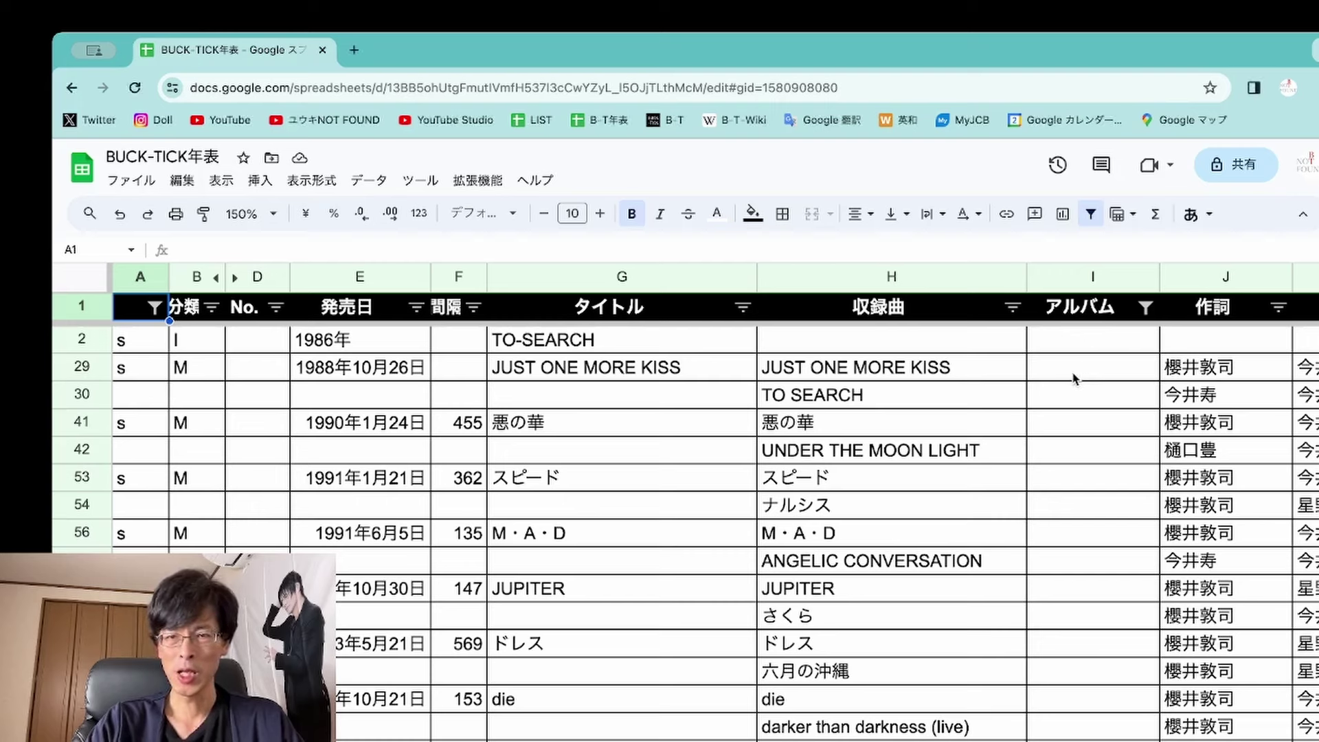
In the アルバム column, enter 1 for JUST ONE MORE KISS and 0 for TO SEARCH
{"action": "left_click", "coordinate": [1082, 392]}
{"action": "left_click", "coordinate": [1080, 372]}
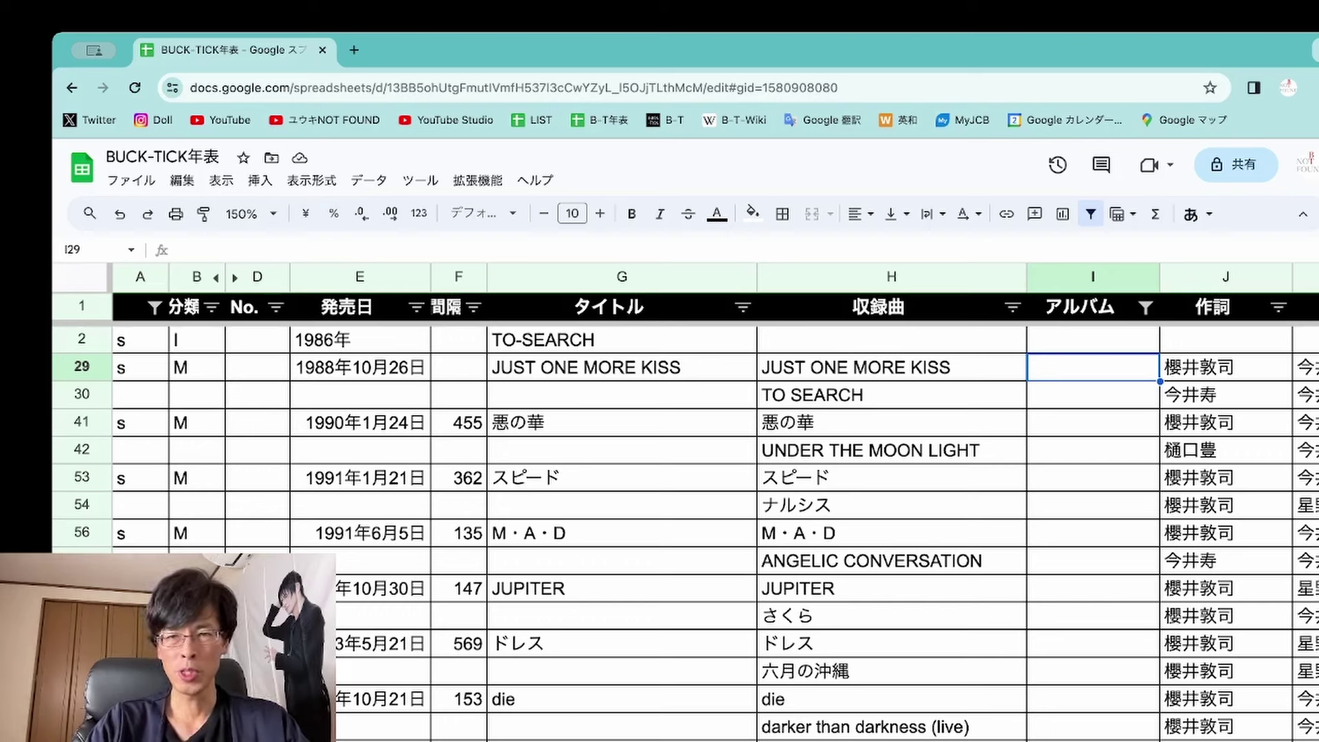
{"action": "left_click", "coordinate": [1092, 340]}
{"action": "left_click", "coordinate": [1092, 367]}
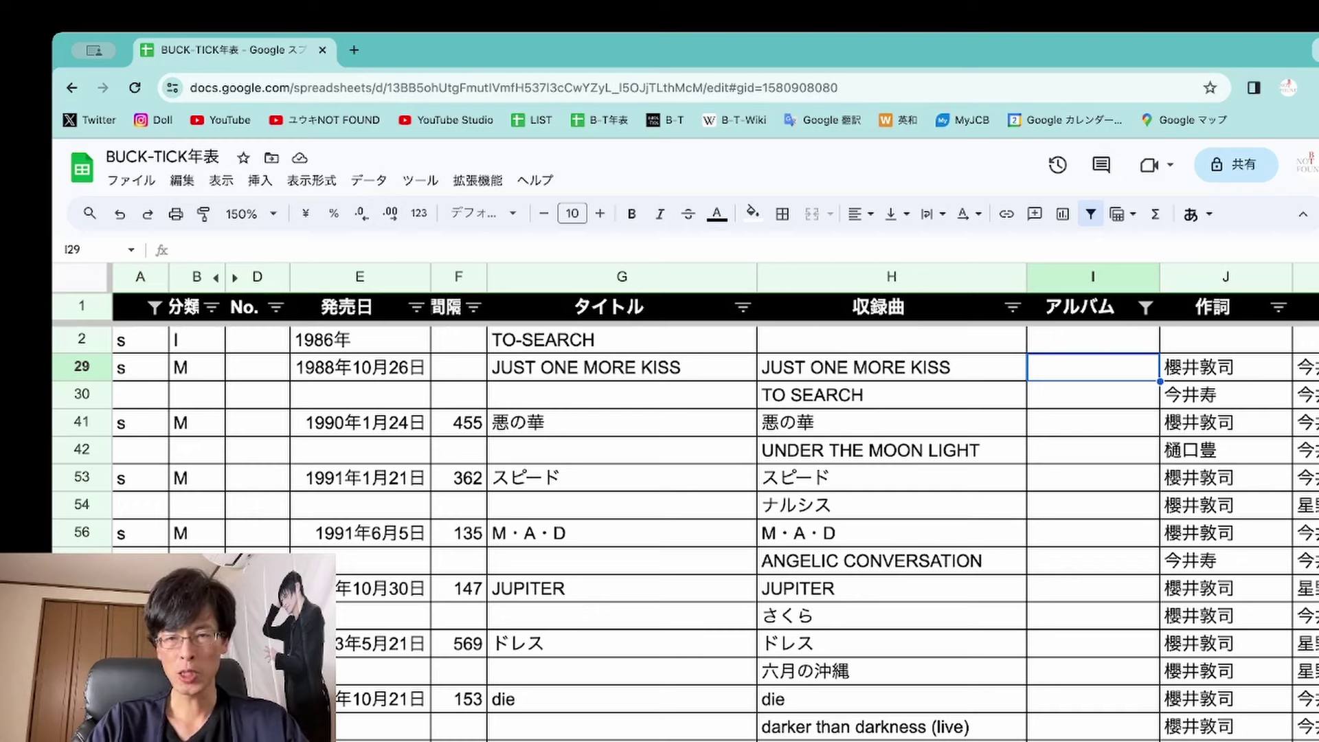
{"action": "type", "text": "1"}
{"action": "key", "text": "Return"}
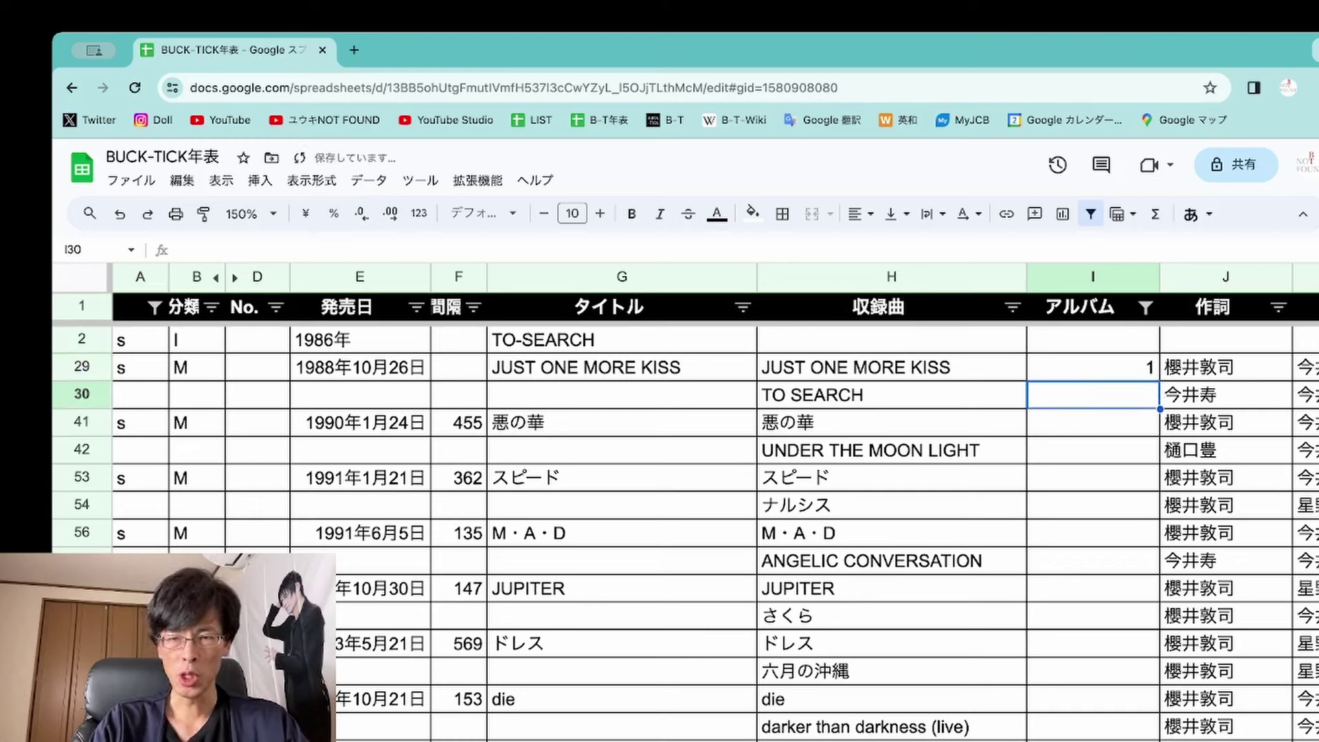
{"action": "type", "text": "0"}
{"action": "key", "text": "Return"}
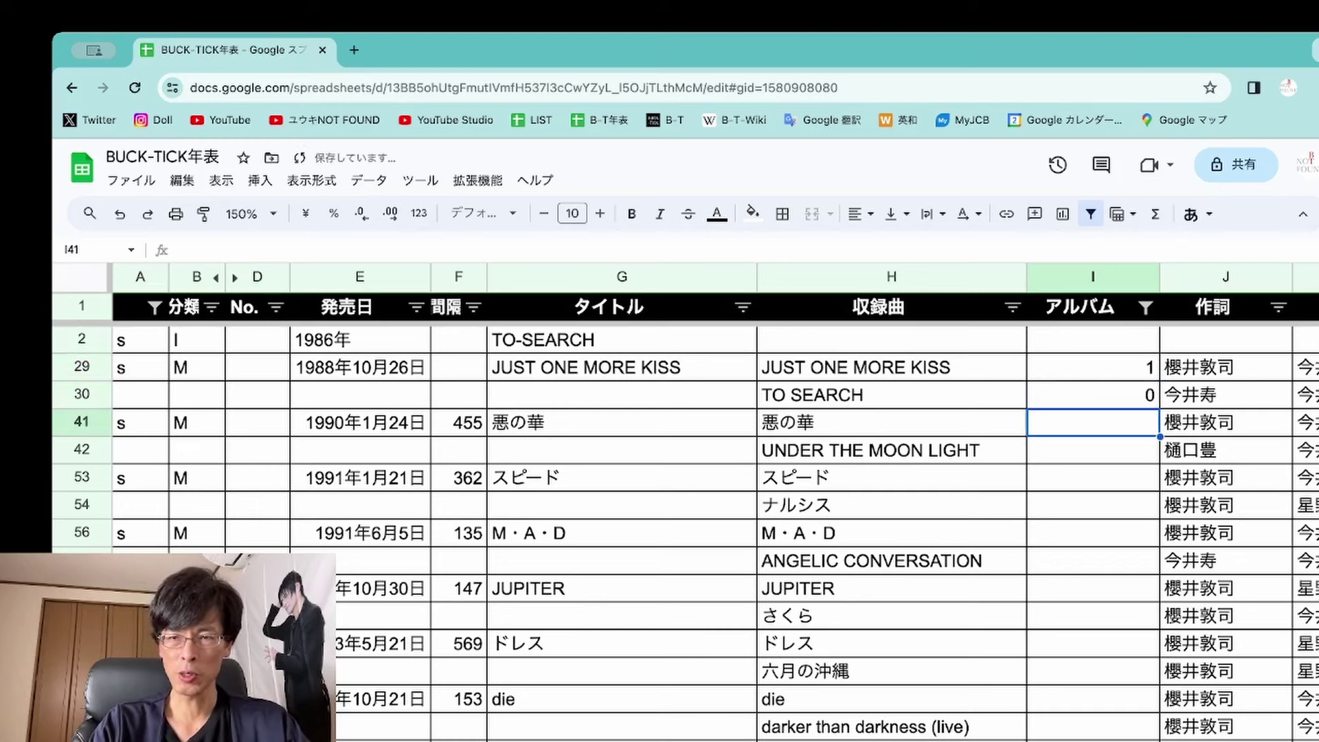
Open the bookmarked BUCK-TICK Wikipedia page in a new browser tab as a reference
{"action": "key", "text": "Up"}
{"action": "key", "text": "Left"}
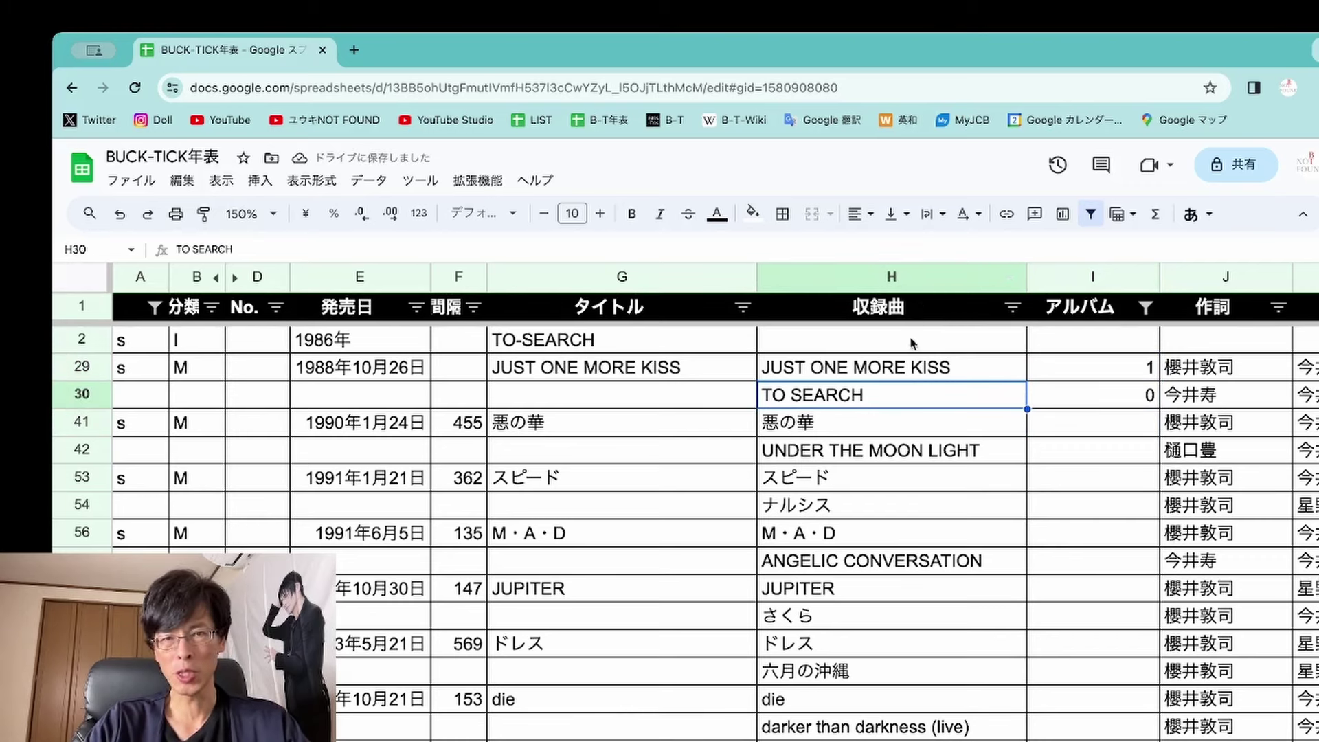
{"action": "left_click", "coordinate": [354, 50]}
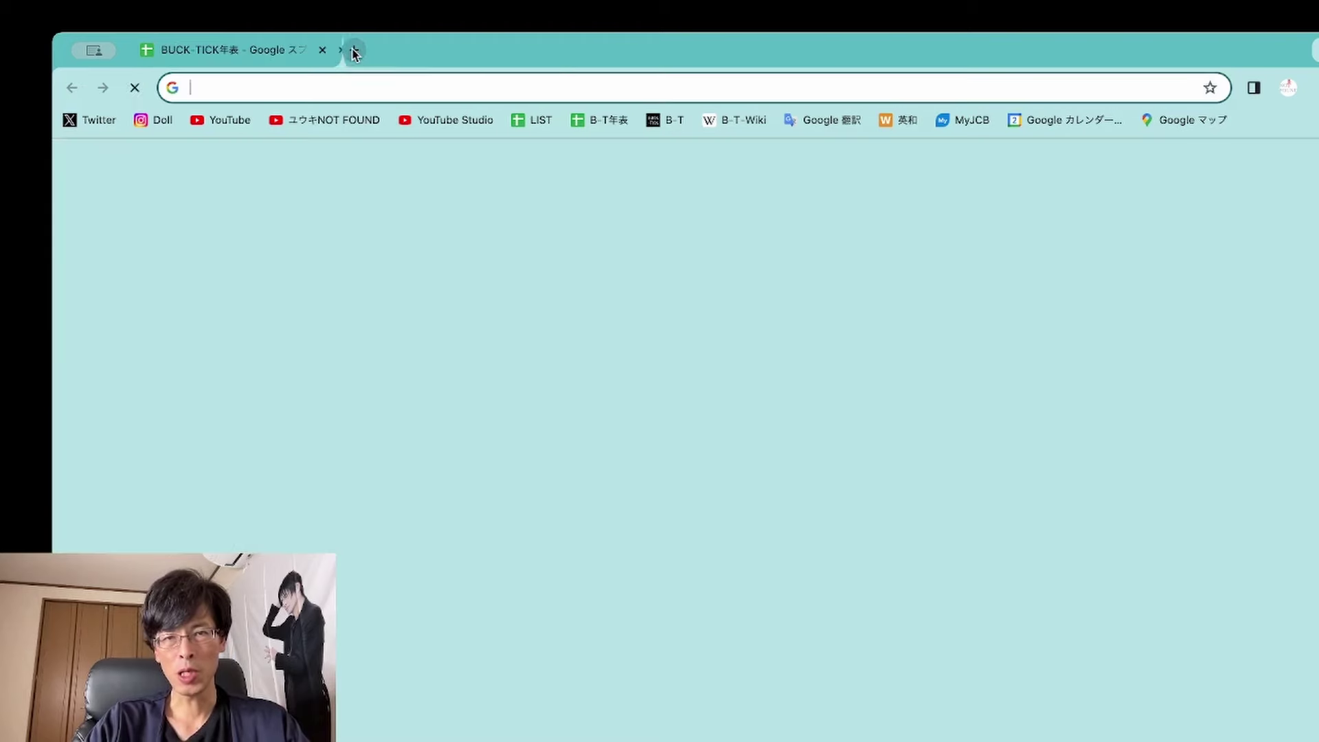
{"action": "left_click", "coordinate": [739, 123]}
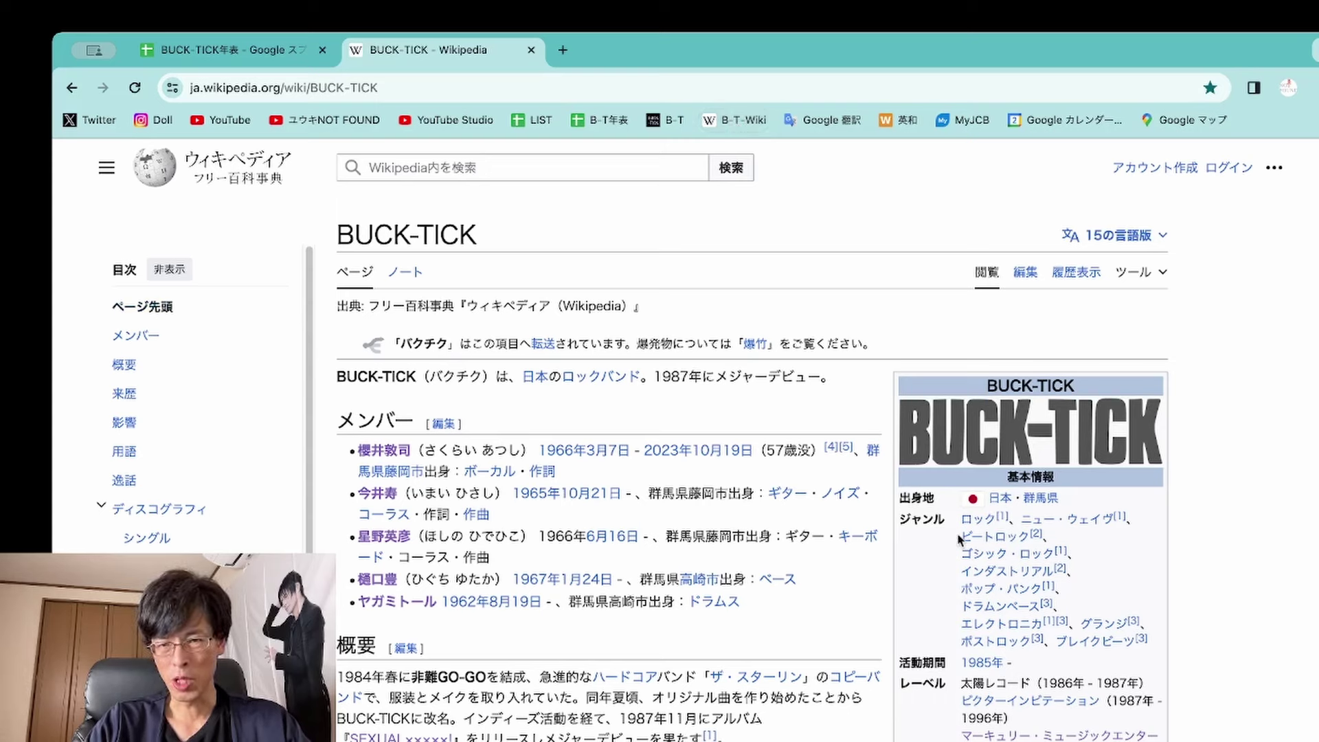
Return to the BUCK-TICK年表 spreadsheet and enter アルバム values of 1 for 悪の華 and 0 for UNDER THE MOON LIGHT
{"action": "left_click", "coordinate": [244, 52]}
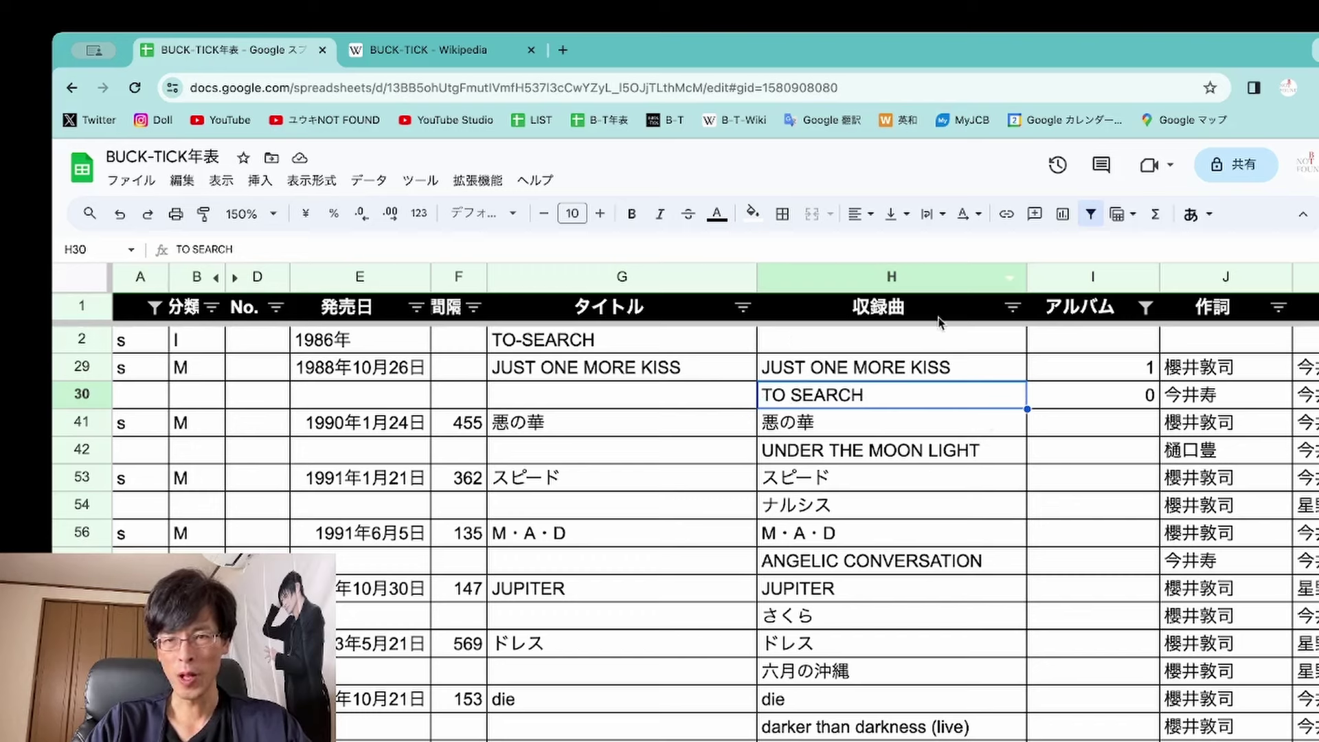
{"action": "left_click", "coordinate": [1089, 420]}
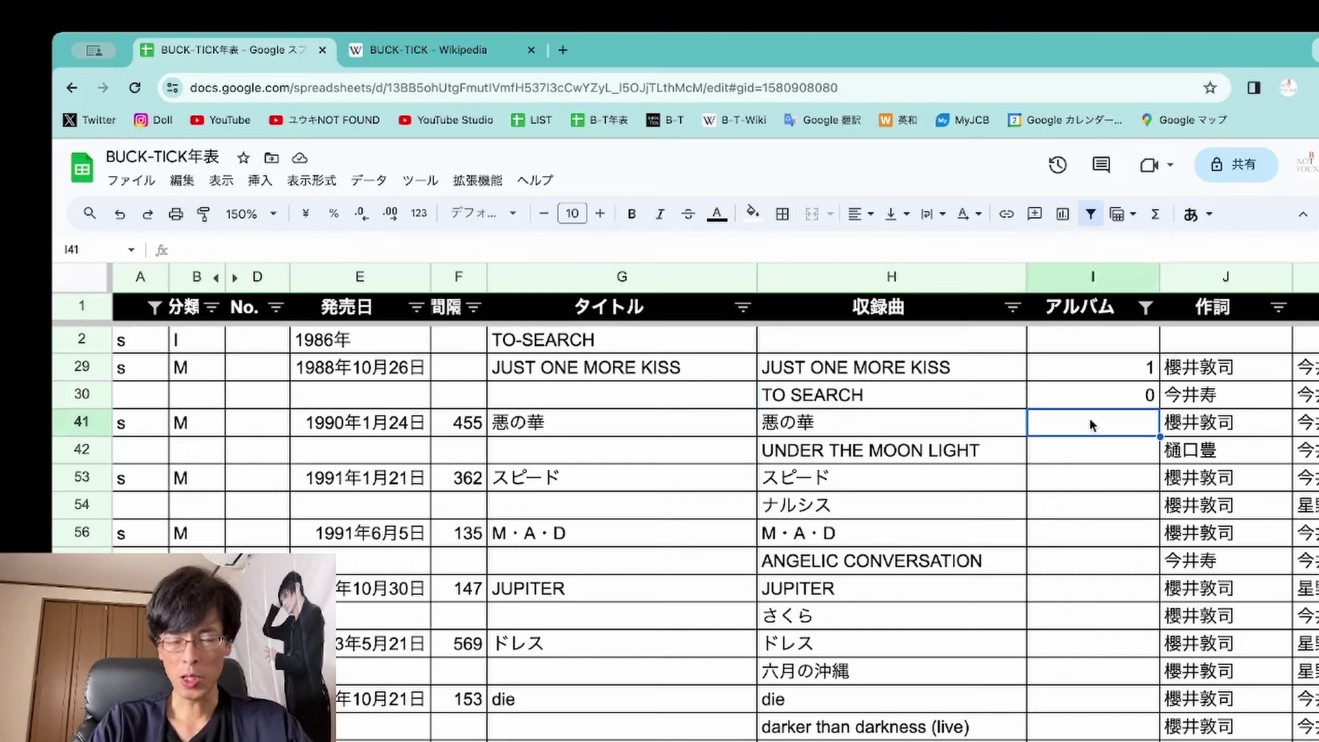
{"action": "type", "text": "1"}
{"action": "key", "text": "Return"}
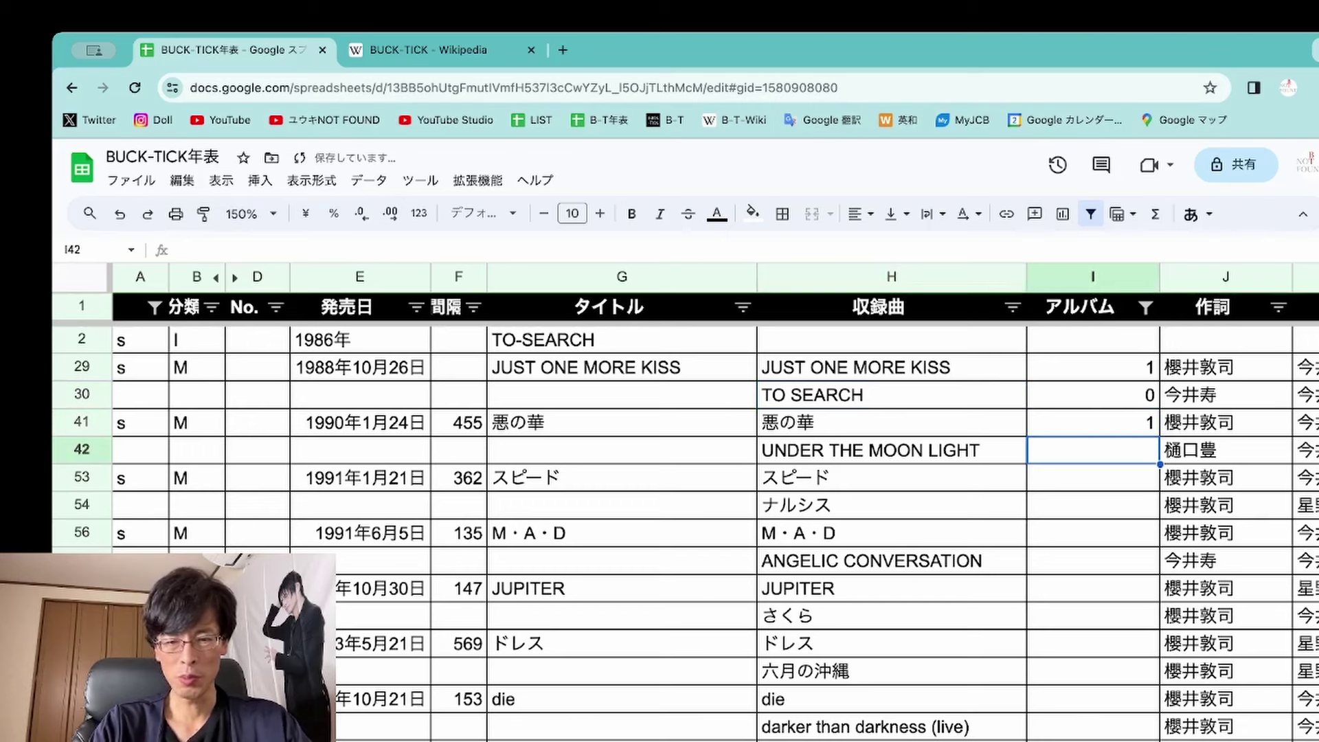
{"action": "type", "text": "0"}
{"action": "key", "text": "Return"}
{"action": "key", "text": "Return"}
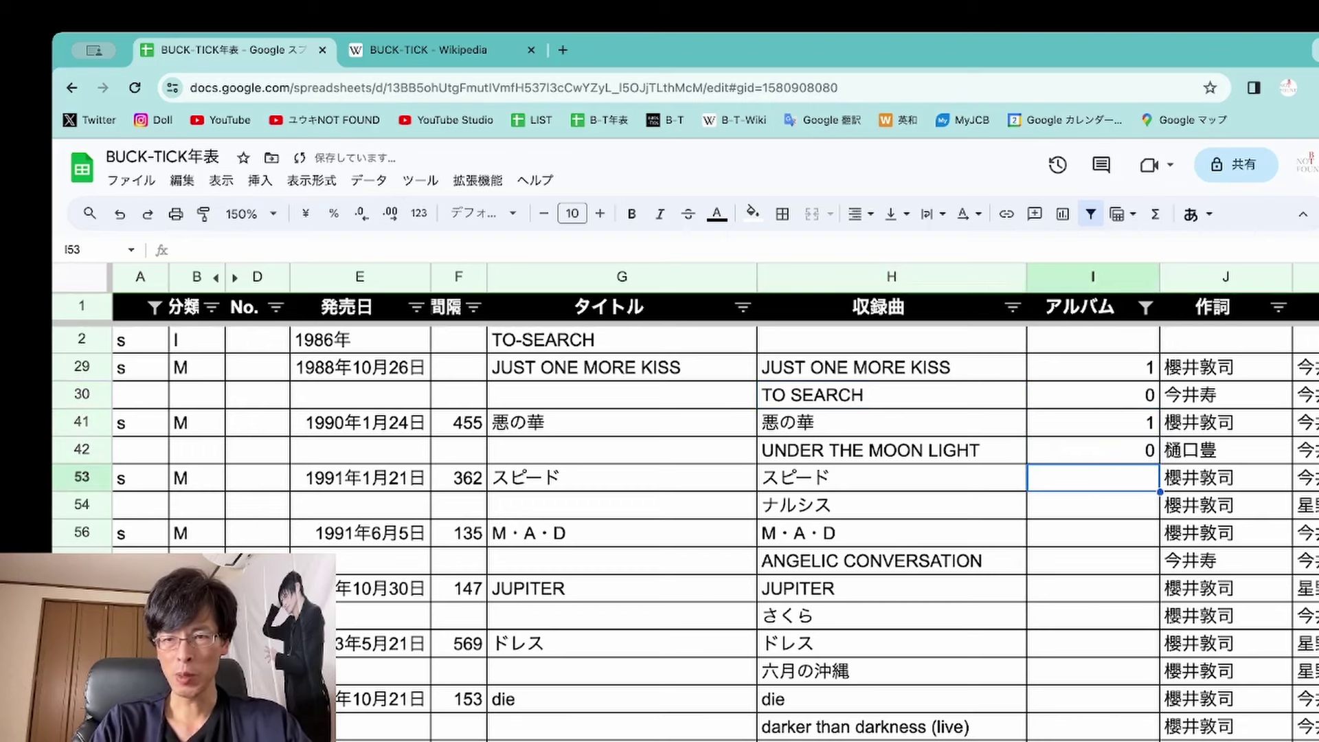
{"action": "key", "text": "Up"}
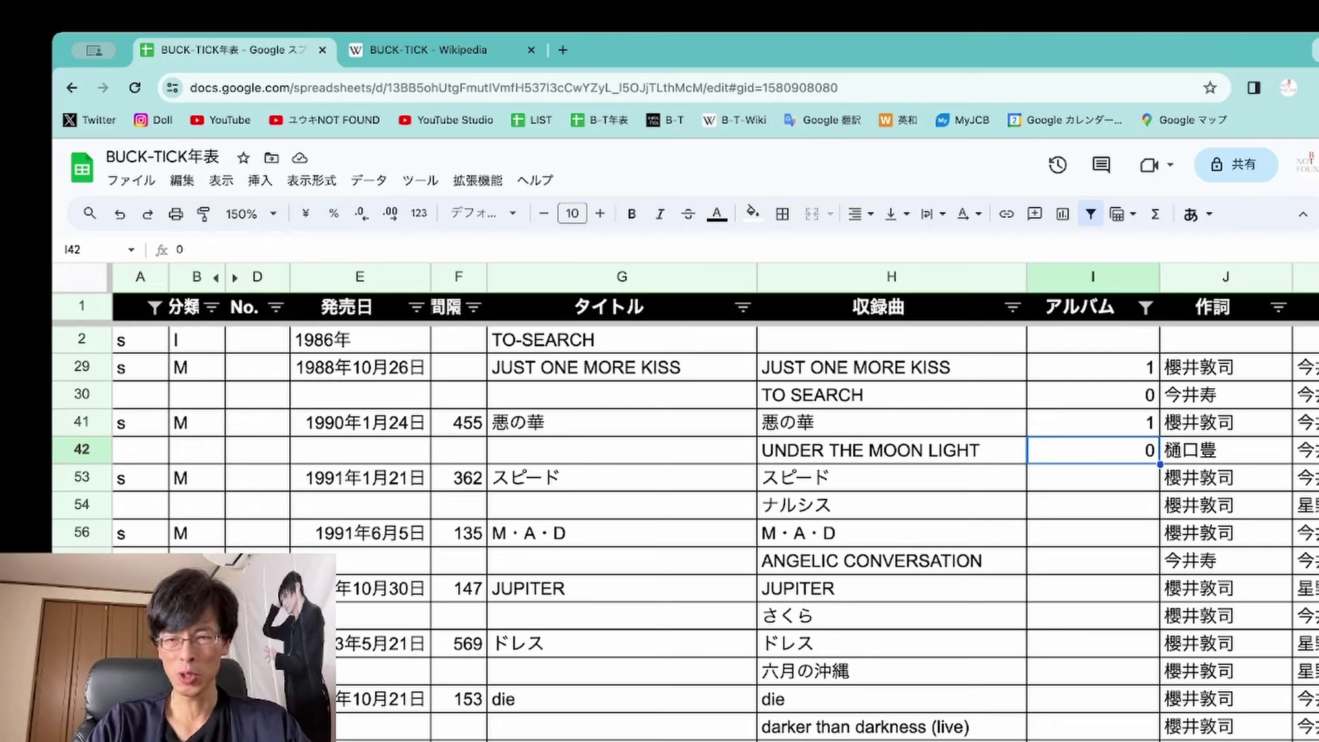
{"action": "left_click", "coordinate": [1093, 477]}
{"action": "left_click", "coordinate": [1092, 450]}
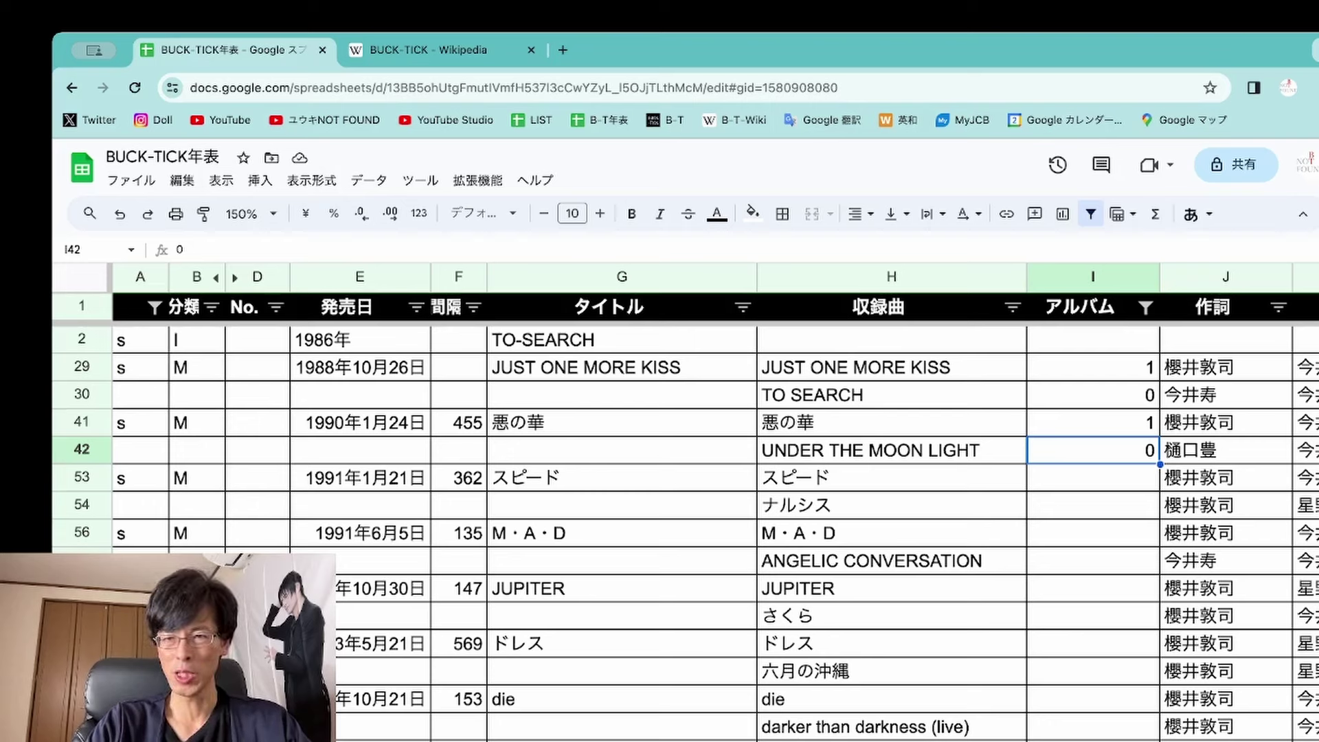
Enter 1 for スピード and 0 for ナルシス in the アルバム column
{"action": "left_click", "coordinate": [1092, 478]}
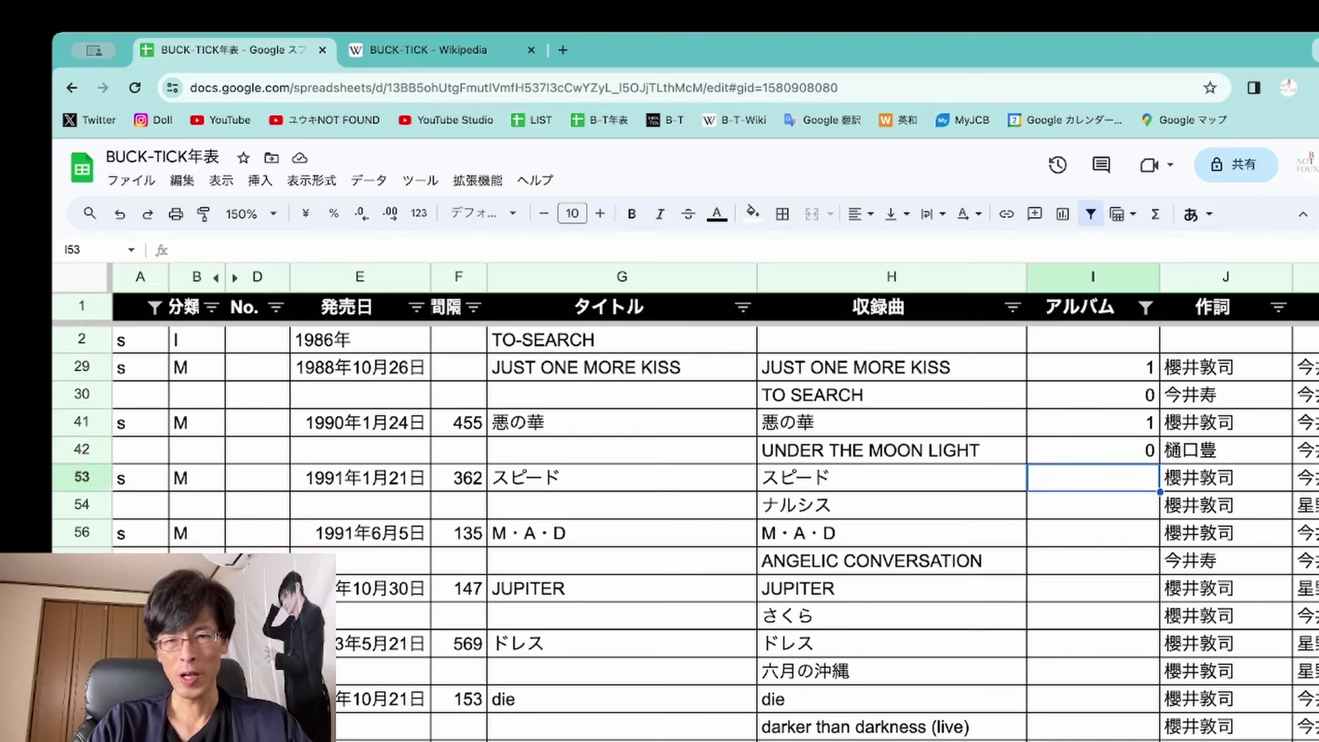
{"action": "type", "text": "1"}
{"action": "key", "text": "Return"}
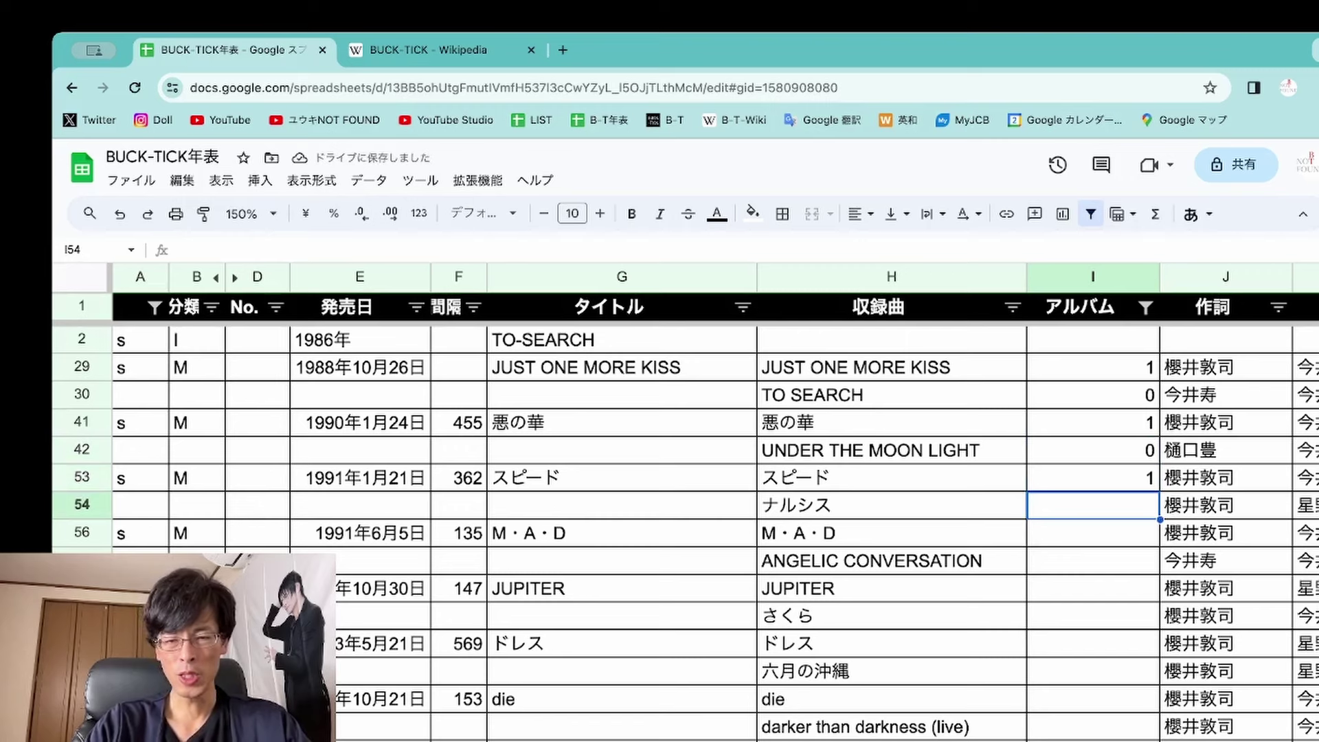
{"action": "type", "text": "0"}
{"action": "key", "text": "Return"}
{"action": "left_click", "coordinate": [1092, 505]}
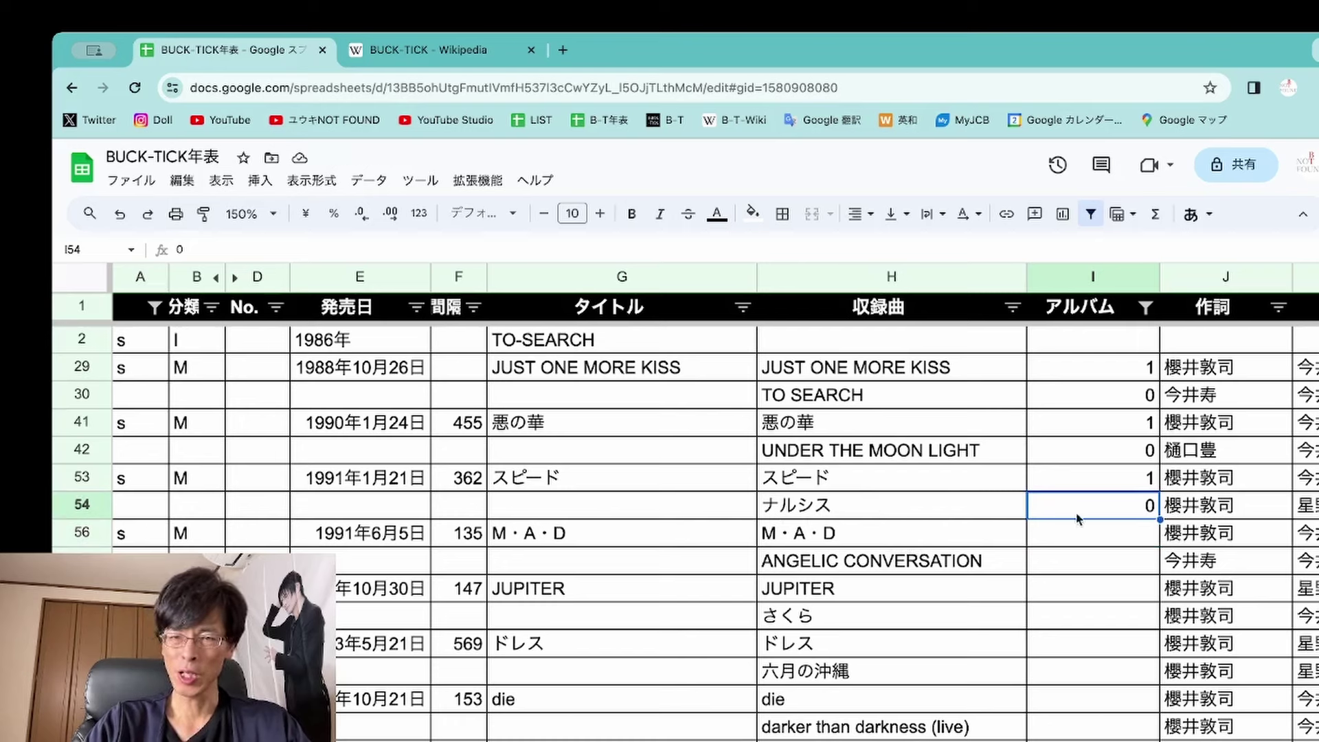
Enter 1 in the アルバム column for both M・A・D and ANGELIC CONVERSATION
{"action": "left_click", "coordinate": [1093, 539]}
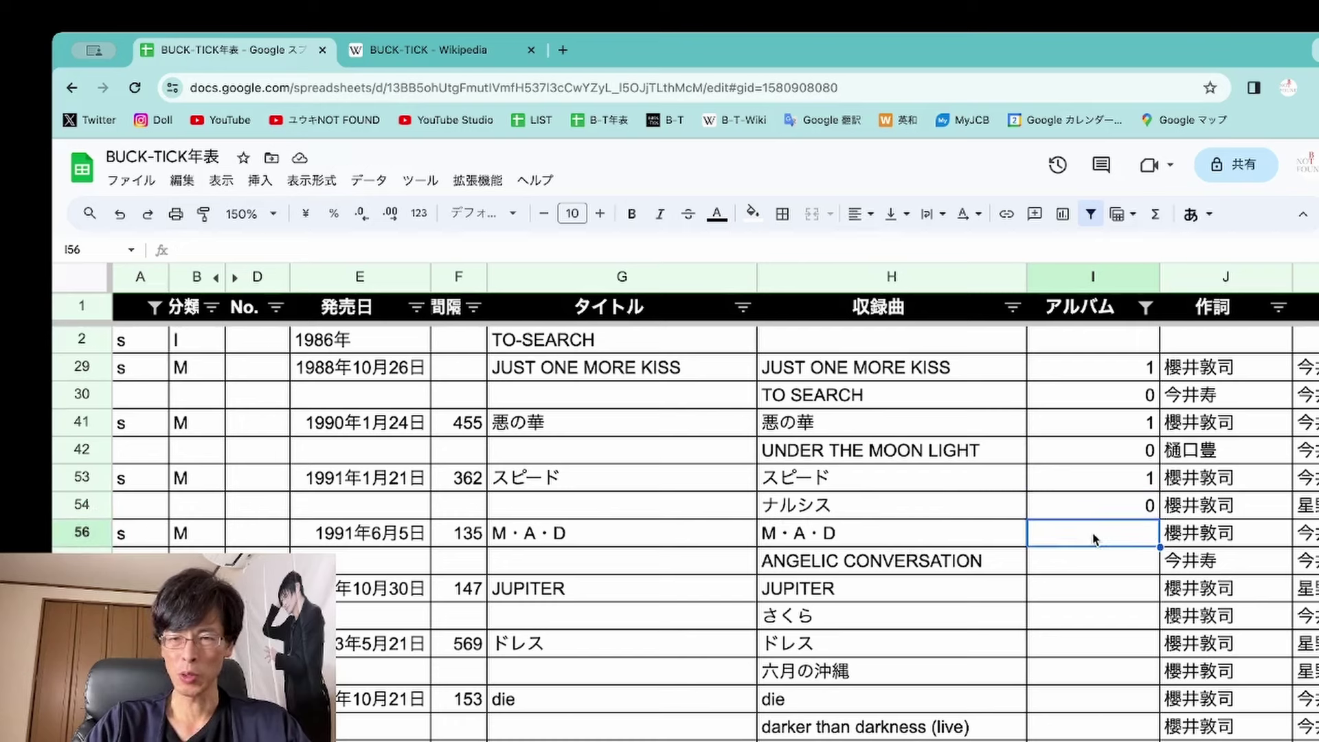
{"action": "type", "text": "1"}
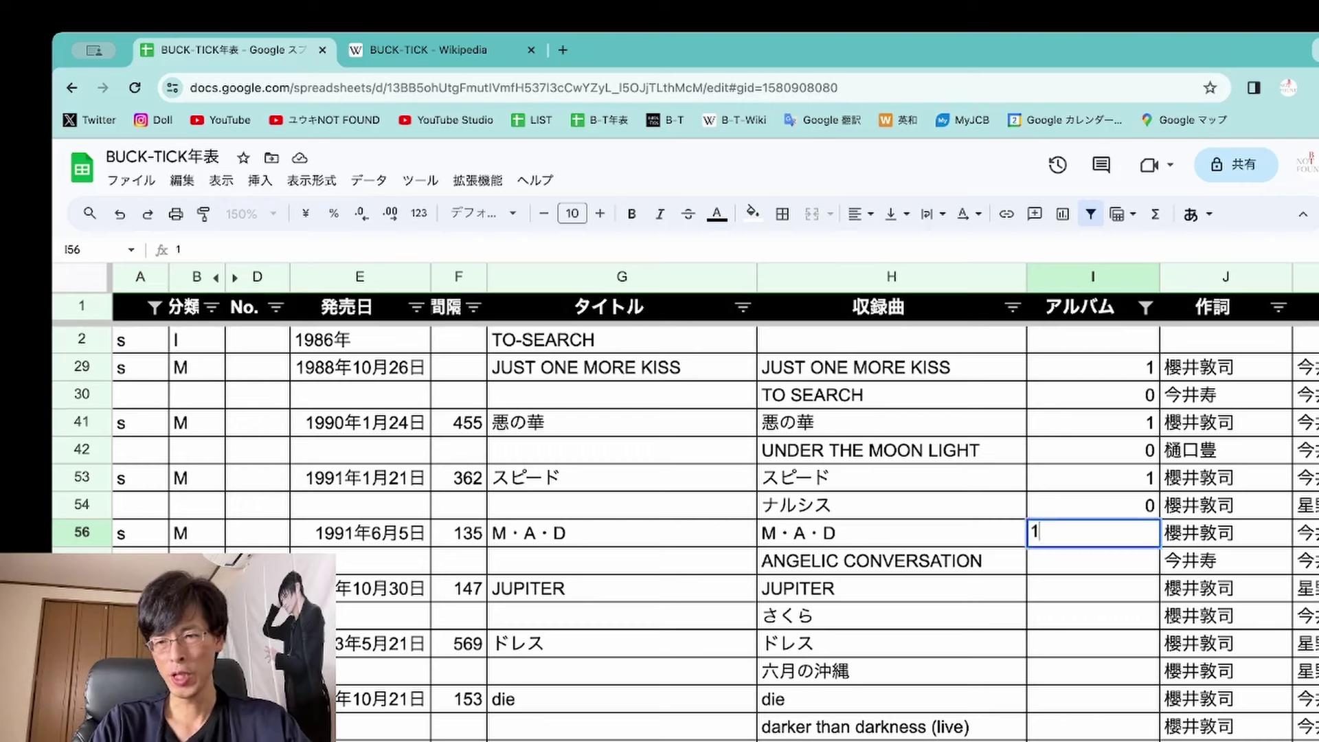
{"action": "key", "text": "Return"}
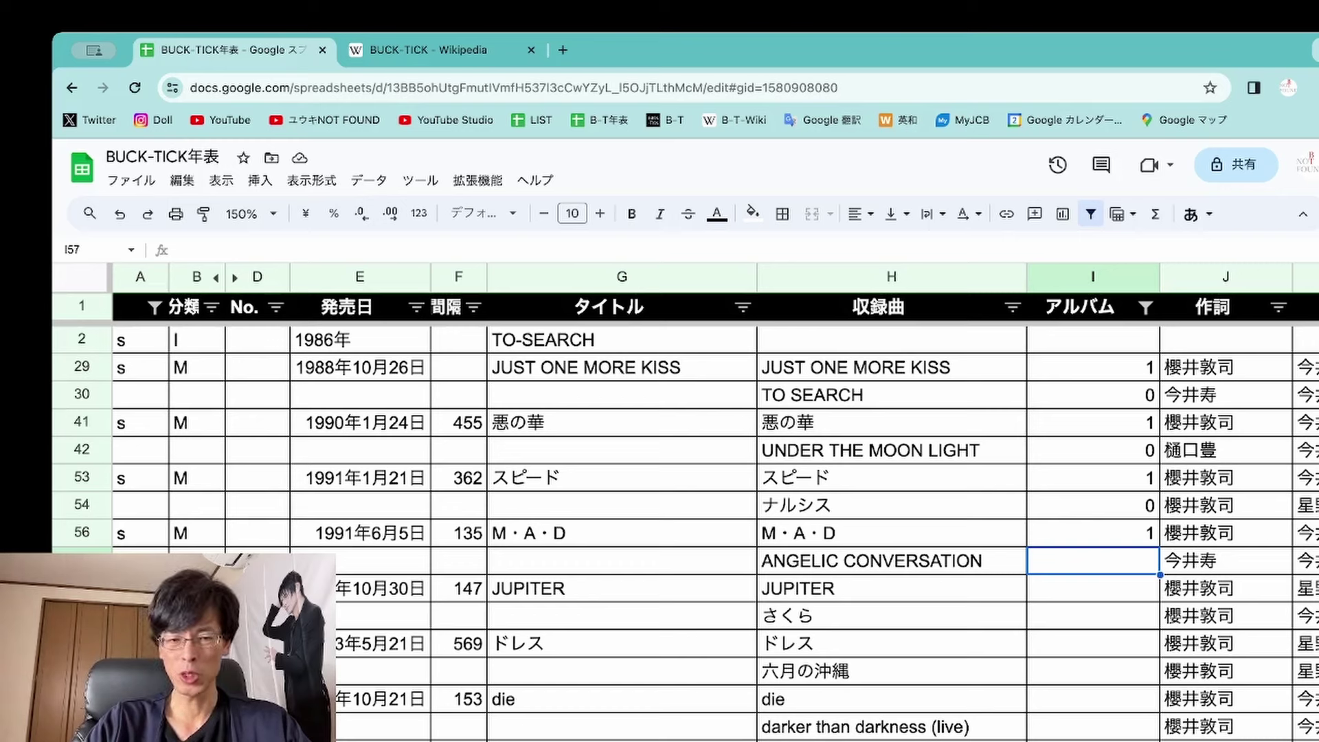
{"action": "type", "text": "1"}
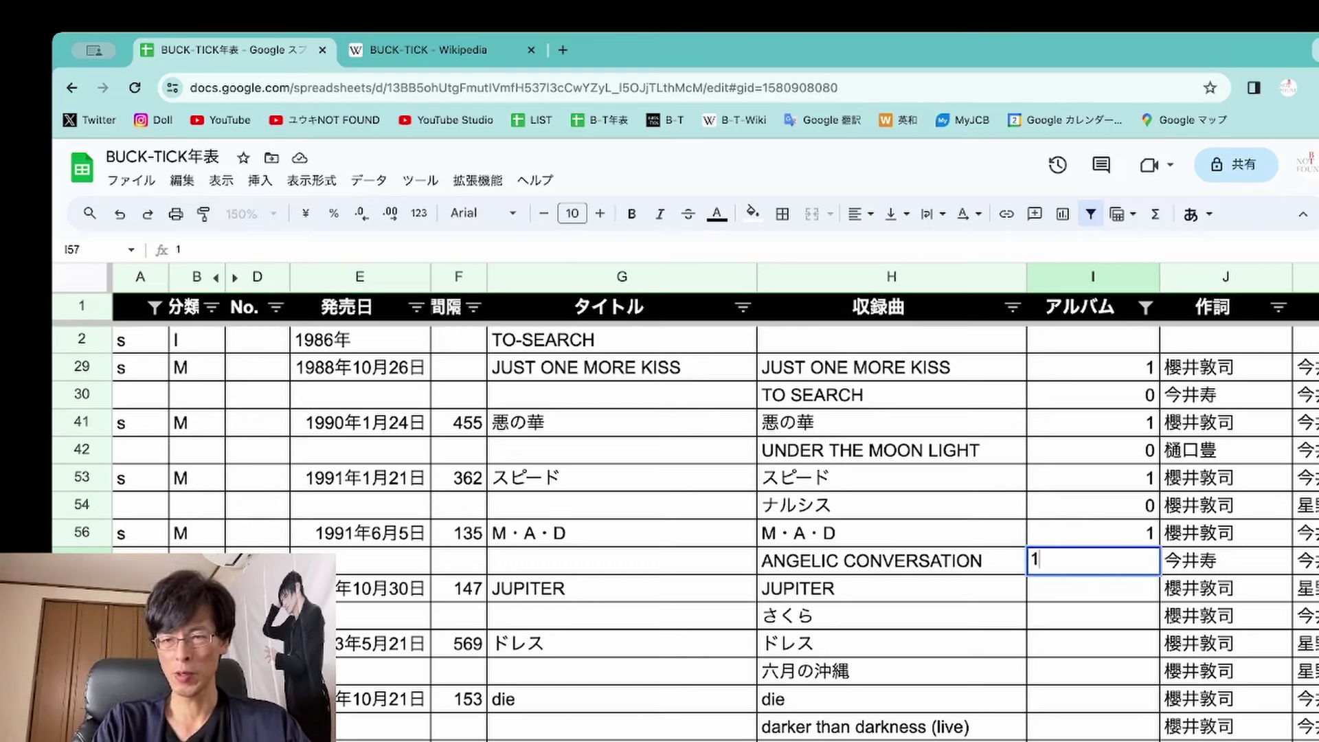
{"action": "key", "text": "Return"}
Enter 1 in the アルバム column for both JUPITER and さくら
{"action": "type", "text": "1"}
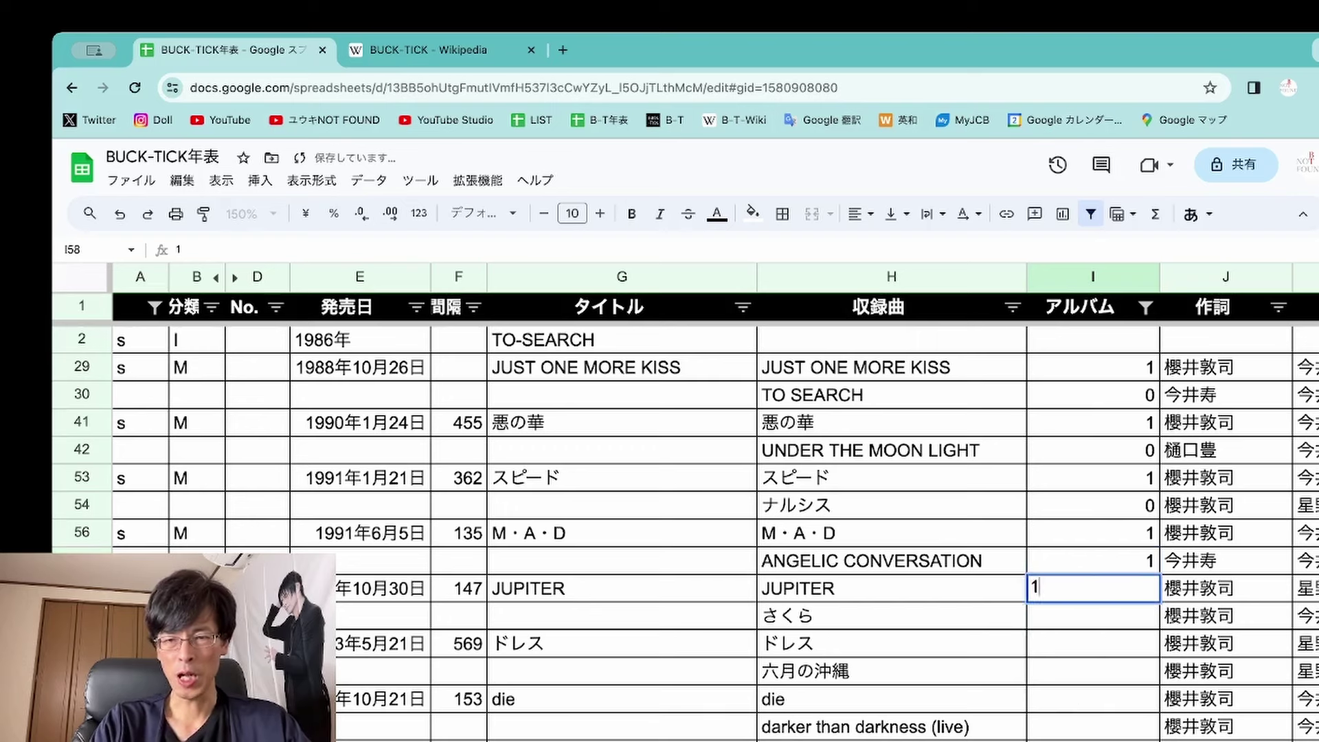
{"action": "key", "text": "Return"}
{"action": "type", "text": "1"}
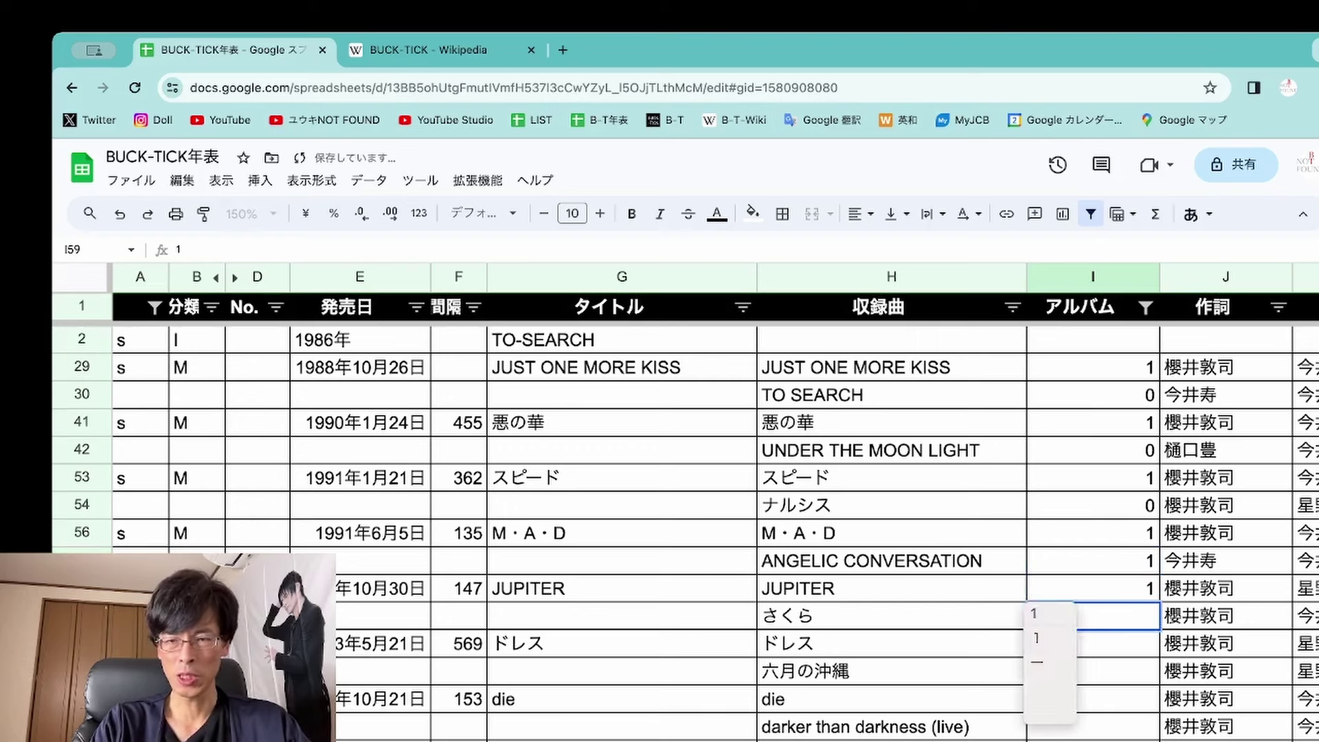
{"action": "key", "text": "Return"}
Enter 1 for ドレス and 0 for 六月の沖縄 in the アルバム column
{"action": "type", "text": "1"}
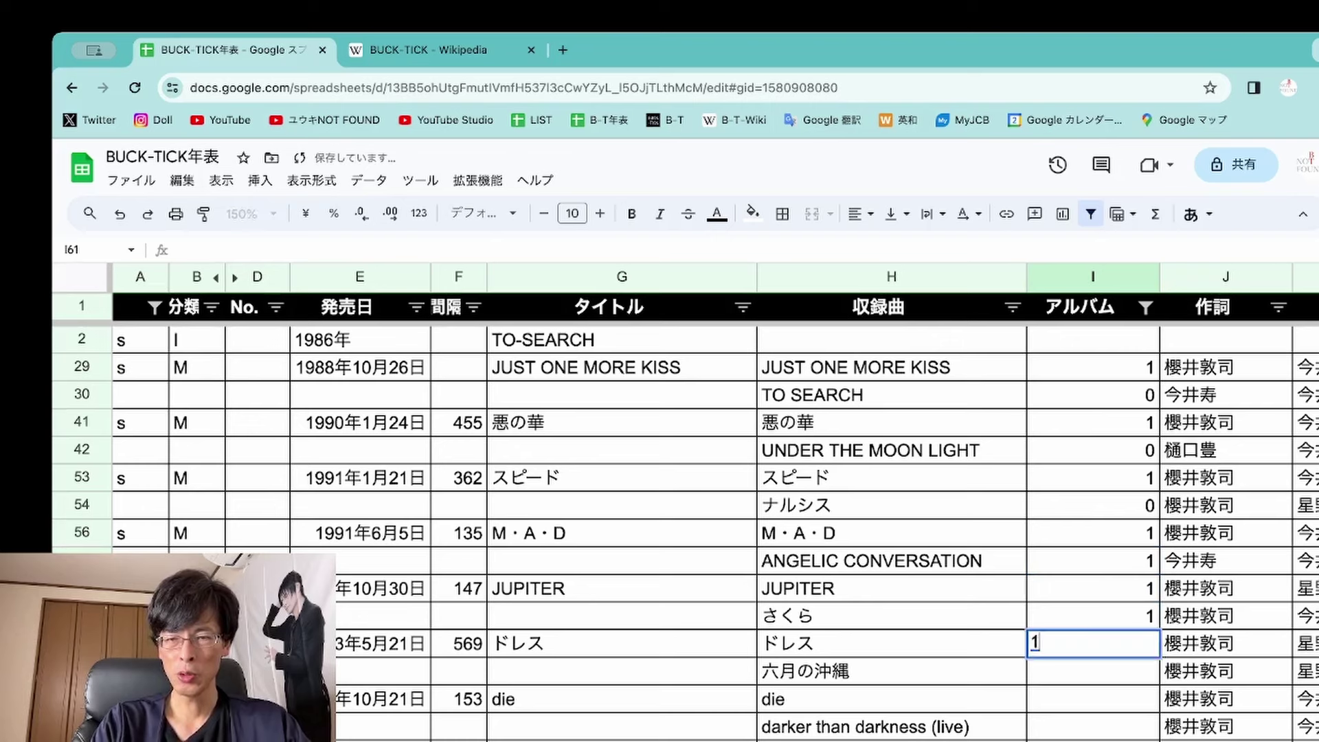
{"action": "key", "text": "Return"}
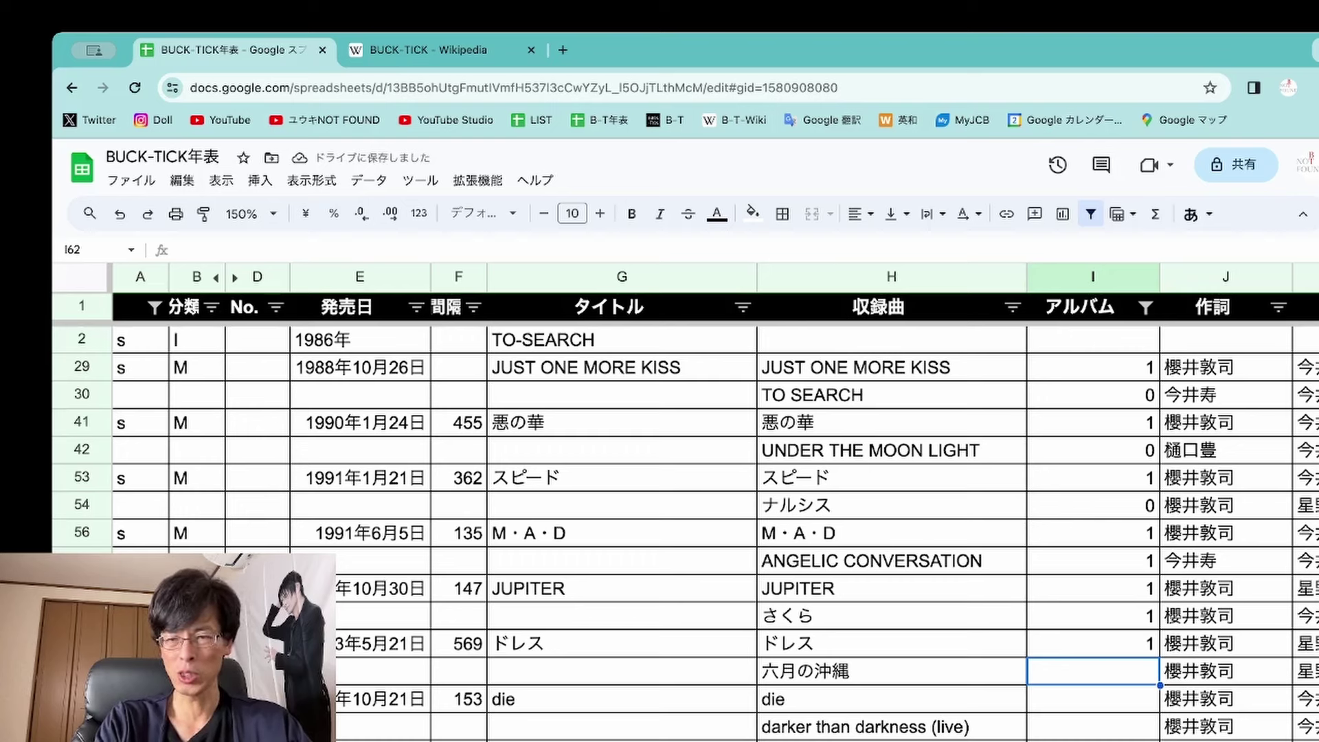
{"action": "type", "text": "0"}
{"action": "key", "text": "Return"}
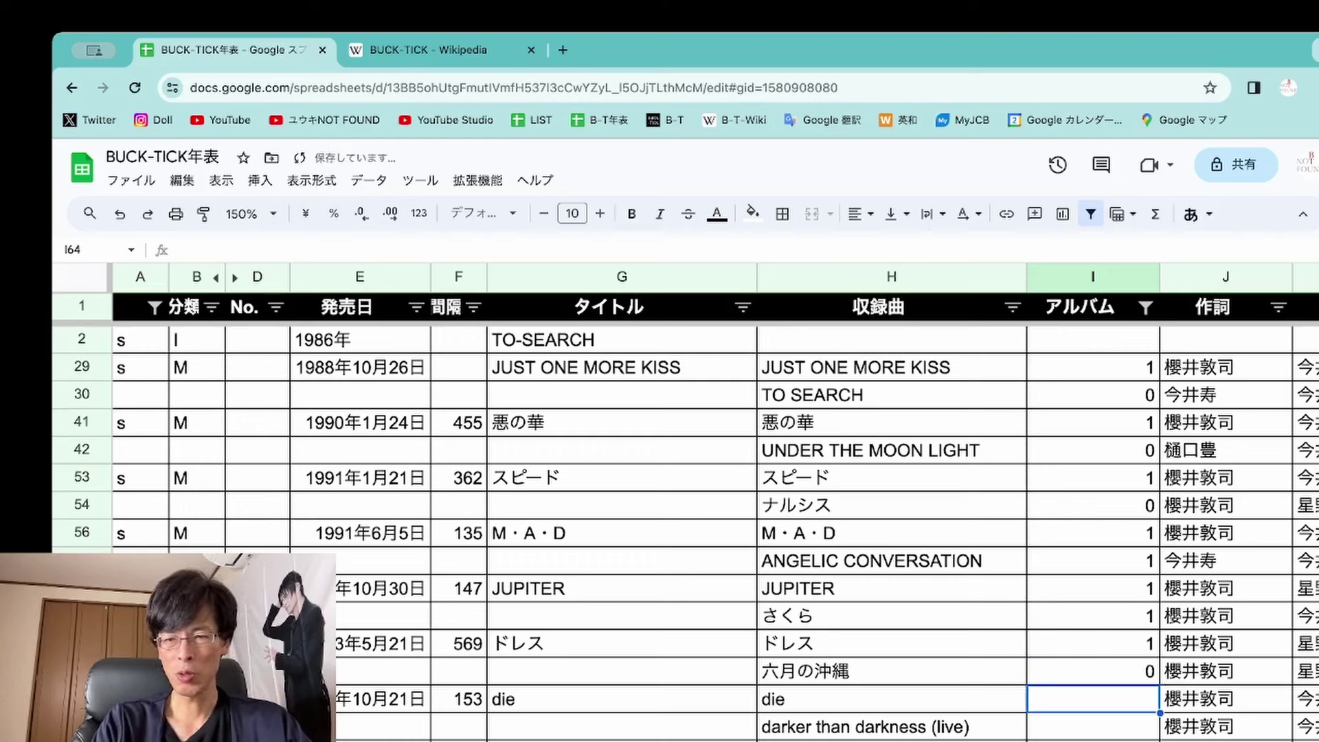
{"action": "left_click", "coordinate": [1093, 670]}
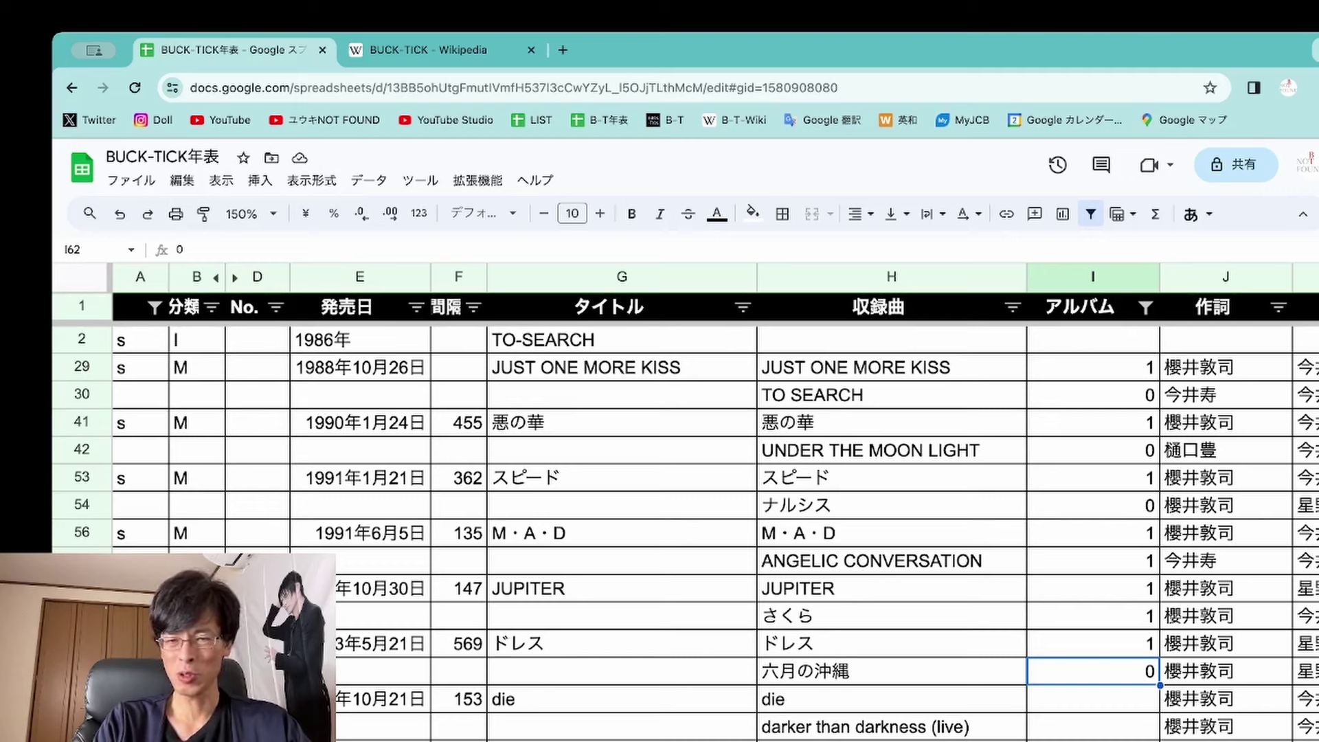
In the アルバム column, enter 1 for die and a hyphen for darker than darkness (live) and die (live)
{"action": "left_click", "coordinate": [1092, 698]}
{"action": "type", "text": "1"}
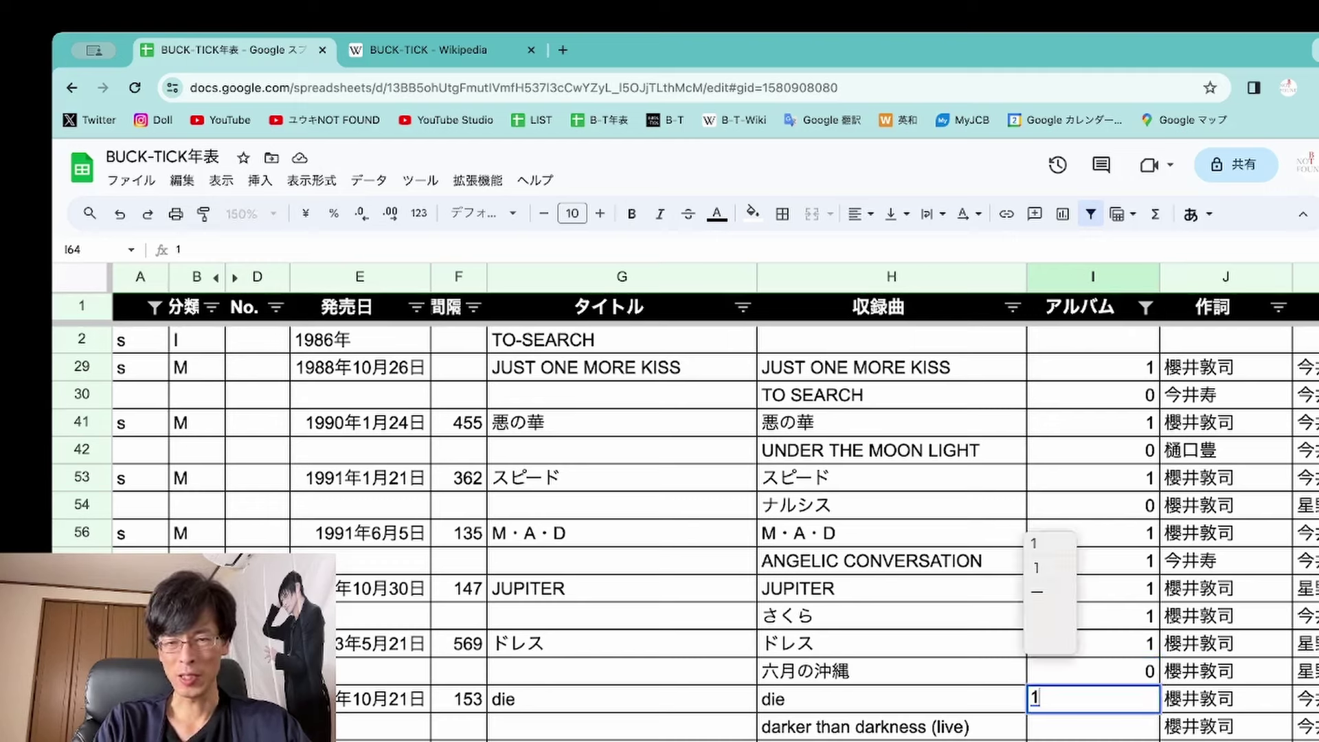
{"action": "key", "text": "Return"}
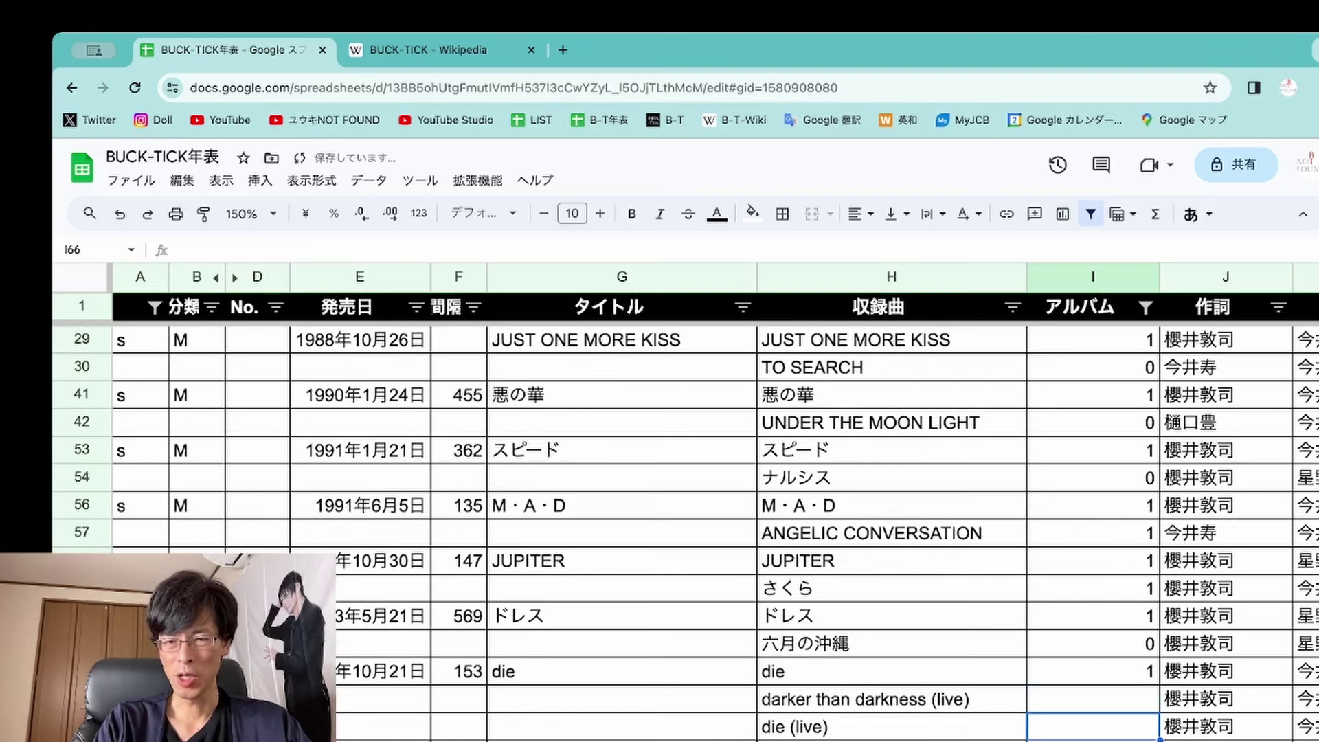
{"action": "scroll", "coordinate": [687, 522], "scroll_direction": "down", "scroll_amount": 2}
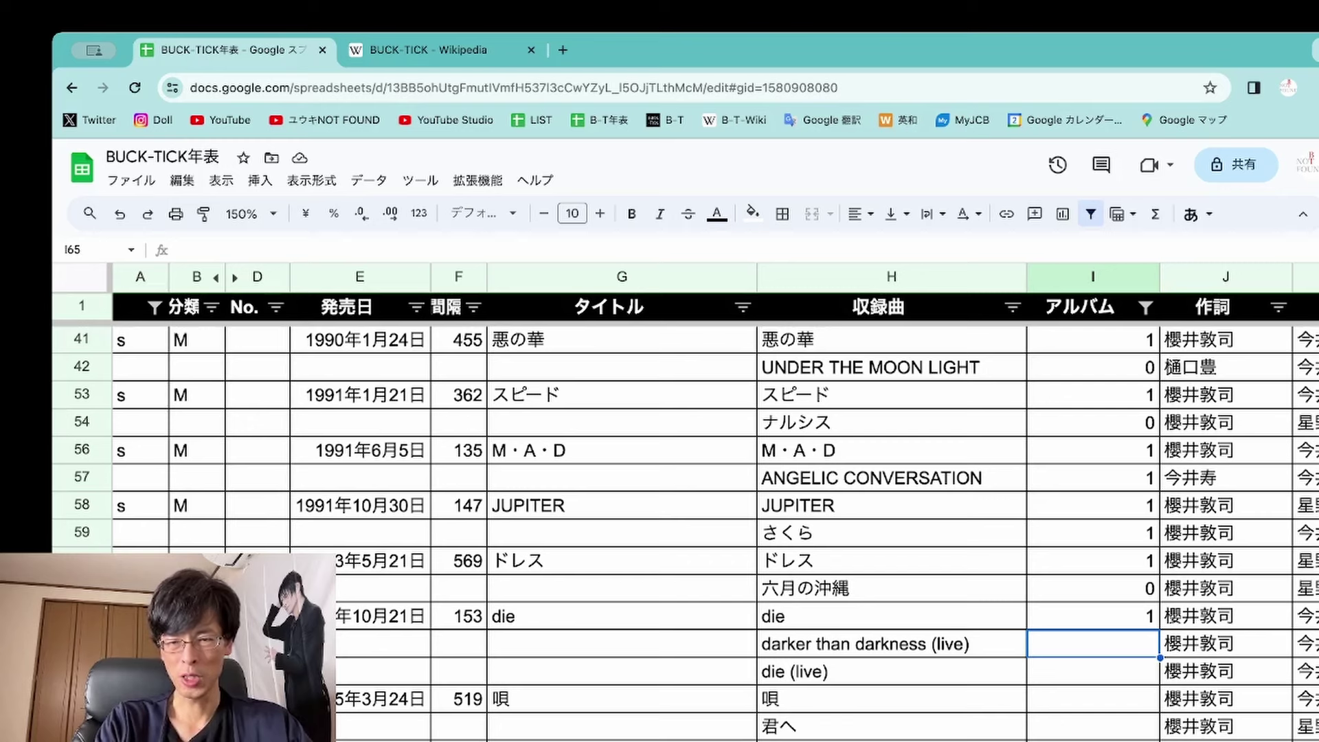
{"action": "type", "text": "-"}
{"action": "key", "text": "Return"}
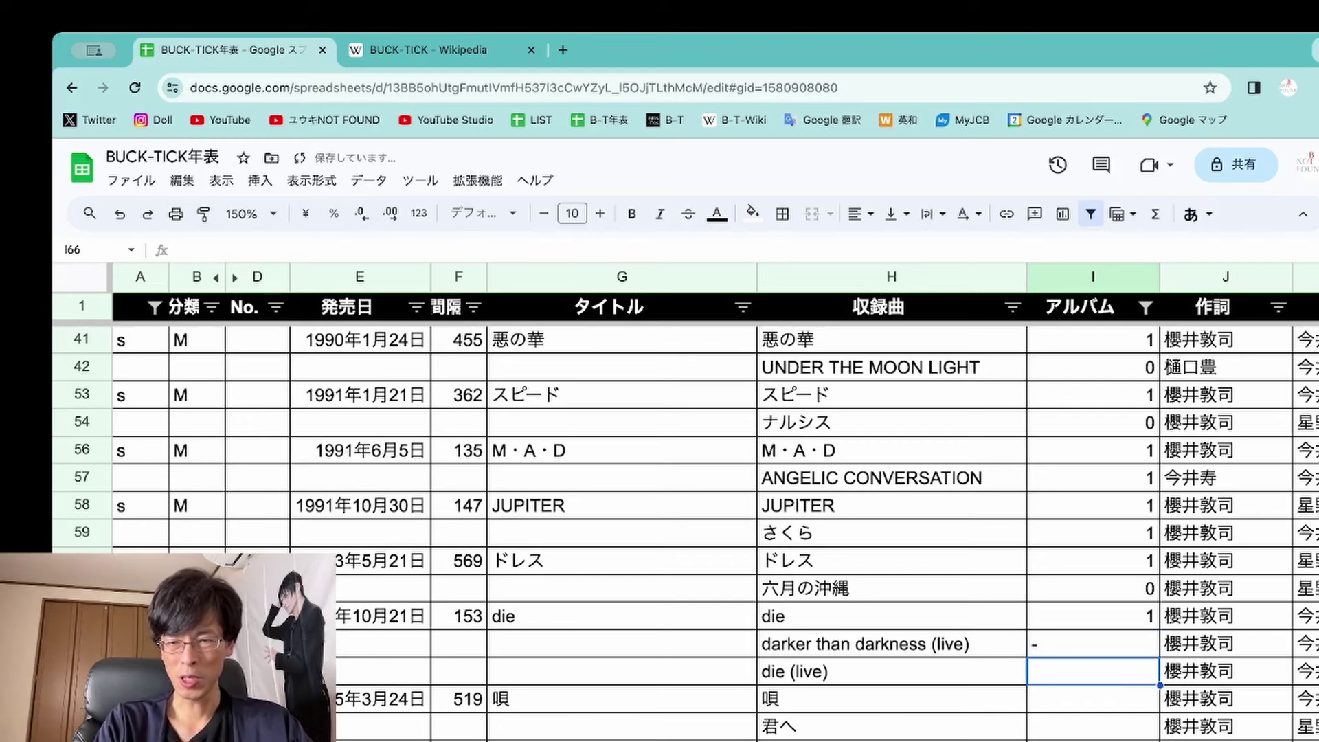
{"action": "type", "text": "-"}
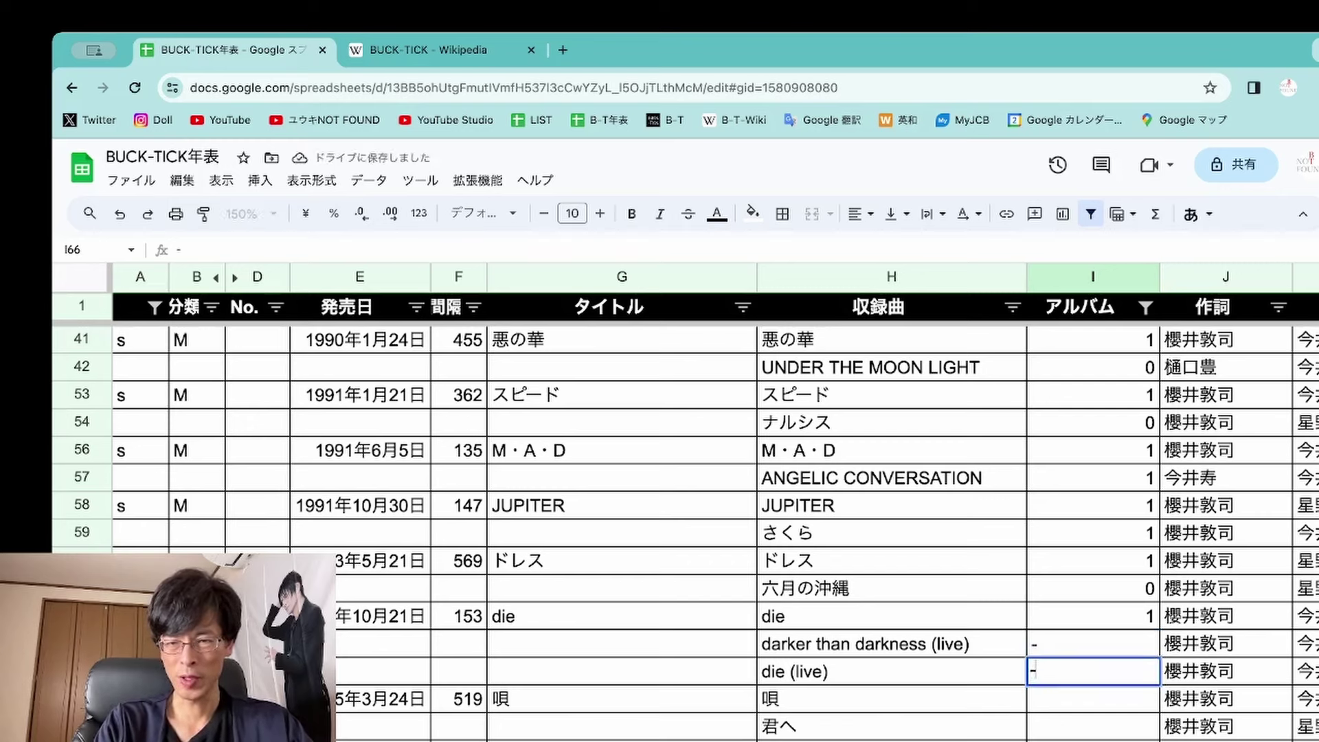
{"action": "key", "text": "Return"}
Enter 1 for 唄 and 0 for 君へ in the アルバム column
{"action": "type", "text": "1"}
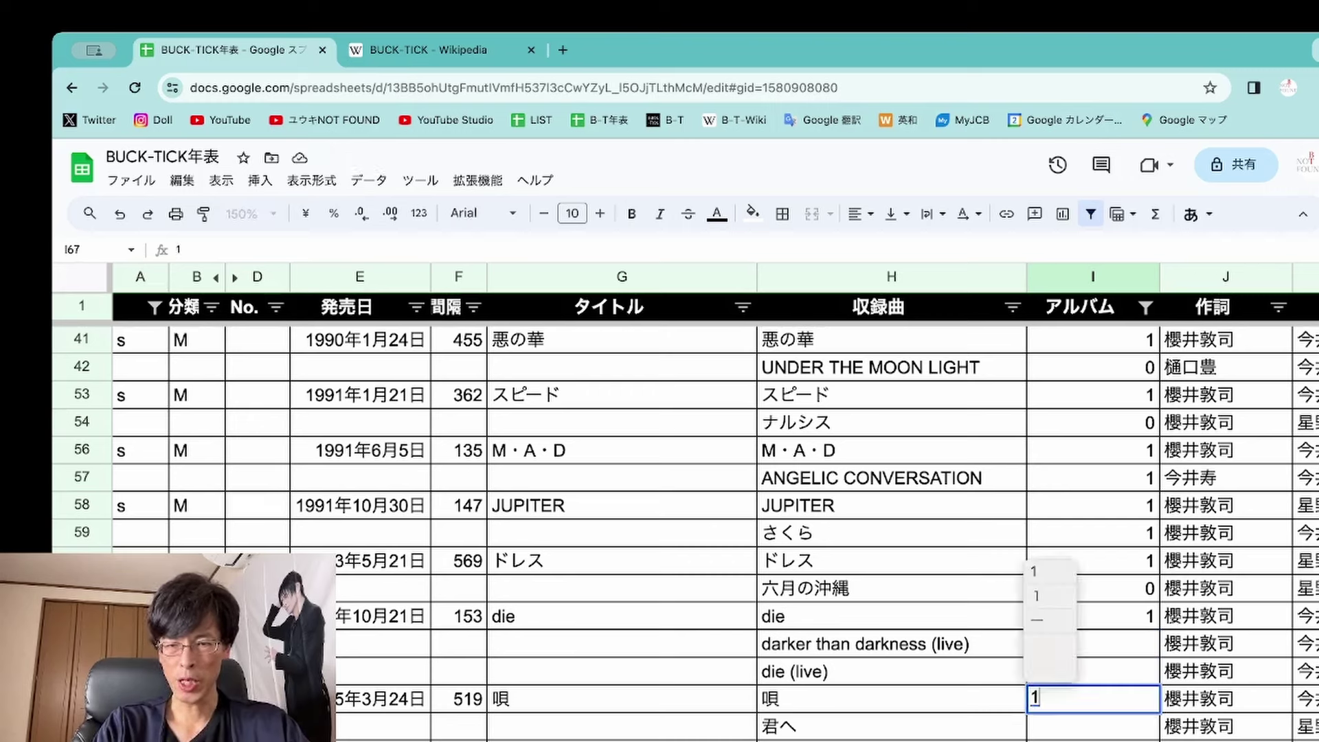
{"action": "key", "text": "Return"}
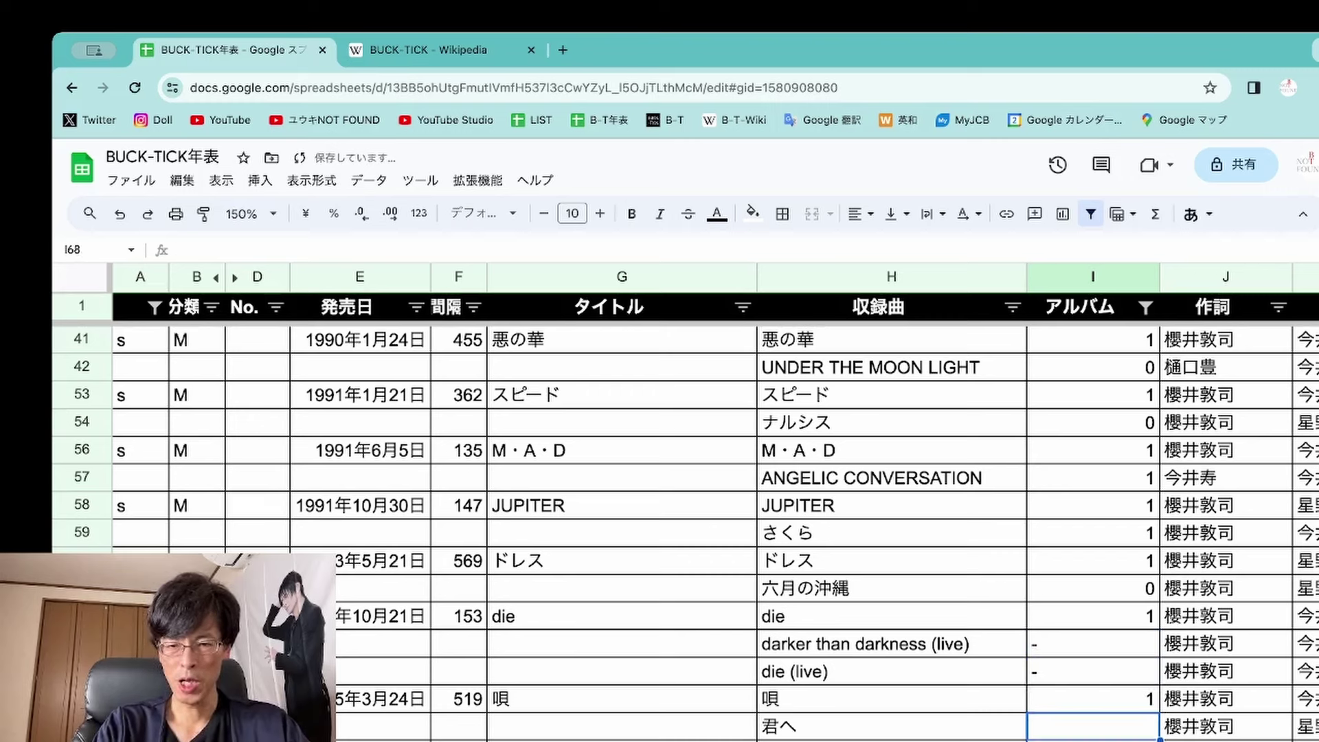
{"action": "type", "text": "0"}
{"action": "key", "text": "Return"}
{"action": "left_click", "coordinate": [1093, 699]}
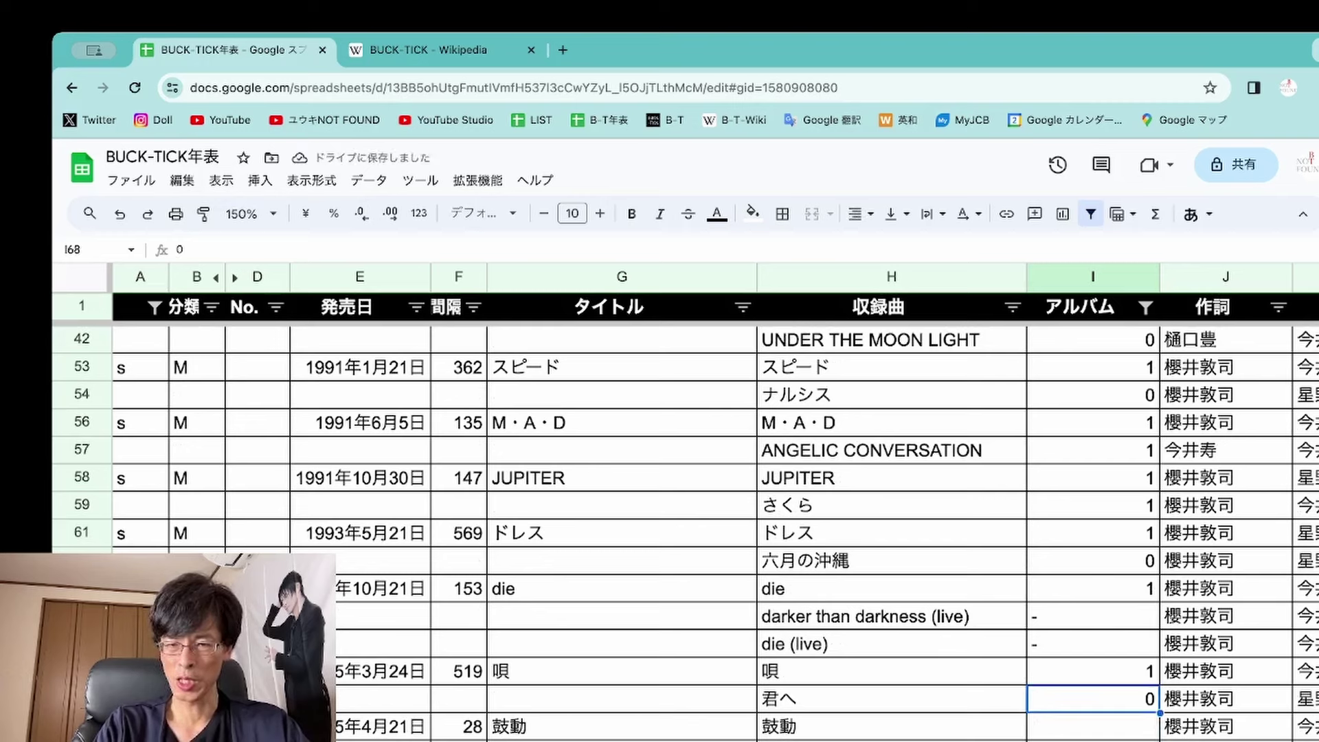
Enter 1 in the アルバム column for the song 鼓動
{"action": "left_click", "coordinate": [1092, 726]}
{"action": "type", "text": "1"}
{"action": "key", "text": "Return"}
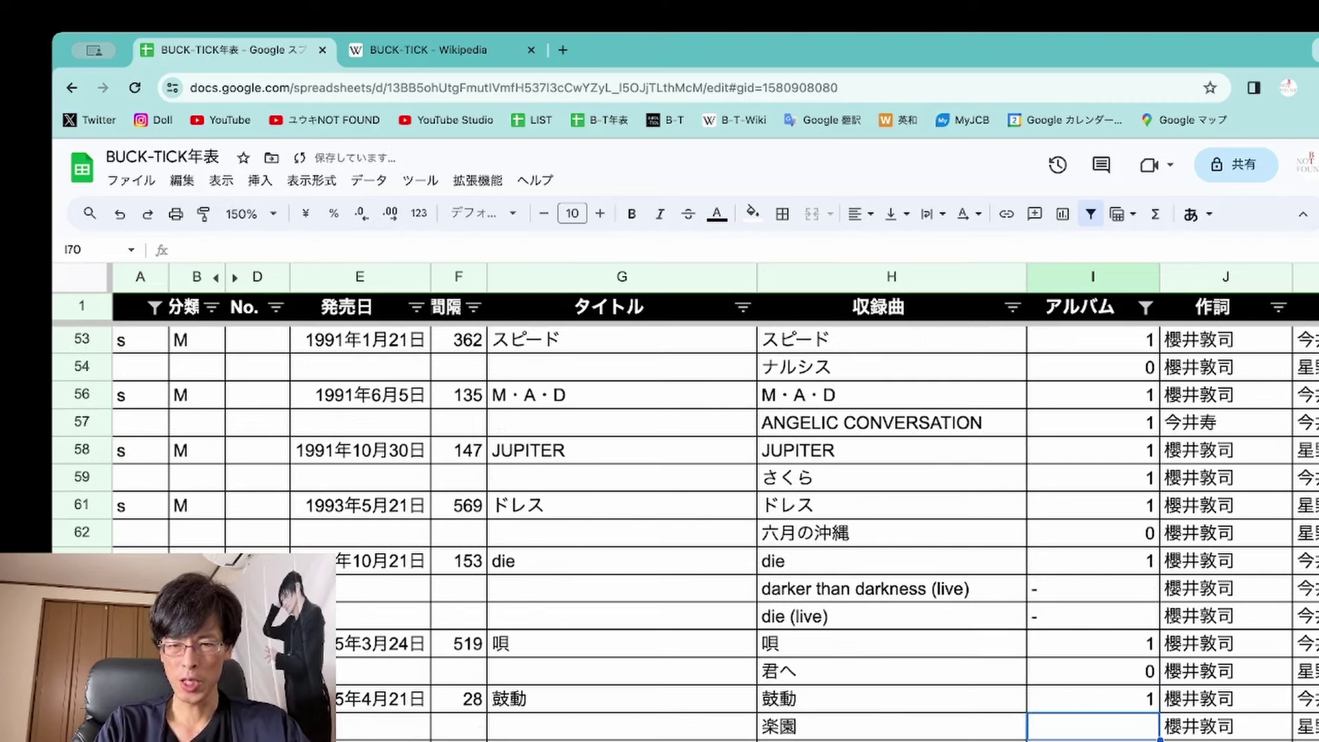
In the アルバム column, enter 1 for 楽園 and a hyphen for both 鼓動(再発売) tracks, 鼓動 and 楽園(修正版)
{"action": "type", "text": "1"}
{"action": "key", "text": "Return"}
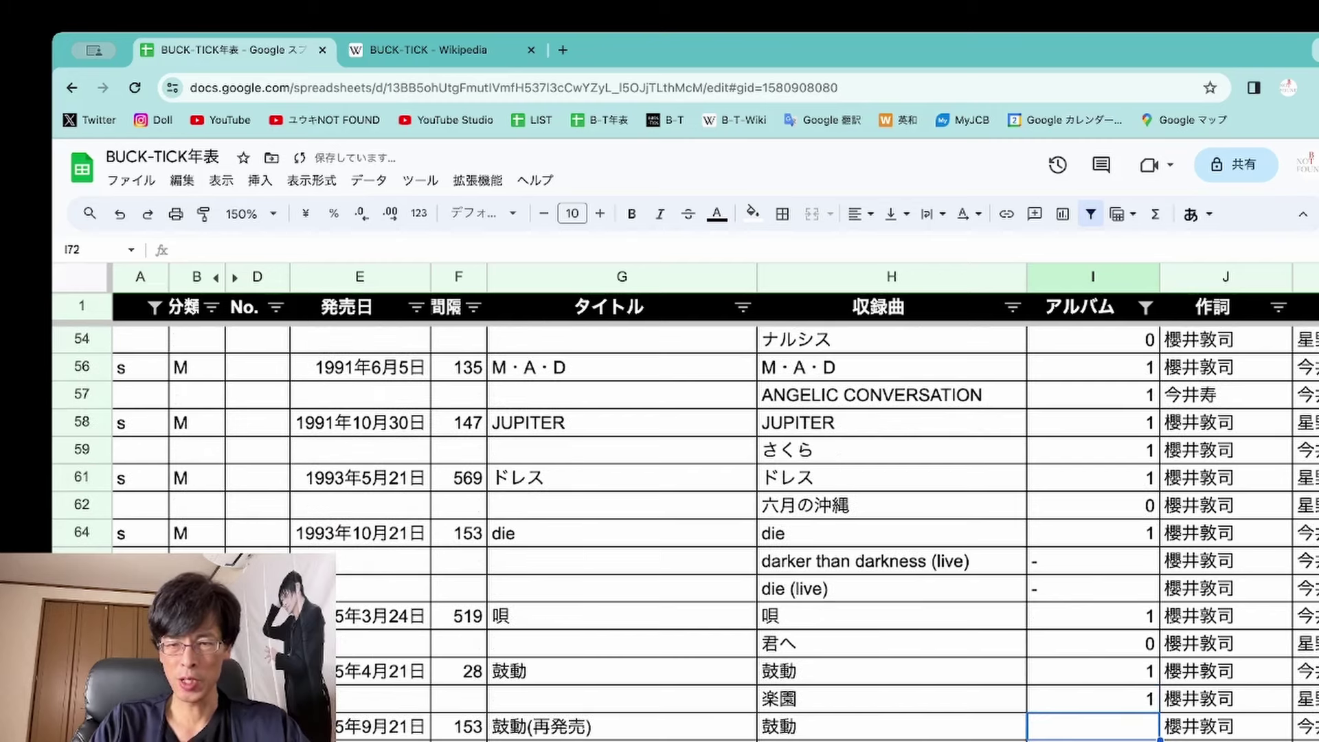
{"action": "scroll", "coordinate": [890, 529], "scroll_direction": "down", "scroll_amount": 3}
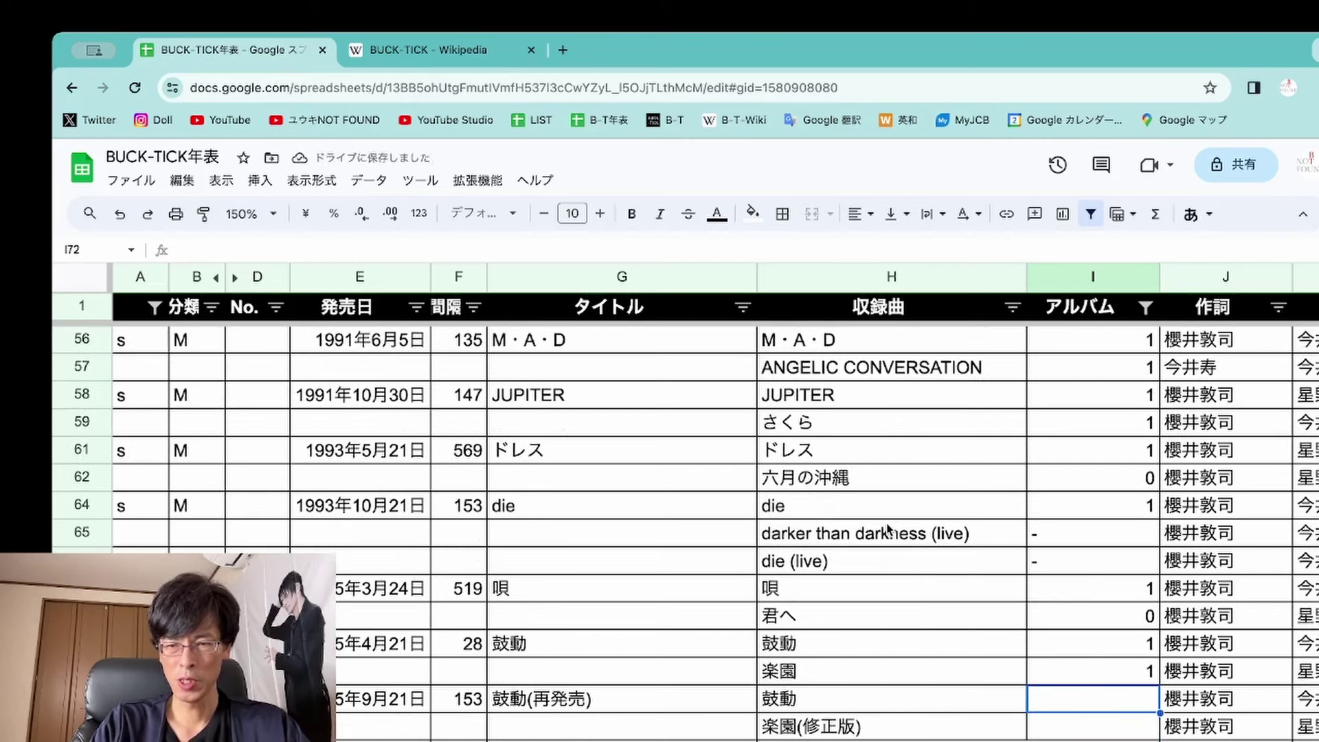
{"action": "scroll", "coordinate": [889, 529], "scroll_direction": "down", "scroll_amount": 3}
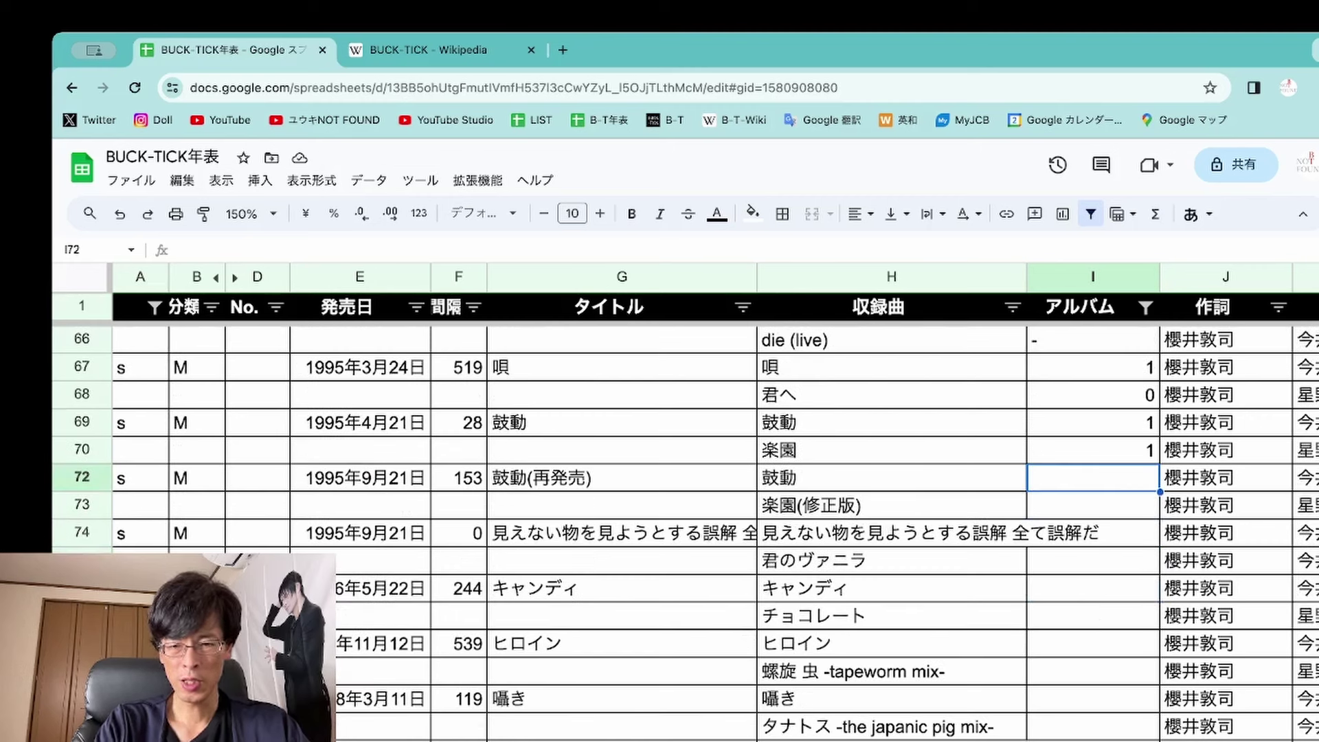
{"action": "type", "text": "ー"}
{"action": "key", "text": "Return"}
{"action": "left_click", "coordinate": [1092, 477]}
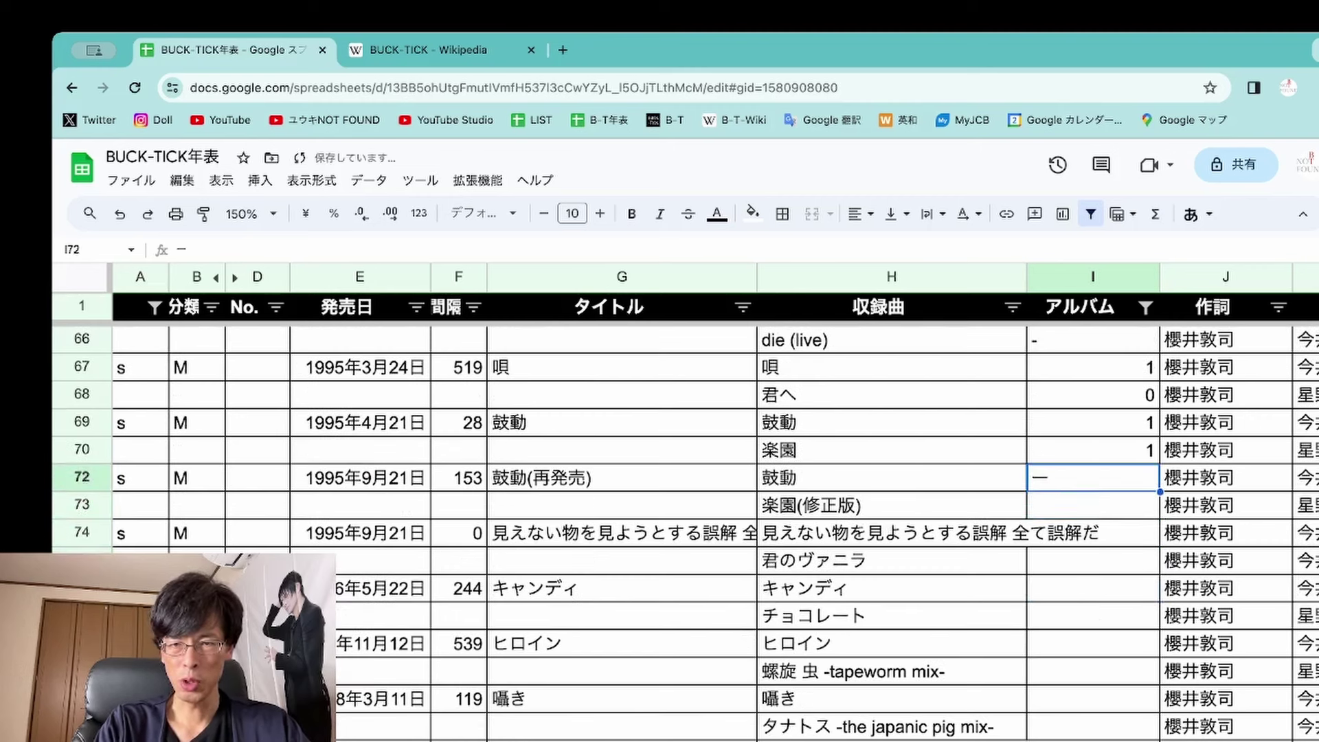
{"action": "type", "text": "-"}
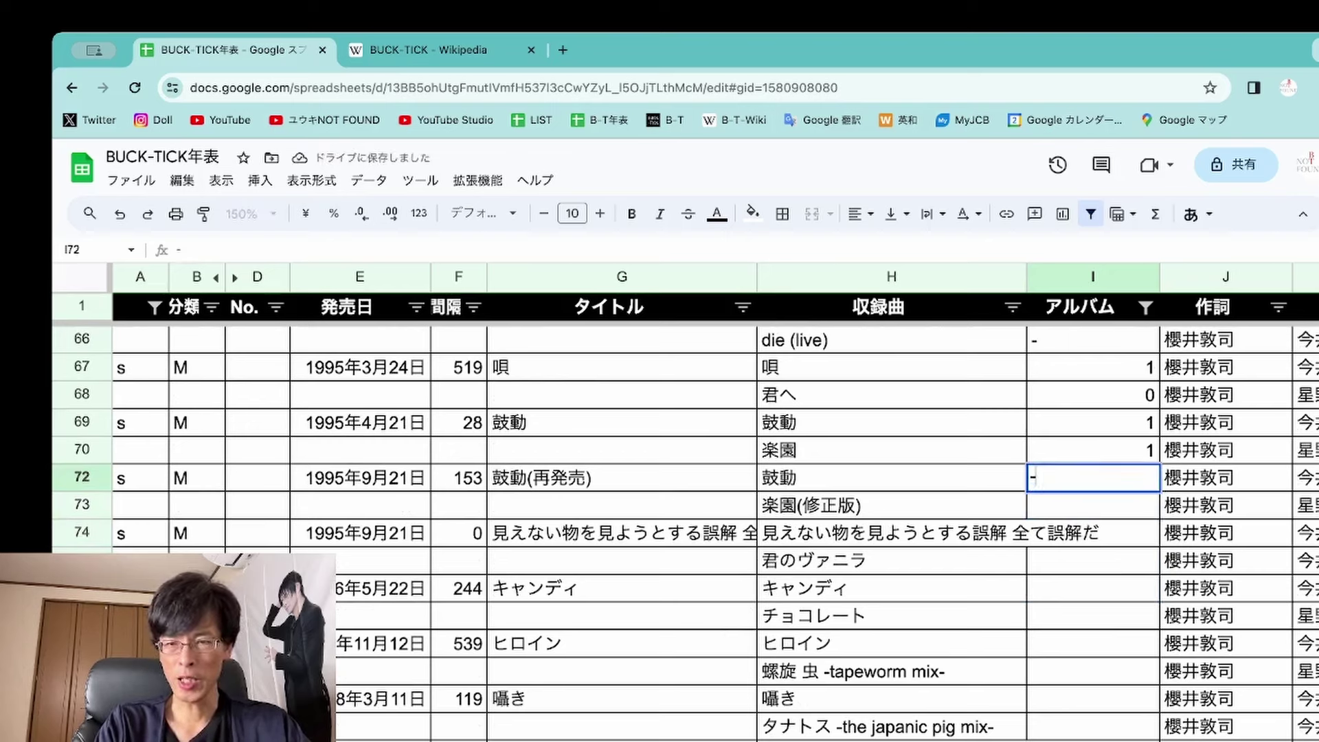
{"action": "key", "text": "Return"}
{"action": "type", "text": "-"}
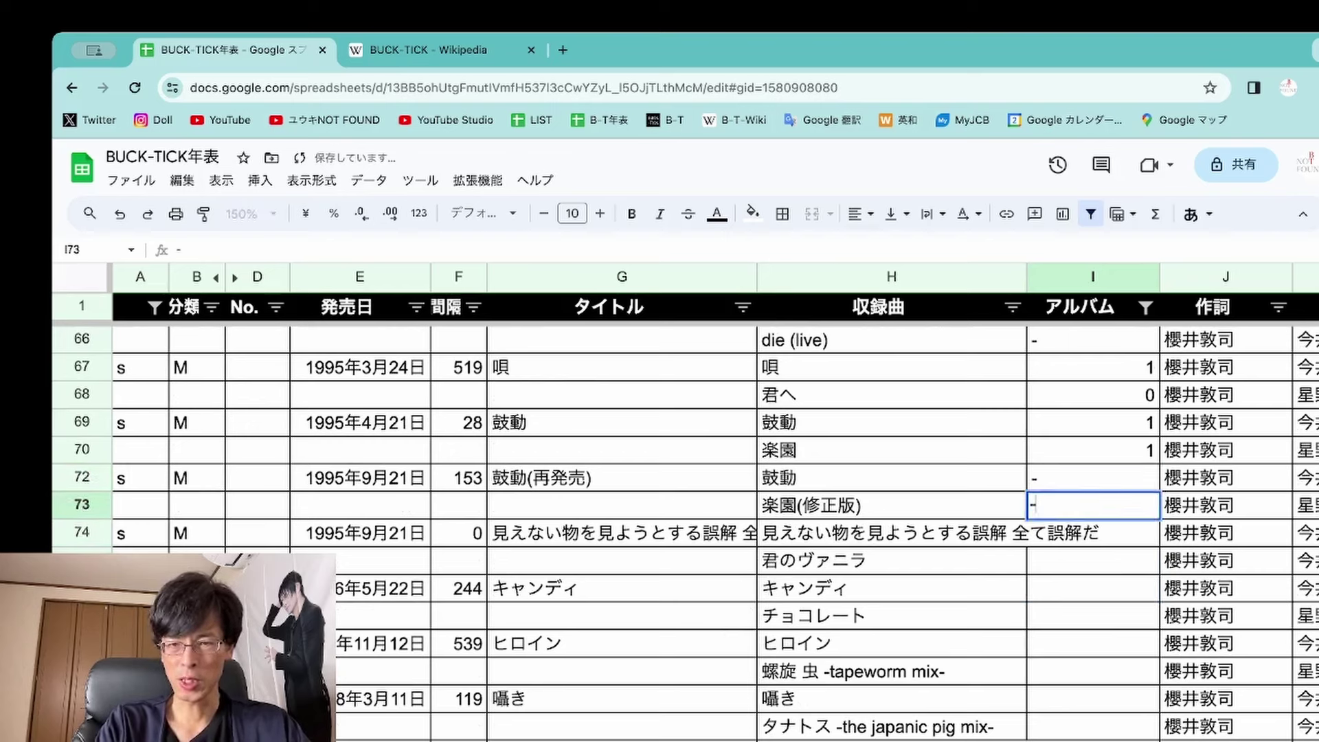
{"action": "key", "text": "Return"}
{"action": "left_click", "coordinate": [1093, 477]}
{"action": "left_click", "coordinate": [1092, 505]}
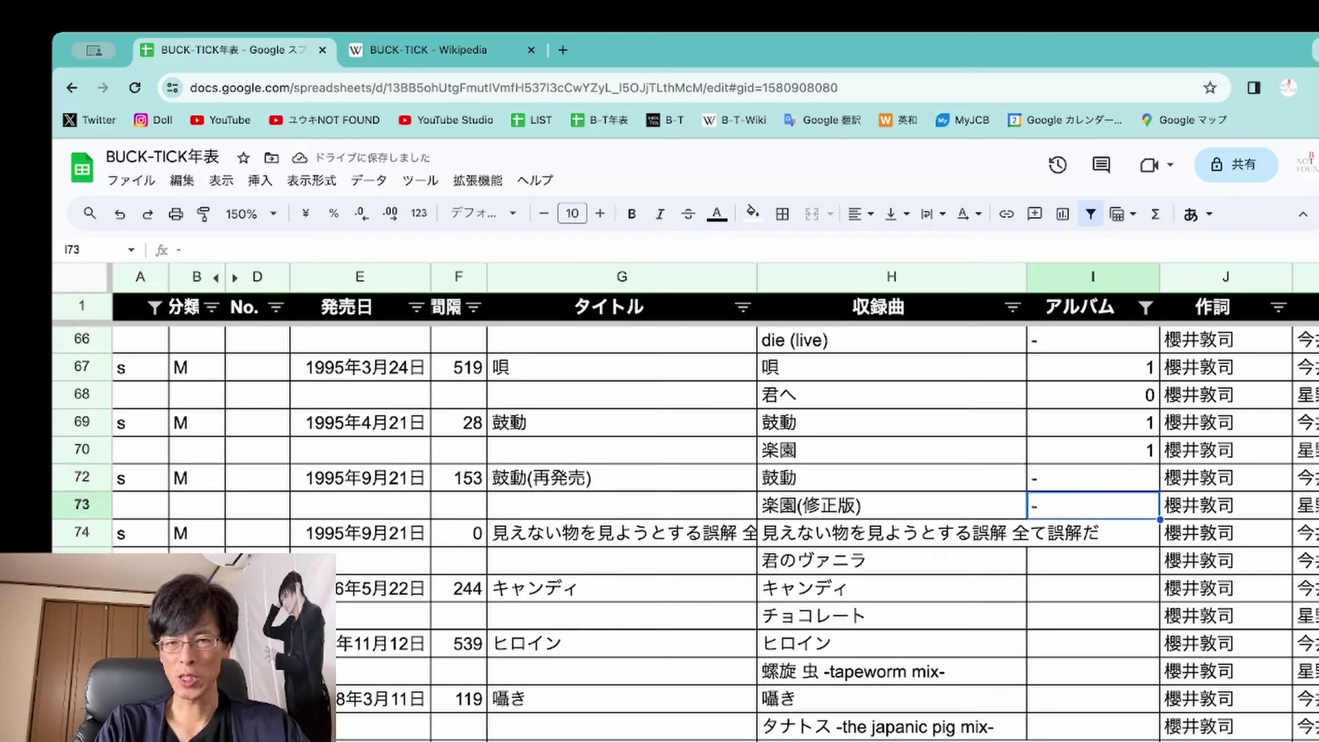
Enter 2 in the アルバム column for both 見えない物を見ようとする誤解 全て誤解だ and 君のヴァニラ
{"action": "left_click", "coordinate": [1093, 532]}
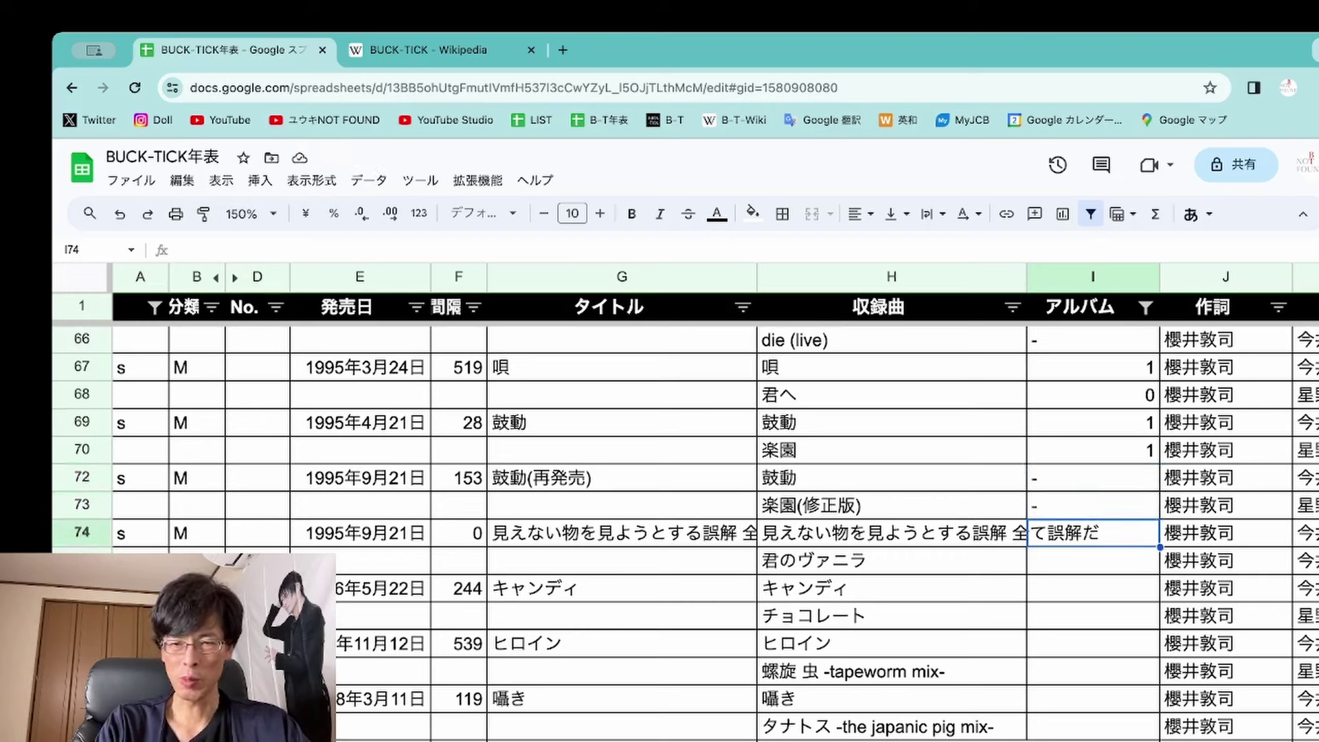
{"action": "left_click", "coordinate": [891, 532]}
{"action": "left_click", "coordinate": [1092, 532]}
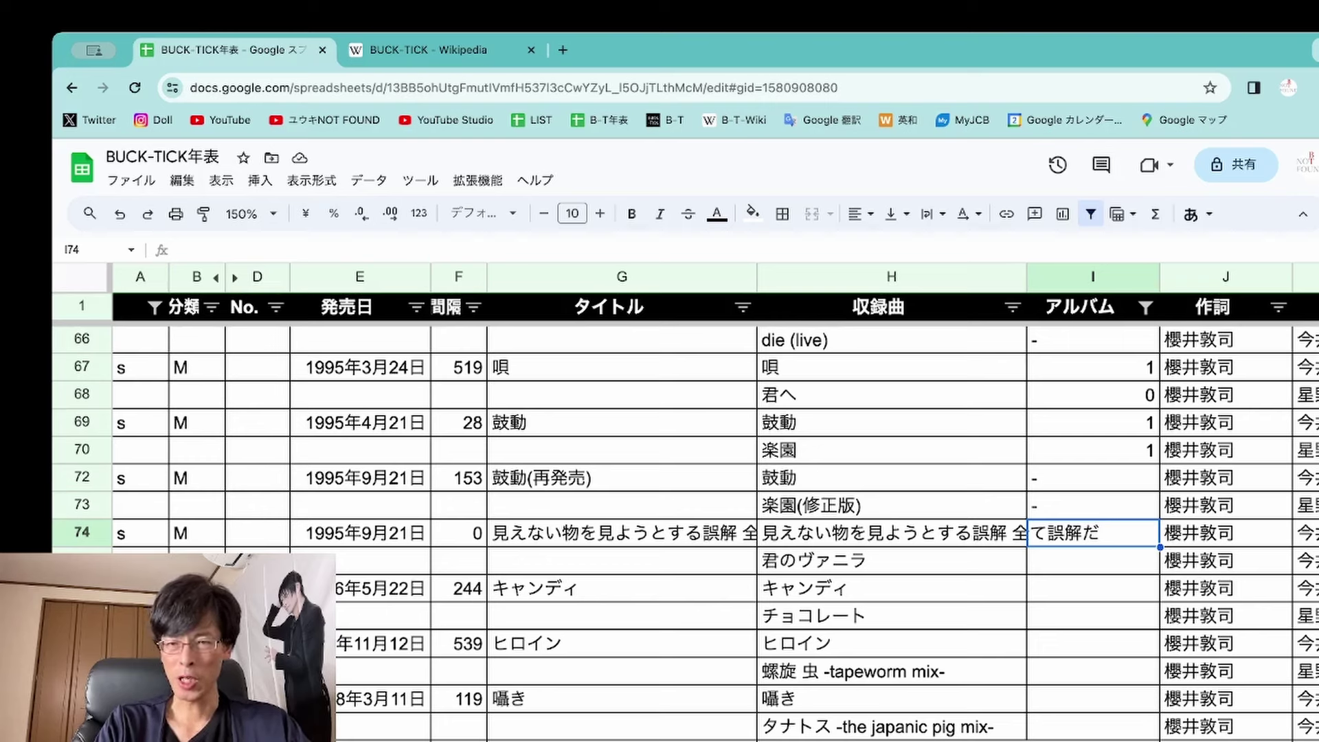
{"action": "type", "text": "2"}
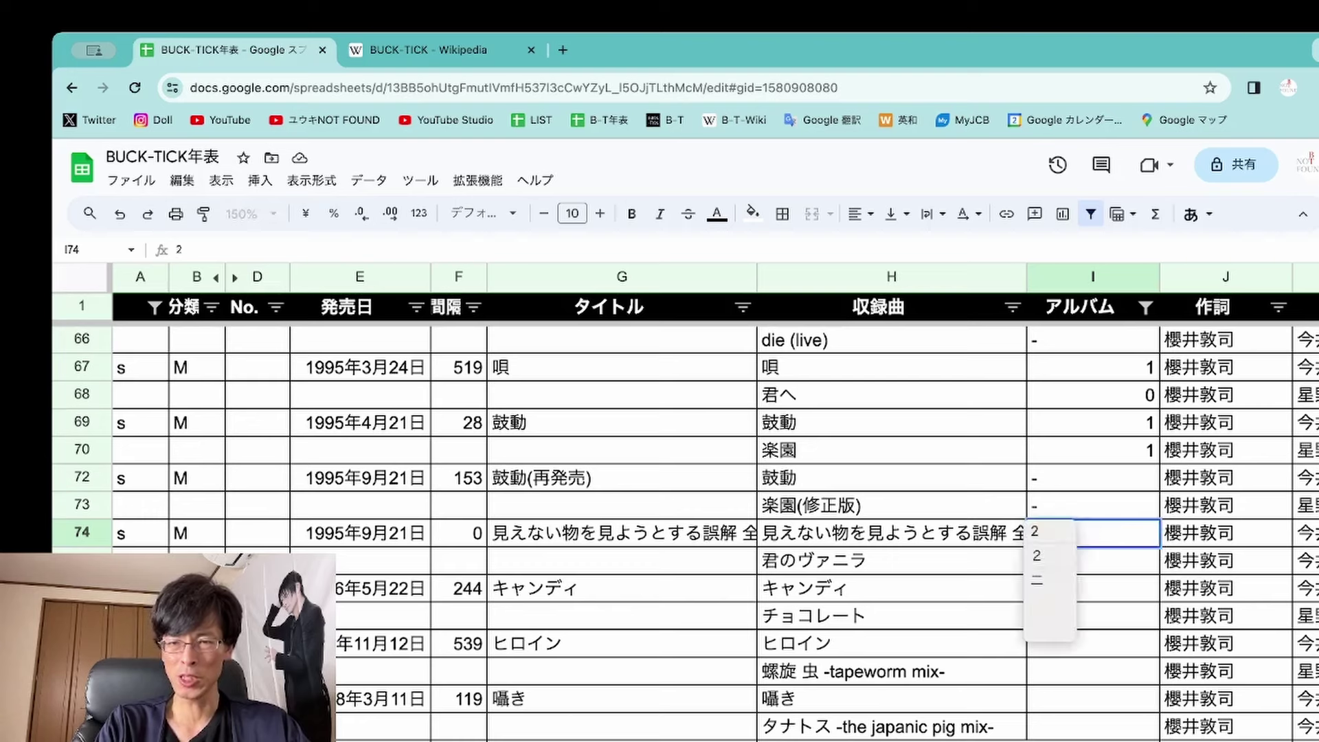
{"action": "key", "text": "Return"}
{"action": "key", "text": "Return"}
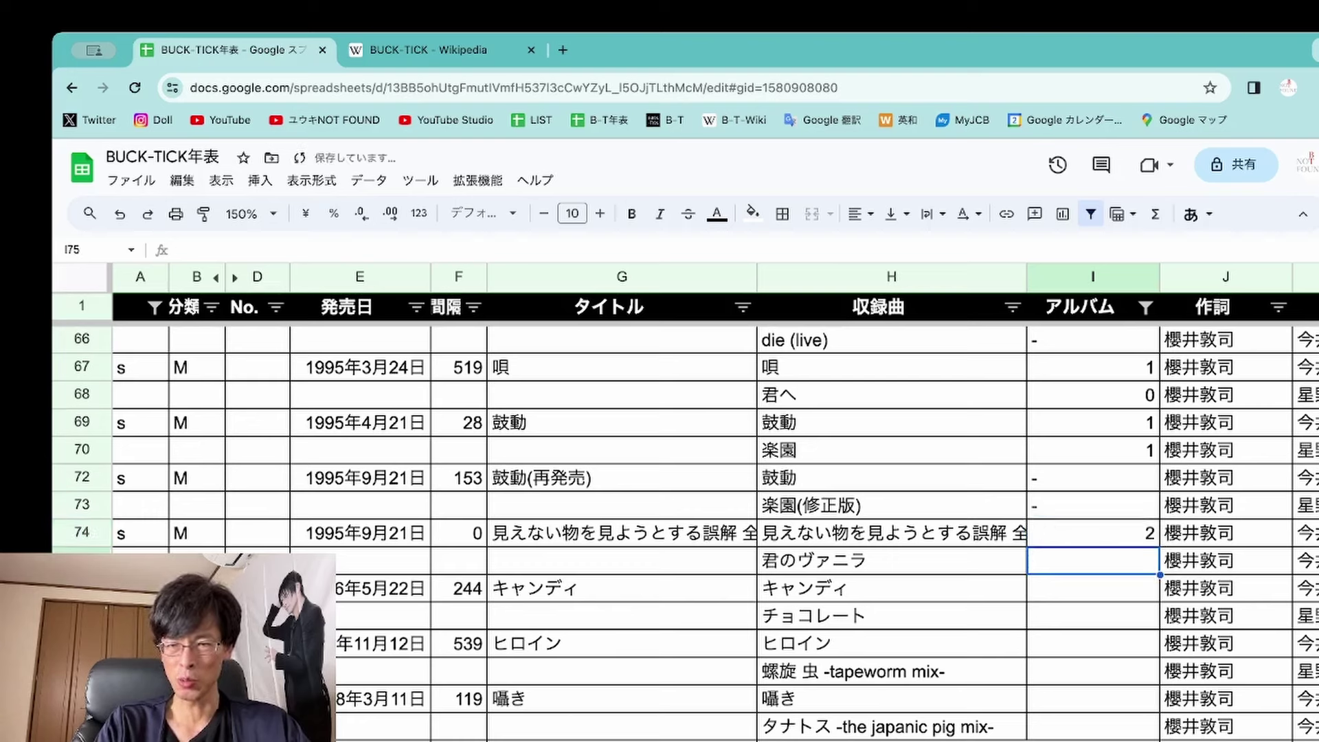
{"action": "left_click", "coordinate": [1092, 533]}
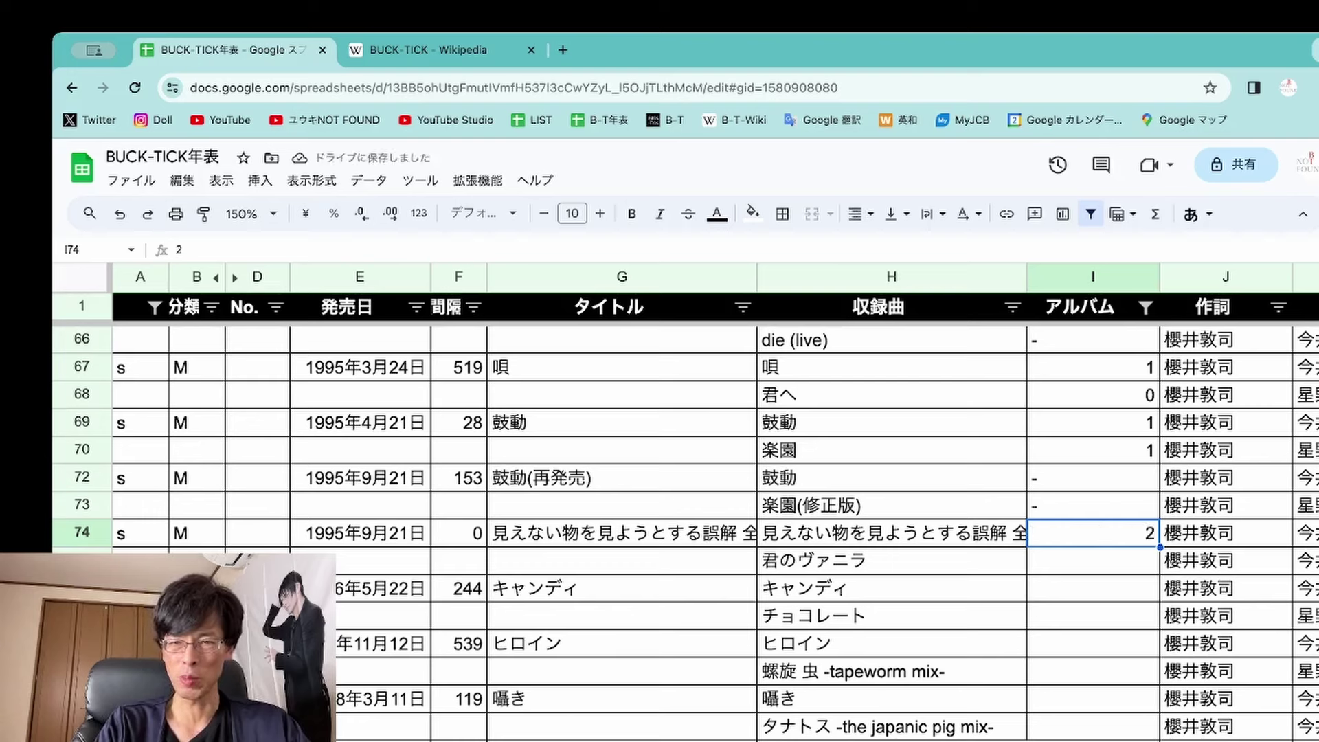
{"action": "left_click", "coordinate": [1092, 560]}
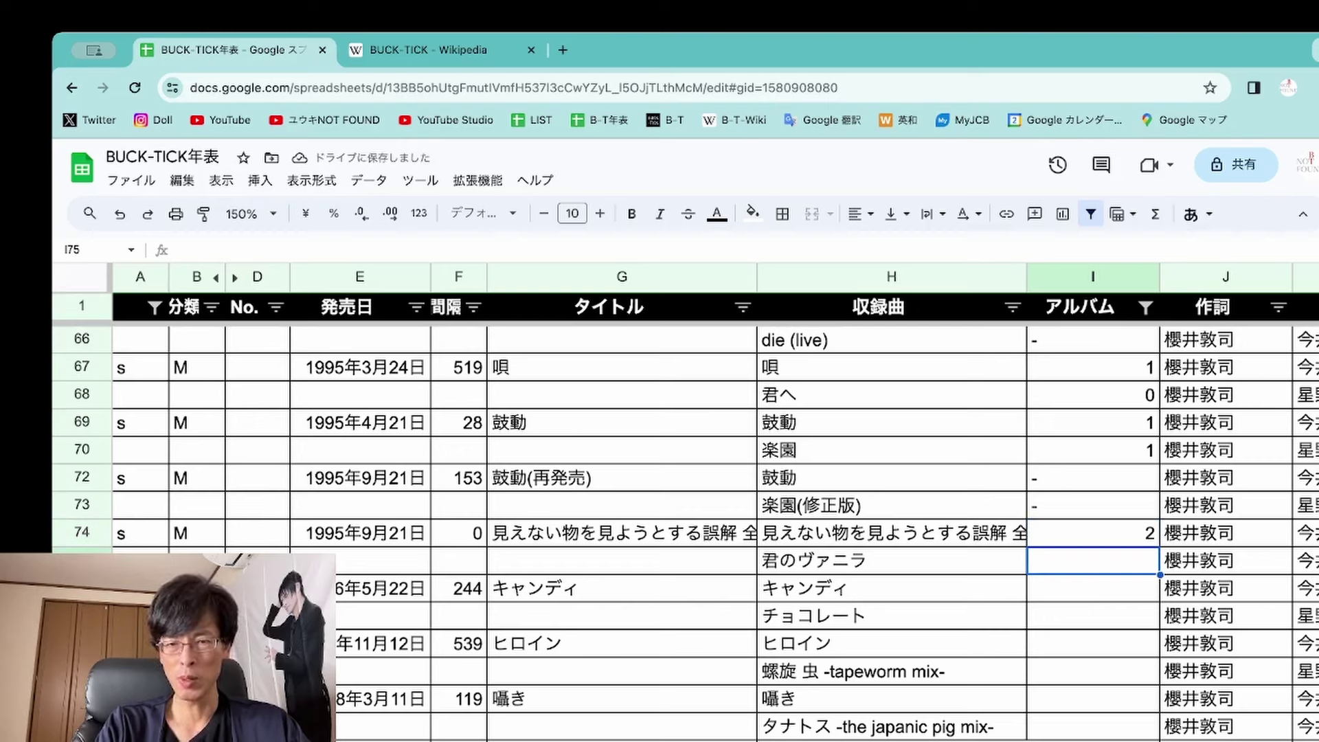
{"action": "type", "text": "2"}
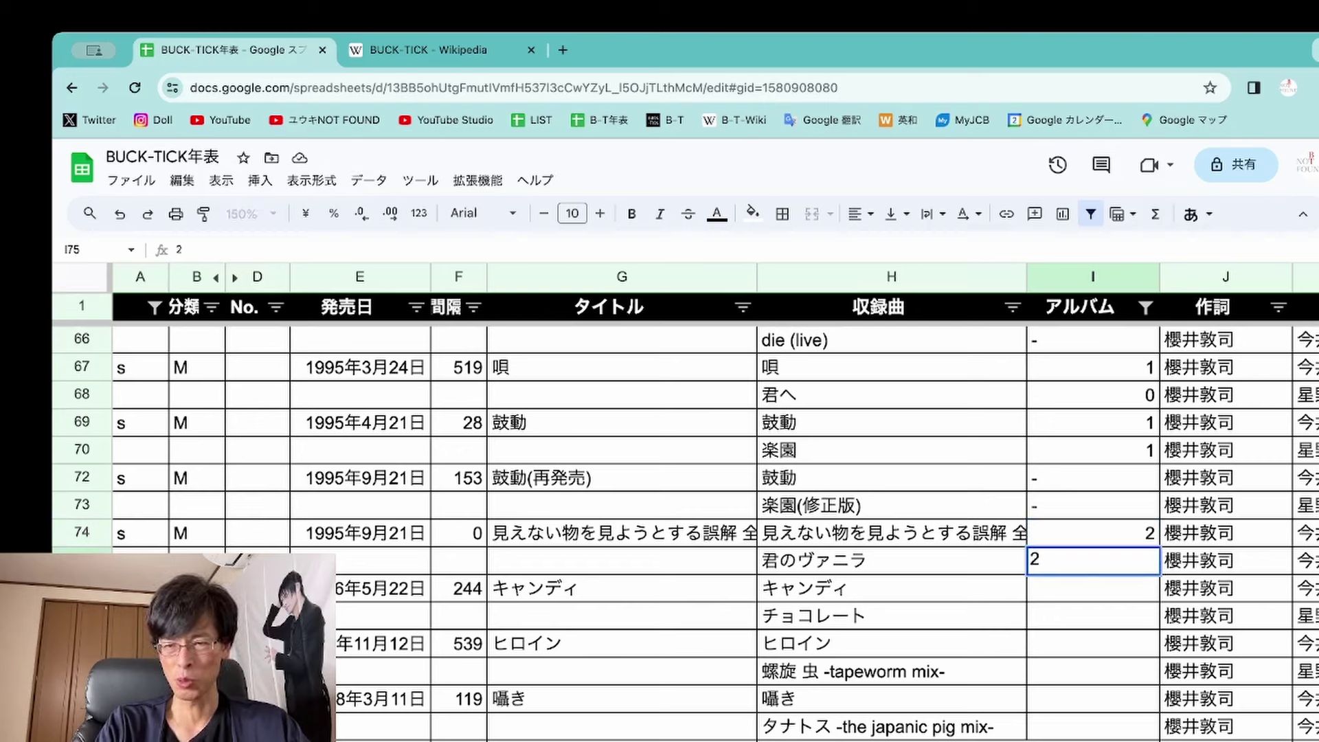
{"action": "key", "text": "Return"}
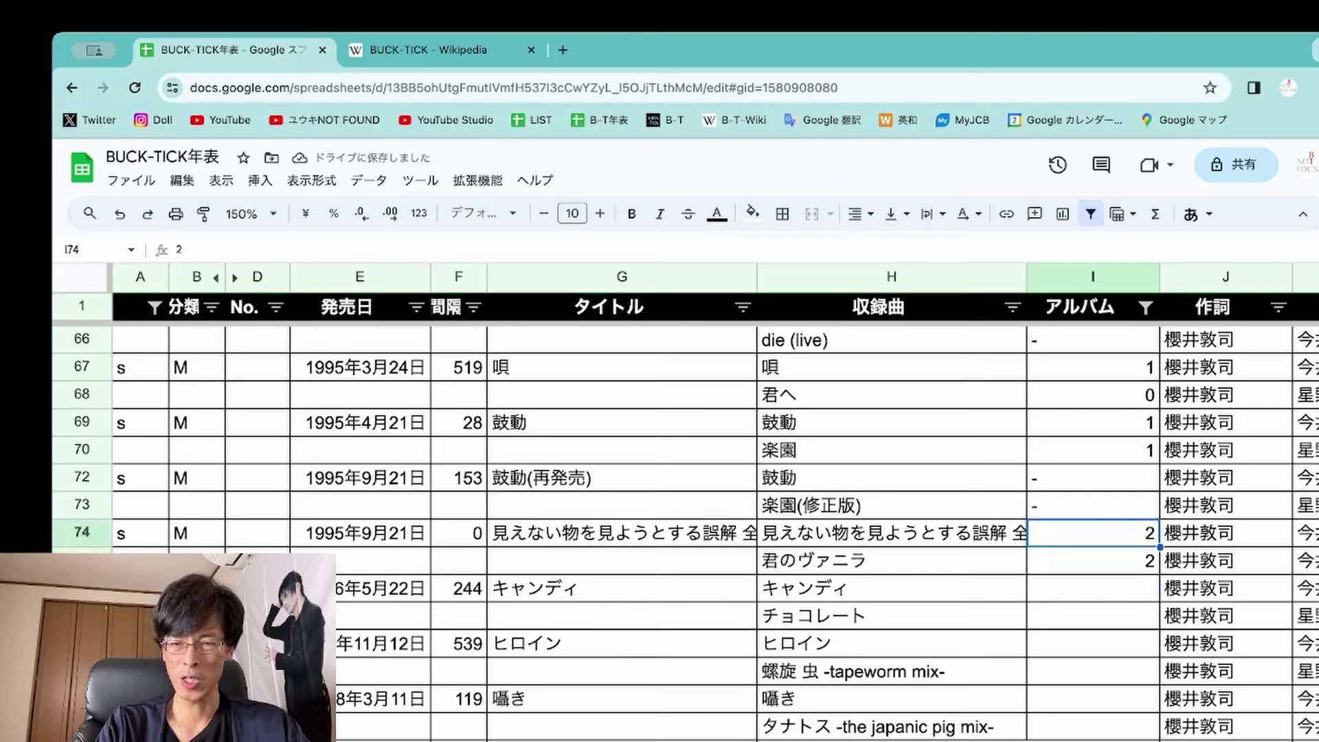
Enter 2 for キャンディ and 1 for チョコレート in the アルバム column
{"action": "left_click", "coordinate": [1093, 589]}
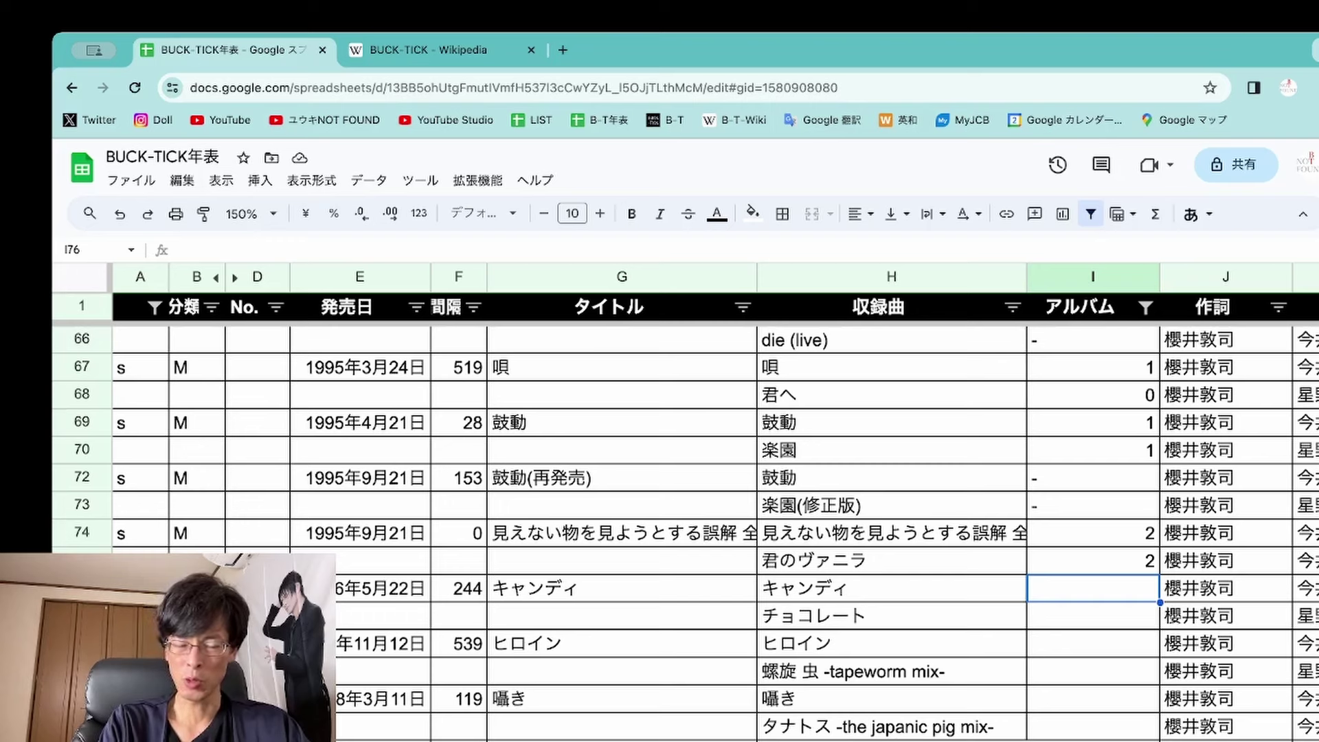
{"action": "type", "text": "2"}
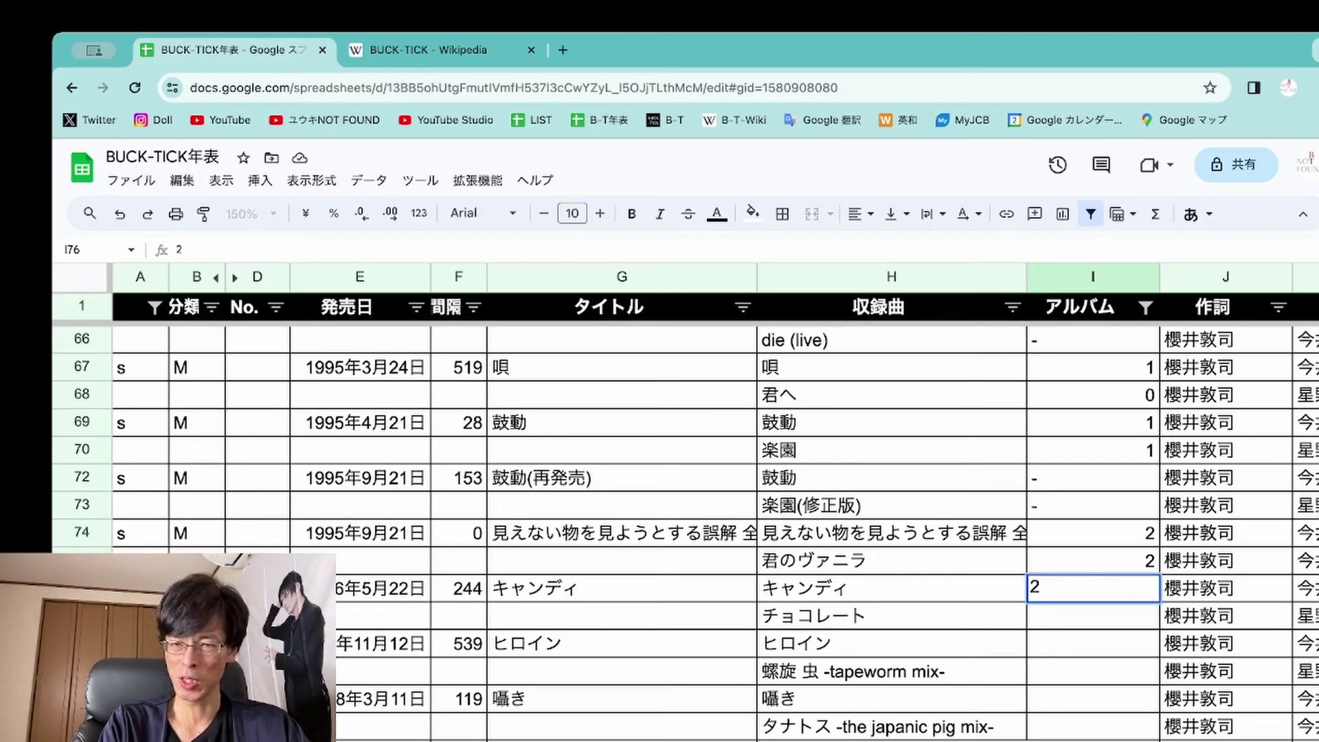
{"action": "key", "text": "Return"}
{"action": "key", "text": "Up"}
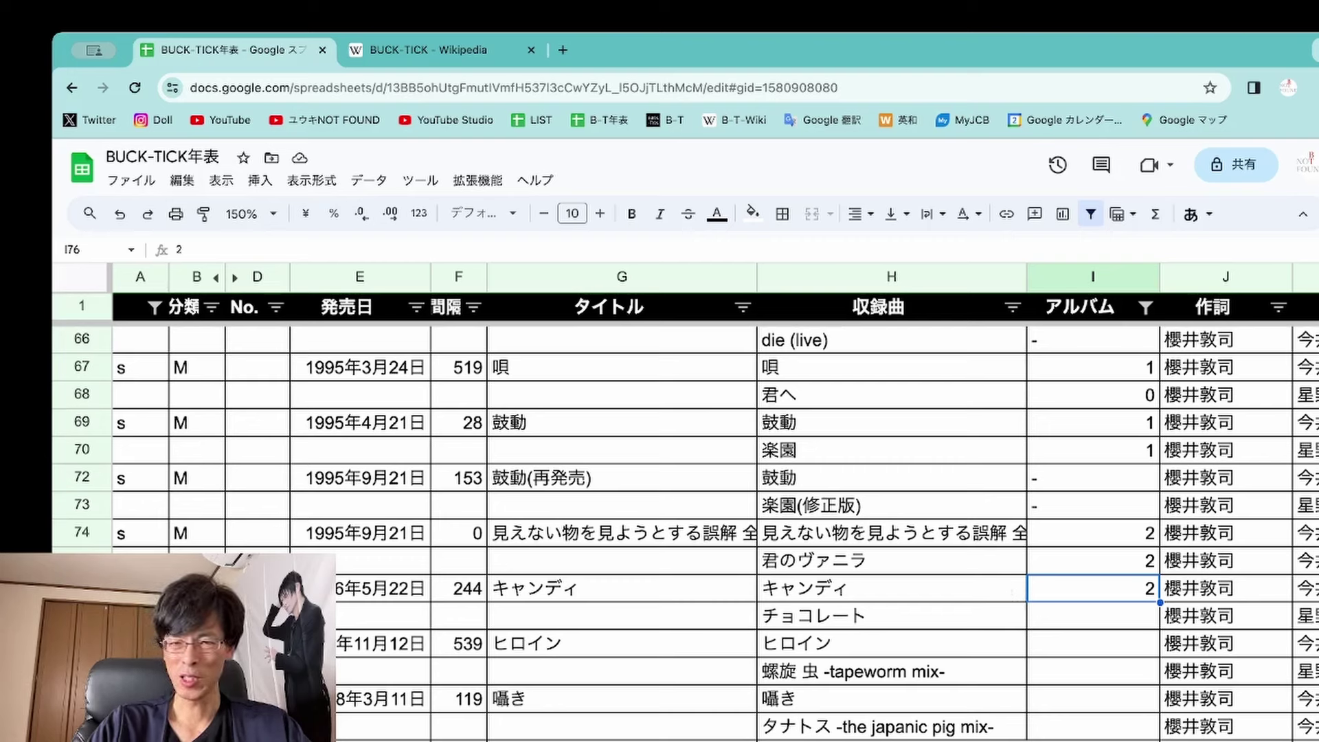
{"action": "left_click", "coordinate": [1092, 615]}
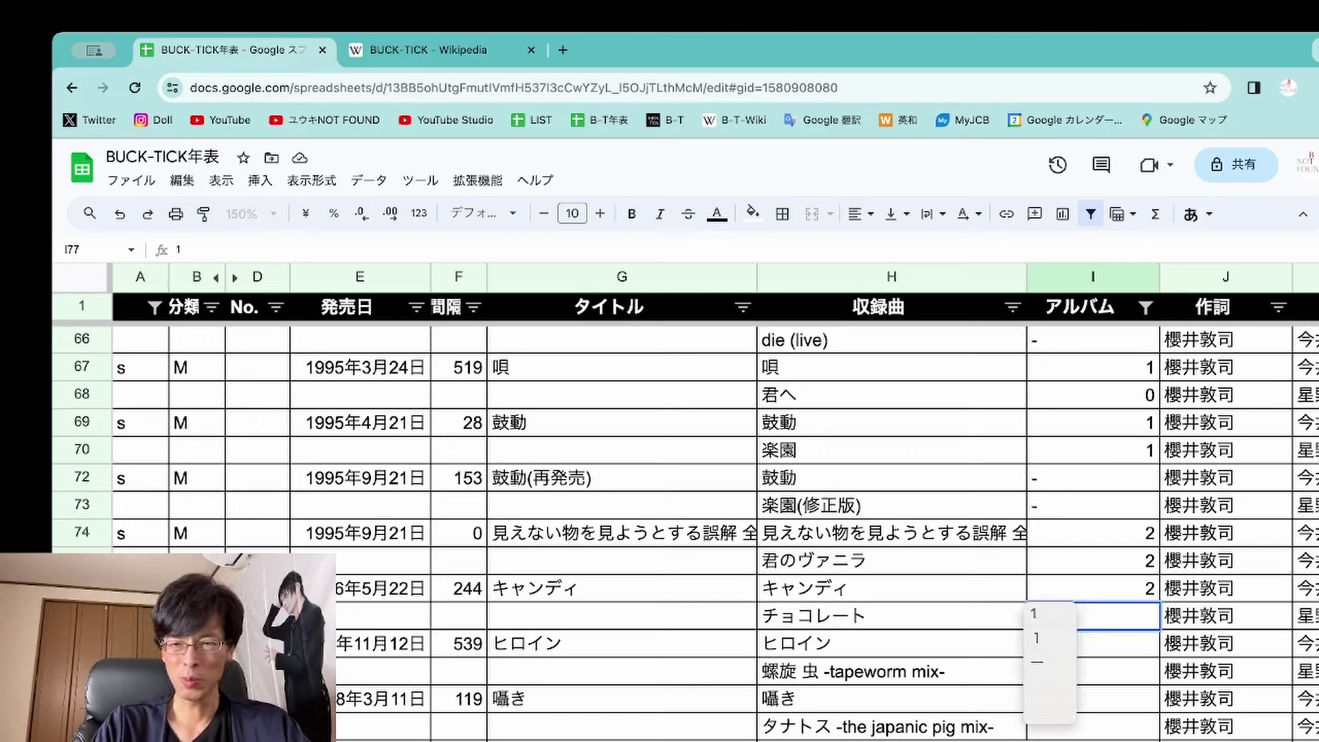
{"action": "type", "text": "1"}
{"action": "key", "text": "Return"}
{"action": "key", "text": "Return"}
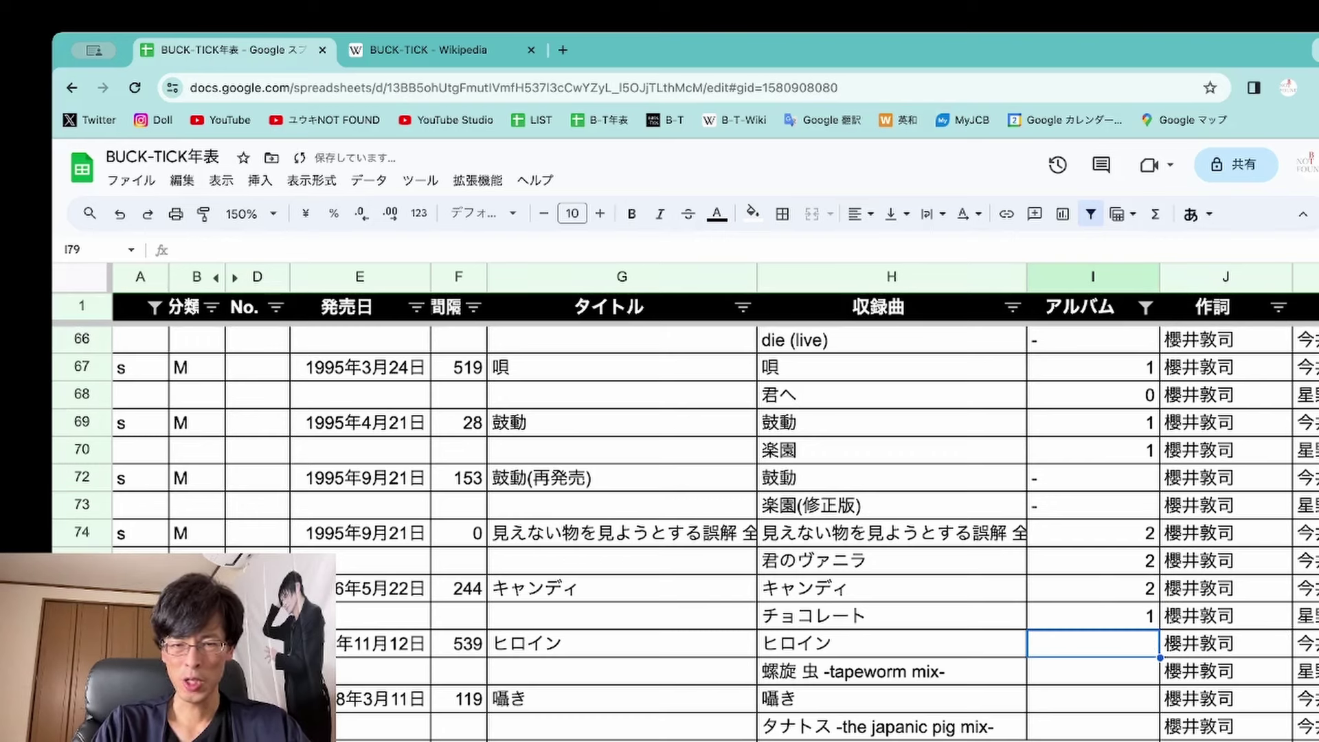
Enter 1 in the アルバム column for ヒロイン, 螺旋 虫 -tapeworm mix- and 囁き
{"action": "type", "text": "1"}
{"action": "key", "text": "Return"}
{"action": "type", "text": "1"}
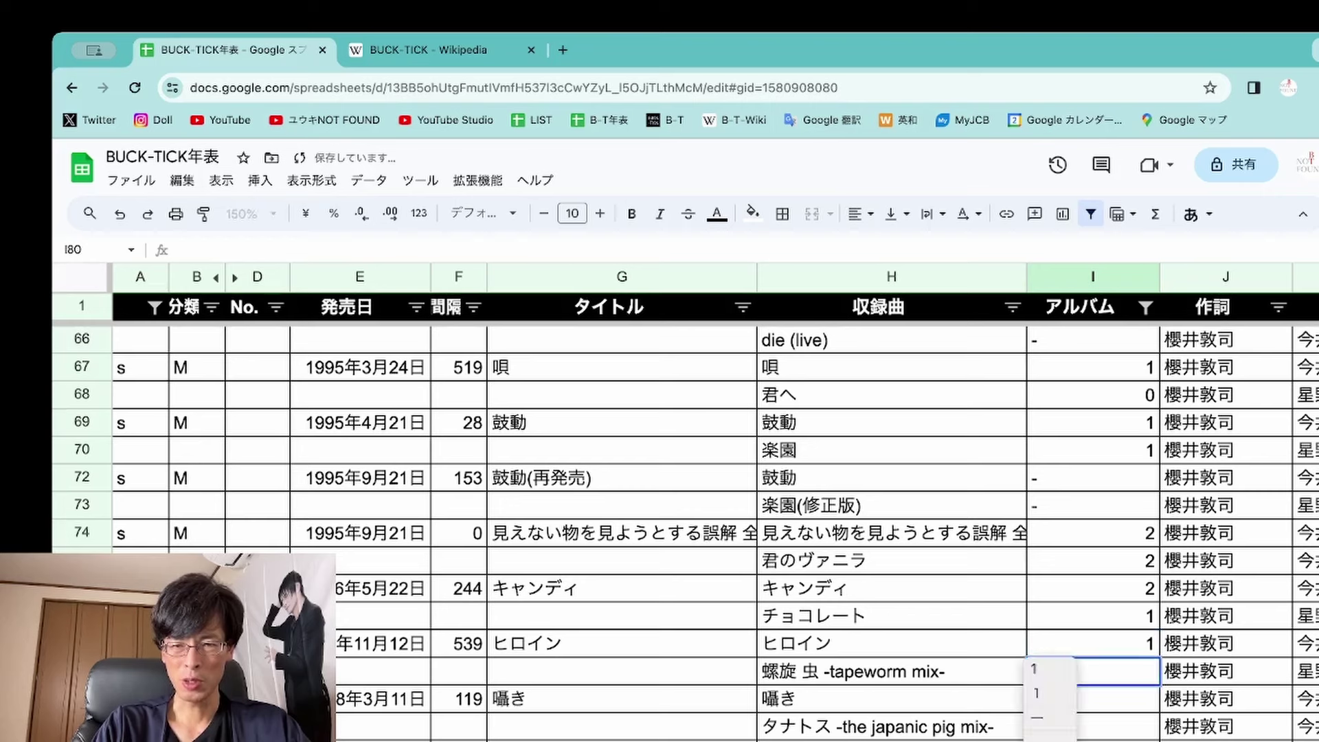
{"action": "key", "text": "Return"}
{"action": "key", "text": "Return"}
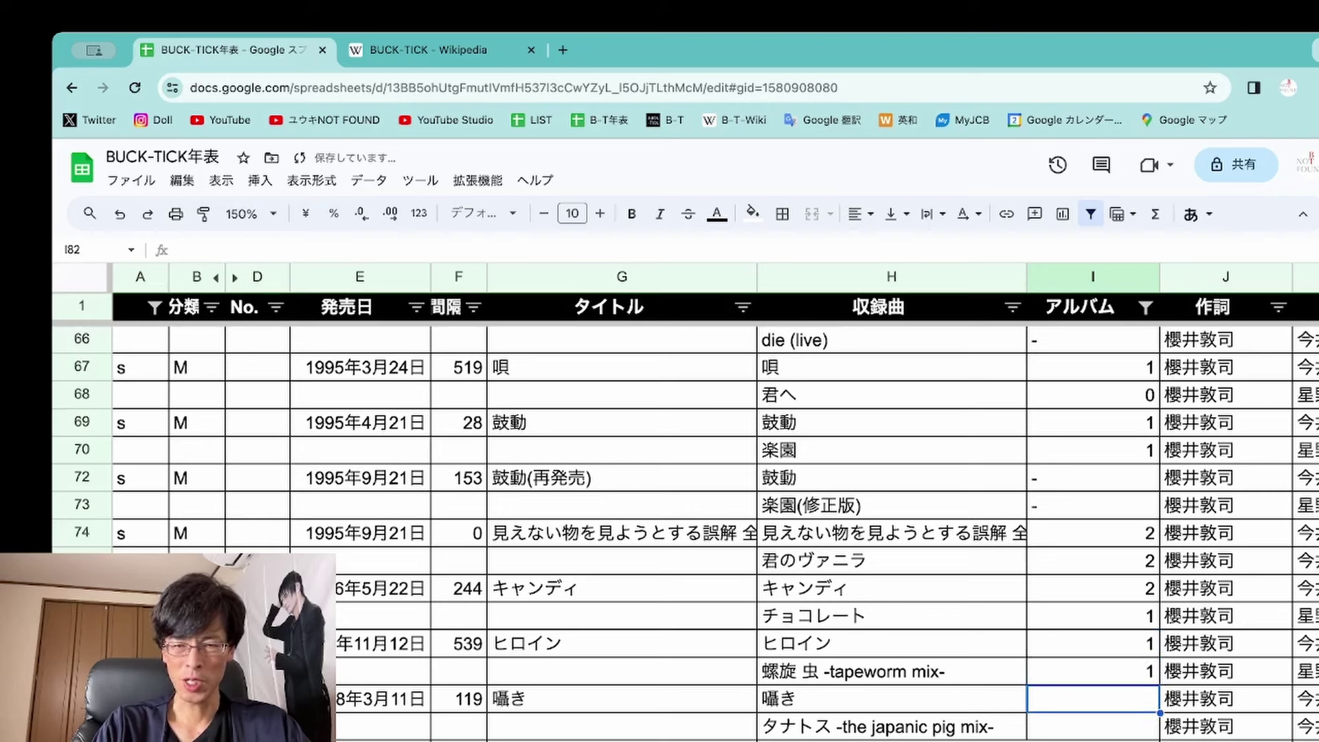
{"action": "type", "text": "1"}
{"action": "key", "text": "Return"}
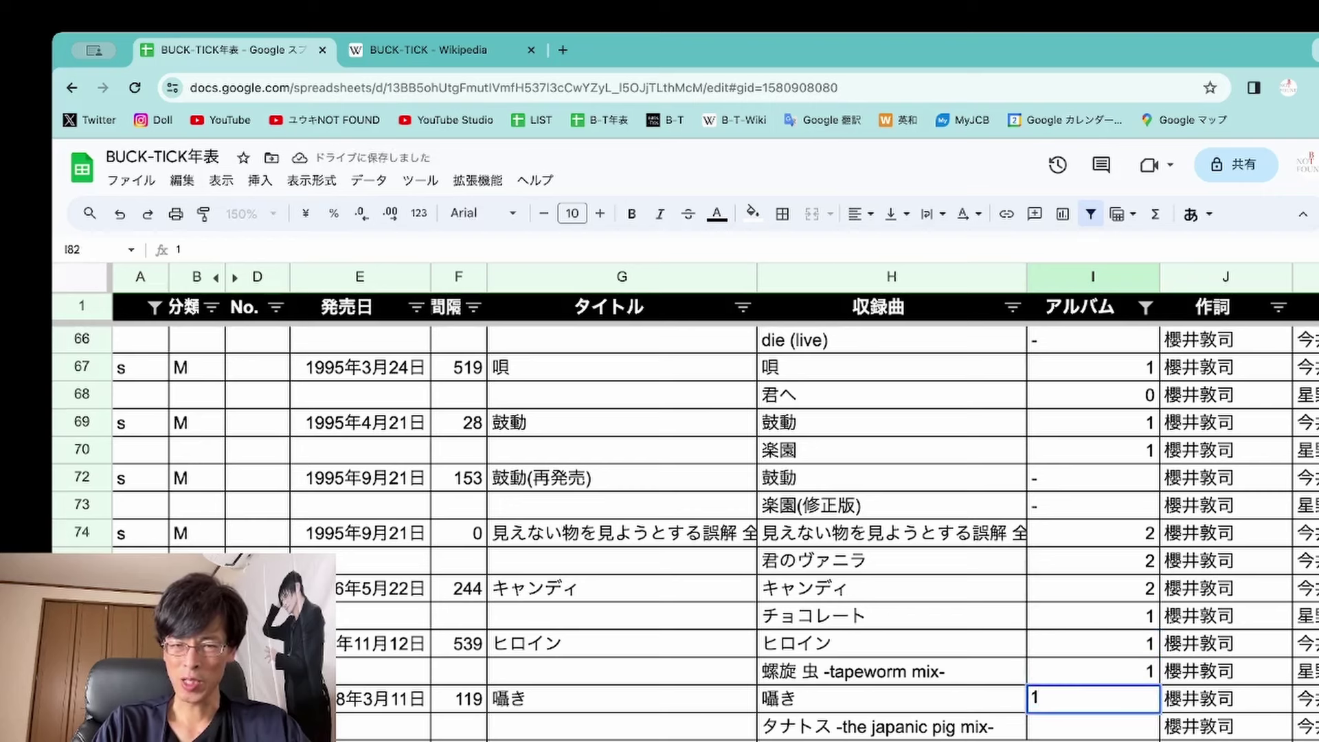
{"action": "key", "text": "Return"}
Enter a hyphen in the アルバム column for the タナトス, MY FUCKIN' VALENTINE and Schiz・o幻想 mixes on the 囁き single
{"action": "scroll", "coordinate": [687, 536], "scroll_direction": "down", "scroll_amount": 2}
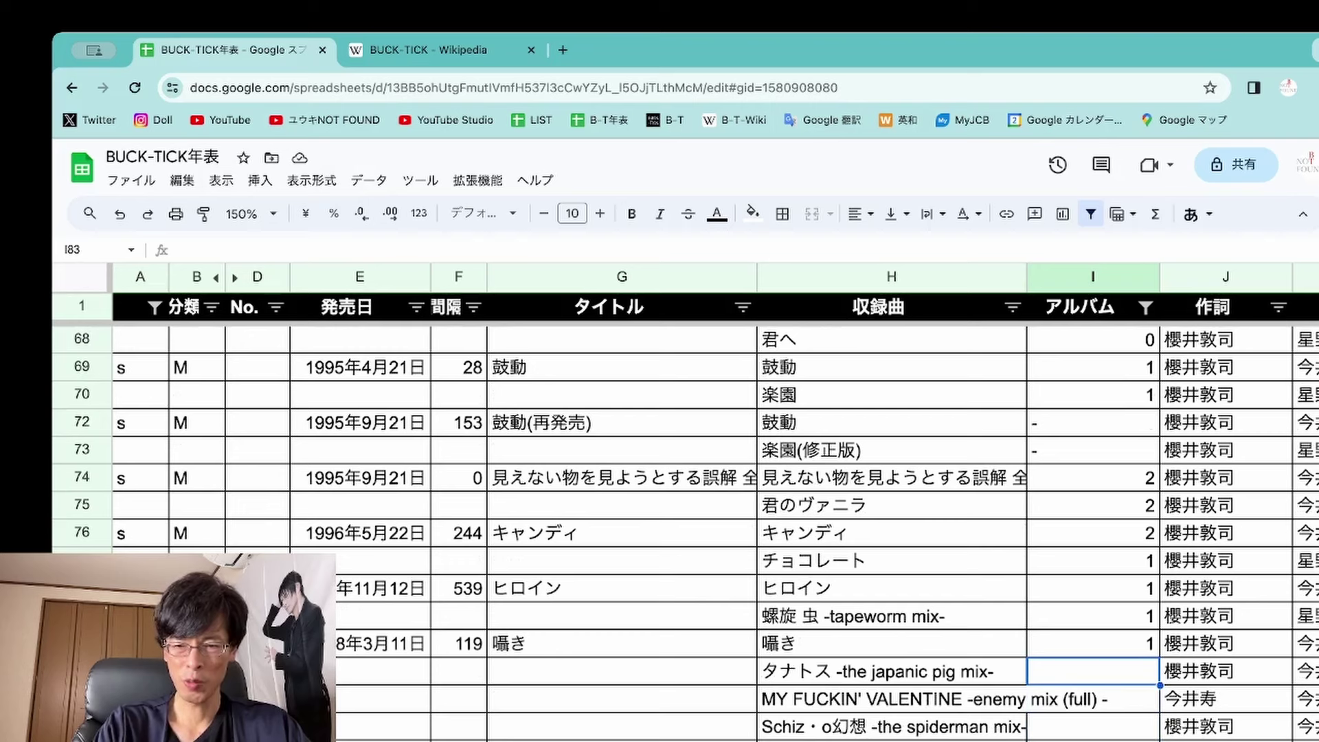
{"action": "type", "text": "-"}
{"action": "key", "text": "Return"}
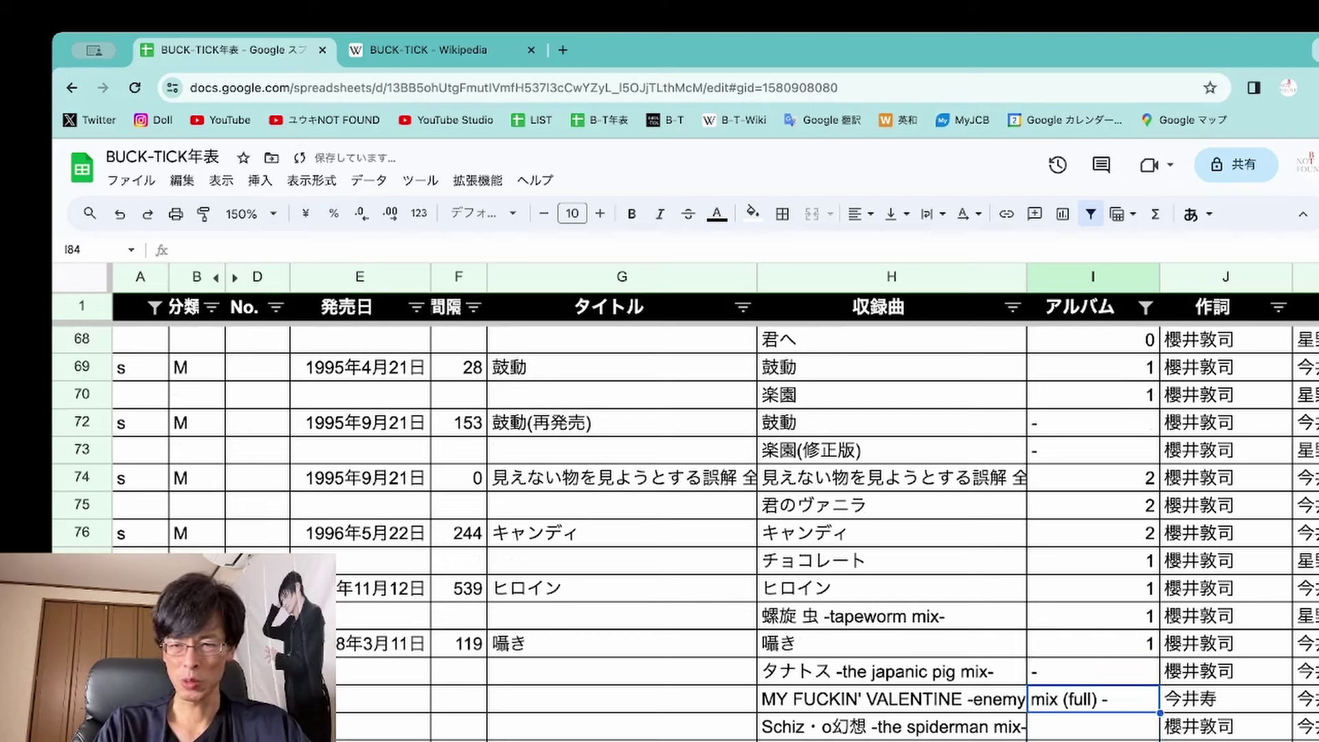
{"action": "type", "text": "-"}
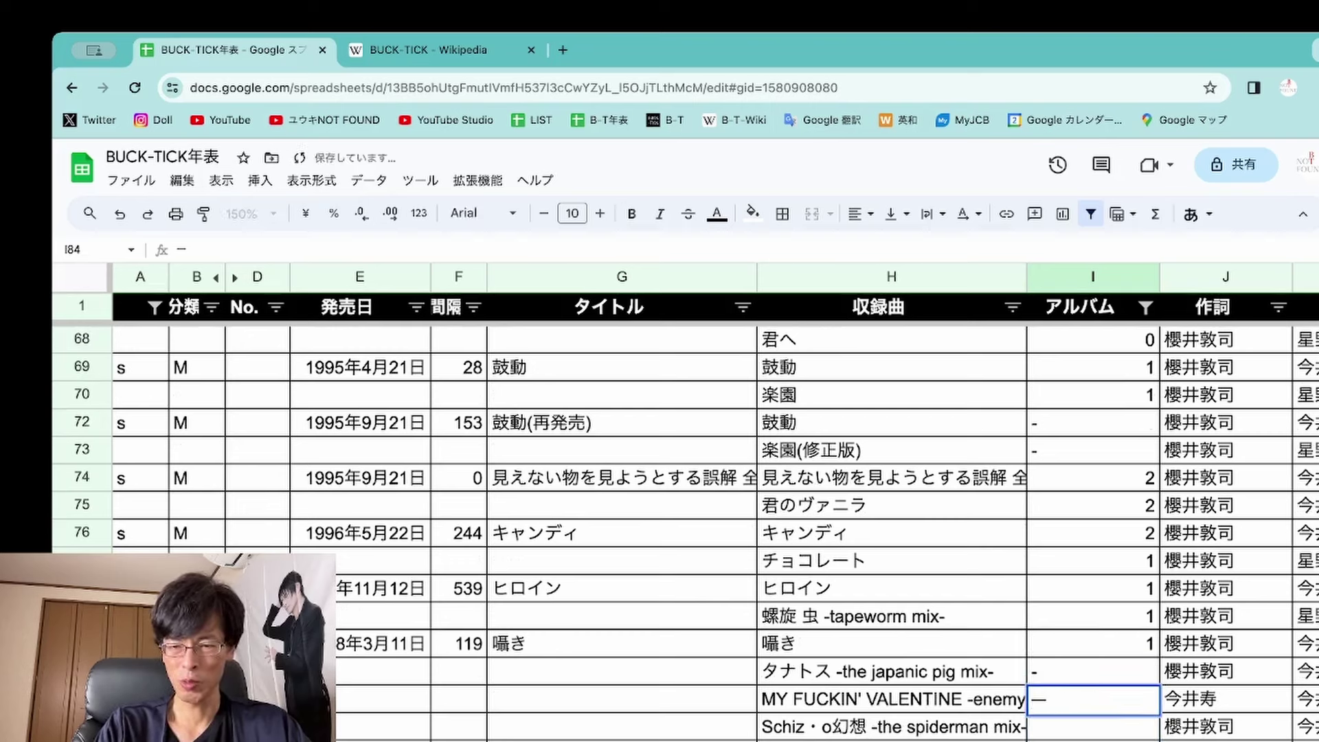
{"action": "key", "text": "Return"}
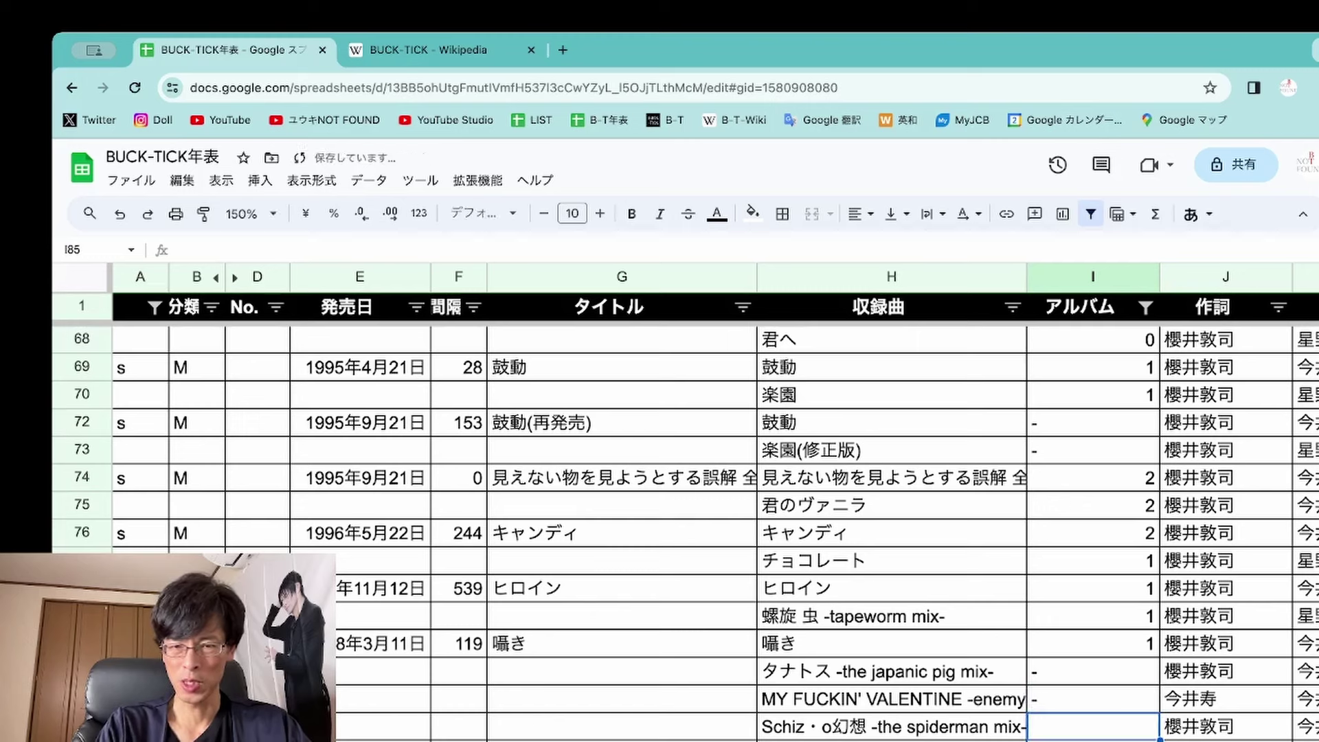
{"action": "type", "text": "-"}
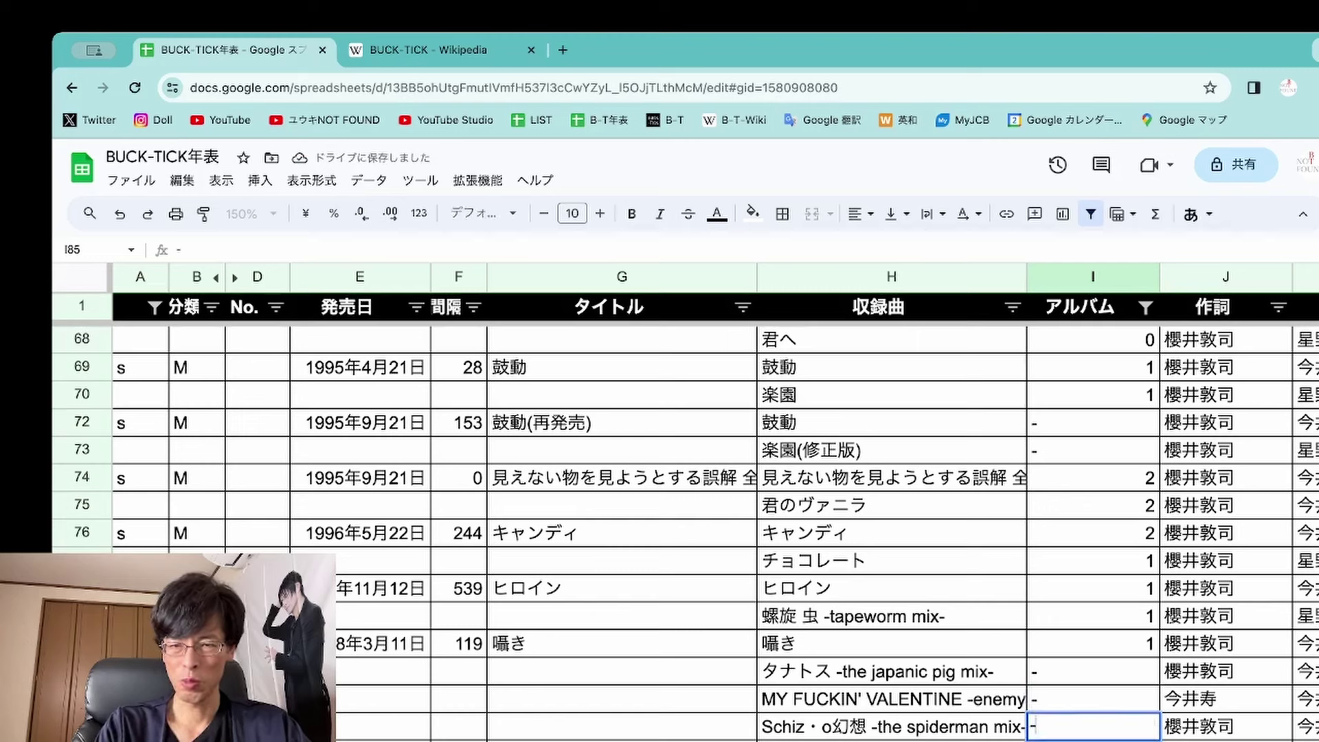
{"action": "key", "text": "Return"}
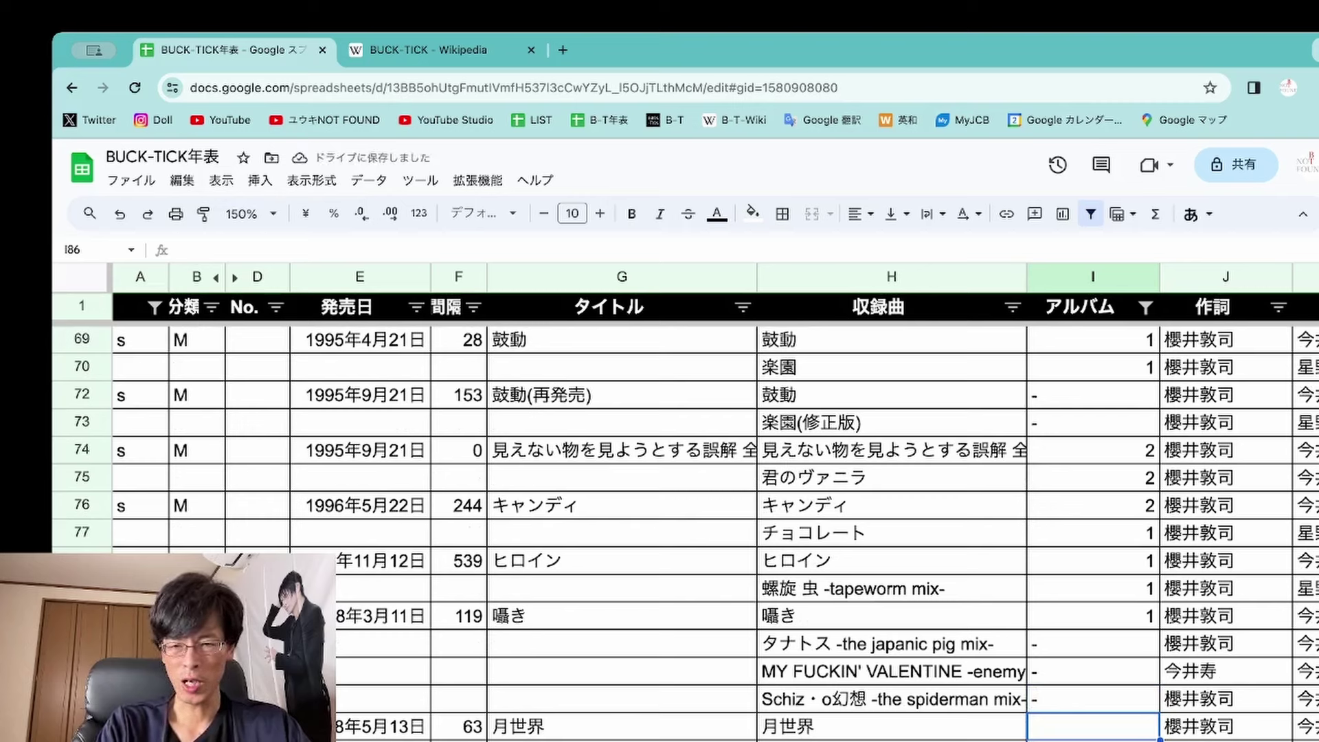
In the アルバム column, enter 0 for 月世界 and a hyphen for My baby Japanese and 無知の涙 HOT remix #001 for B-T
{"action": "type", "text": "0"}
{"action": "key", "text": "Return"}
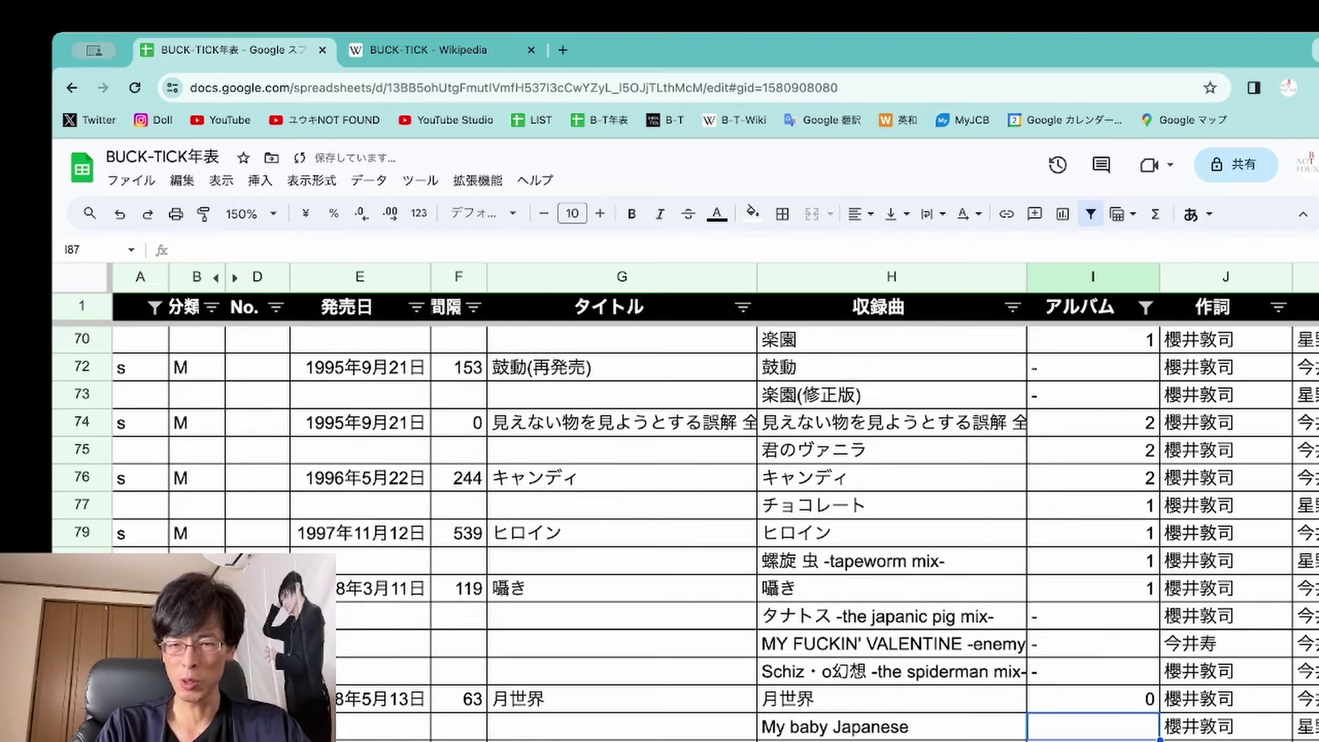
{"action": "left_click", "coordinate": [1093, 698]}
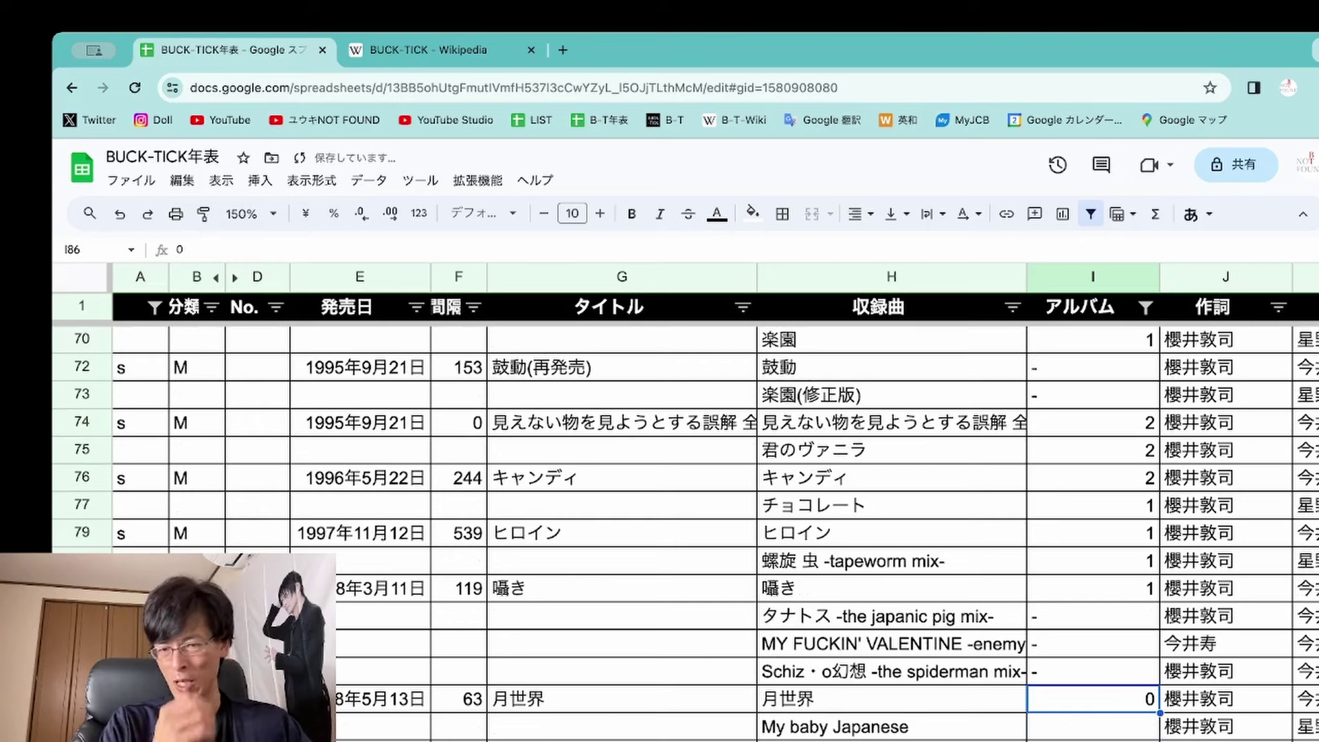
{"action": "left_click", "coordinate": [1092, 726]}
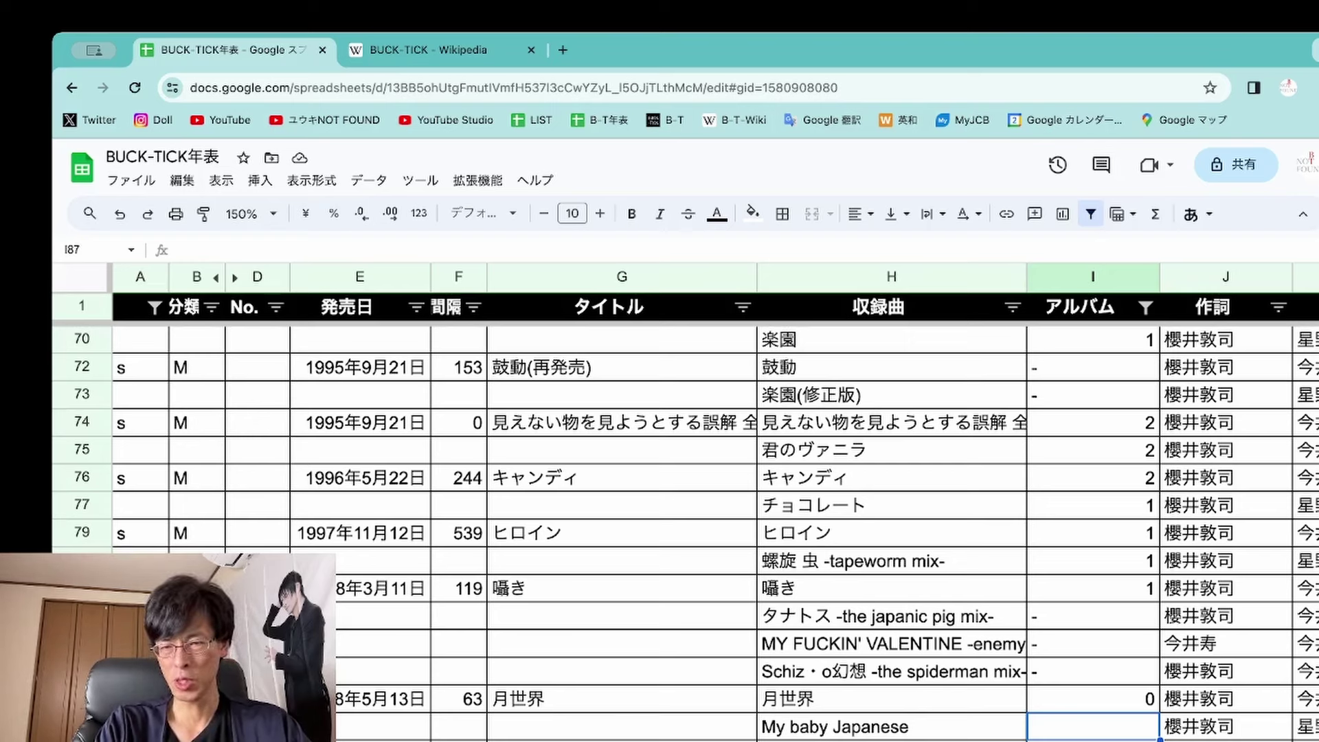
{"action": "type", "text": "-"}
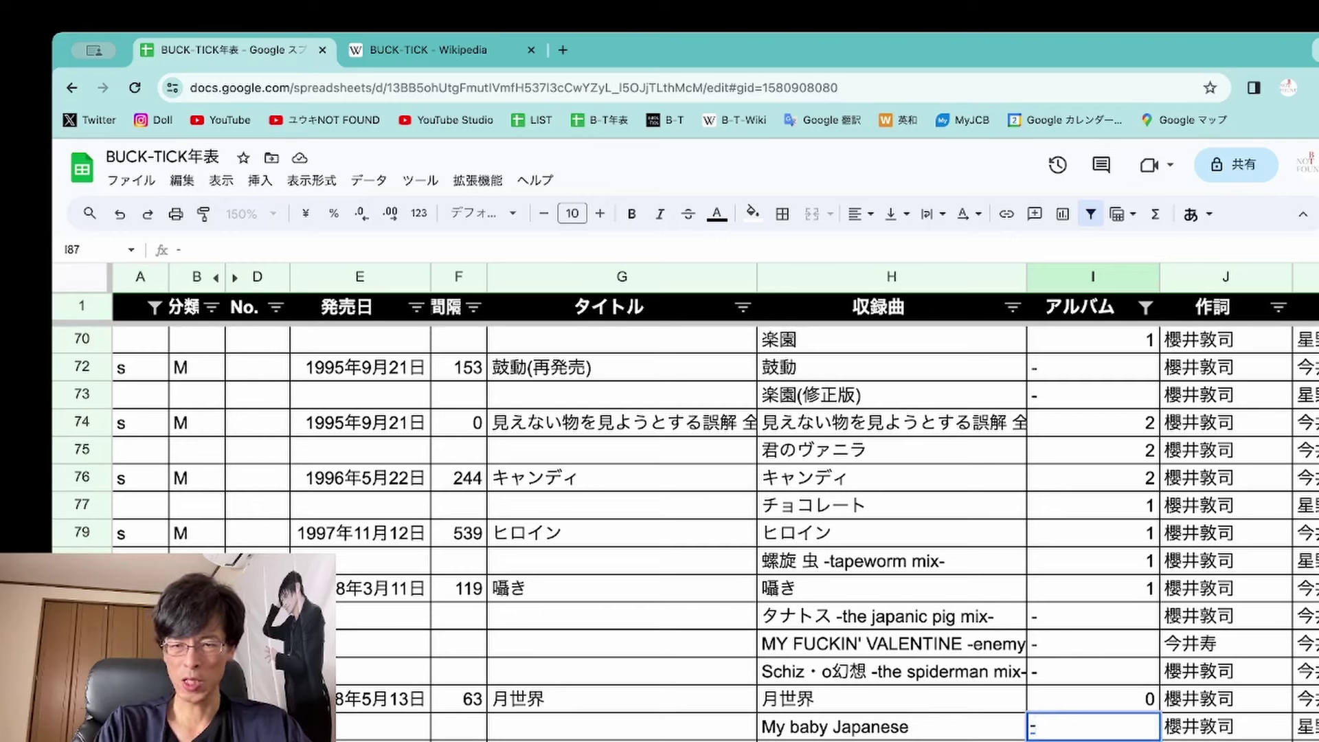
{"action": "key", "text": "Return"}
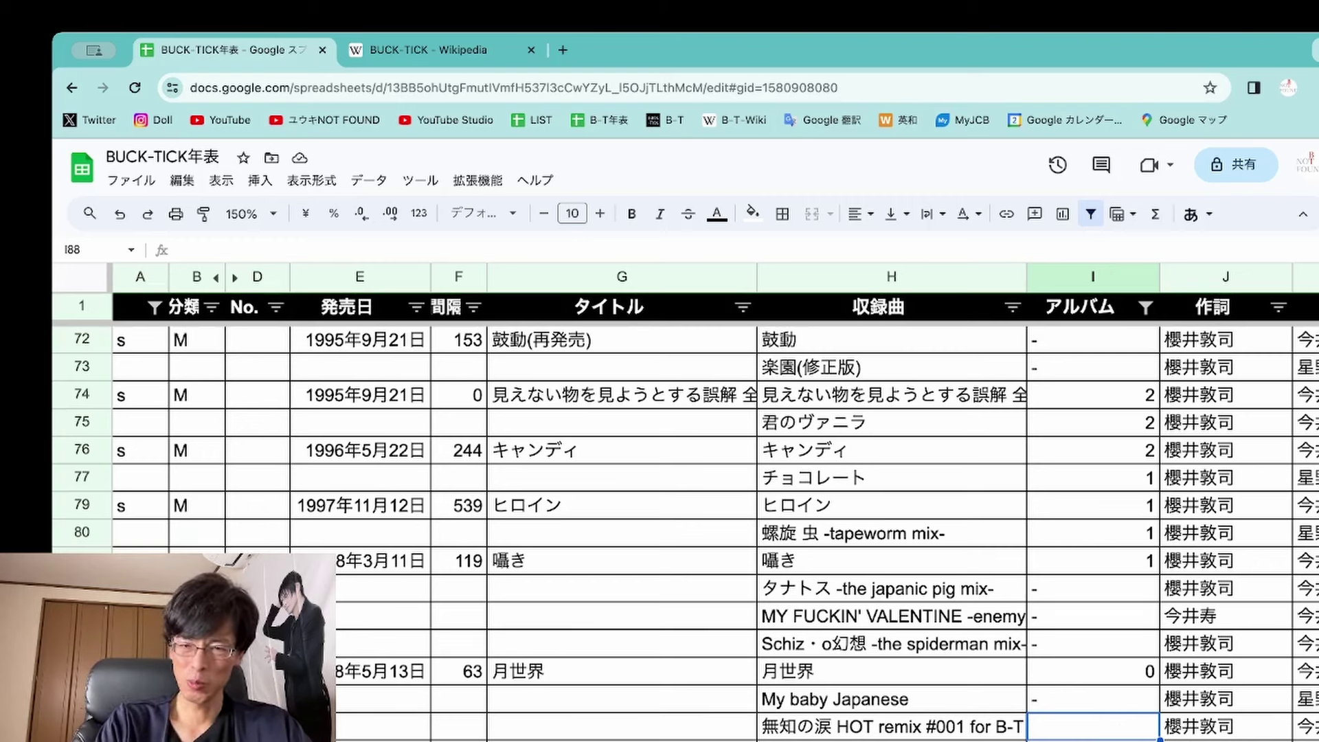
{"action": "type", "text": "-"}
{"action": "key", "text": "Return"}
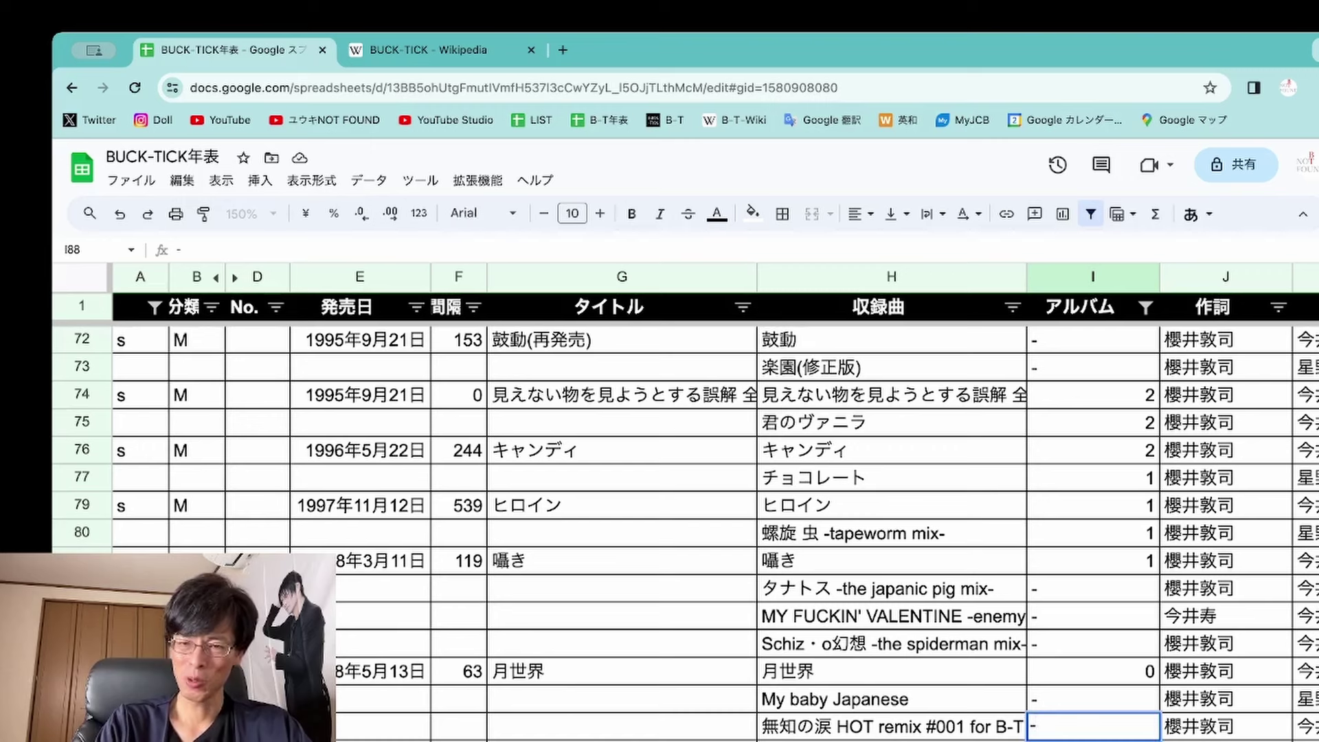
Enter 0 in the アルバム column for BRAN-NEW LOVER, DOWN and ASYLUM GARDEN
{"action": "key", "text": "Up"}
{"action": "key", "text": "Left"}
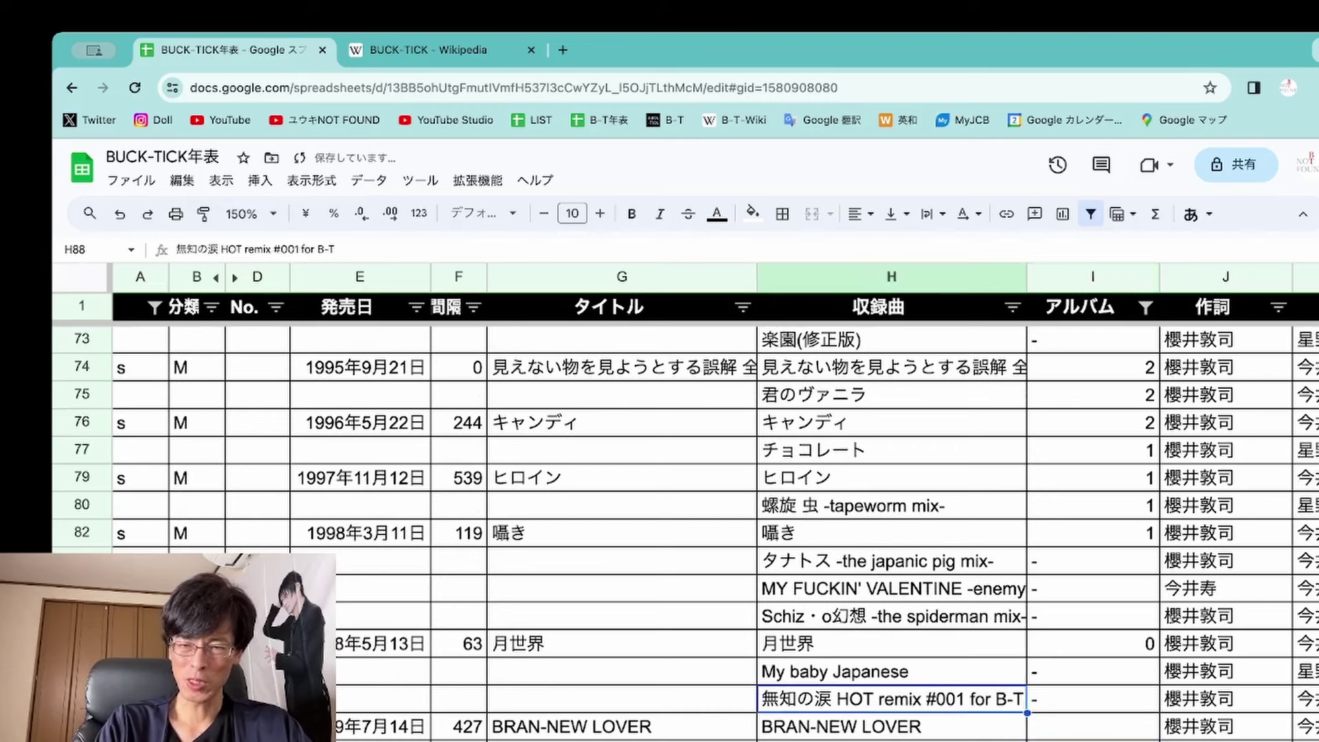
{"action": "key", "text": "Right"}
{"action": "key", "text": "Down"}
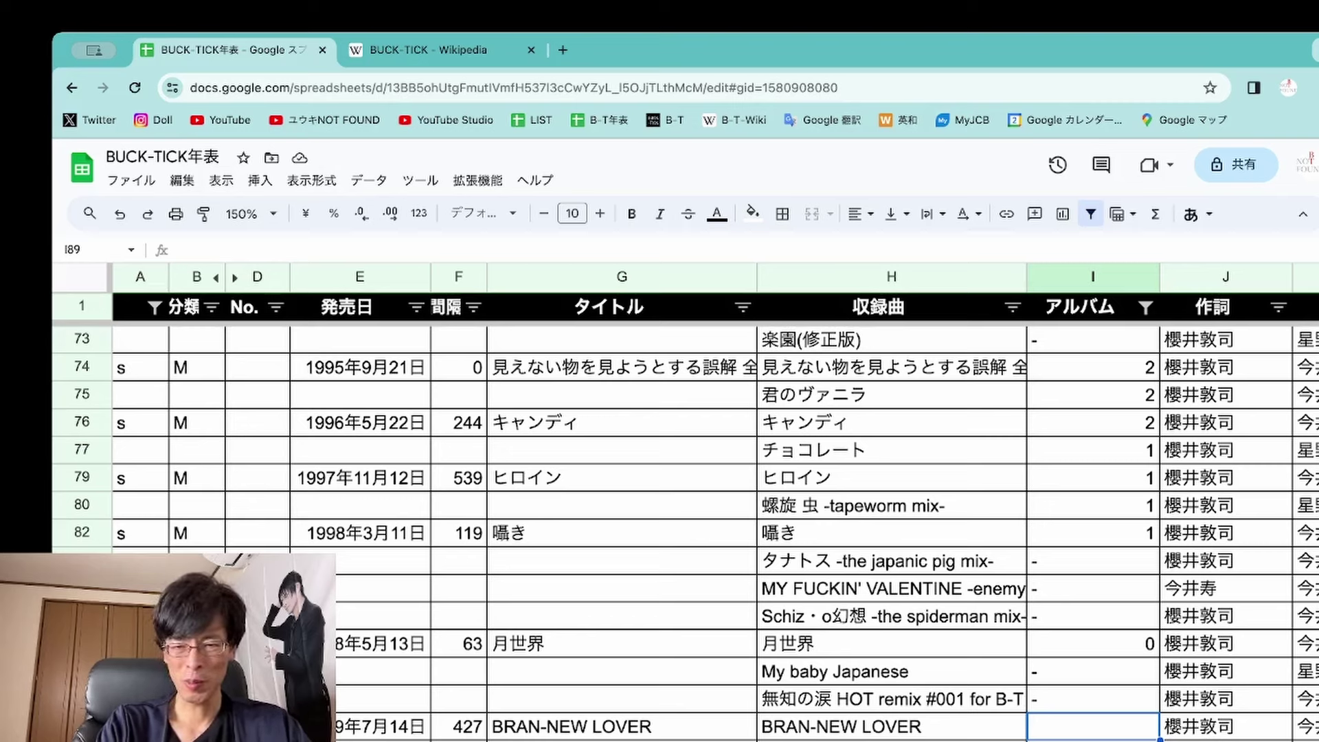
{"action": "type", "text": "0"}
{"action": "key", "text": "Return"}
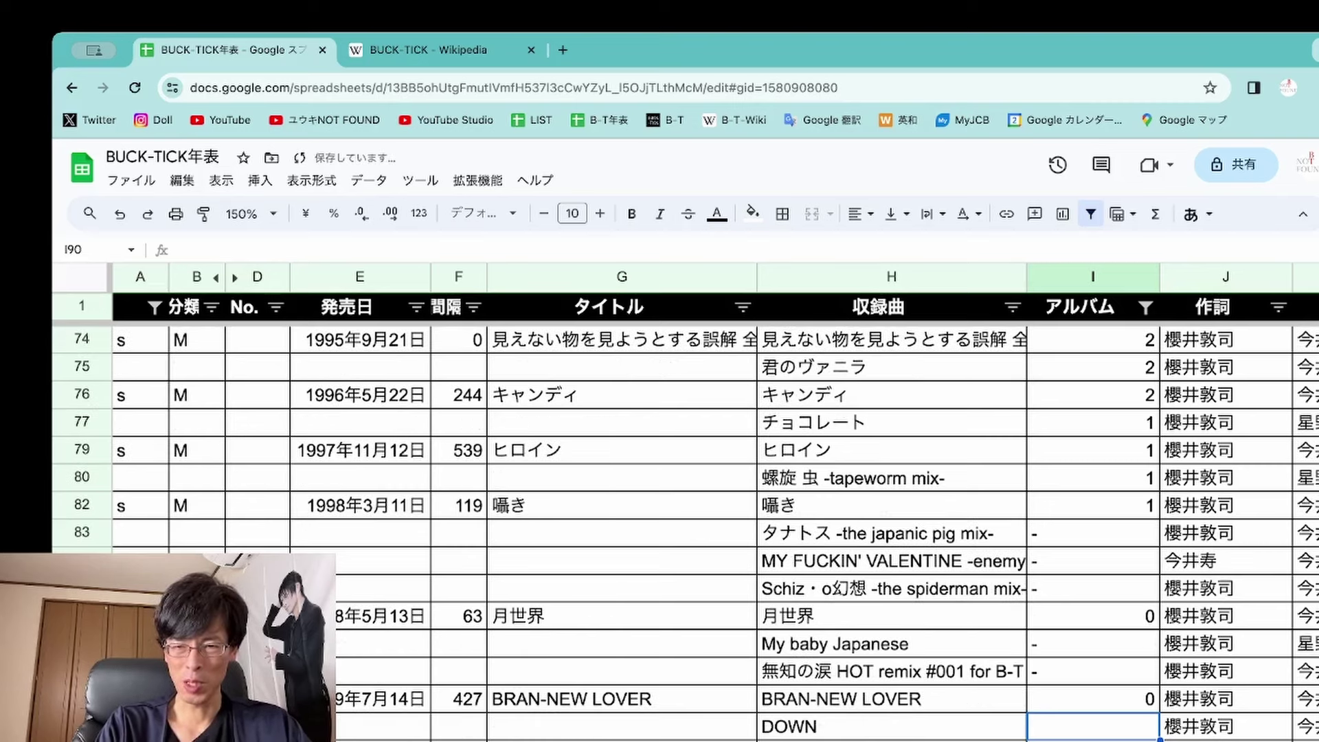
{"action": "type", "text": "0"}
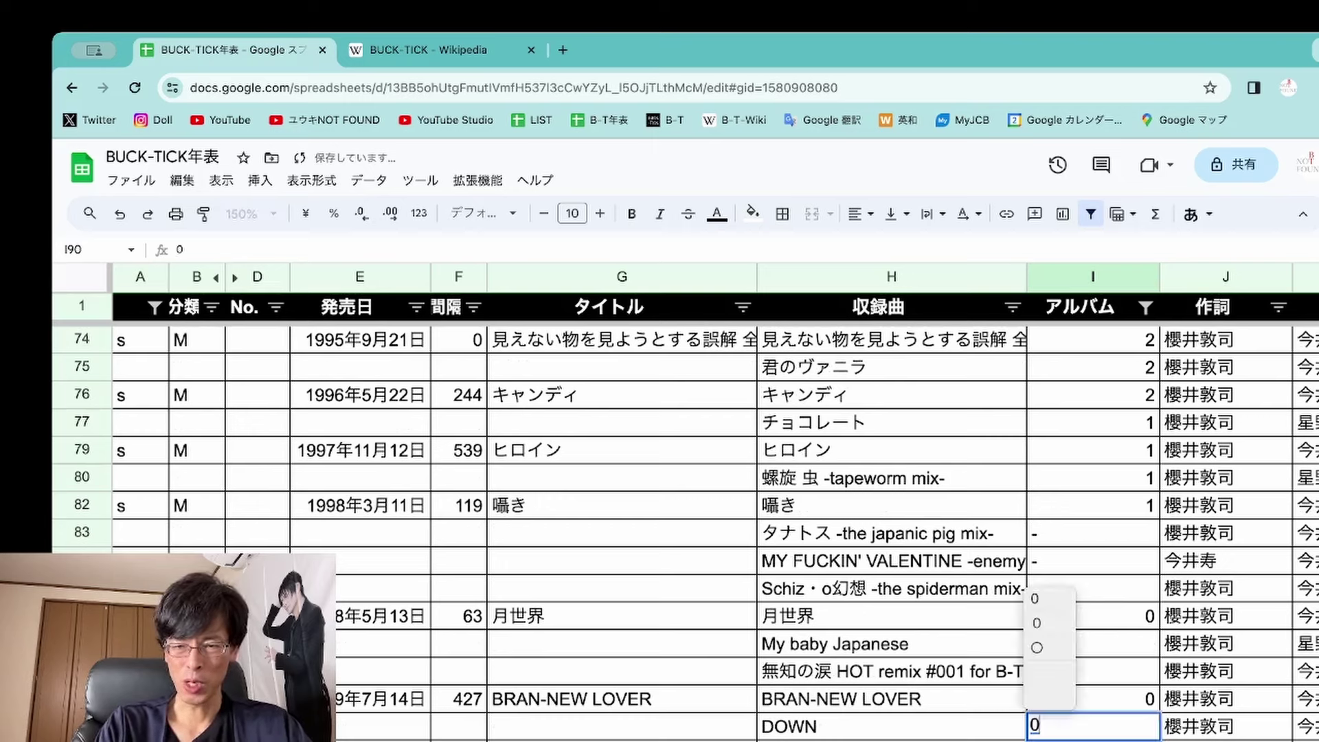
{"action": "key", "text": "Return"}
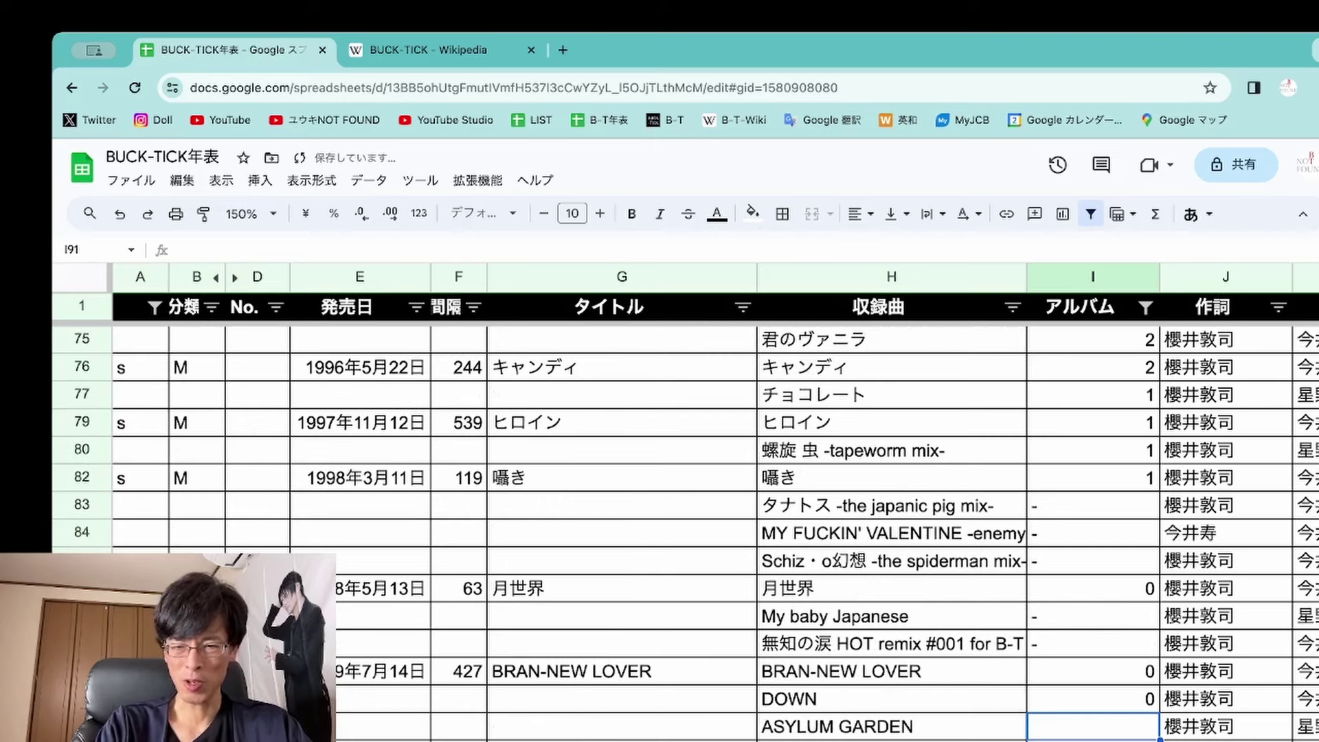
{"action": "type", "text": "0"}
{"action": "key", "text": "Return"}
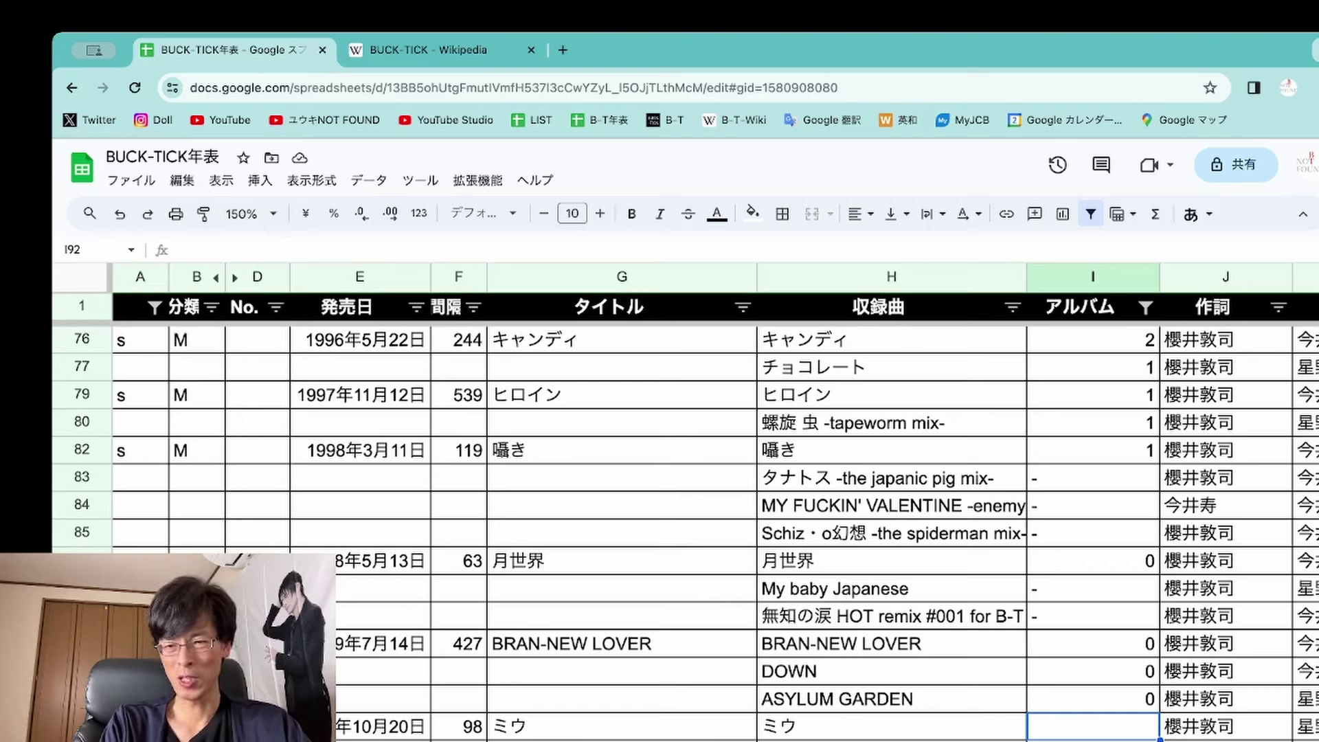
In the アルバム column, enter 0 for ミウ and パラダイス and a hyphen for BRAN-NEW LOVER-CUSTOM-
{"action": "type", "text": "1"}
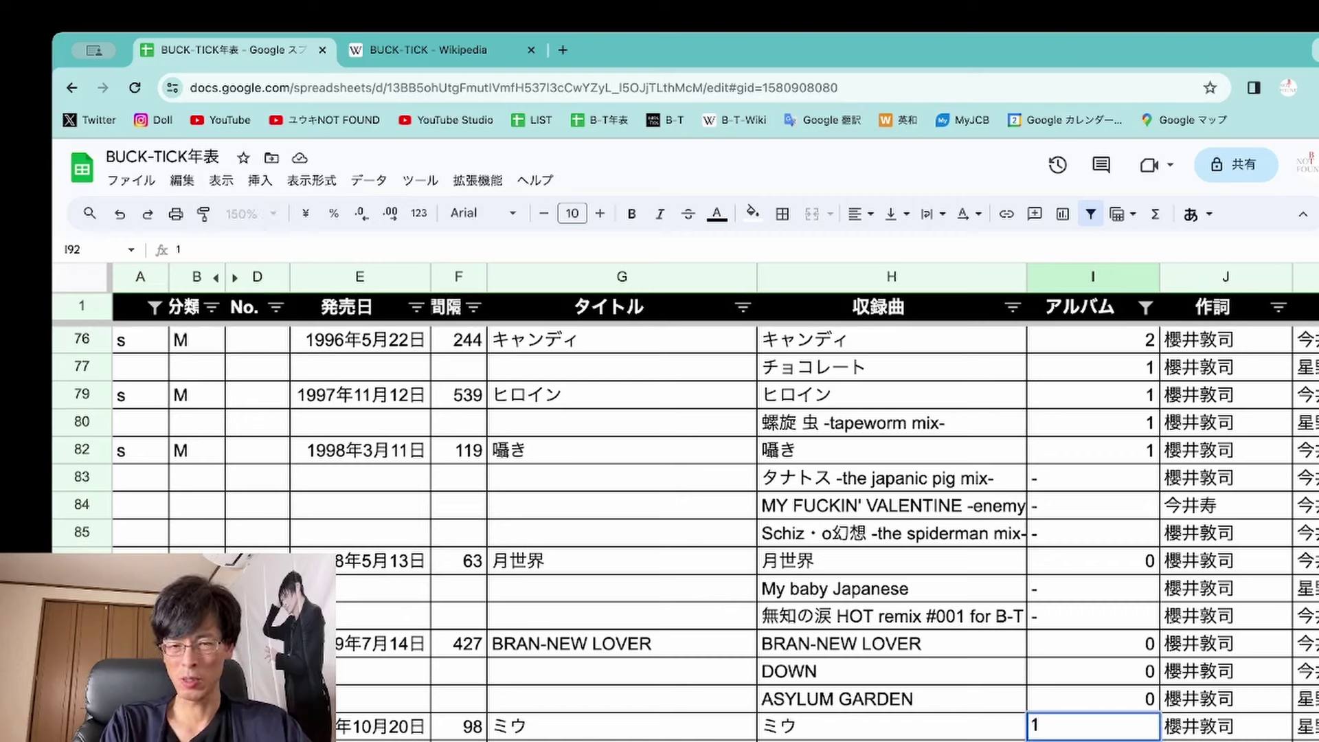
{"action": "key", "text": "BackSpace"}
{"action": "type", "text": "0"}
{"action": "key", "text": "Return"}
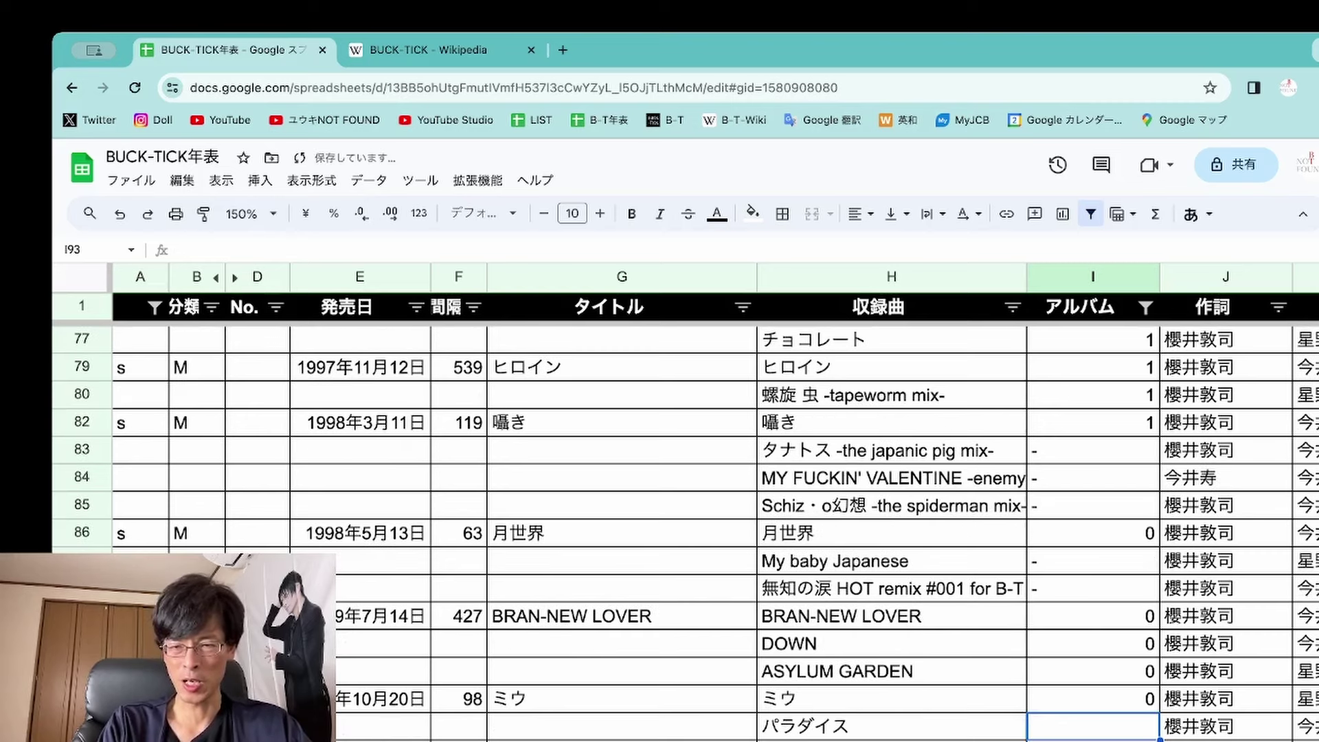
{"action": "type", "text": "0"}
{"action": "key", "text": "Return"}
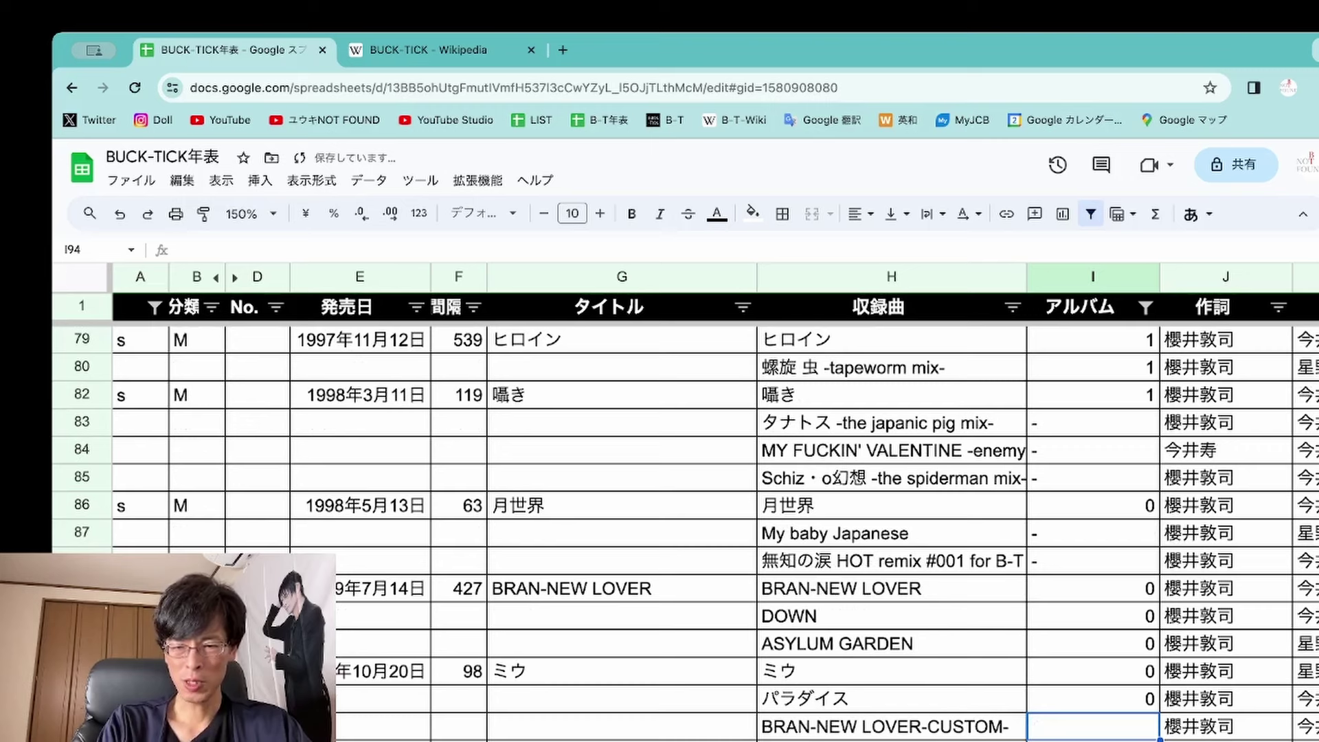
{"action": "type", "text": "-"}
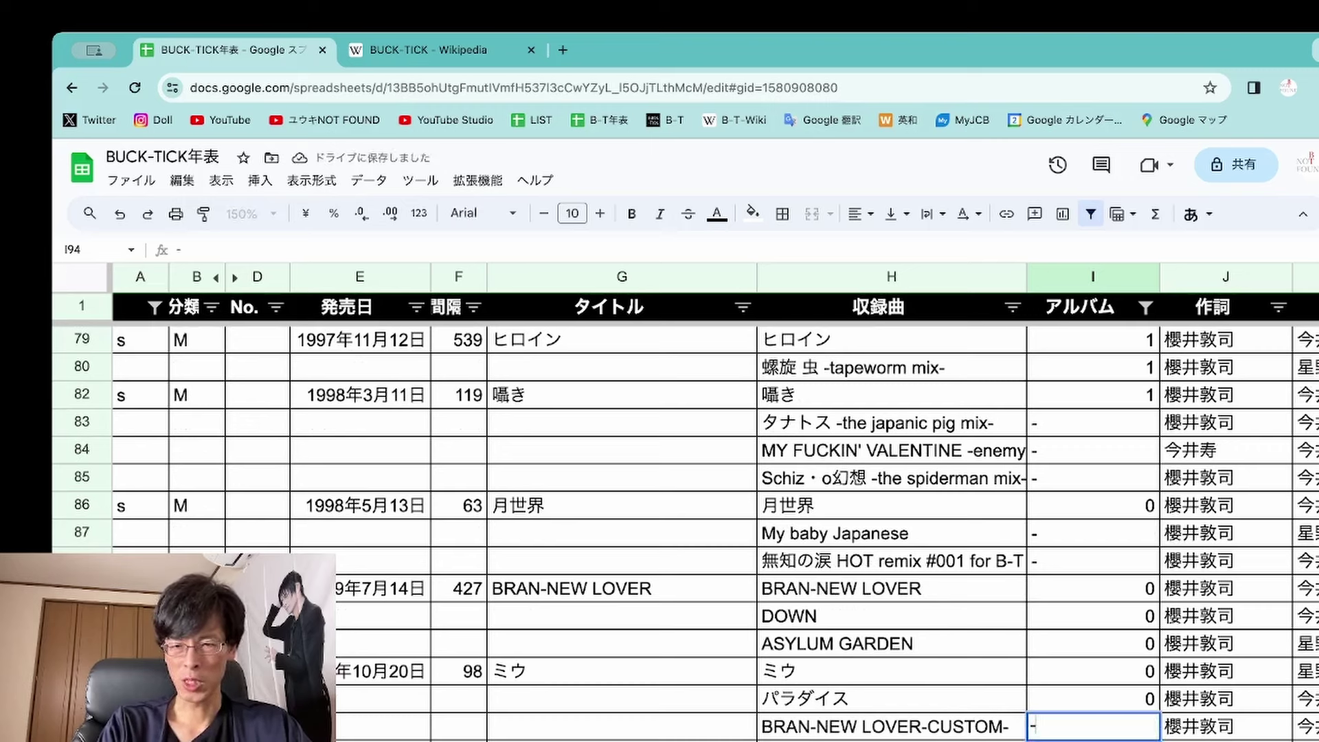
{"action": "key", "text": "Return"}
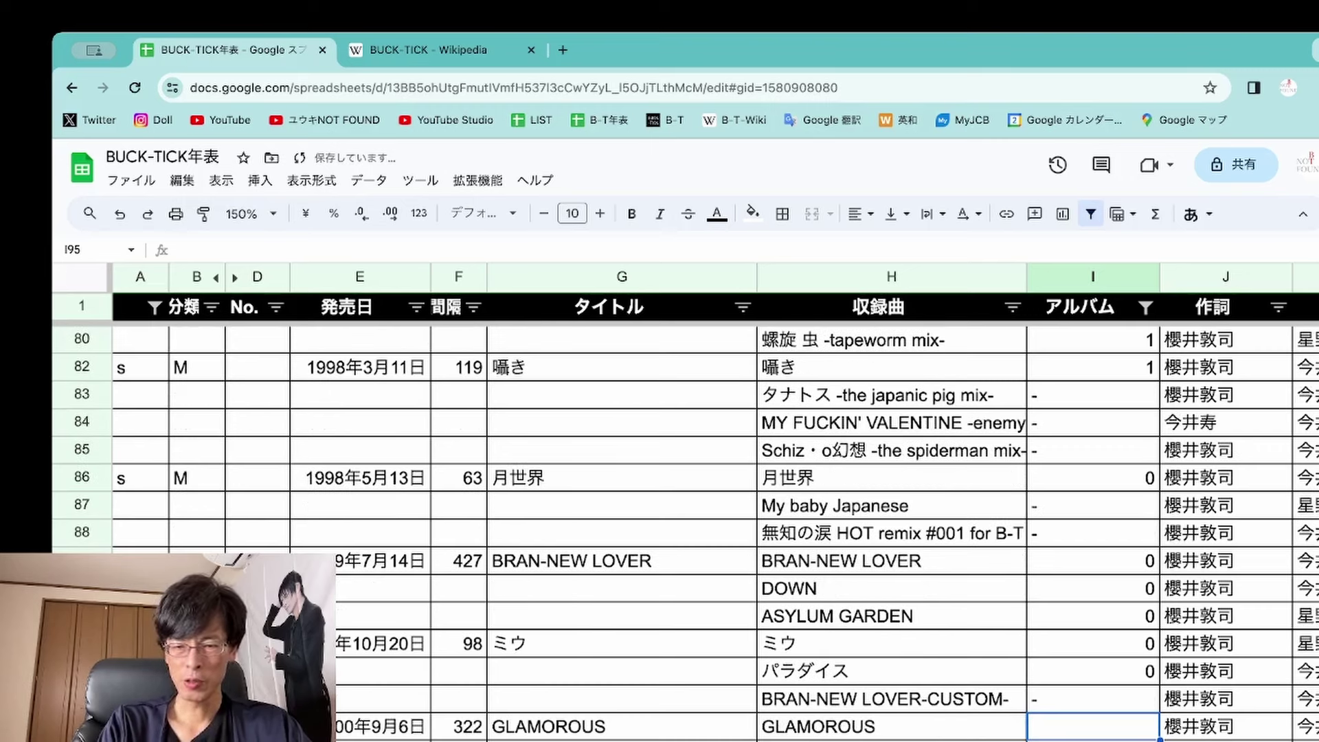
Enter 1 for GLAMOROUS and 0 for TRANS in the アルバム column
{"action": "type", "text": "1"}
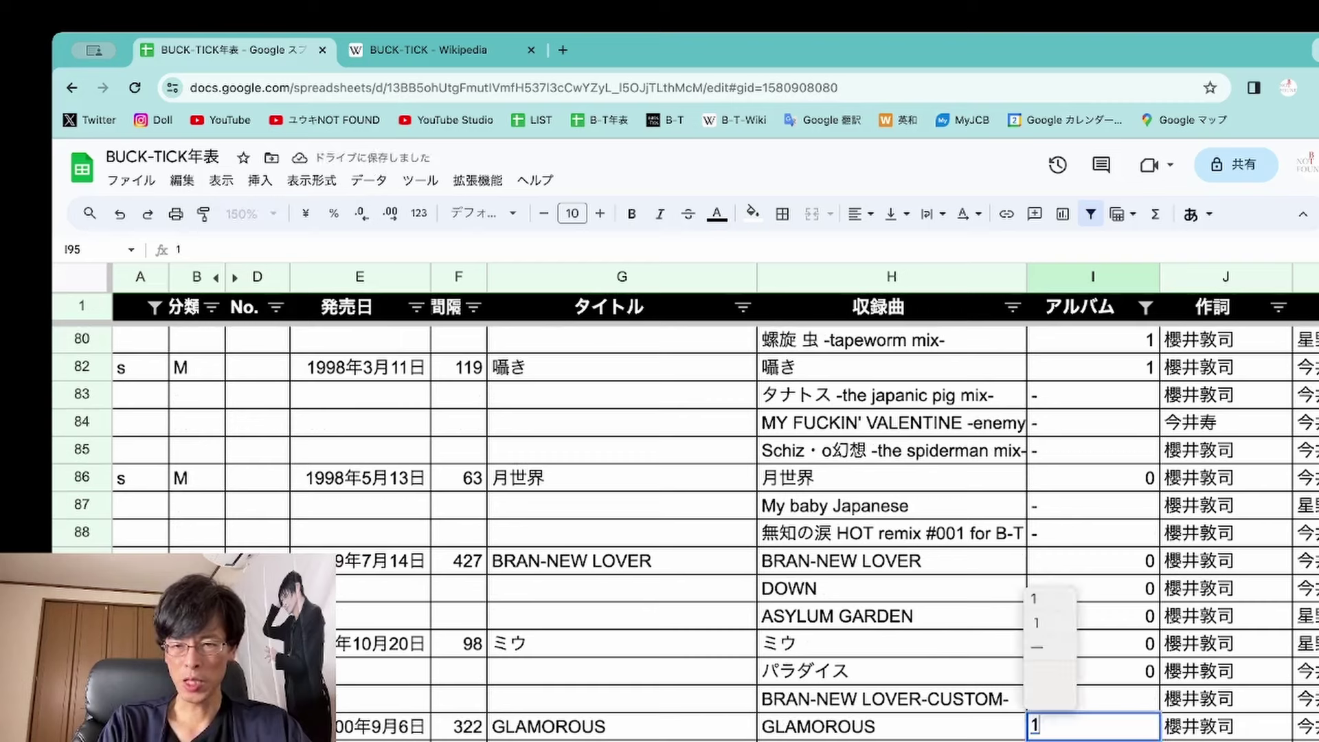
{"action": "key", "text": "Return"}
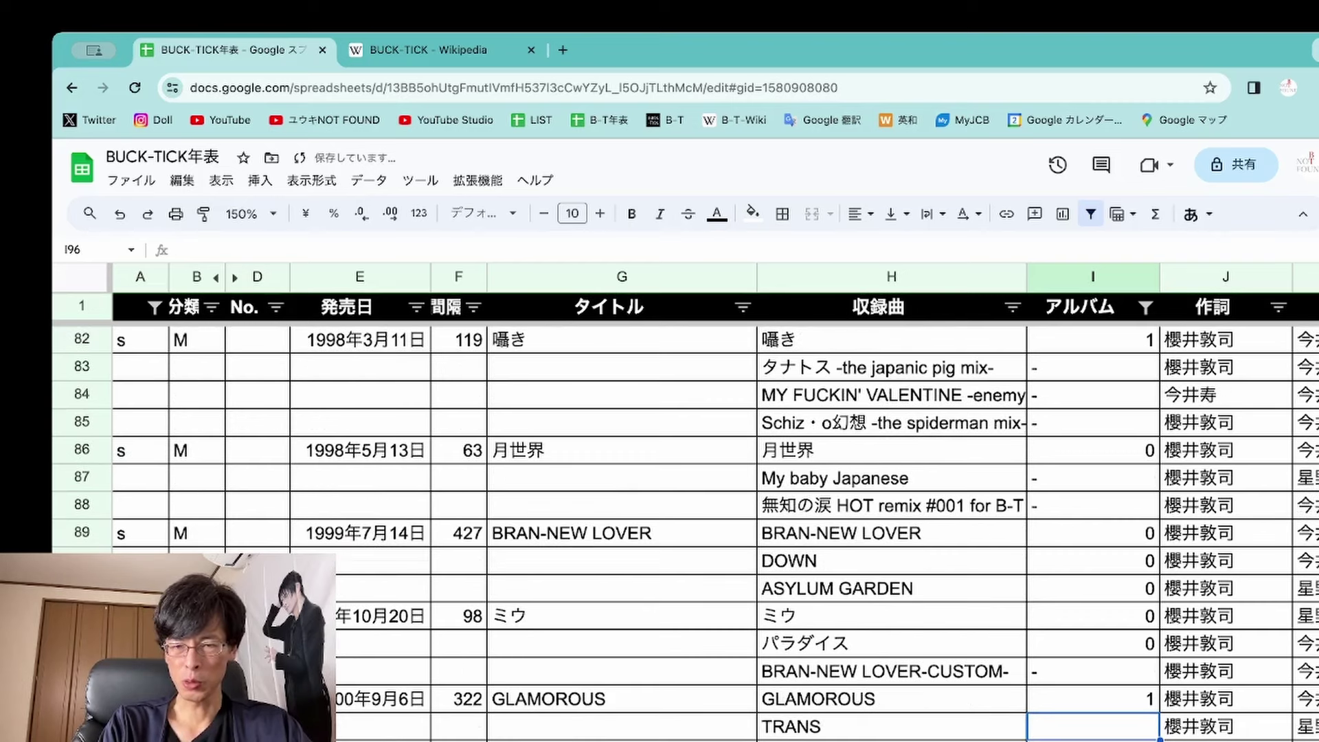
{"action": "type", "text": "0"}
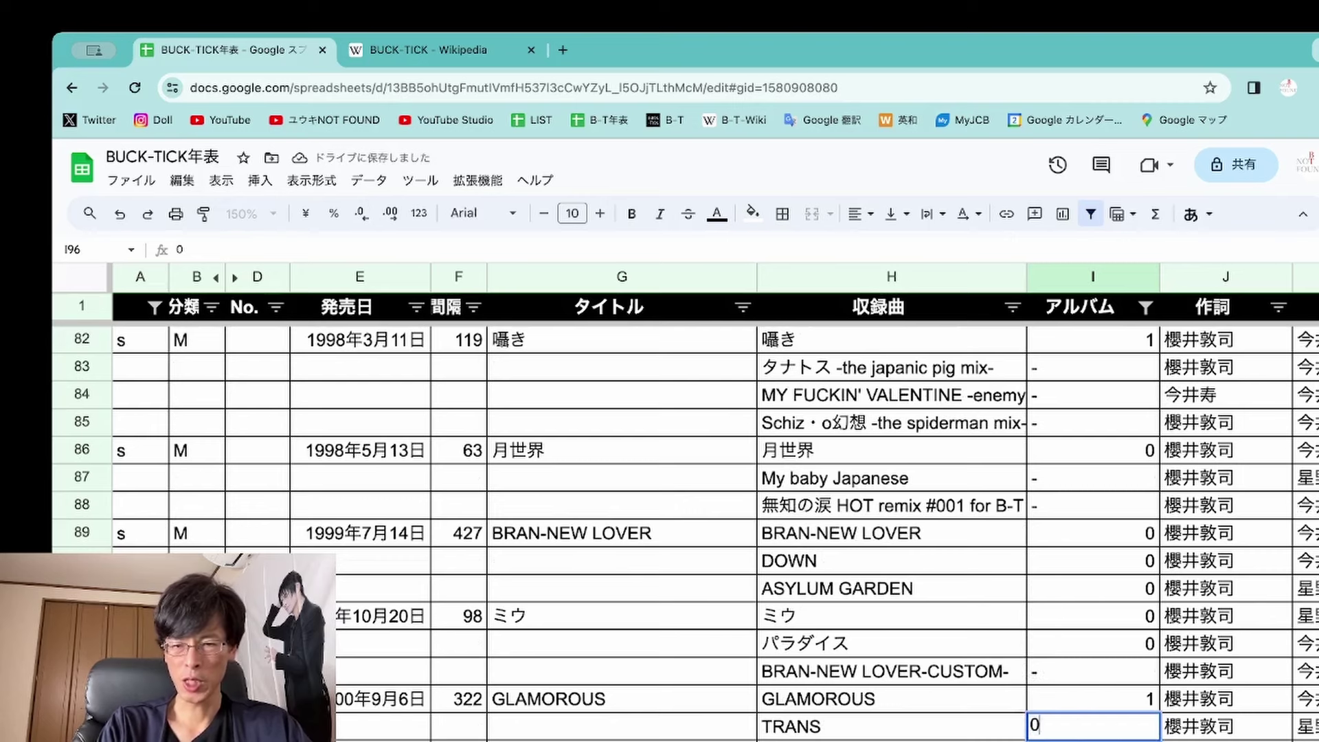
{"action": "key", "text": "Return"}
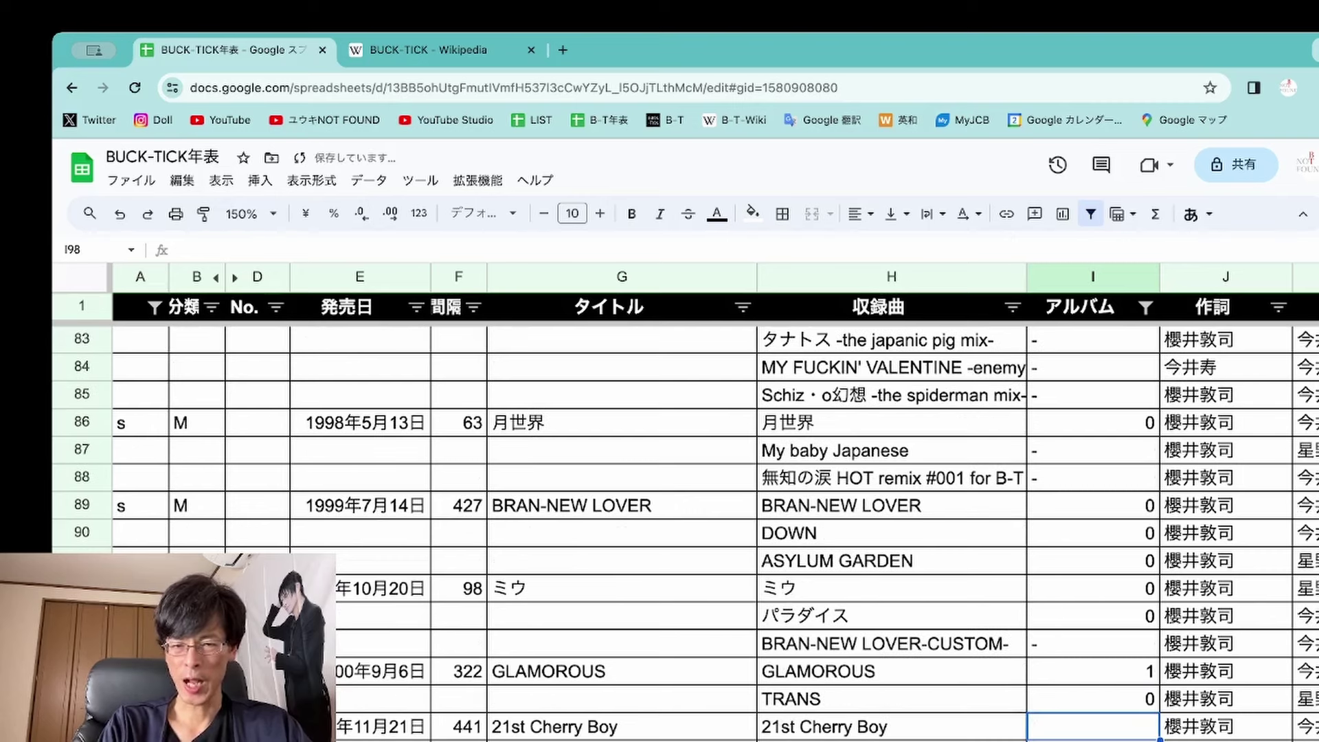
Enter 1 for 21st Cherry Boy and 0 for 薔薇色の日々 in the アルバム column
{"action": "type", "text": "1"}
{"action": "key", "text": "Return"}
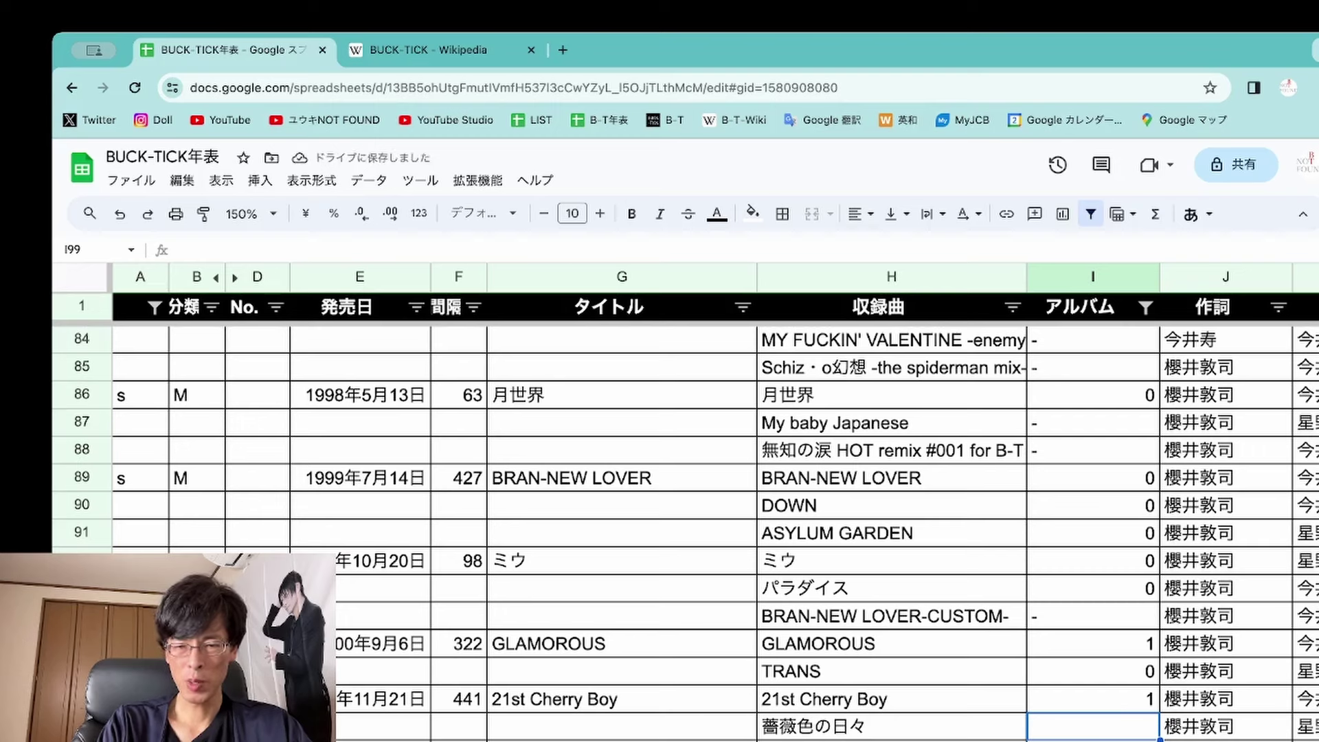
{"action": "type", "text": "0"}
{"action": "key", "text": "Return"}
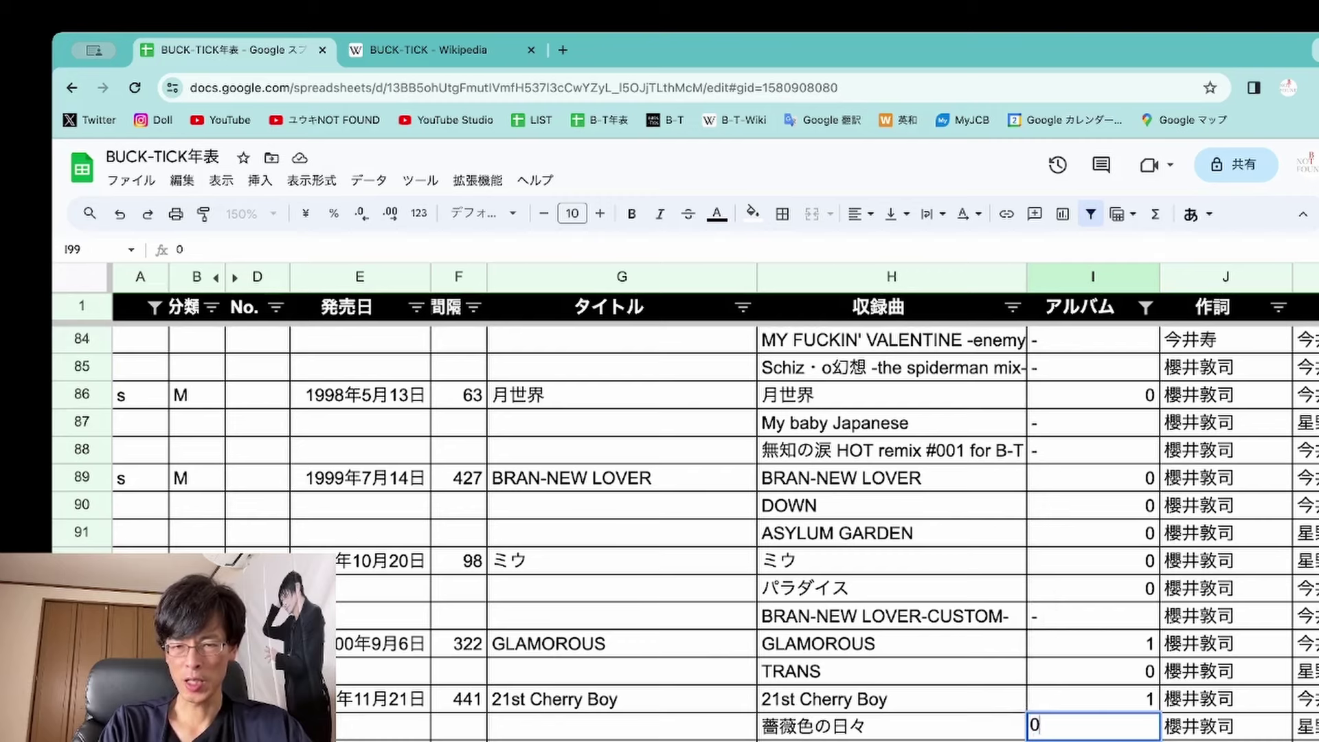
{"action": "key", "text": "Return"}
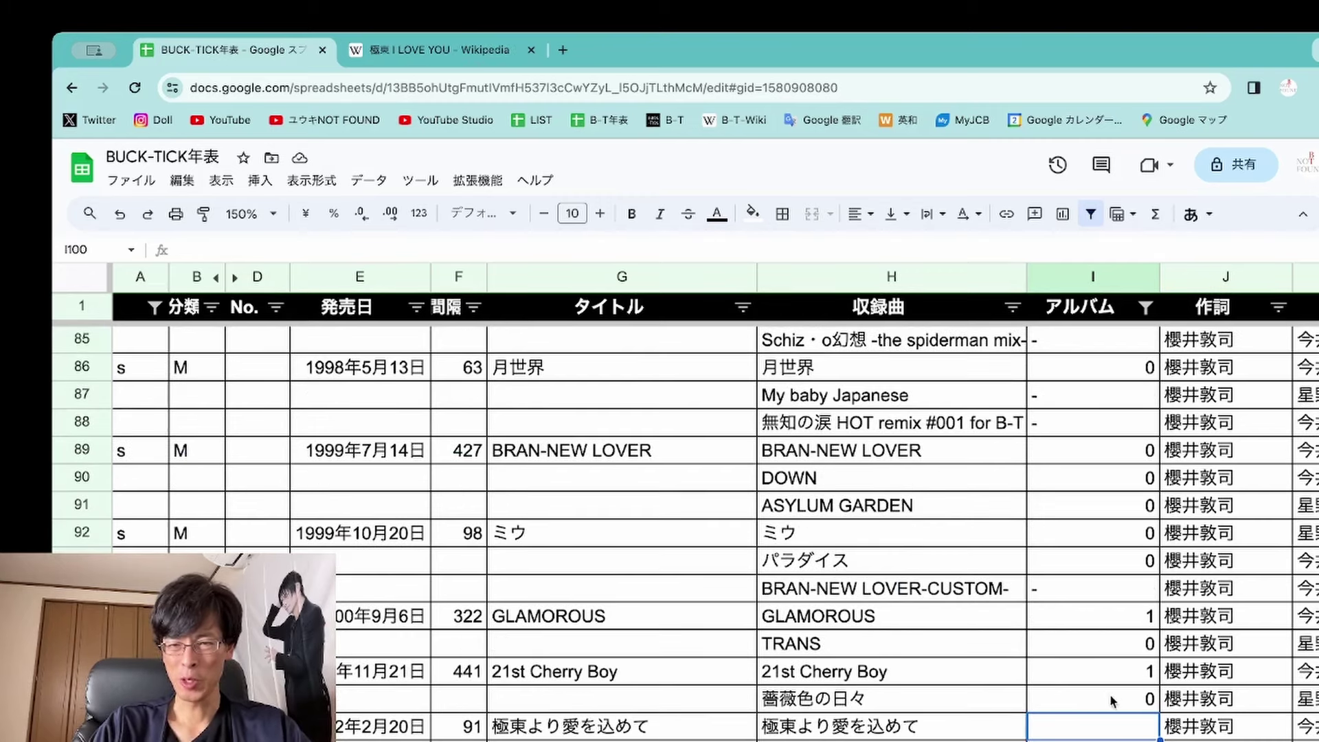
Enter 1 in the アルバム column for 極東より愛を込めて, 王国 Kingdom come -moon set- and 女神 Designed by oval
{"action": "scroll", "coordinate": [1111, 694], "scroll_direction": "down", "scroll_amount": 3}
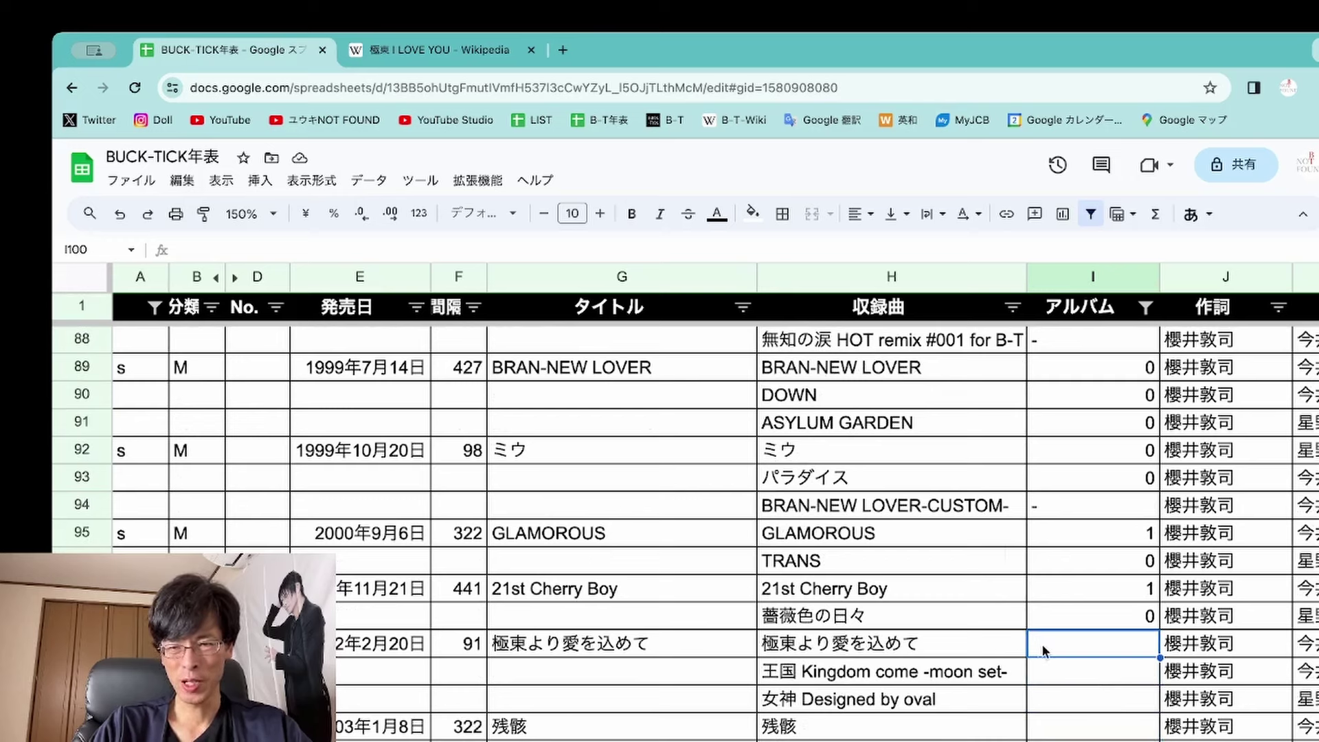
{"action": "type", "text": "1"}
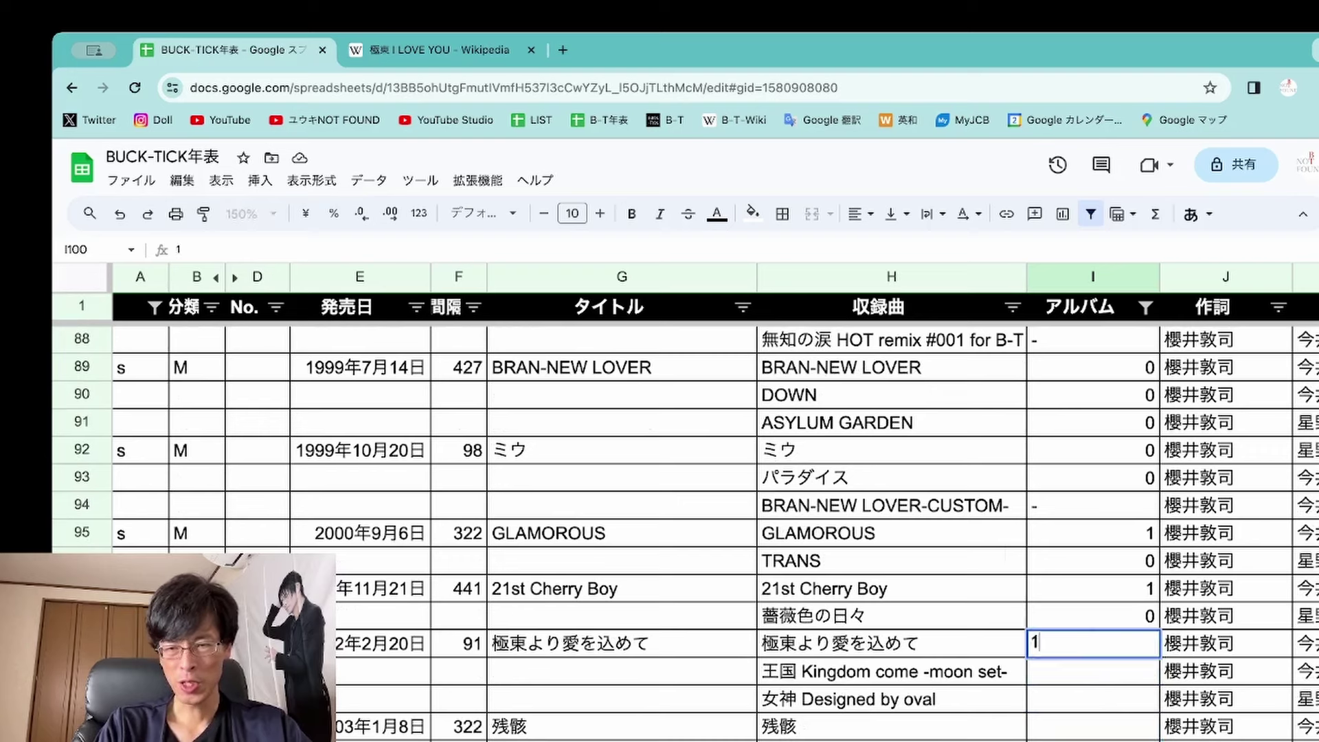
{"action": "key", "text": "Return"}
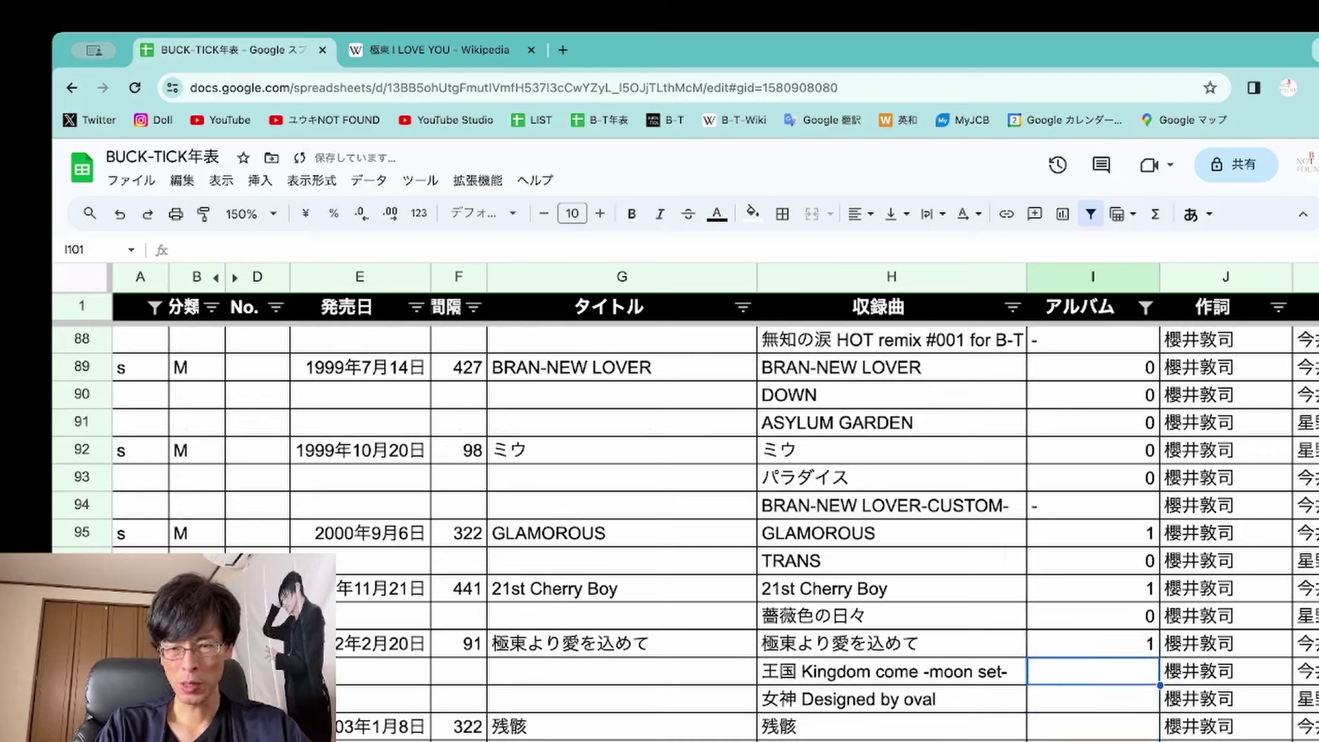
{"action": "type", "text": "1"}
{"action": "key", "text": "Return"}
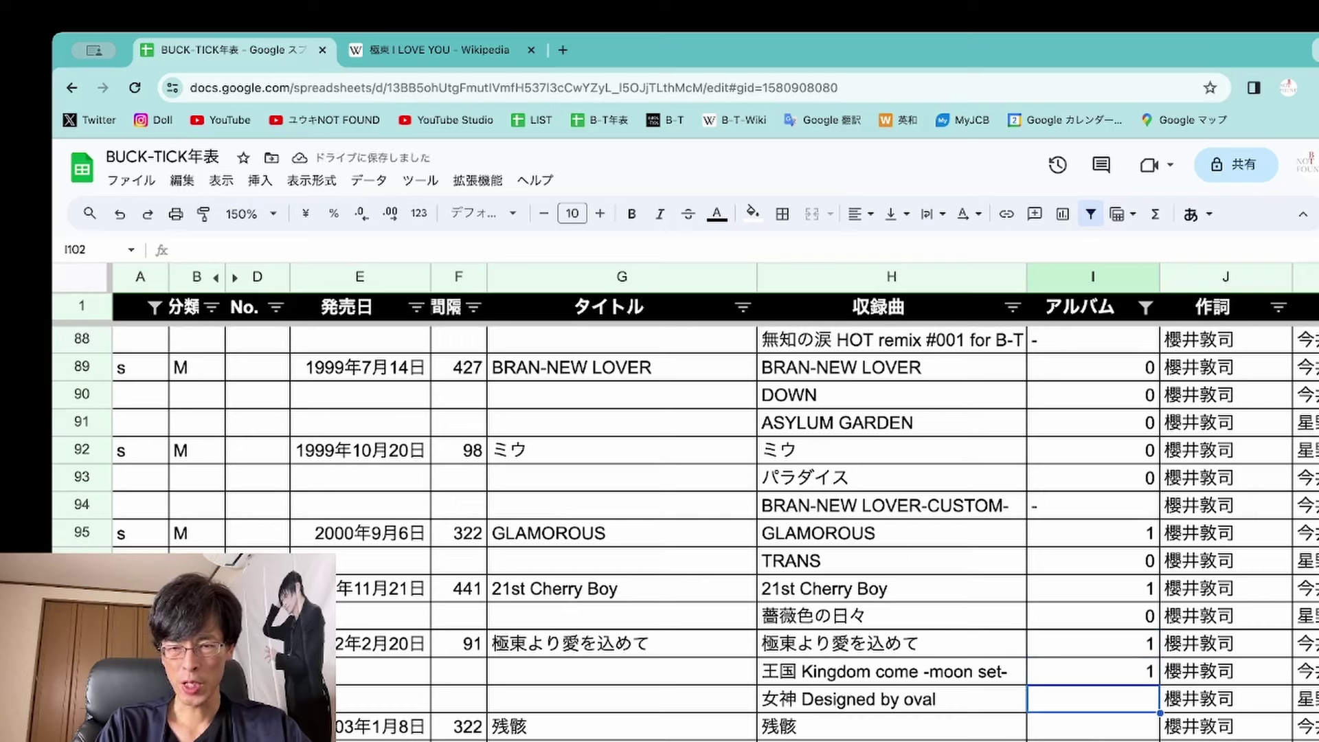
{"action": "type", "text": "1"}
{"action": "key", "text": "Return"}
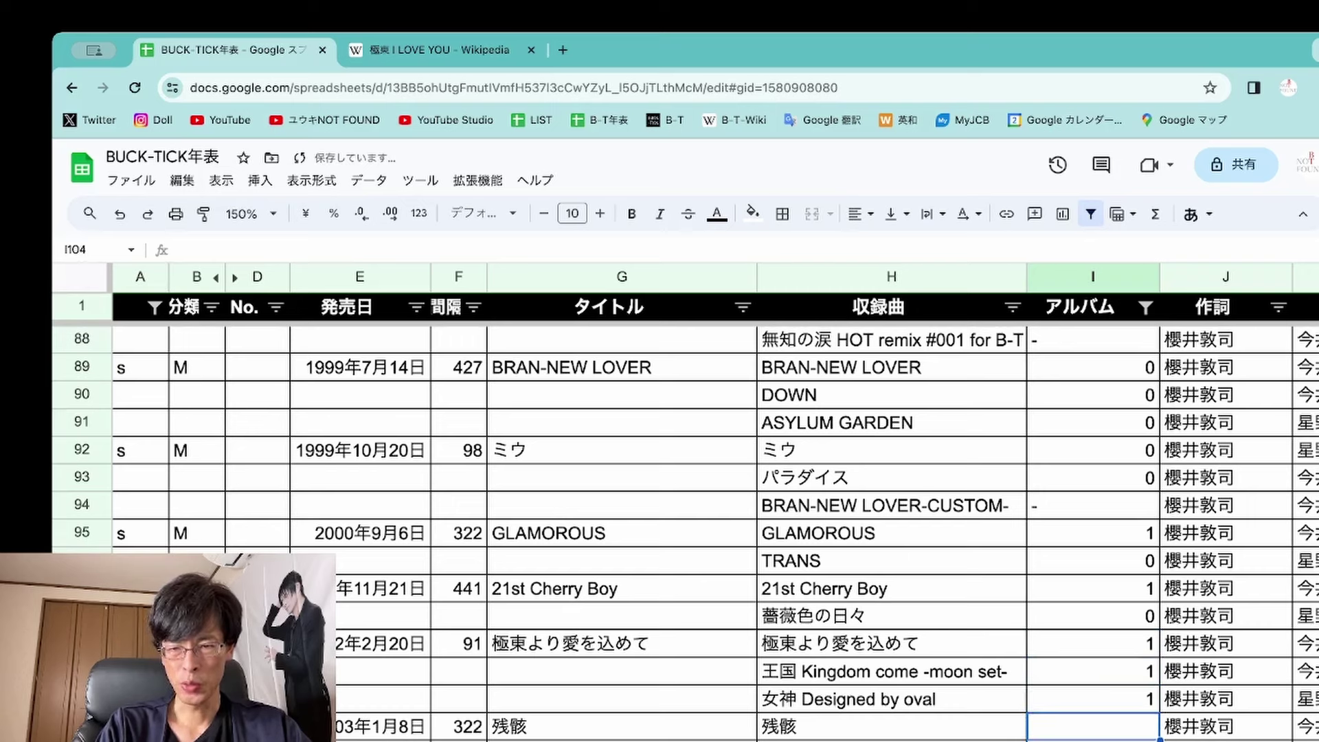
Enter 1 in the アルバム column for both tracks of the 残骸 single, 残骸 and GIRL
{"action": "type", "text": "1"}
{"action": "key", "text": "Return"}
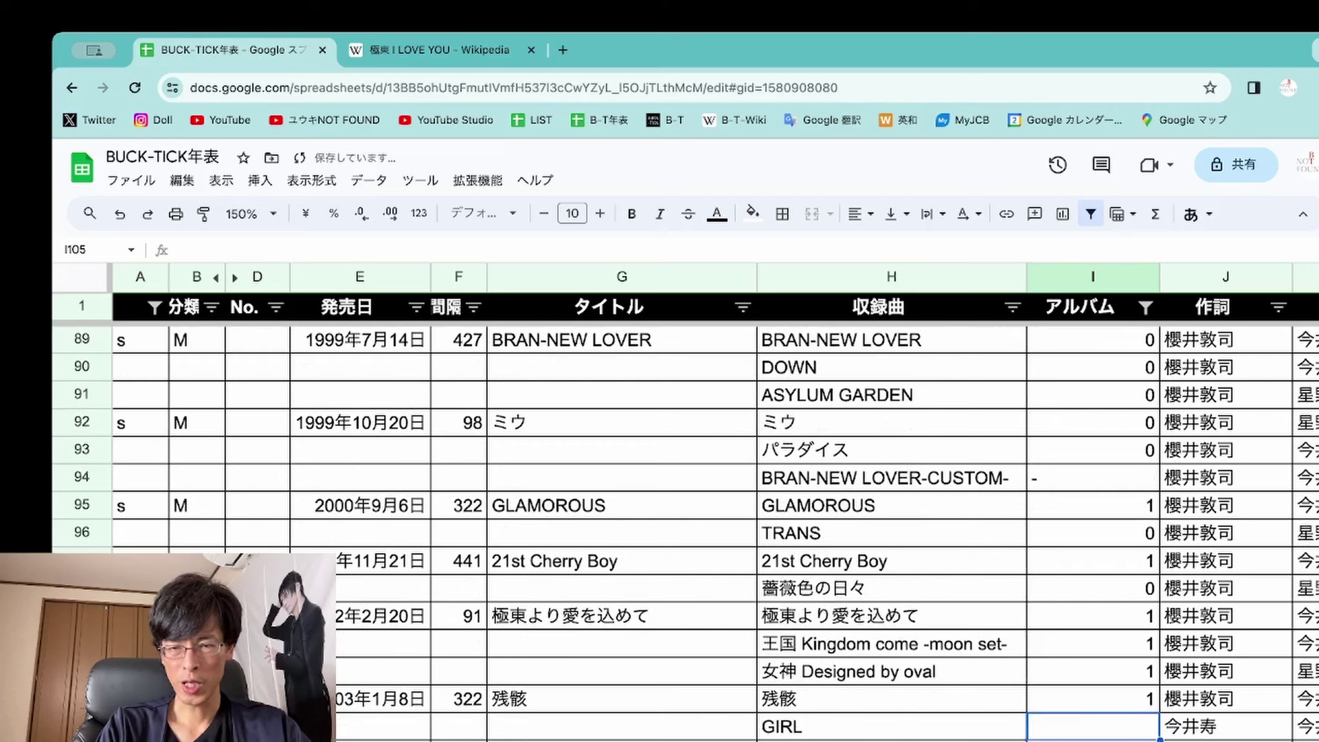
{"action": "type", "text": "1"}
{"action": "key", "text": "Return"}
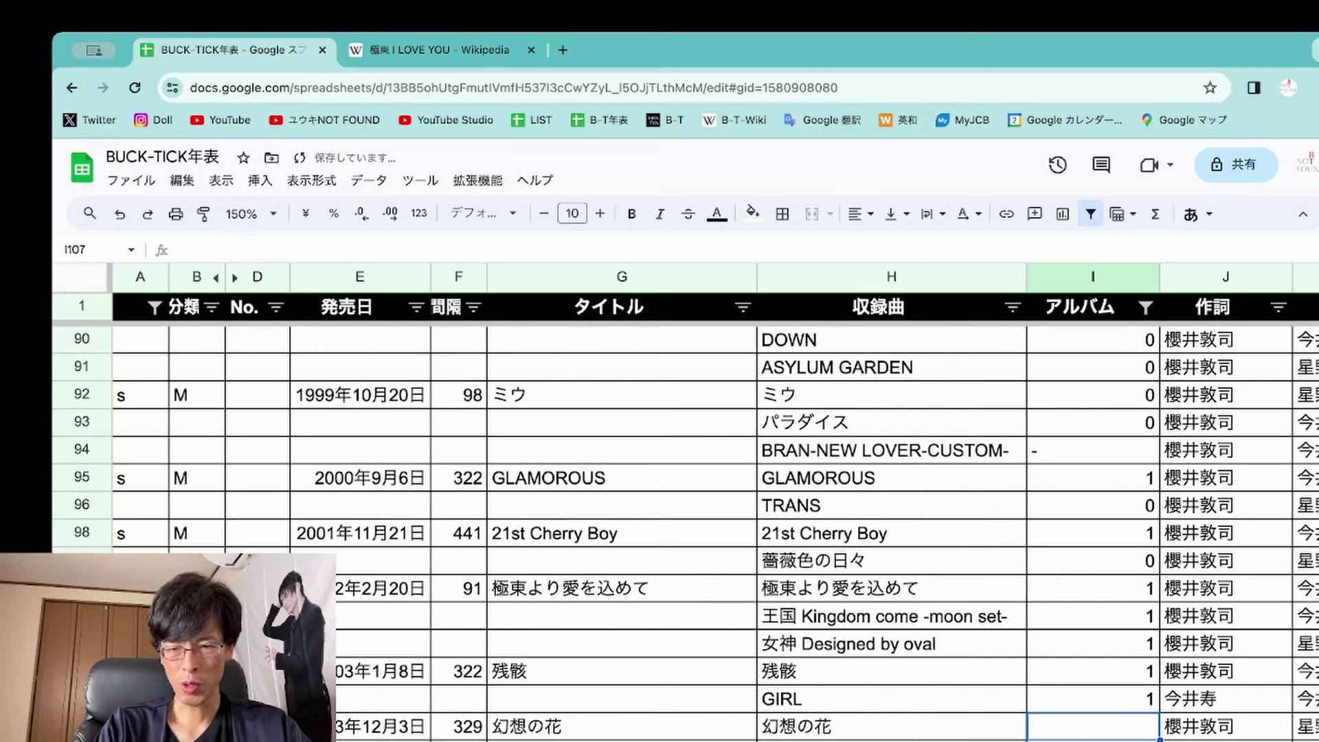
In the アルバム column, enter 0 for 幻想の花 and ノクターン-Rain Song- and a hyphen for 幻想の花 (Live Version)
{"action": "type", "text": "0"}
{"action": "key", "text": "Return"}
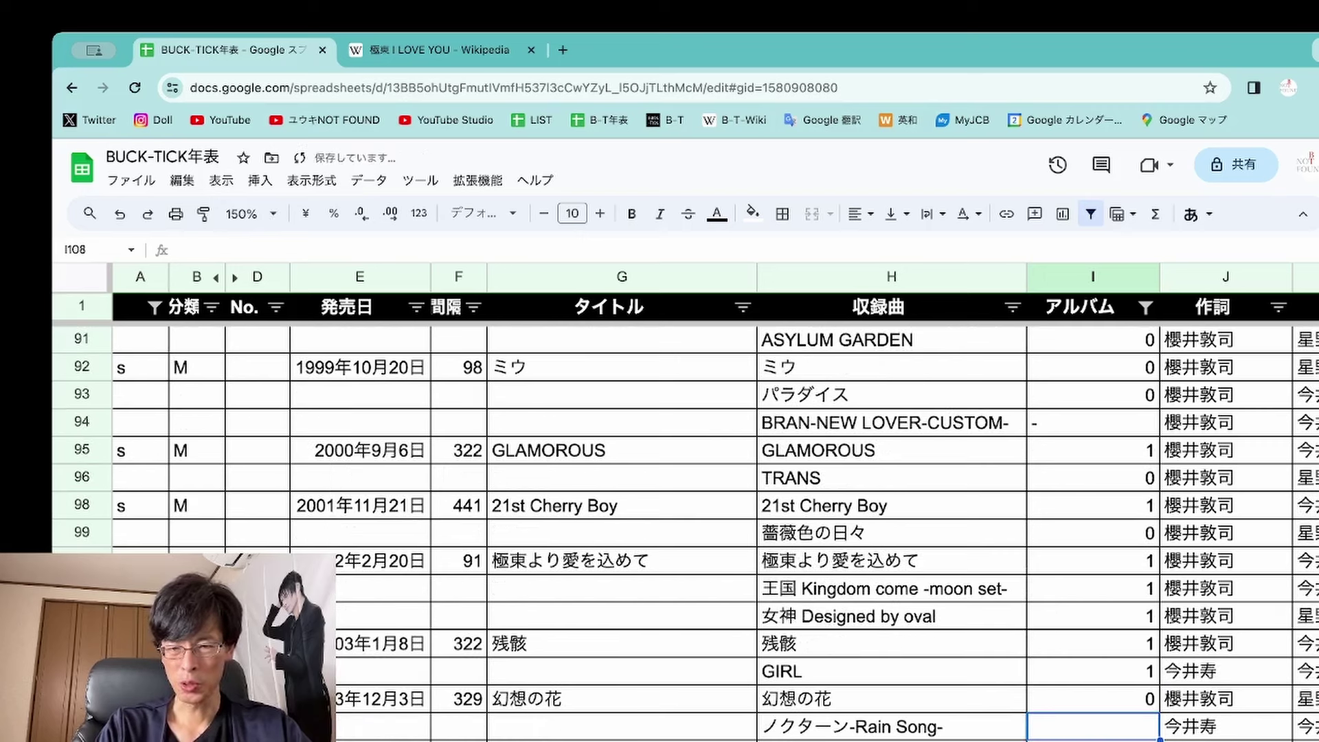
{"action": "type", "text": "0"}
{"action": "key", "text": "Return"}
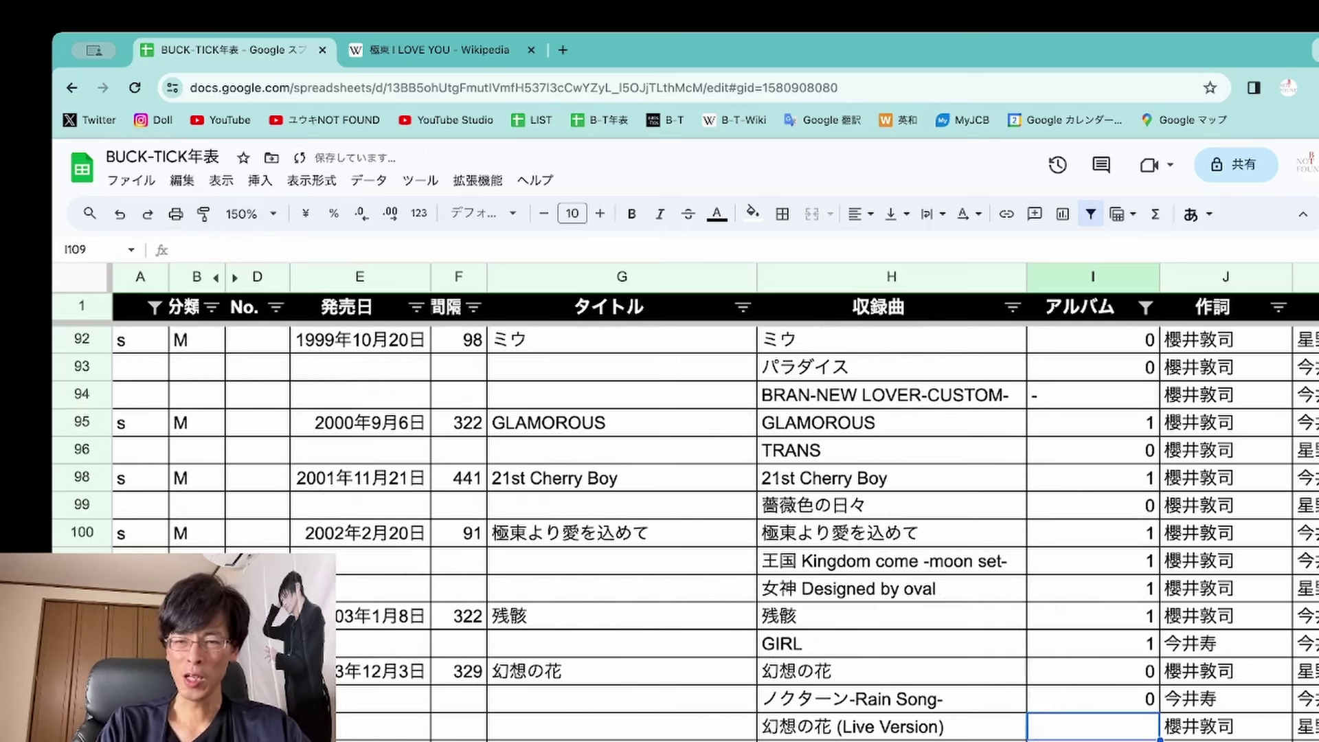
{"action": "key", "text": "Up"}
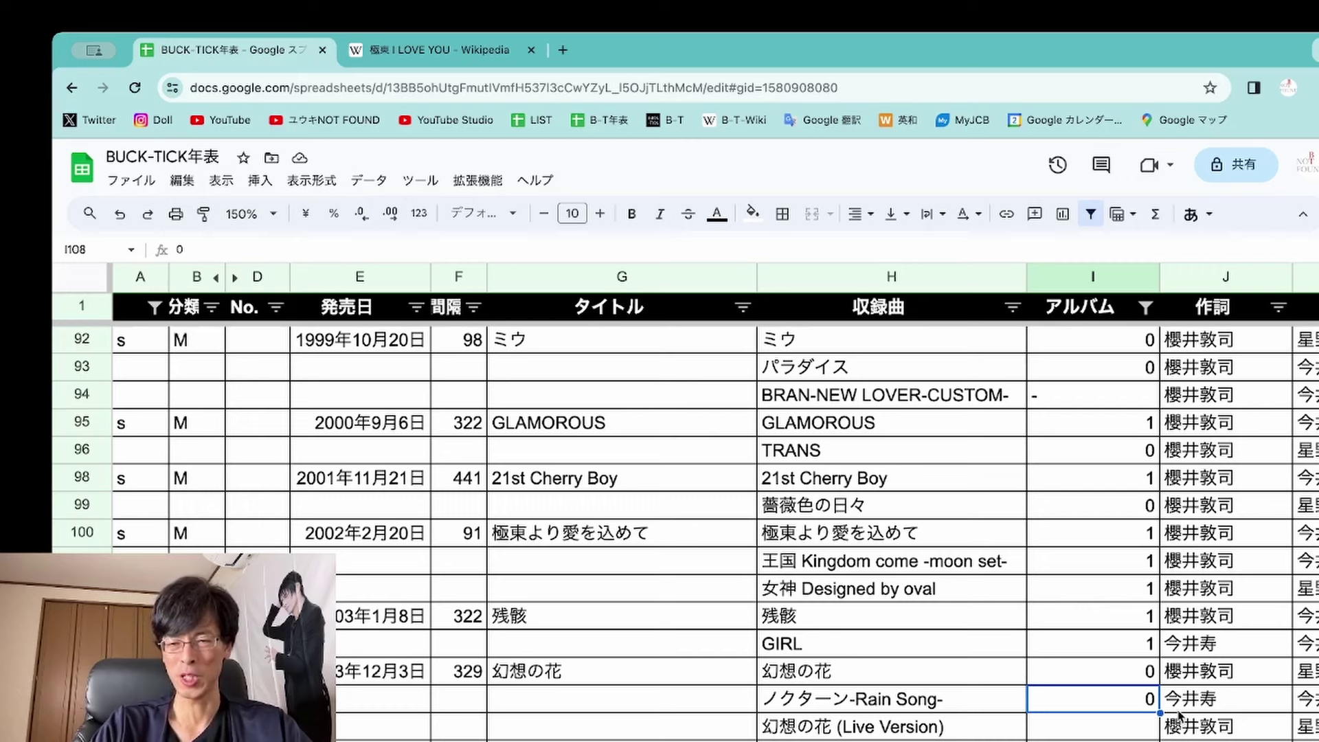
{"action": "key", "text": "Down"}
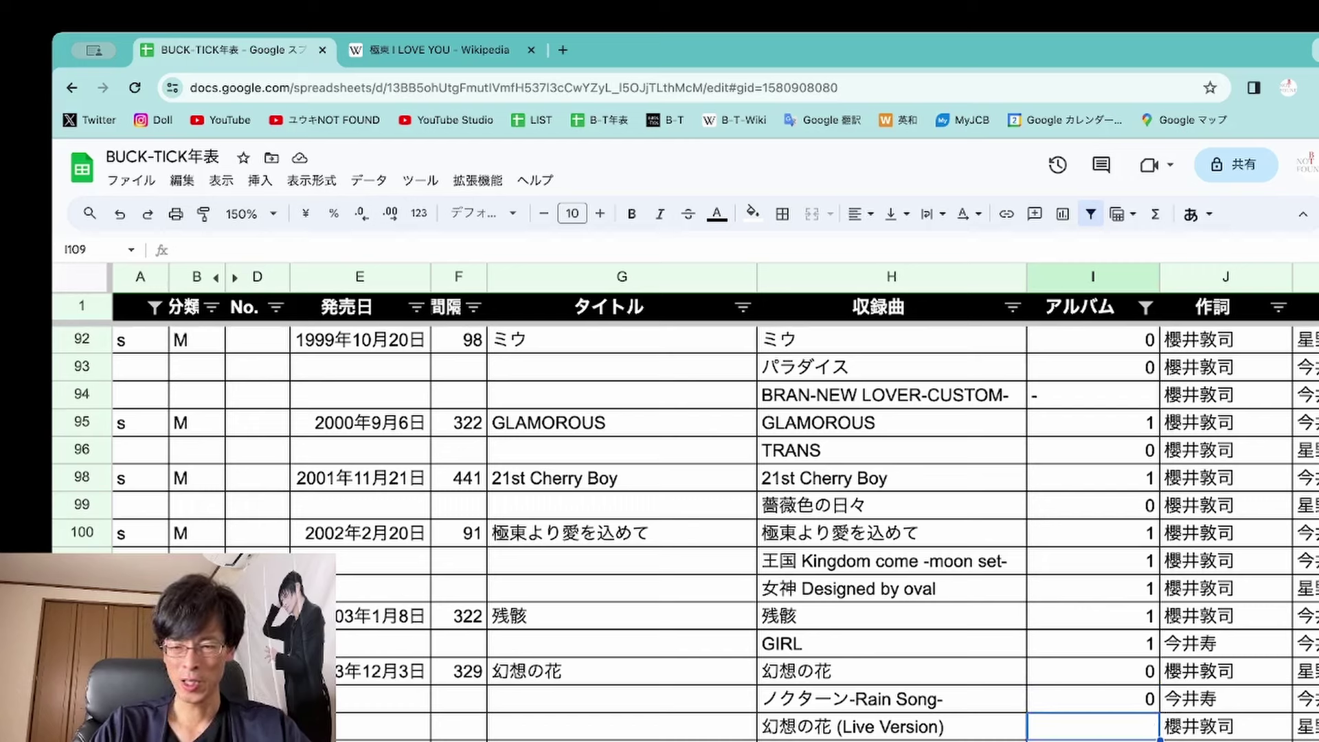
{"action": "type", "text": "-"}
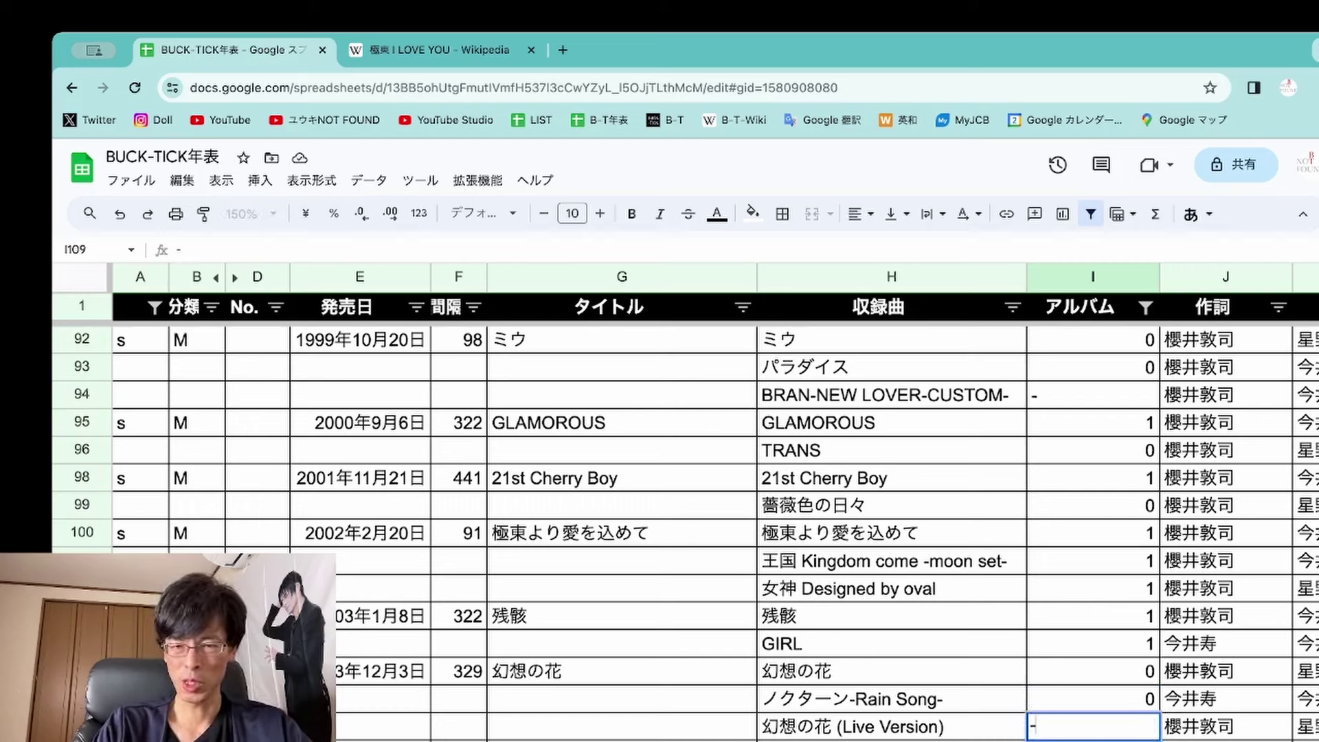
{"action": "key", "text": "Return"}
Enter 1 in the アルバム column for ROMANCE and DIABOLO
{"action": "type", "text": "1"}
{"action": "key", "text": "Return"}
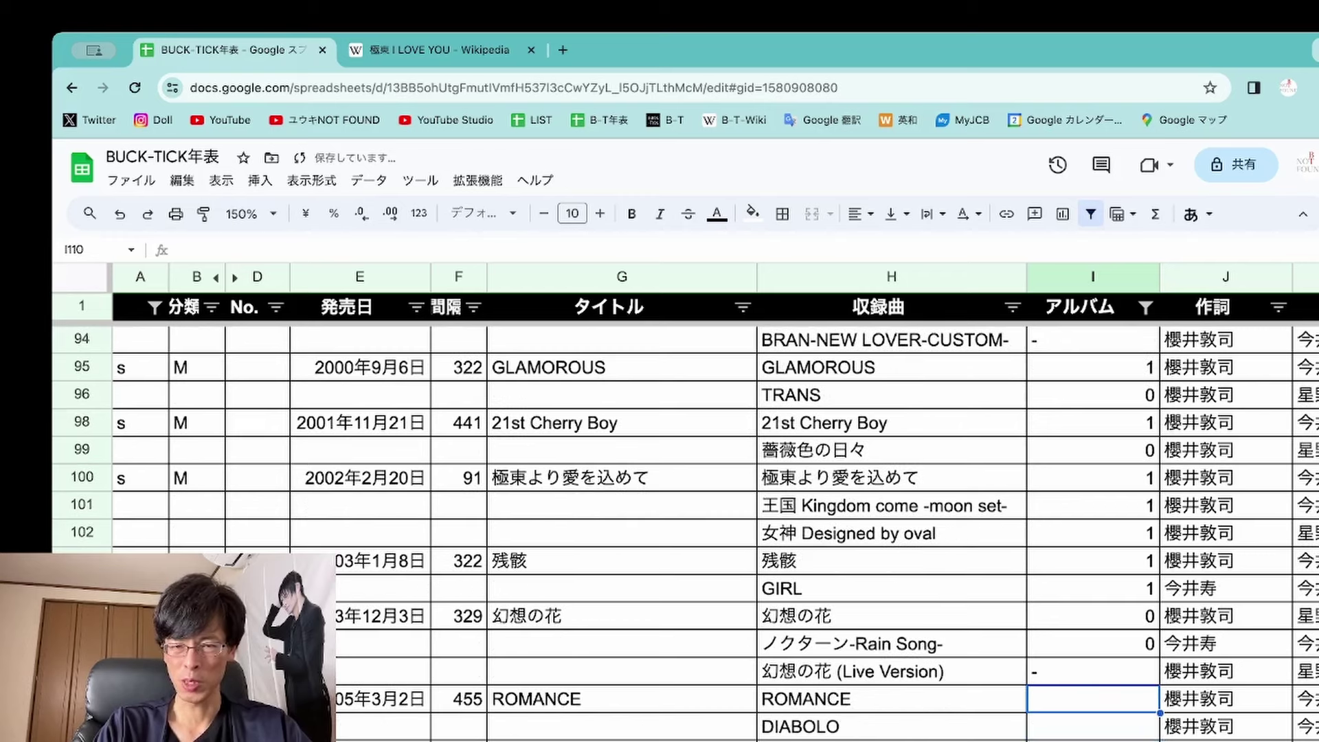
{"action": "type", "text": "1"}
{"action": "key", "text": "Return"}
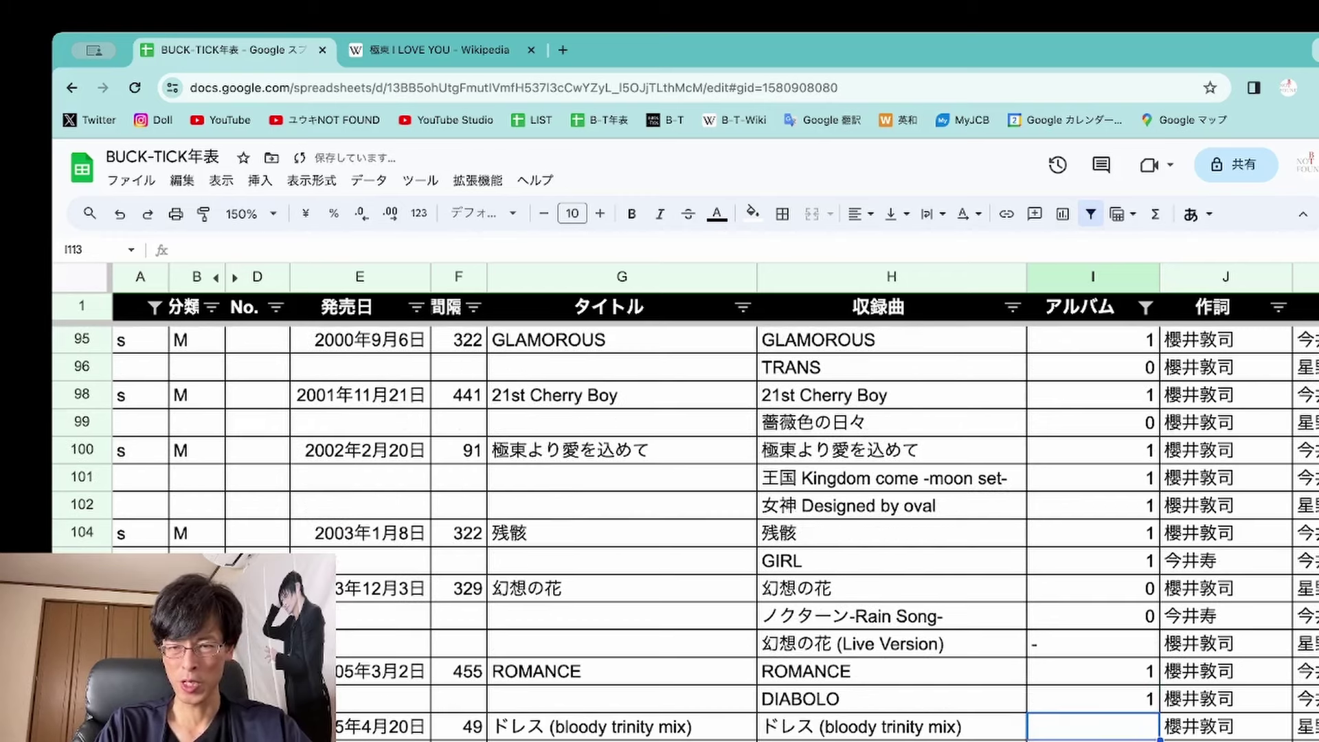
Enter a hyphen in the アルバム column for ドレス (bloody trinity mix) and 六月の沖縄(Live)
{"action": "type", "text": "-"}
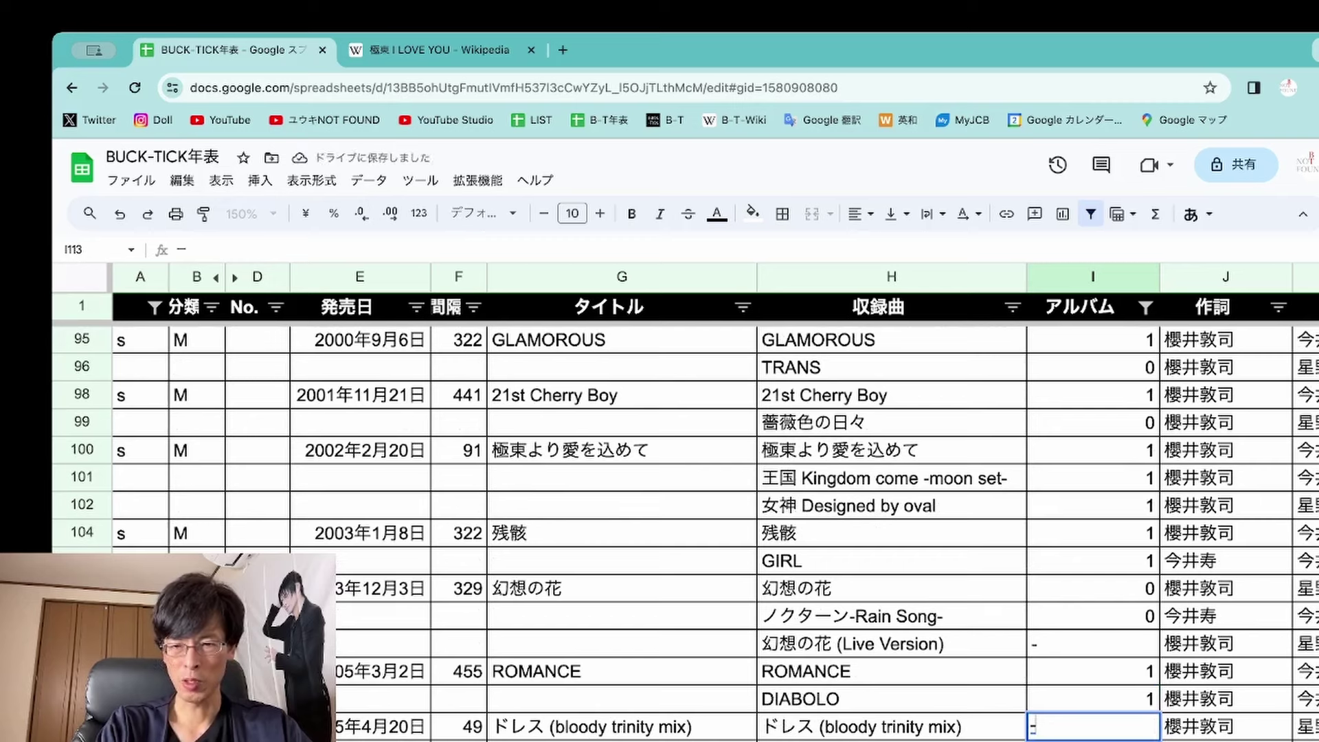
{"action": "key", "text": "Return"}
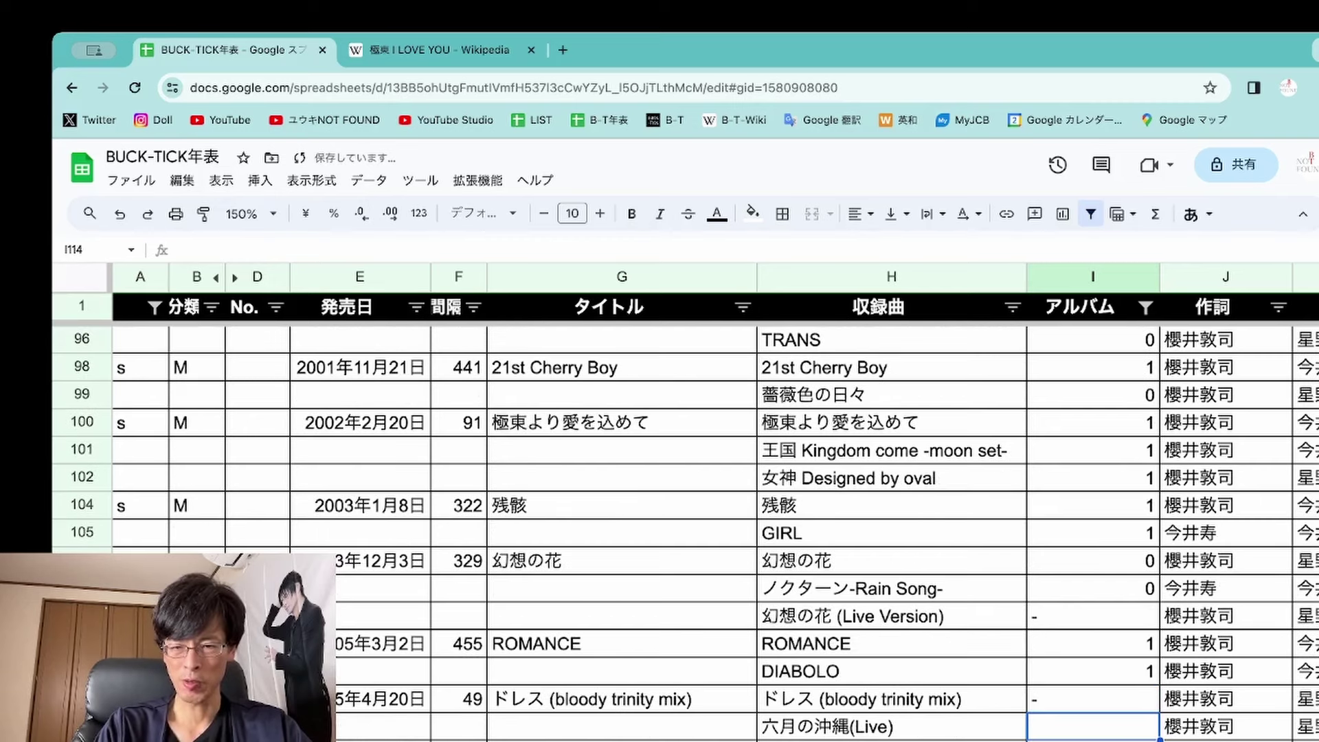
{"action": "type", "text": "-"}
{"action": "key", "text": "Return"}
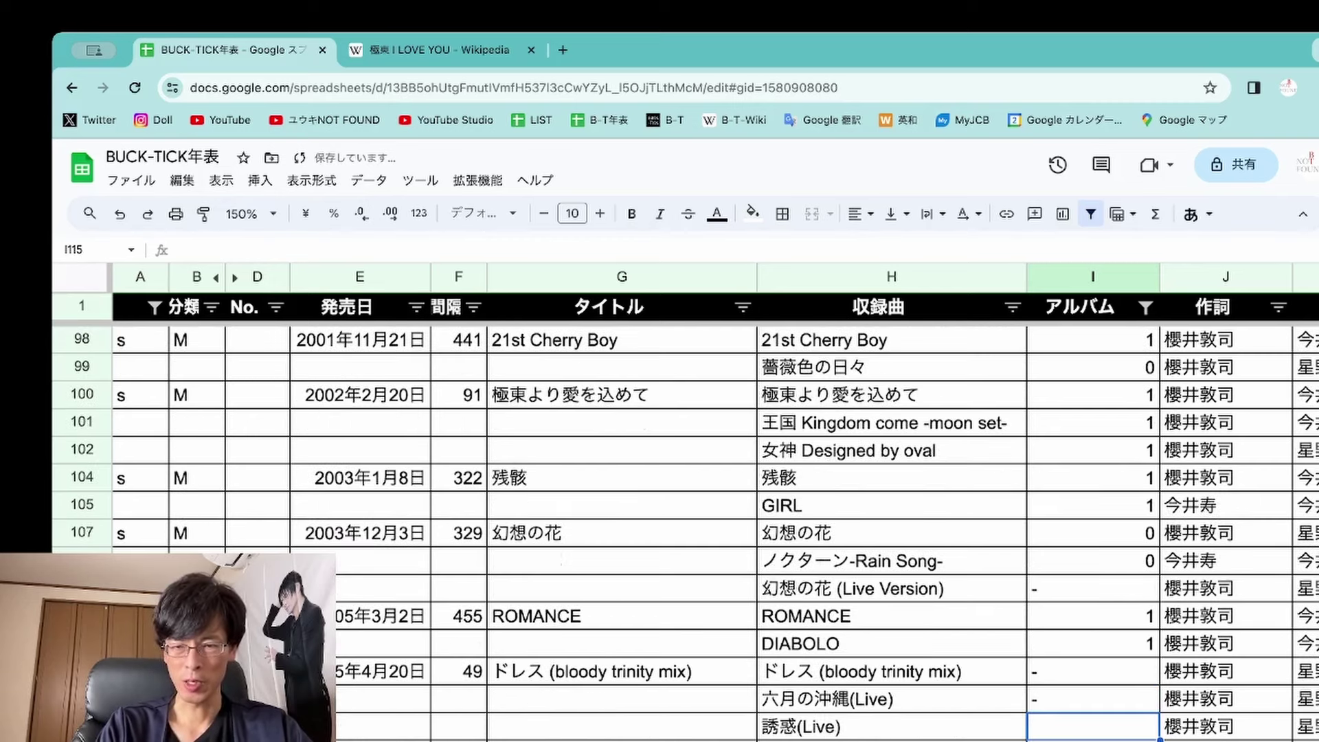
Enter a hyphen in the アルバム column for 誘惑(Live), ZERO(Live) and ドレス(Live)
{"action": "type", "text": "-"}
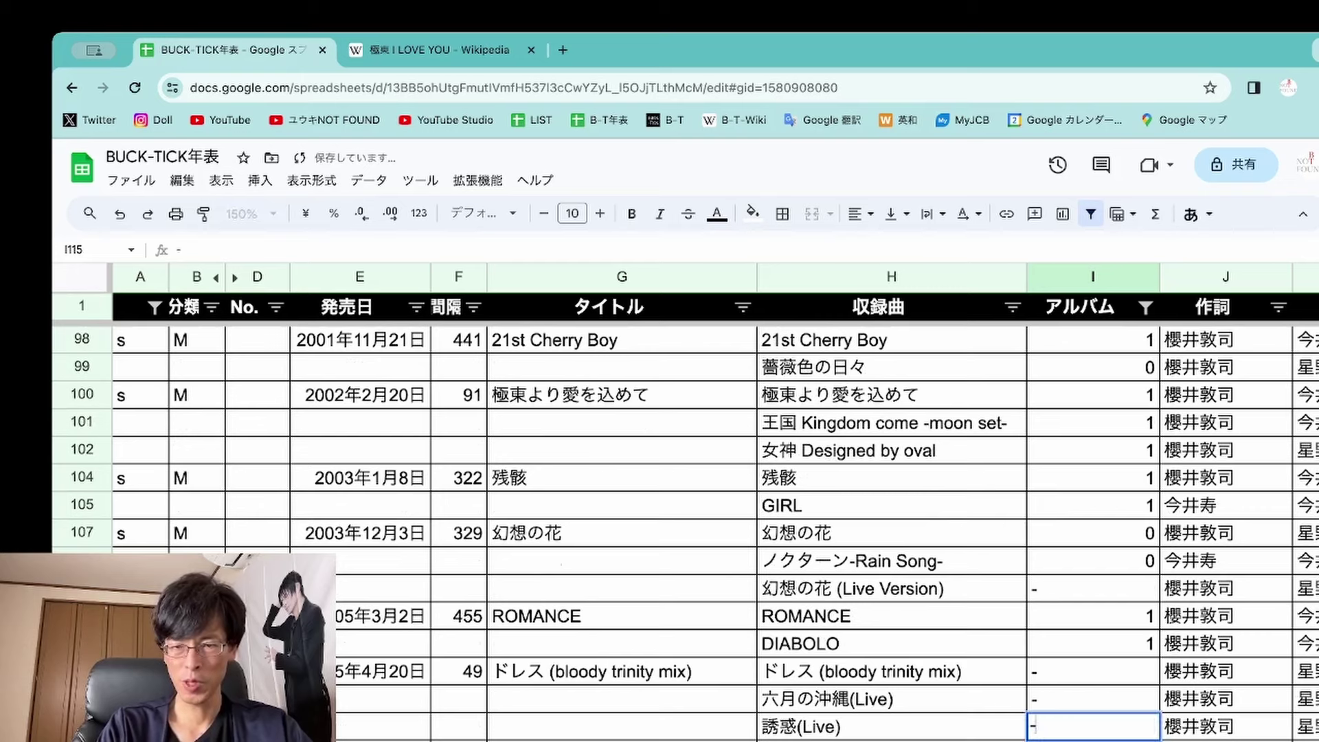
{"action": "key", "text": "Return"}
{"action": "type", "text": "-"}
{"action": "key", "text": "Return"}
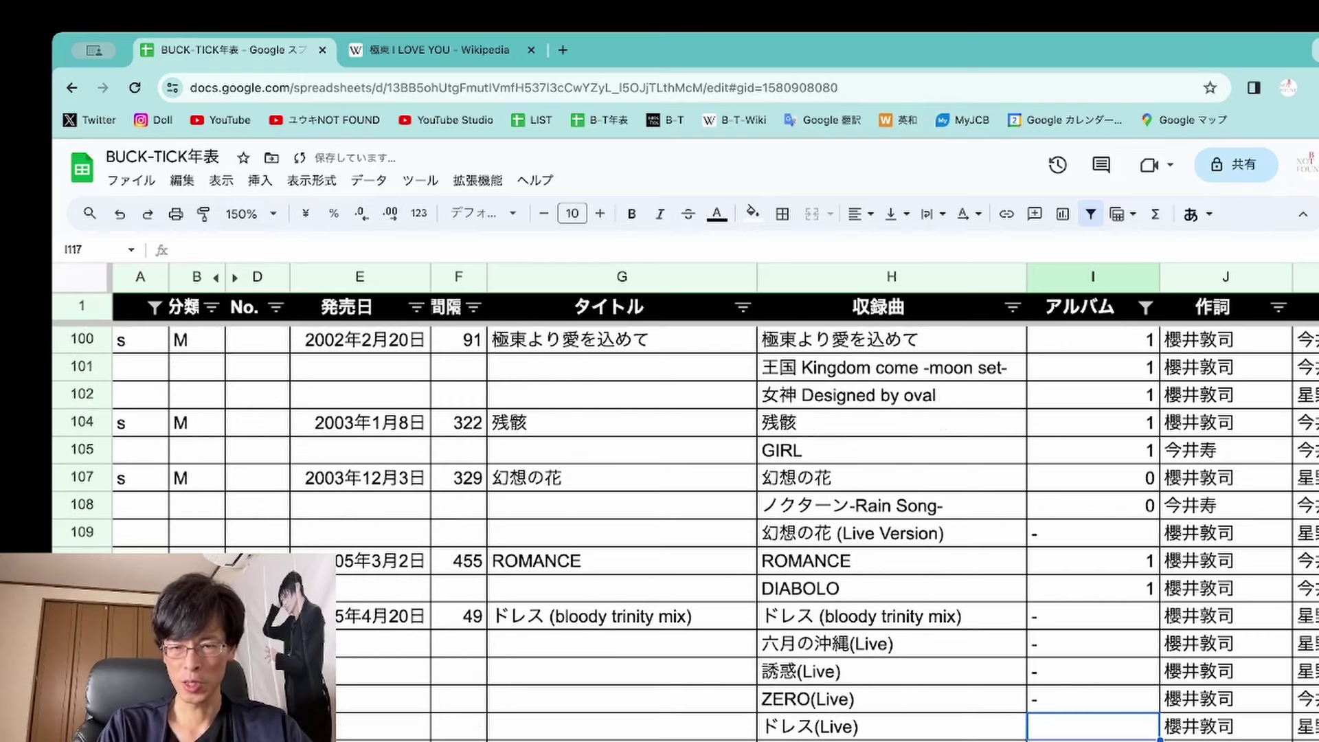
{"action": "type", "text": "-"}
{"action": "key", "text": "Return"}
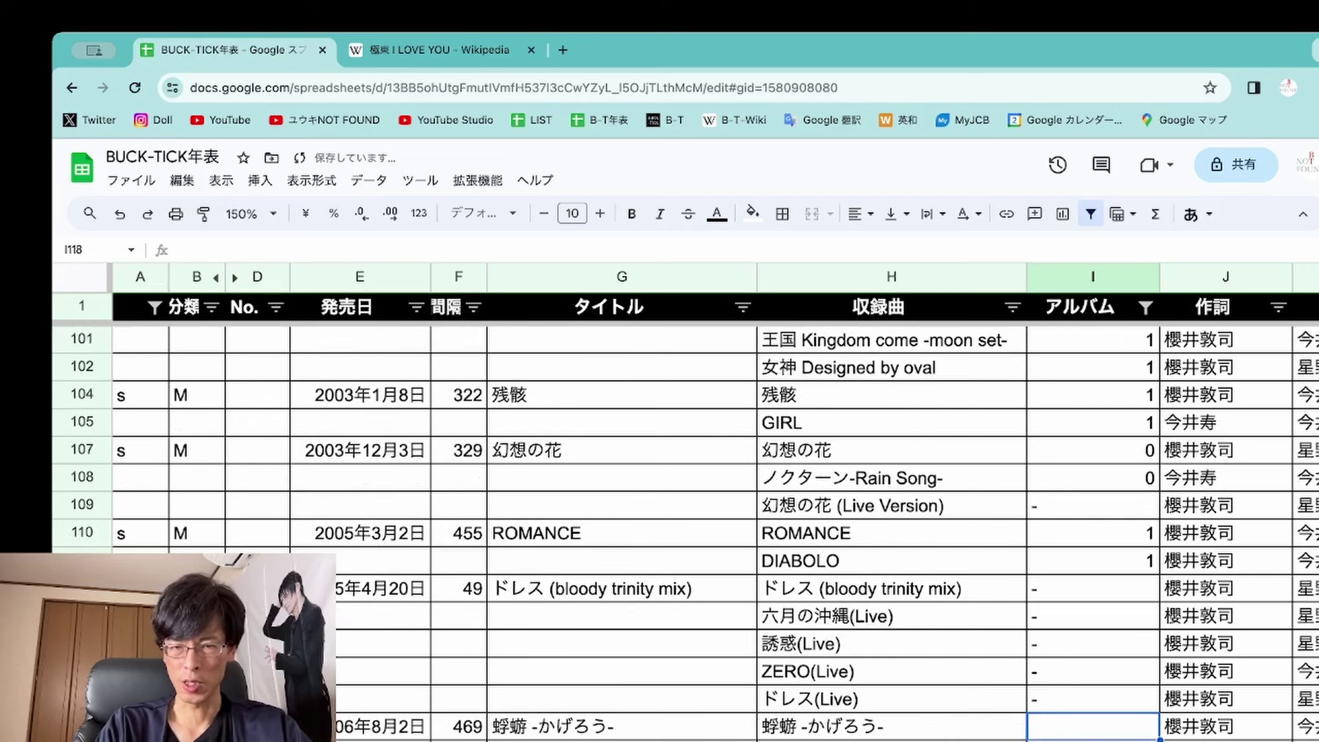
Enter 0 in the アルバム column for 蜉蝣 -かげろう- and 空蝉 -ウツセミ-
{"action": "type", "text": "0"}
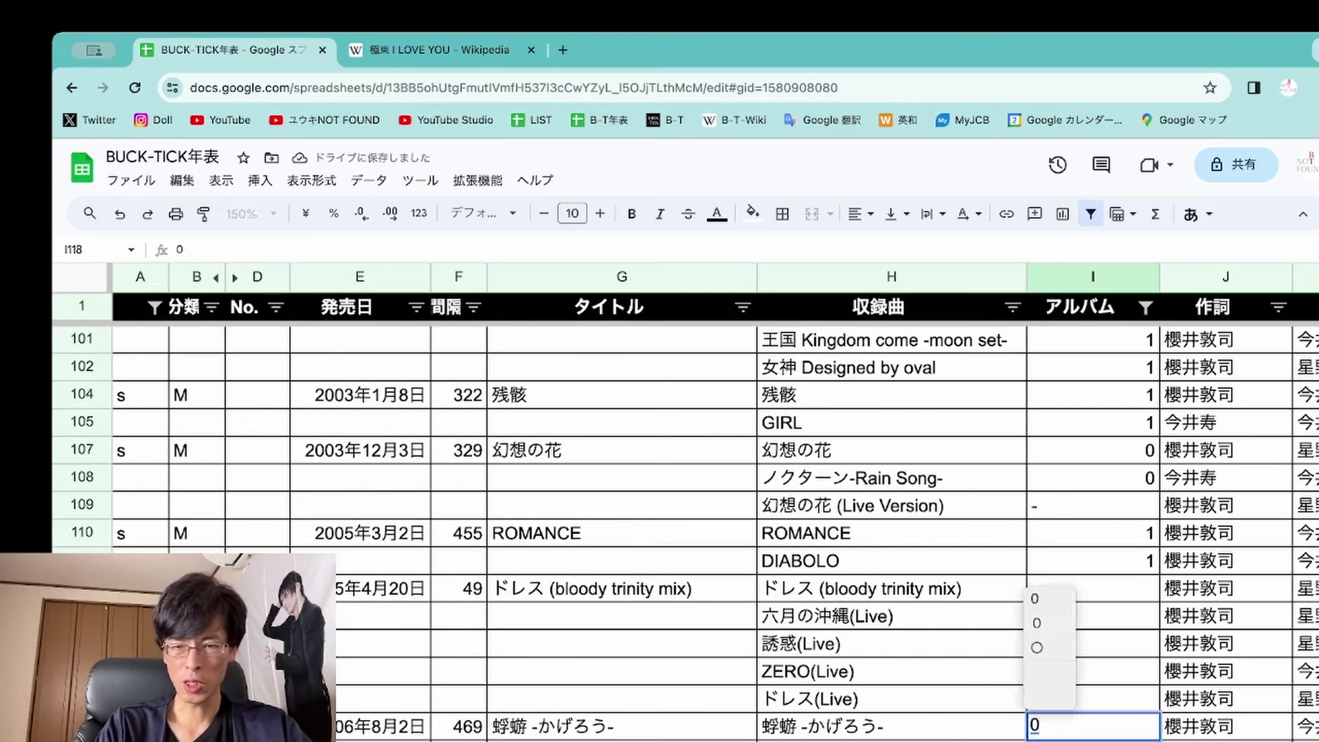
{"action": "key", "text": "Return"}
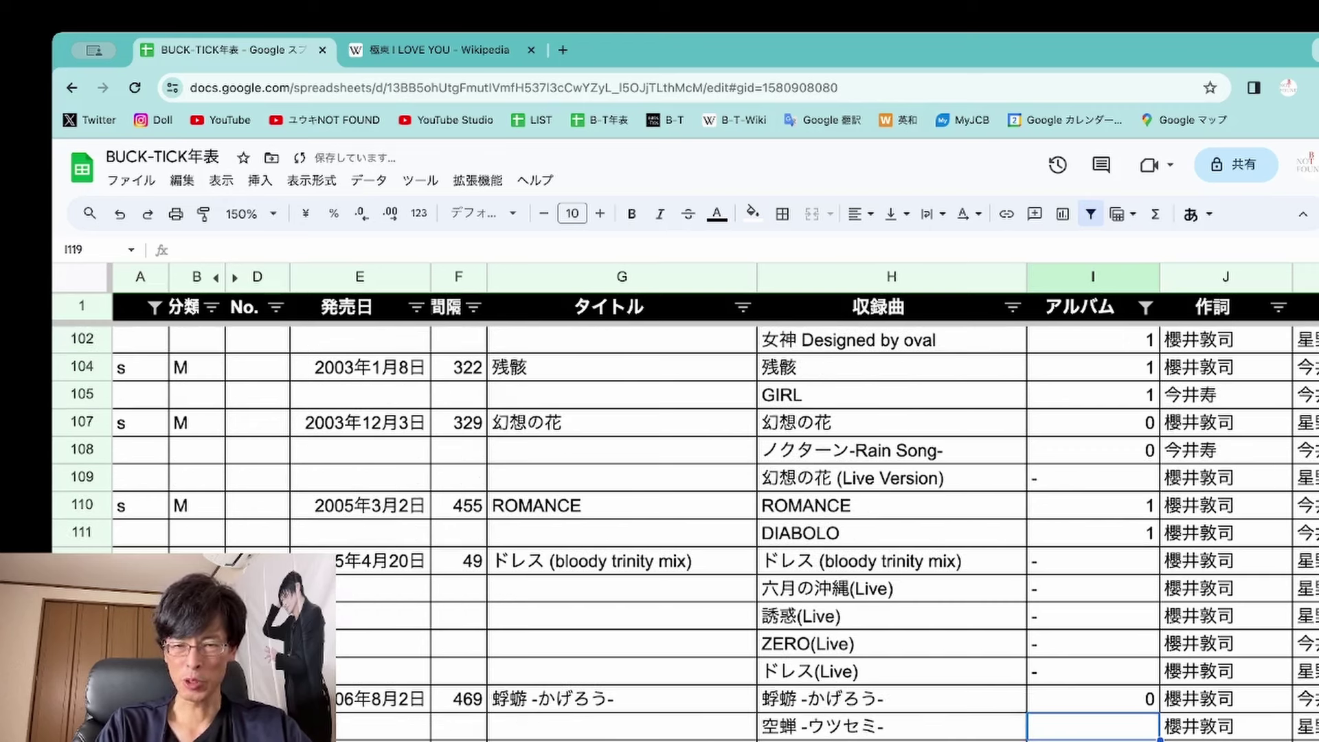
{"action": "type", "text": "0"}
{"action": "key", "text": "Return"}
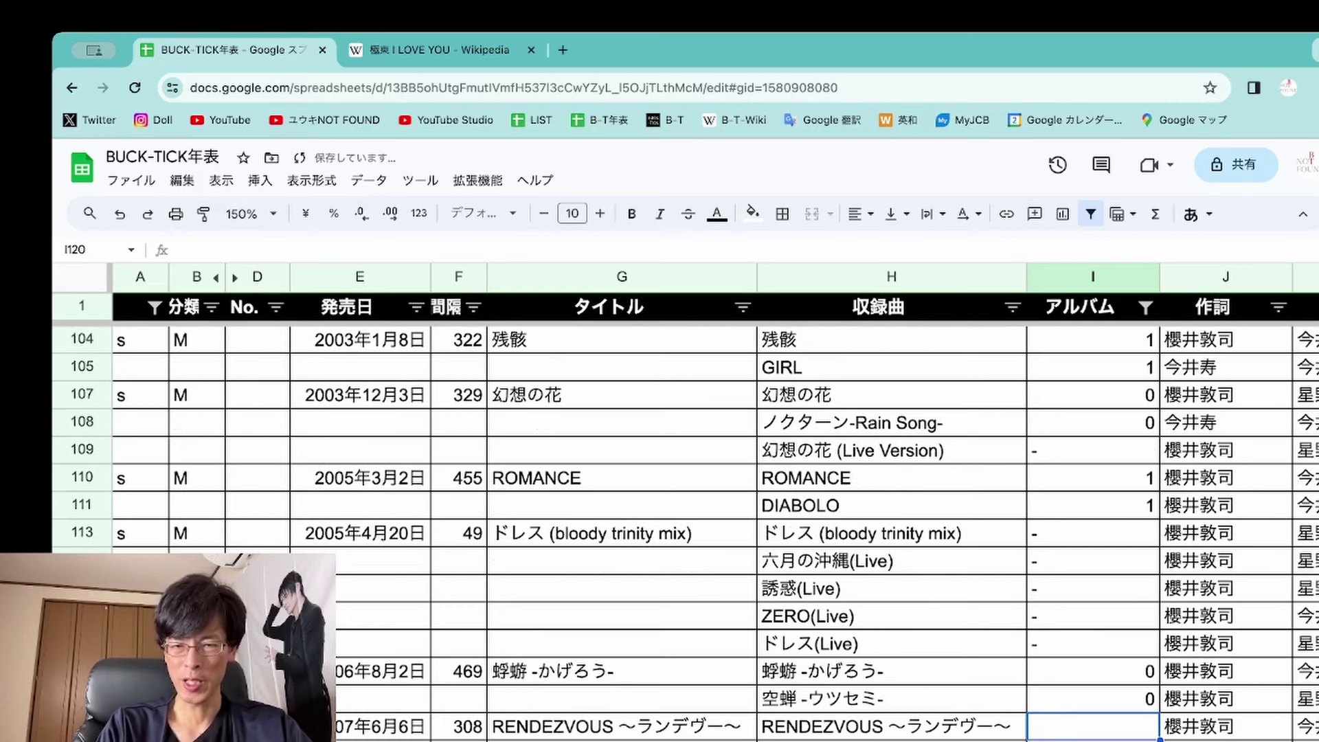
In the アルバム column, enter 1 for RENDEZVOUS 〜ランデヴー〜 and 2 for MY EYES & YOUR EYES
{"action": "type", "text": "1"}
{"action": "key", "text": "Return"}
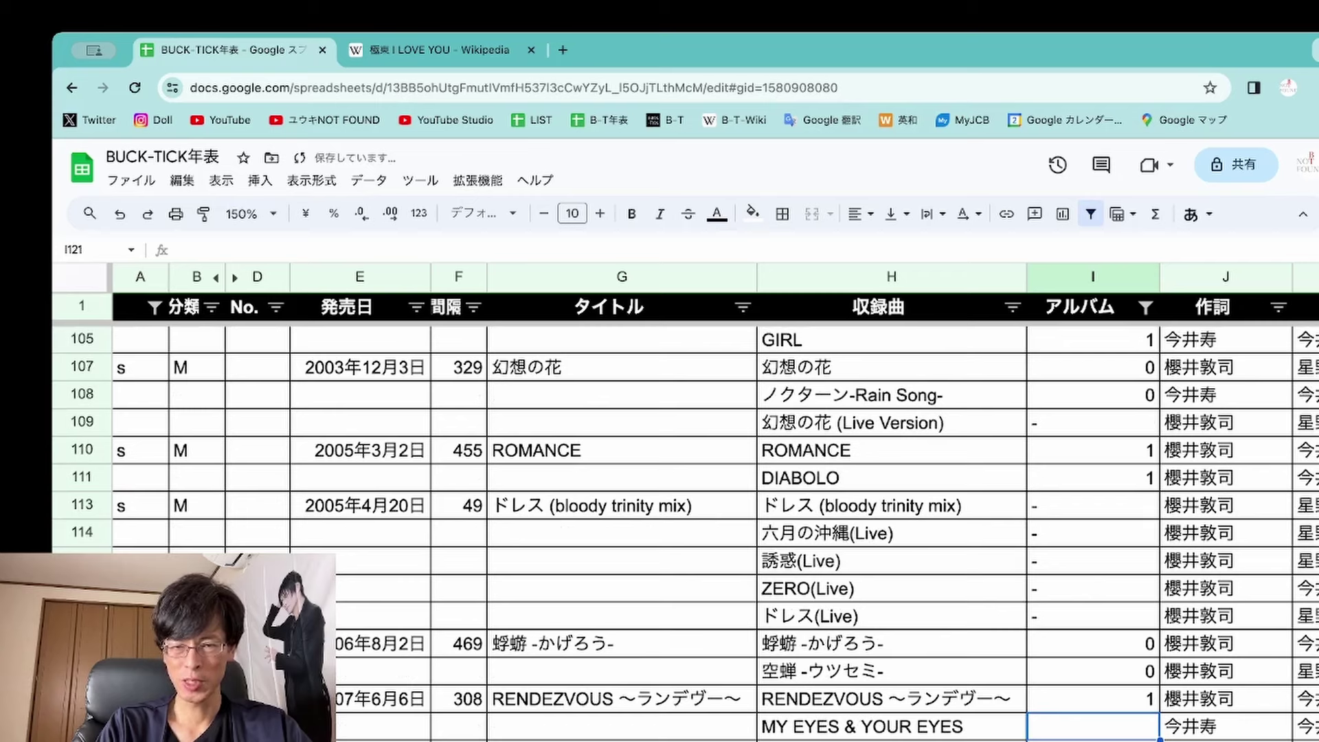
{"action": "key", "text": "Down"}
{"action": "key", "text": "Down"}
{"action": "key", "text": "Down"}
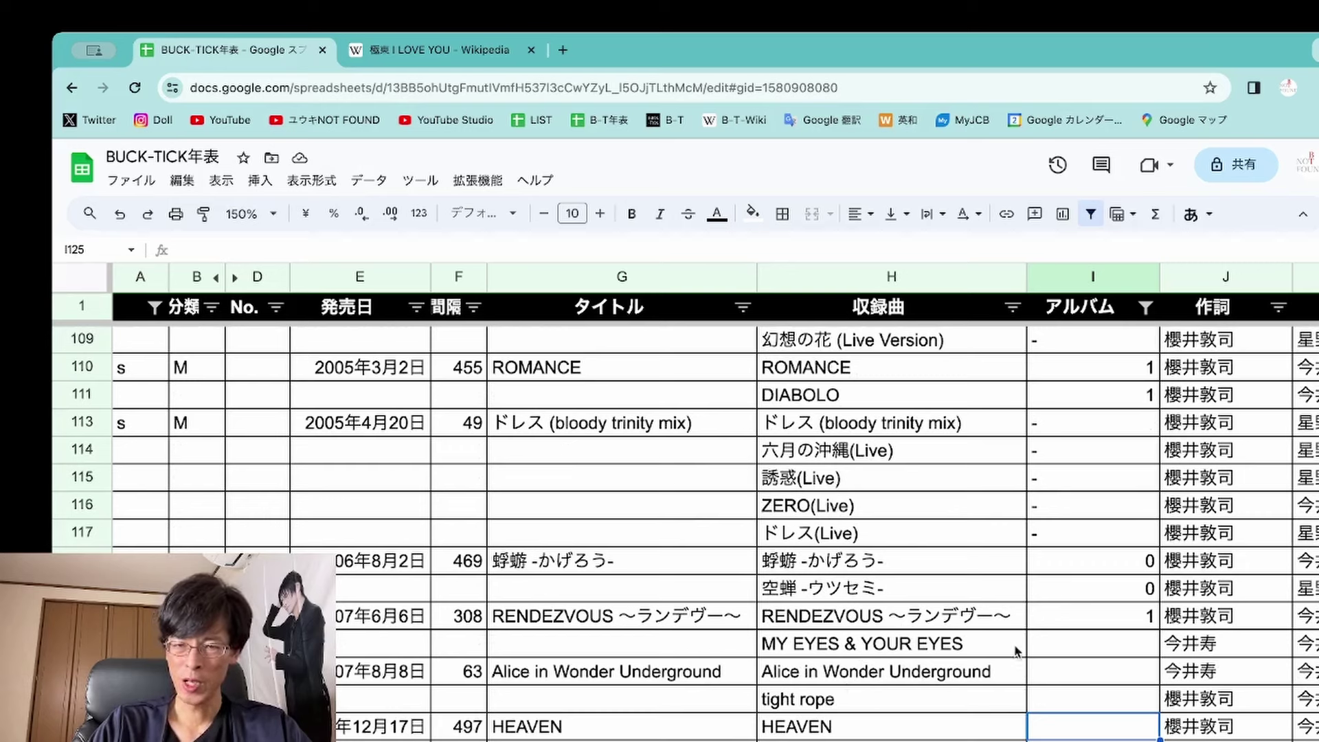
{"action": "left_click", "coordinate": [1093, 649]}
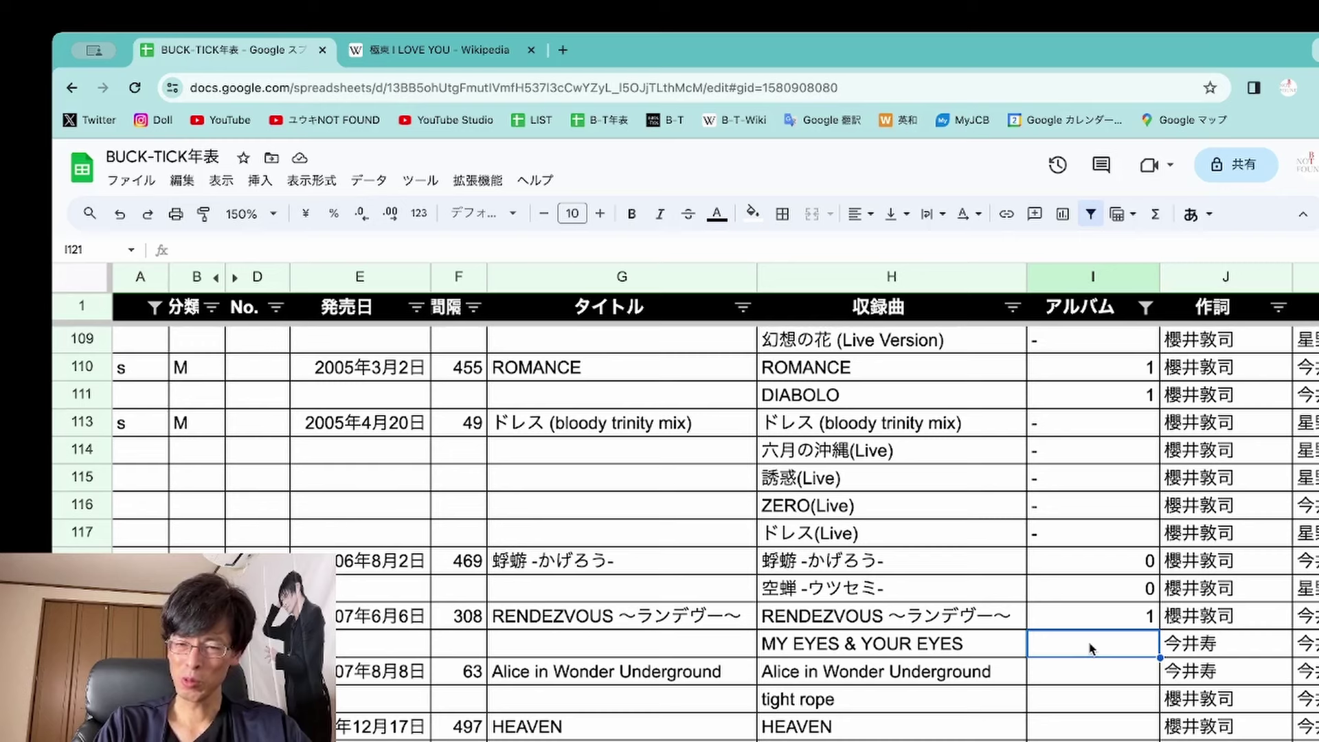
{"action": "type", "text": "2"}
{"action": "key", "text": "Return"}
{"action": "key", "text": "Up"}
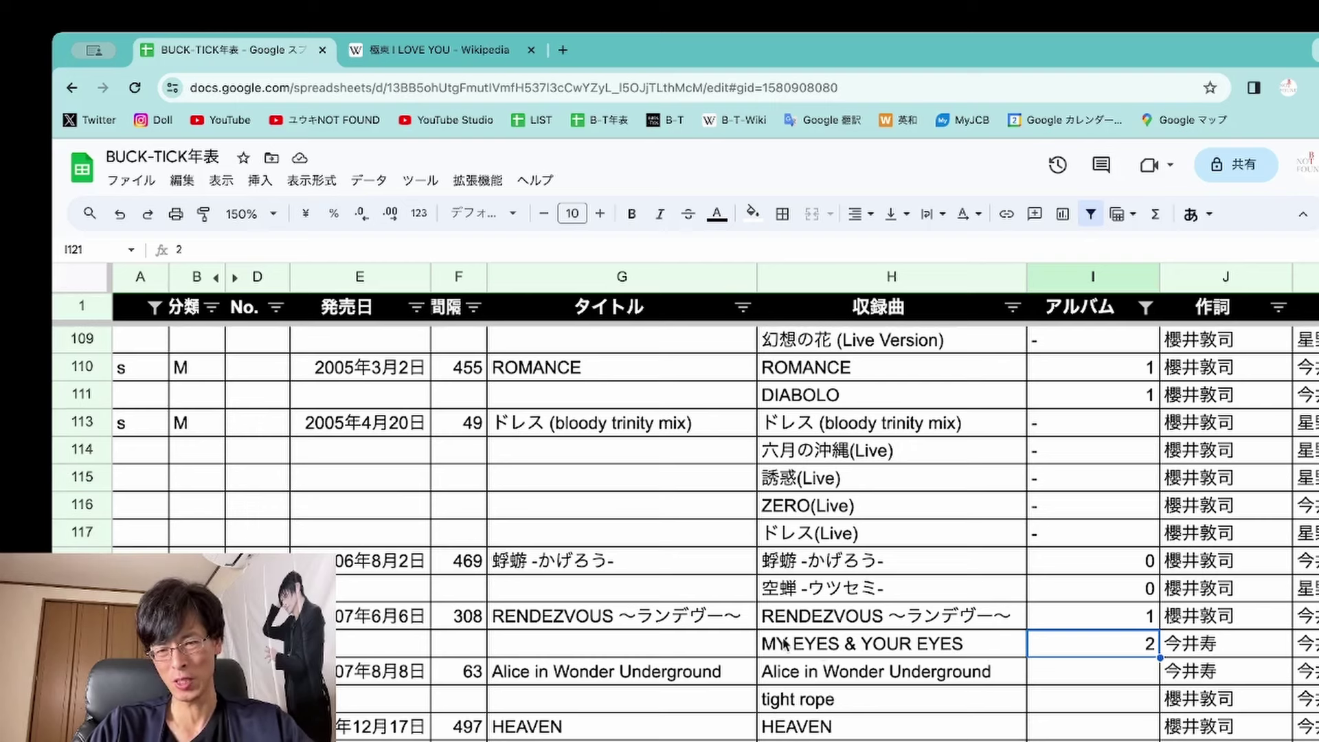
Enter 1 in the アルバム column for Alice in Wonder Underground and tight rope
{"action": "left_click", "coordinate": [1061, 680]}
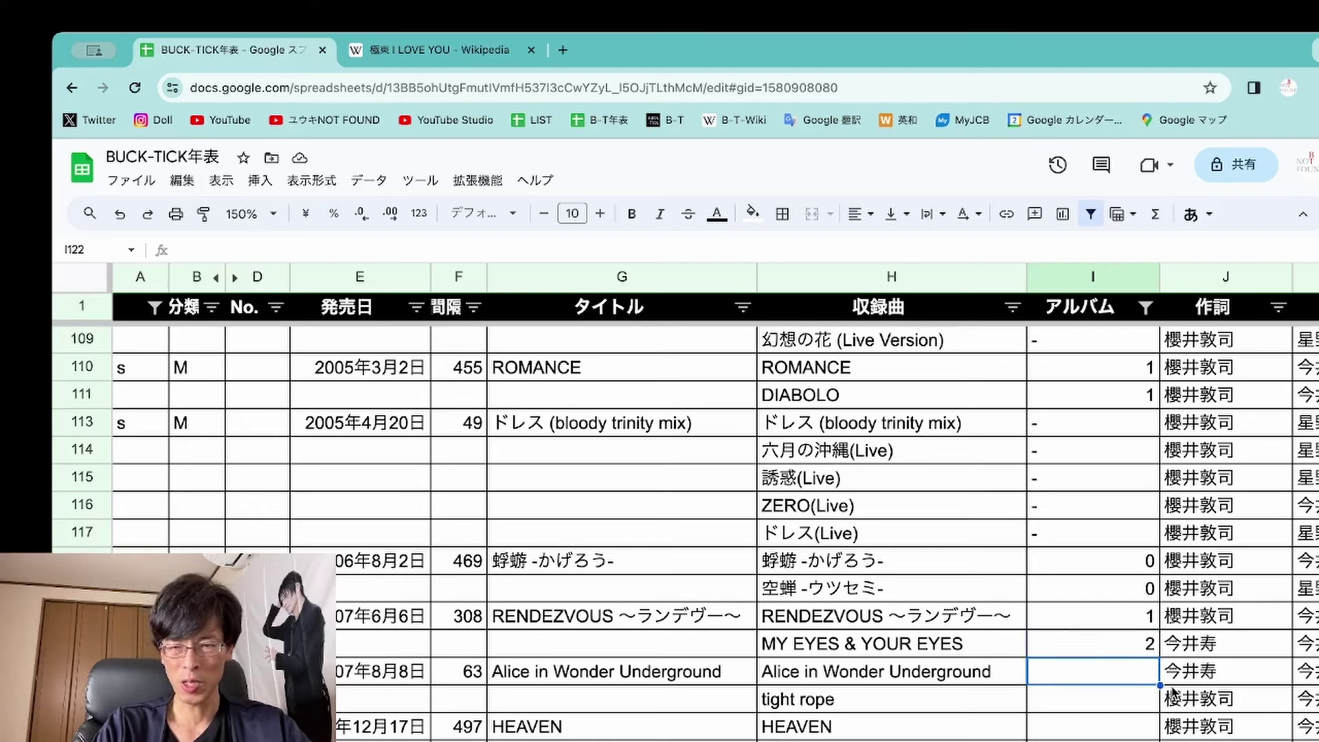
{"action": "type", "text": "1"}
{"action": "key", "text": "Return"}
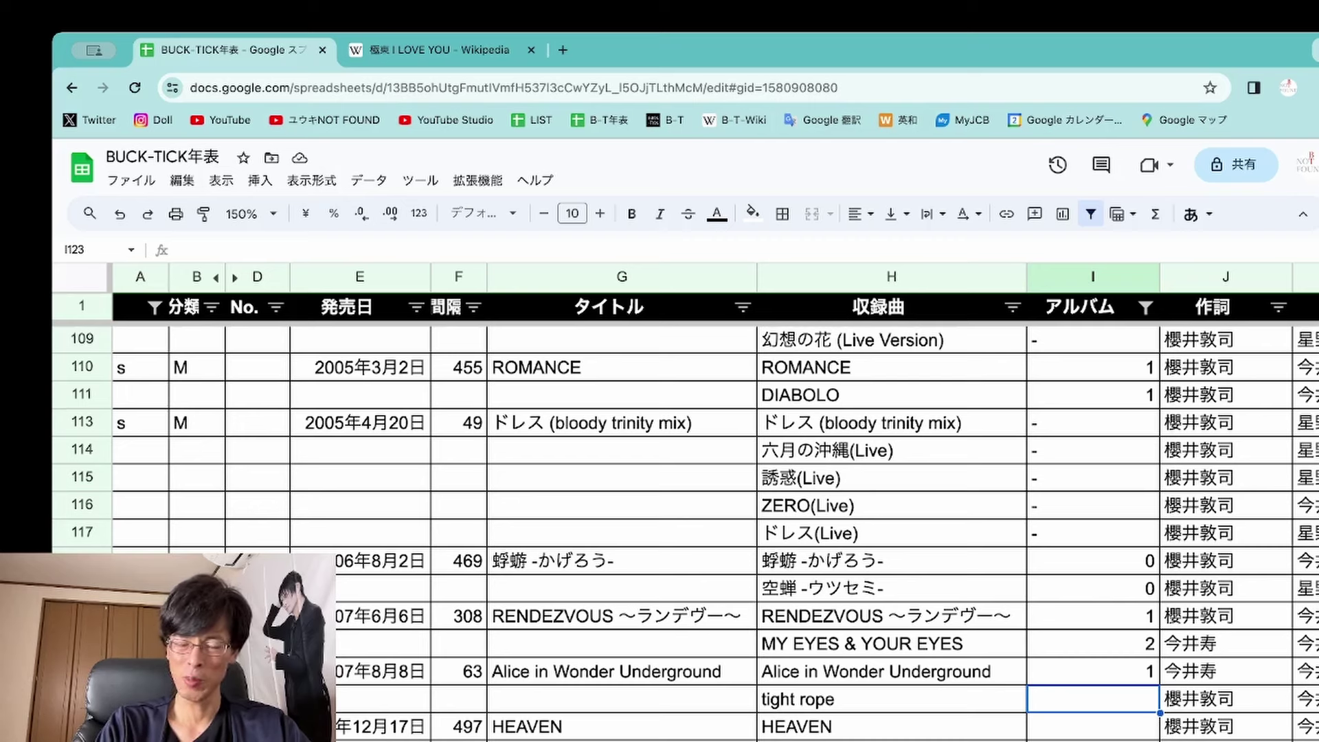
{"action": "type", "text": "1"}
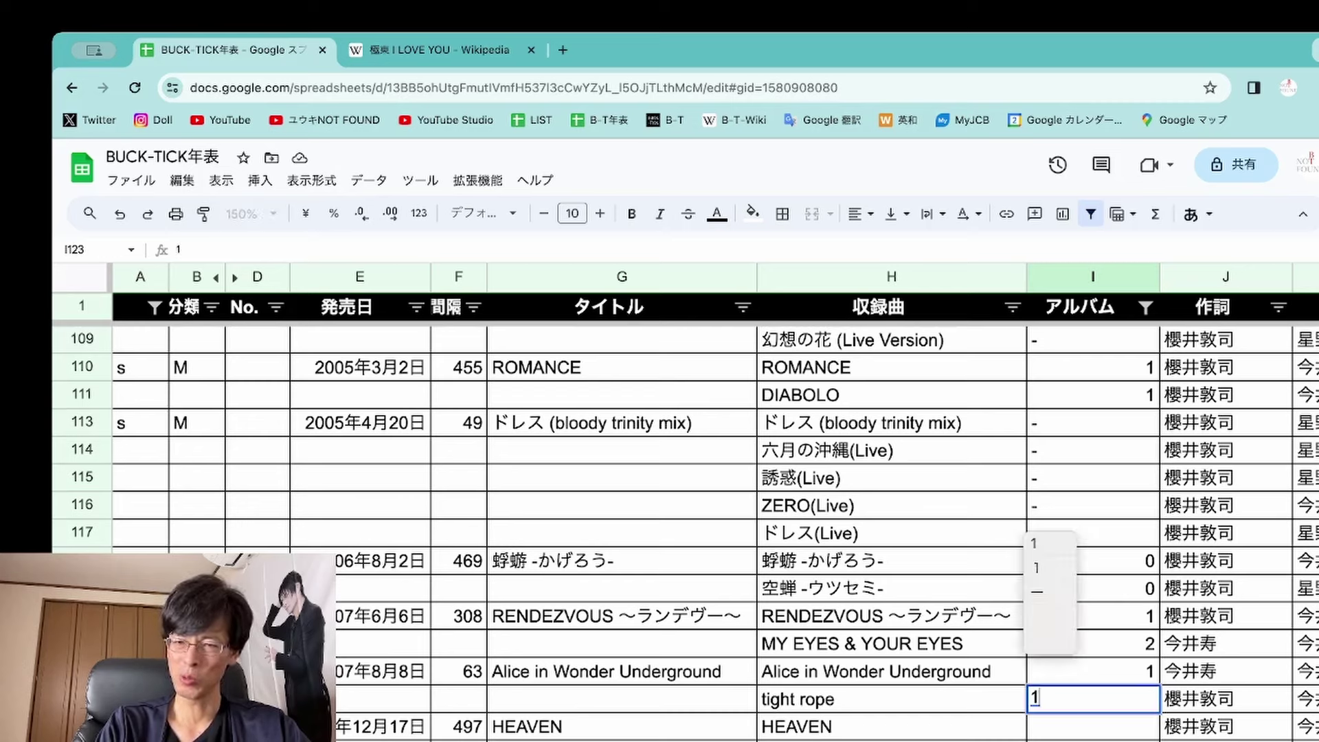
{"action": "key", "text": "Return"}
{"action": "key", "text": "Return"}
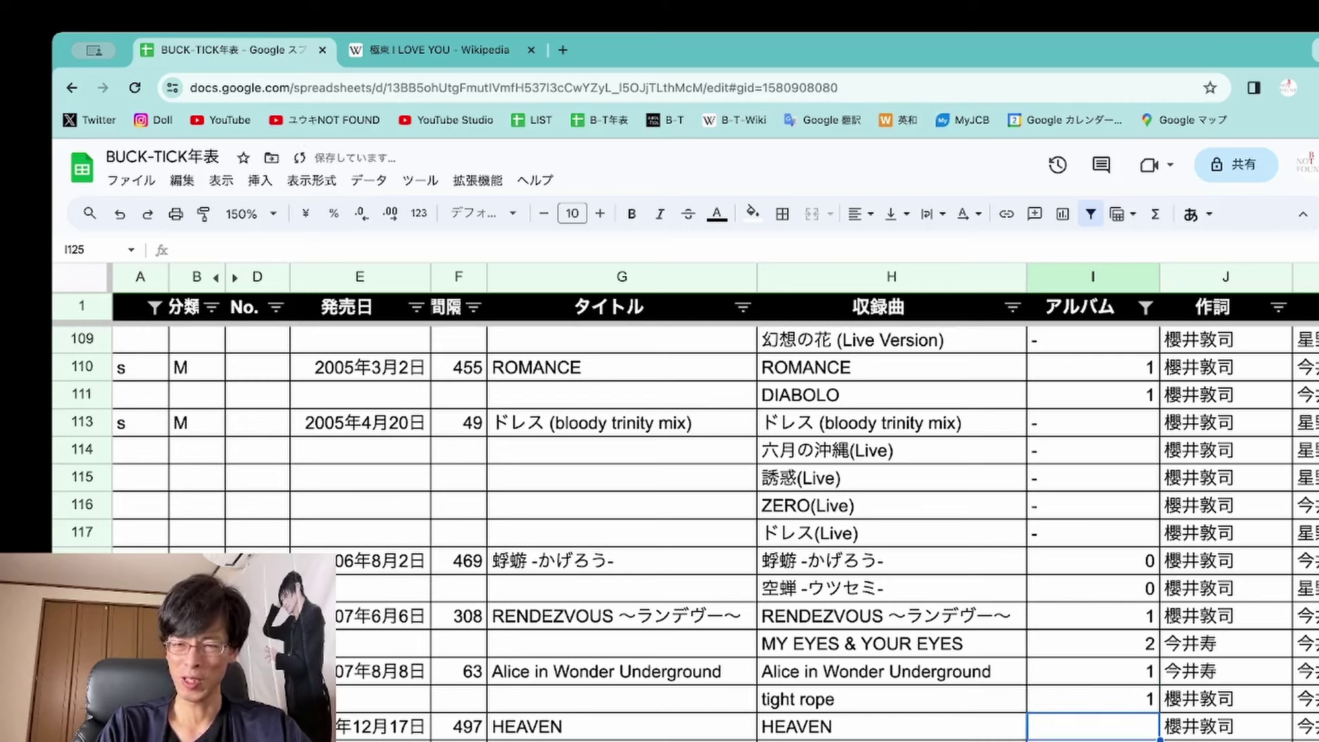
Enter 1 in the アルバム column for both tracks of the HEAVEN single, HEAVEN and 真っ赤な夜
{"action": "type", "text": "1"}
{"action": "key", "text": "Return"}
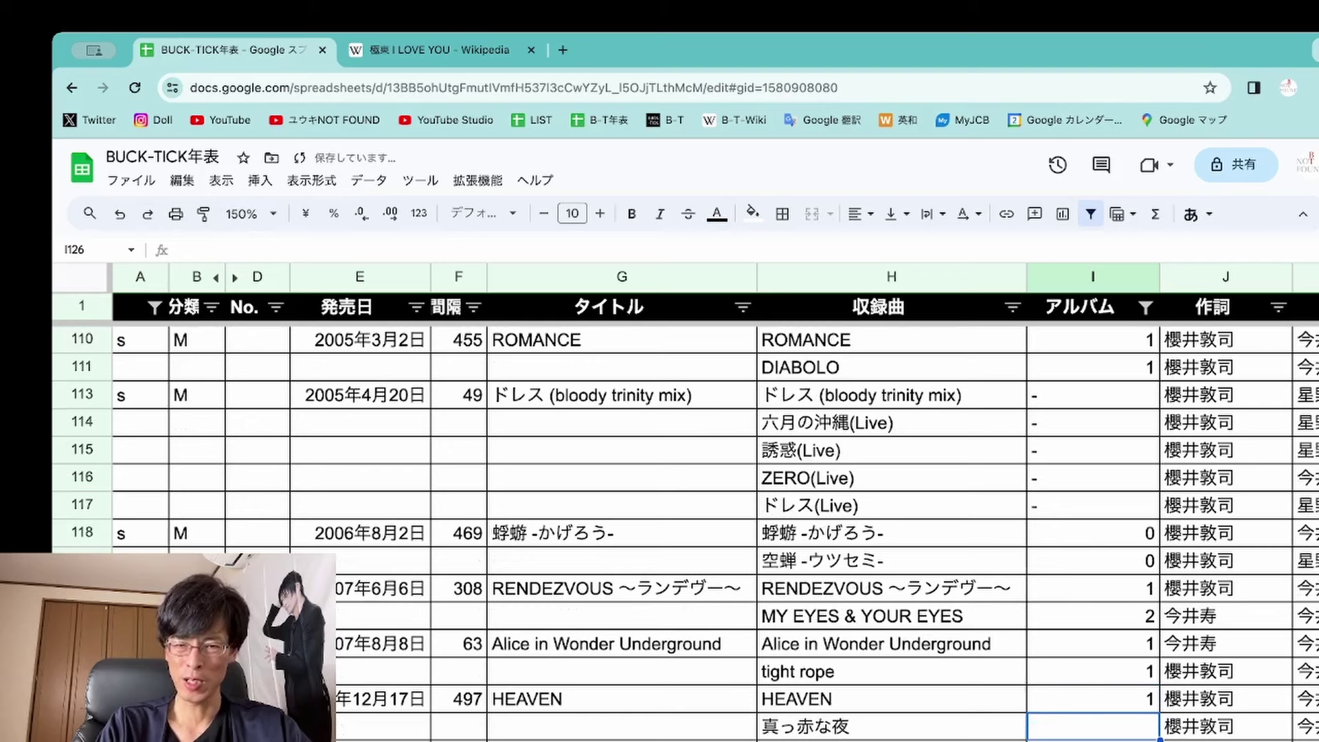
{"action": "type", "text": "1"}
{"action": "key", "text": "Return"}
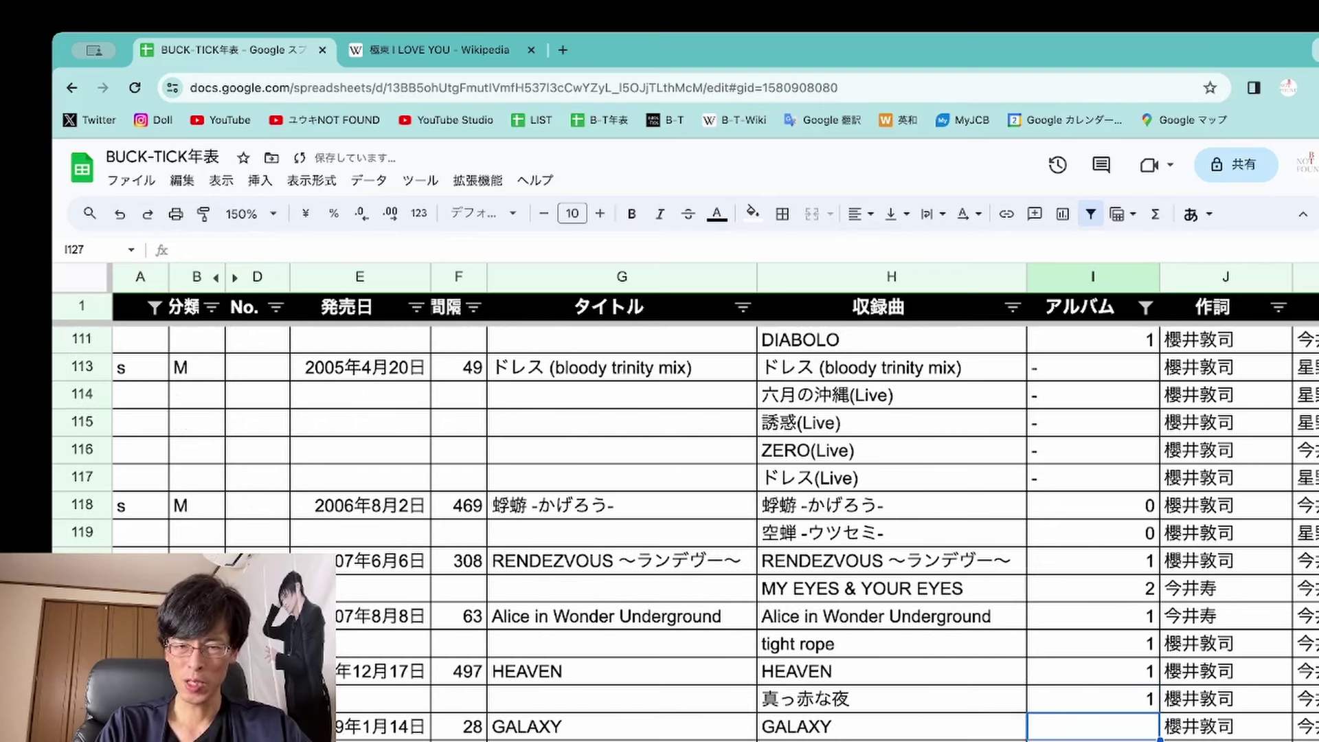
Enter 1 in the アルバム column for GALAXY and セレナーデ-愛しのアンブレラ-
{"action": "type", "text": "1"}
{"action": "key", "text": "Return"}
{"action": "key", "text": "Return"}
{"action": "type", "text": "1"}
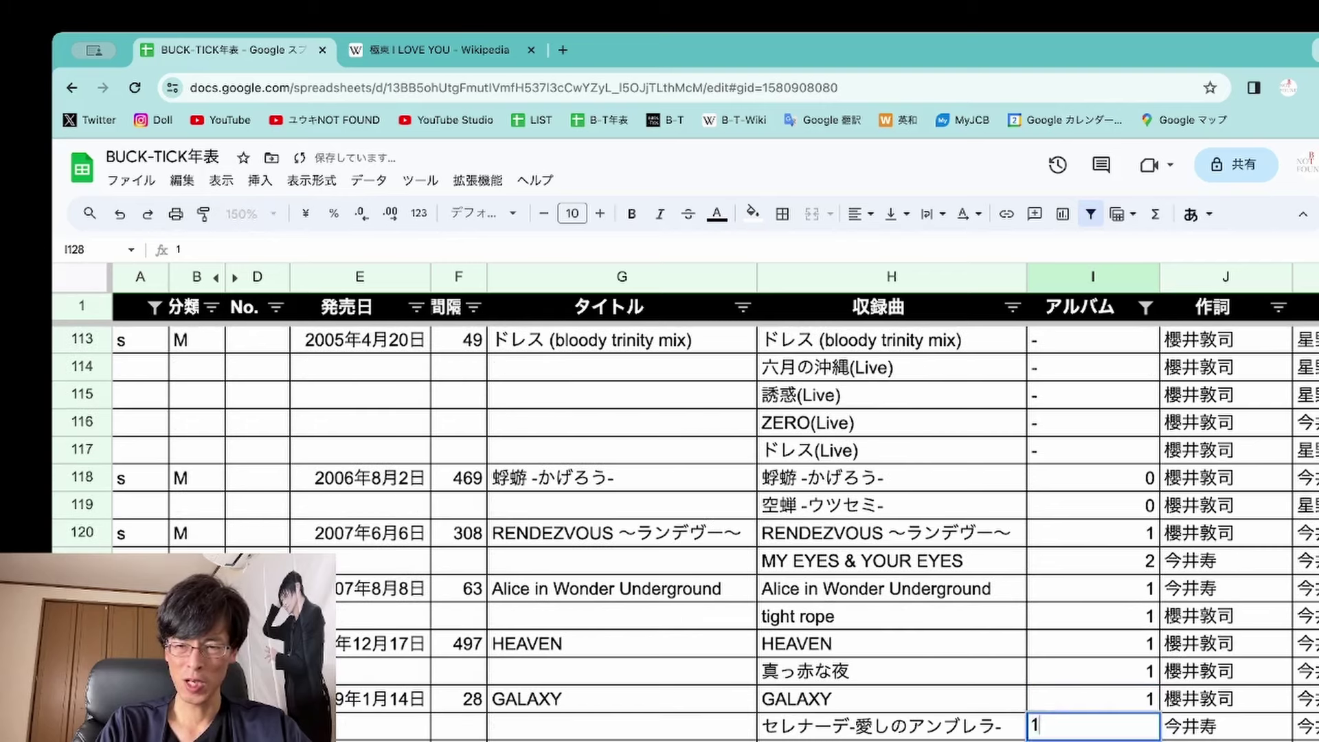
{"action": "key", "text": "Return"}
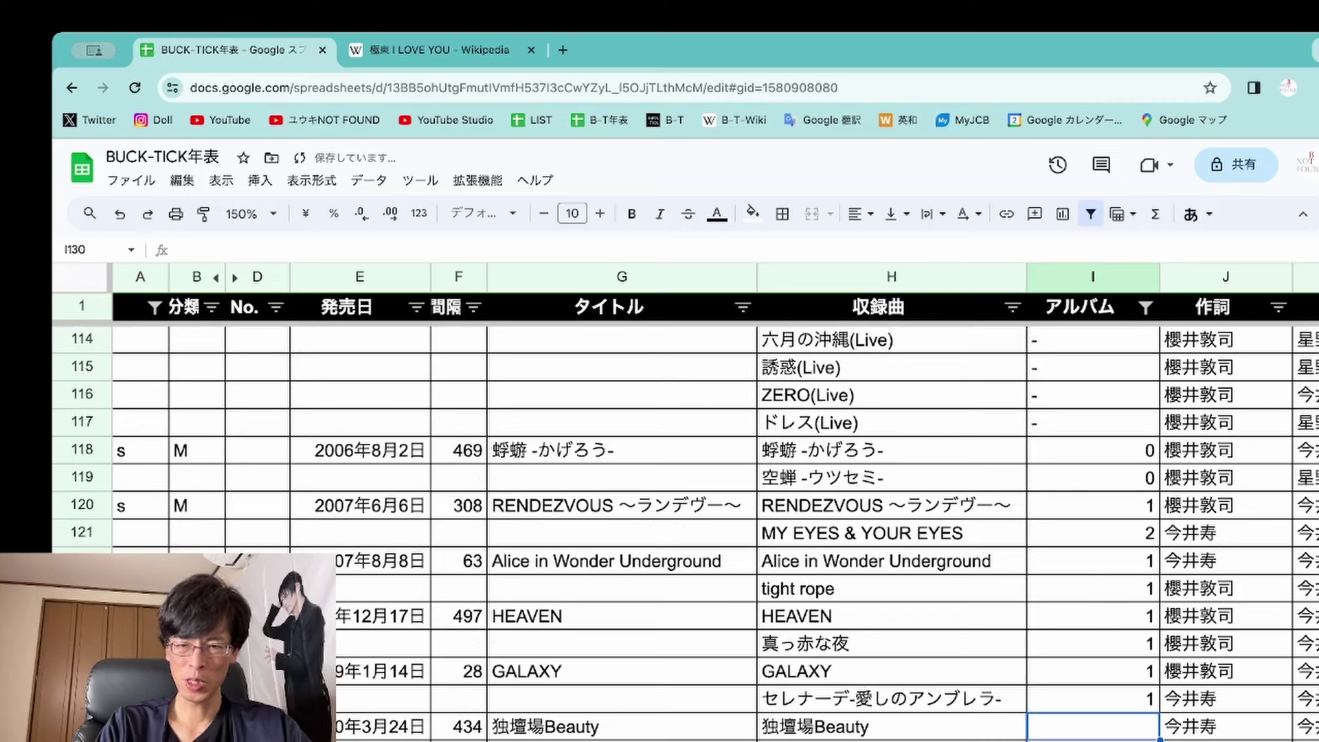
Enter 2 in the アルバム column for the track 独壇場Beauty
{"action": "type", "text": "1"}
{"action": "key", "text": "BackSpace"}
{"action": "type", "text": "2"}
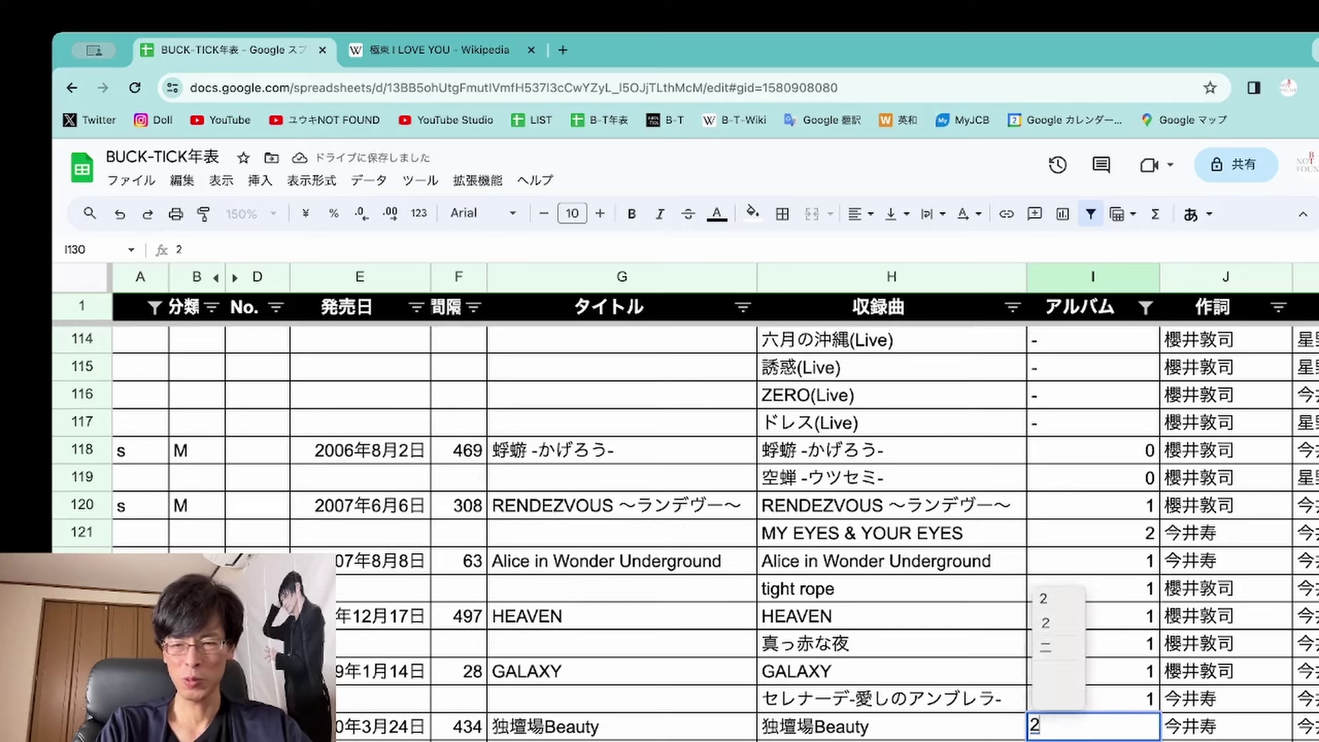
{"action": "key", "text": "Return"}
{"action": "key", "text": "Return"}
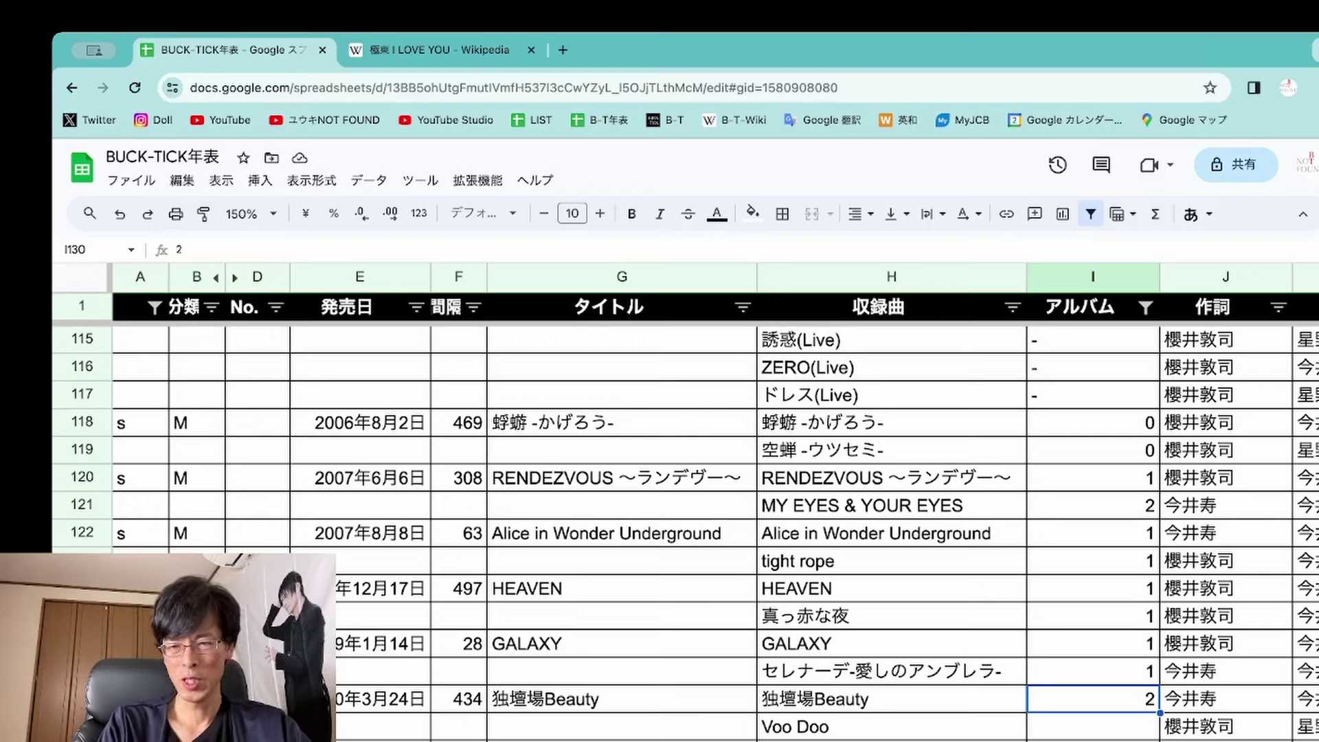
In the アルバム column, enter 0 for Voo Doo and a hyphen for 天使は誰だ (LIVE Ver.)
{"action": "left_click", "coordinate": [1092, 727]}
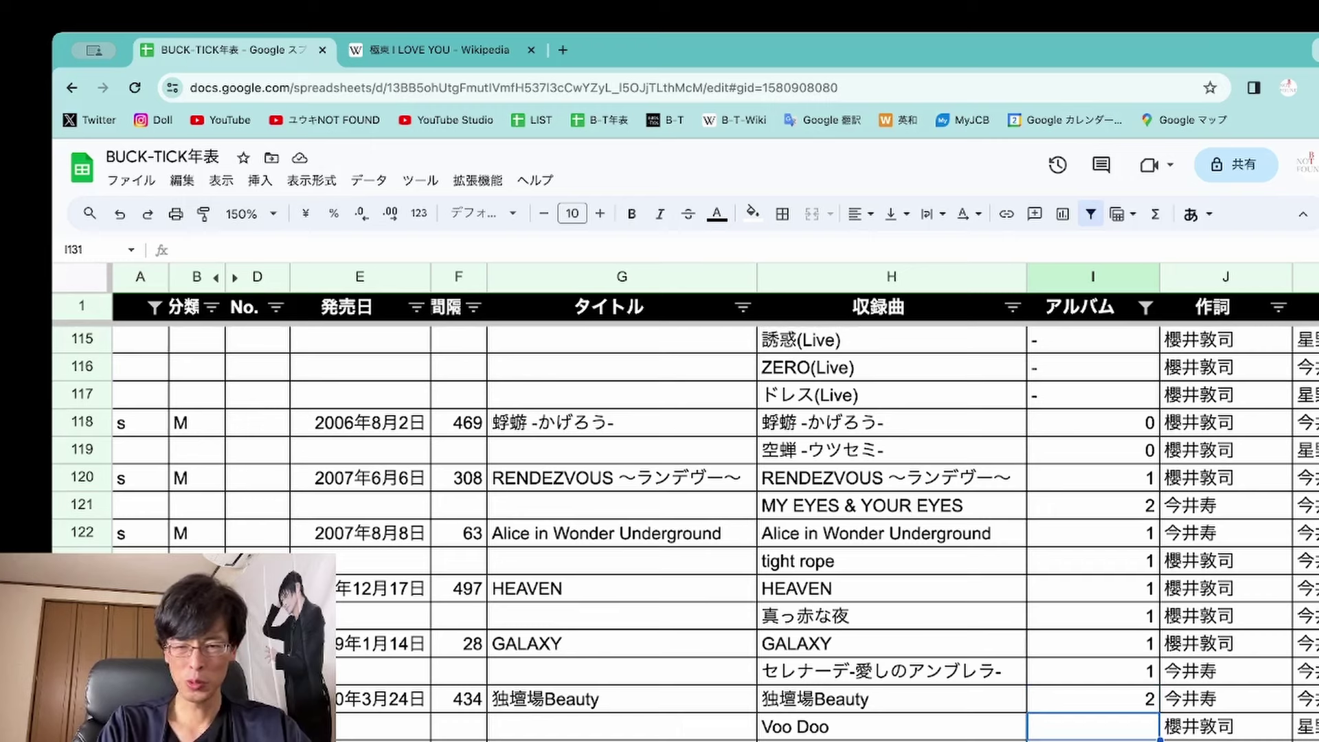
{"action": "type", "text": "0"}
{"action": "key", "text": "Return"}
{"action": "key", "text": "Up"}
{"action": "key", "text": "Left"}
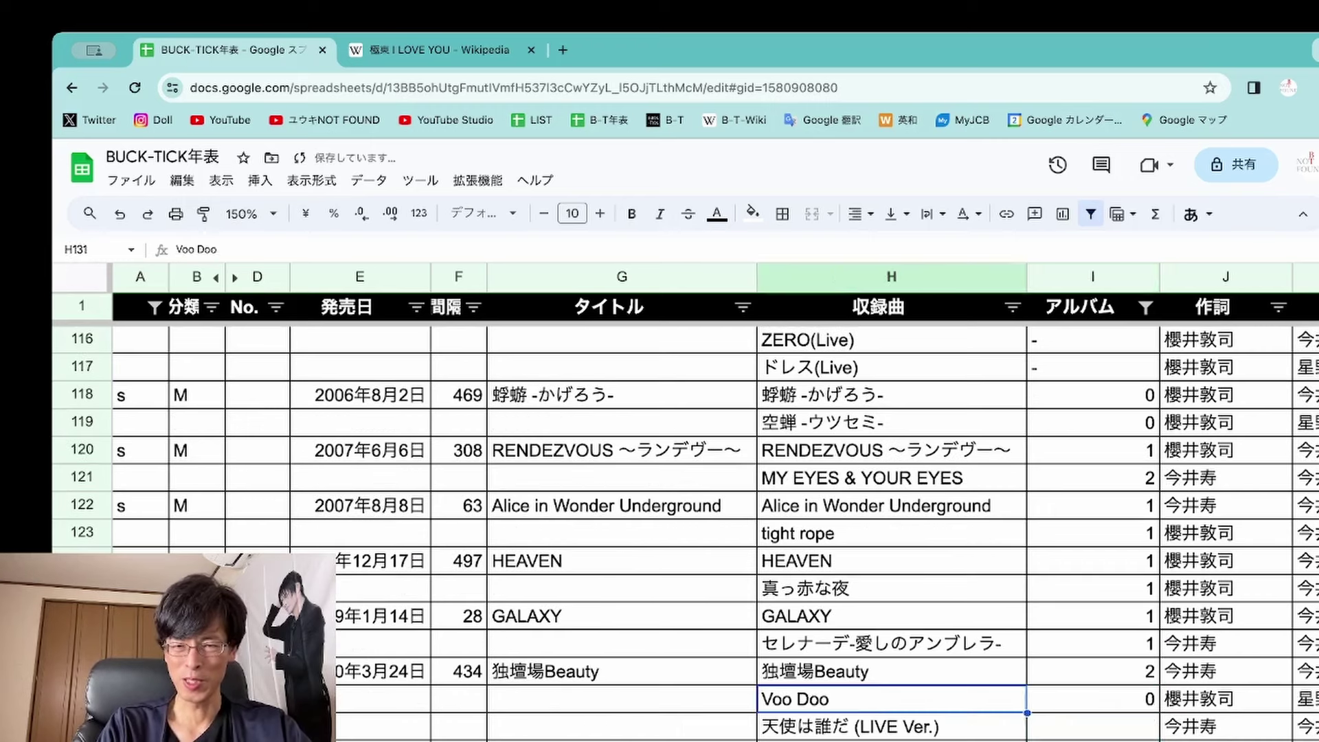
{"action": "key", "text": "Right"}
{"action": "key", "text": "Down"}
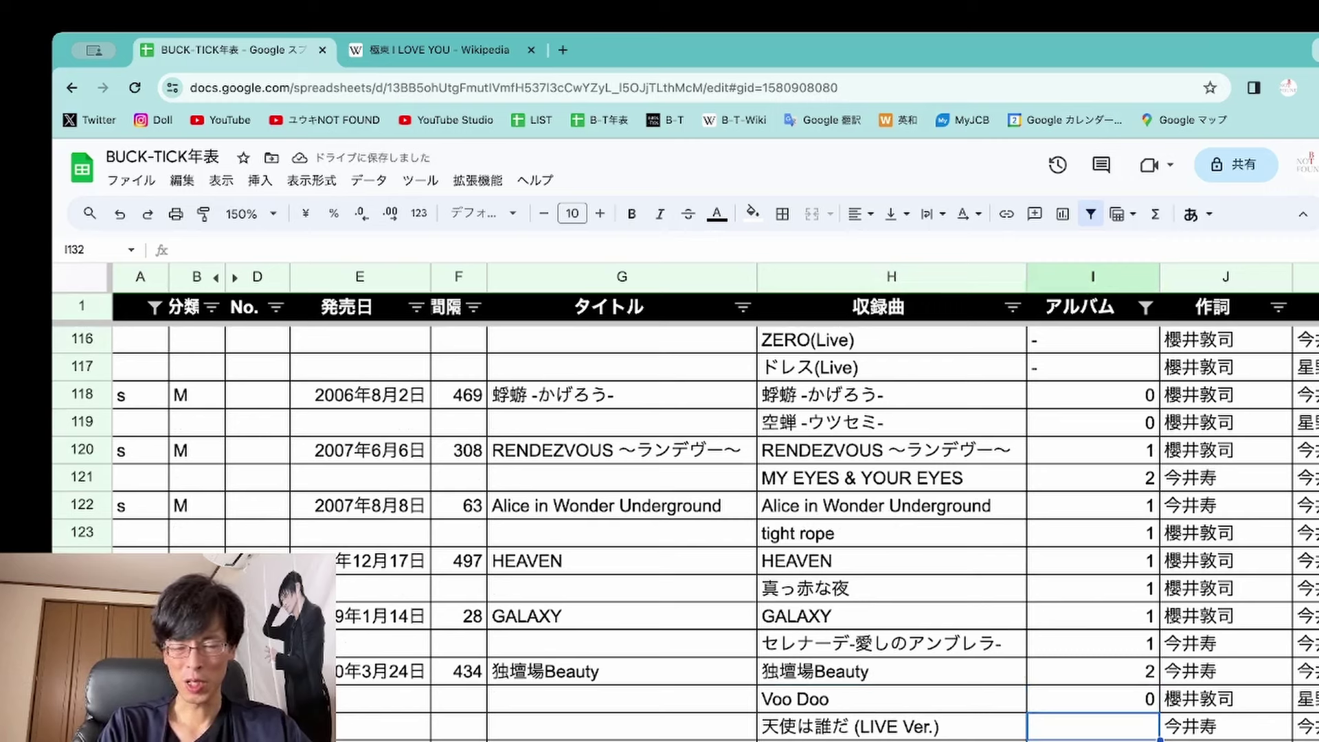
{"action": "type", "text": "-"}
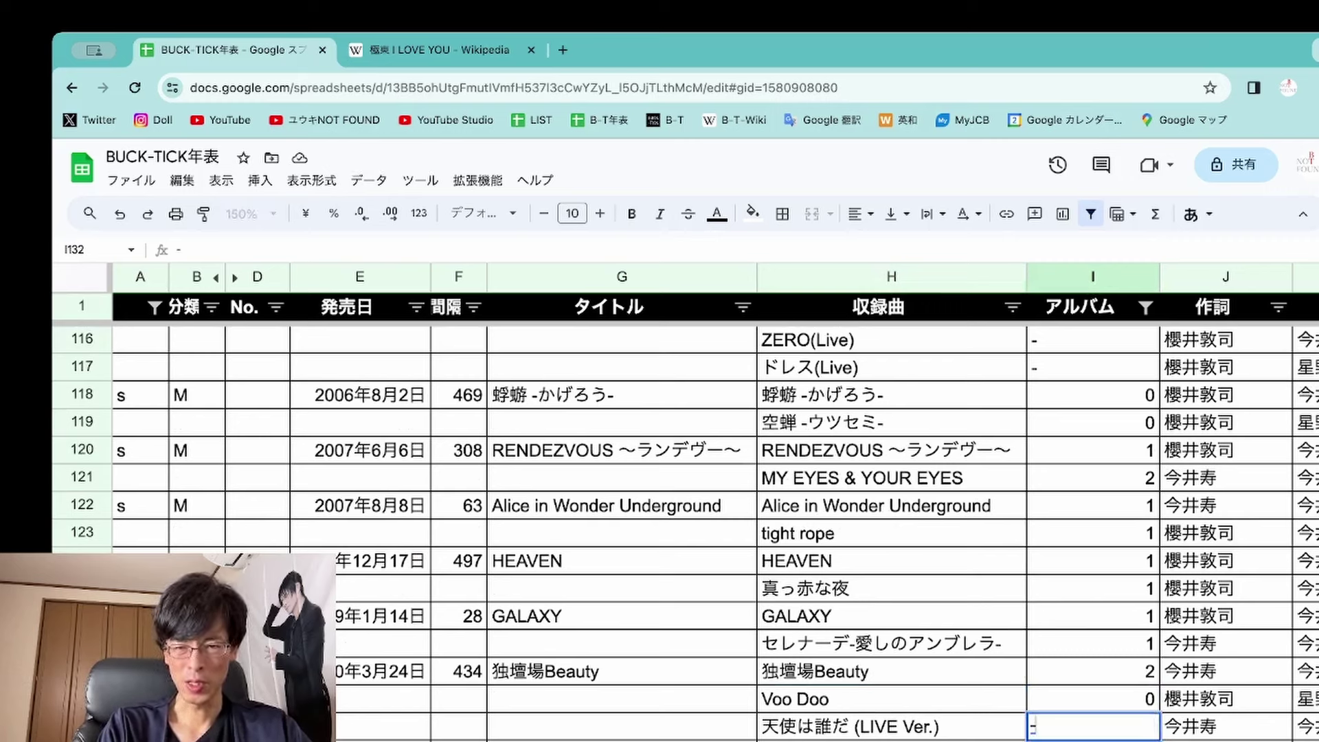
{"action": "key", "text": "Return"}
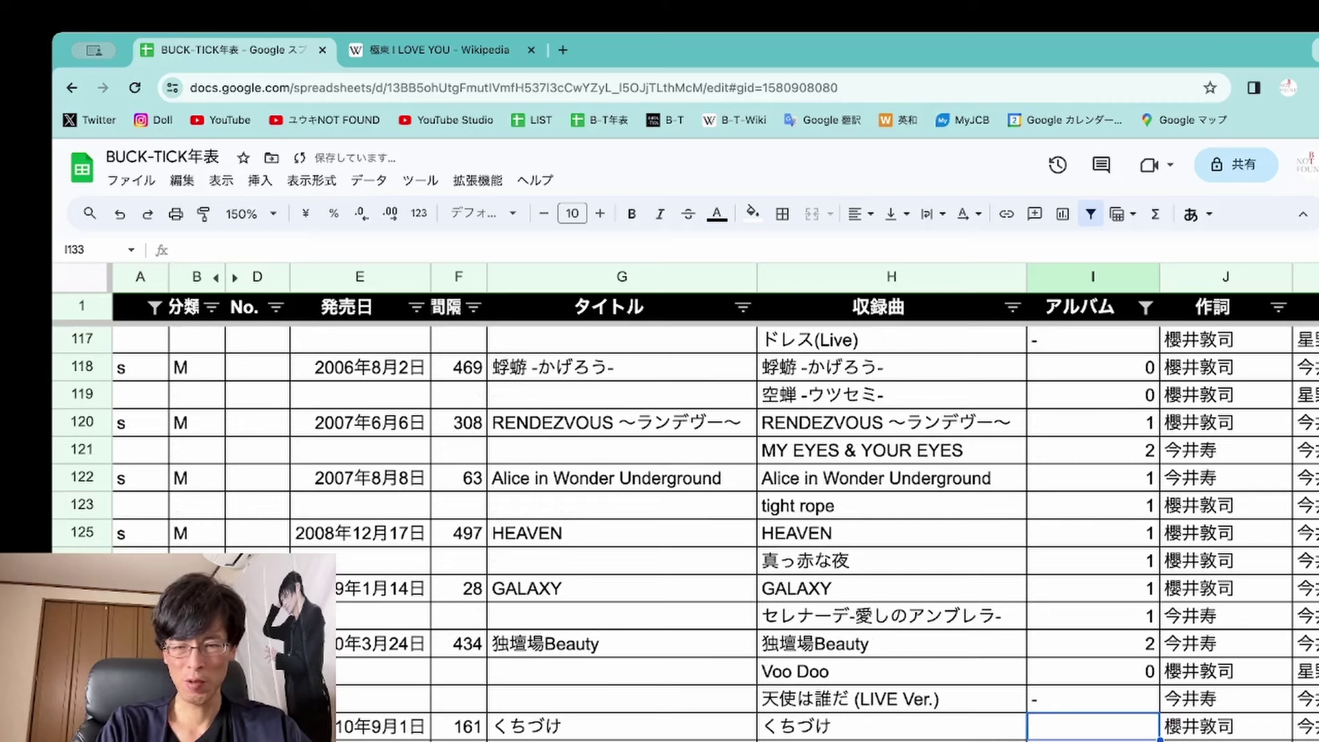
In the アルバム column, enter 1 for くちづけ and 妖月 -ようげつ- and a hyphen for くちづけ -屍鬼 TV size-
{"action": "type", "text": "1"}
{"action": "key", "text": "Return"}
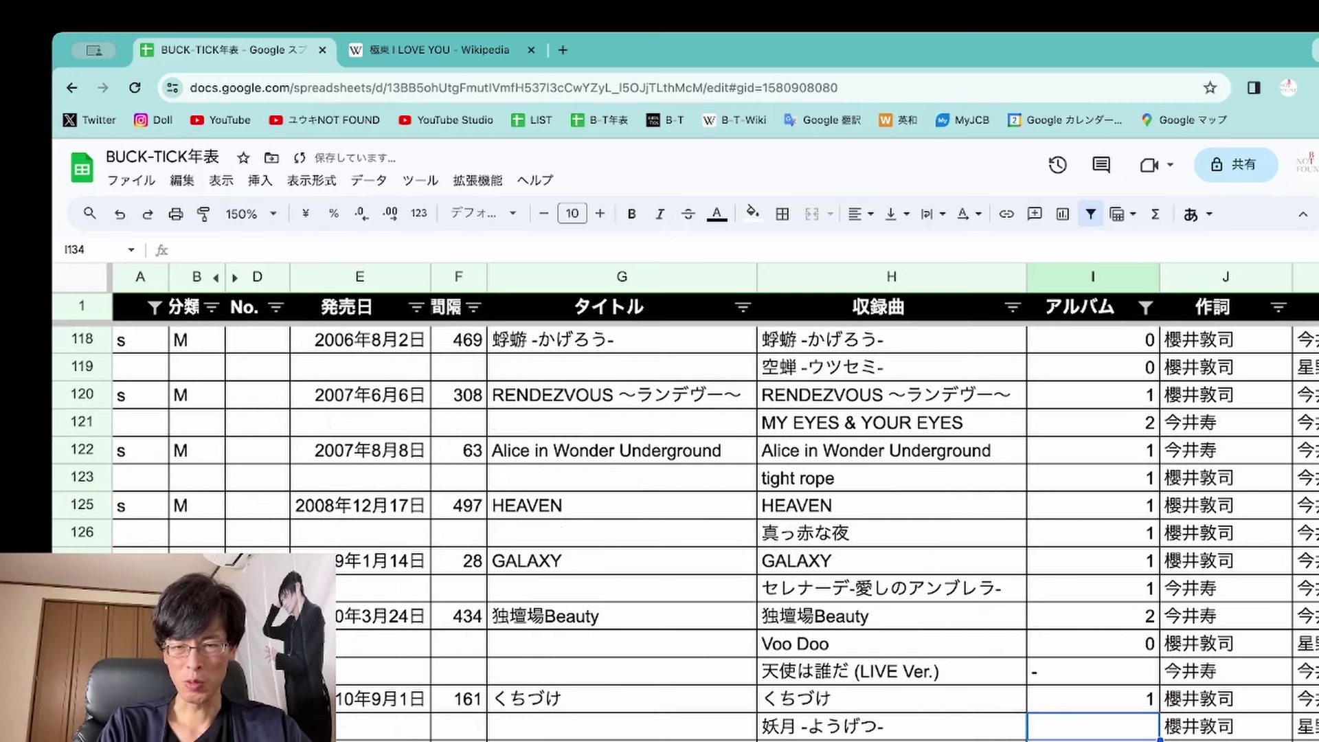
{"action": "type", "text": "1"}
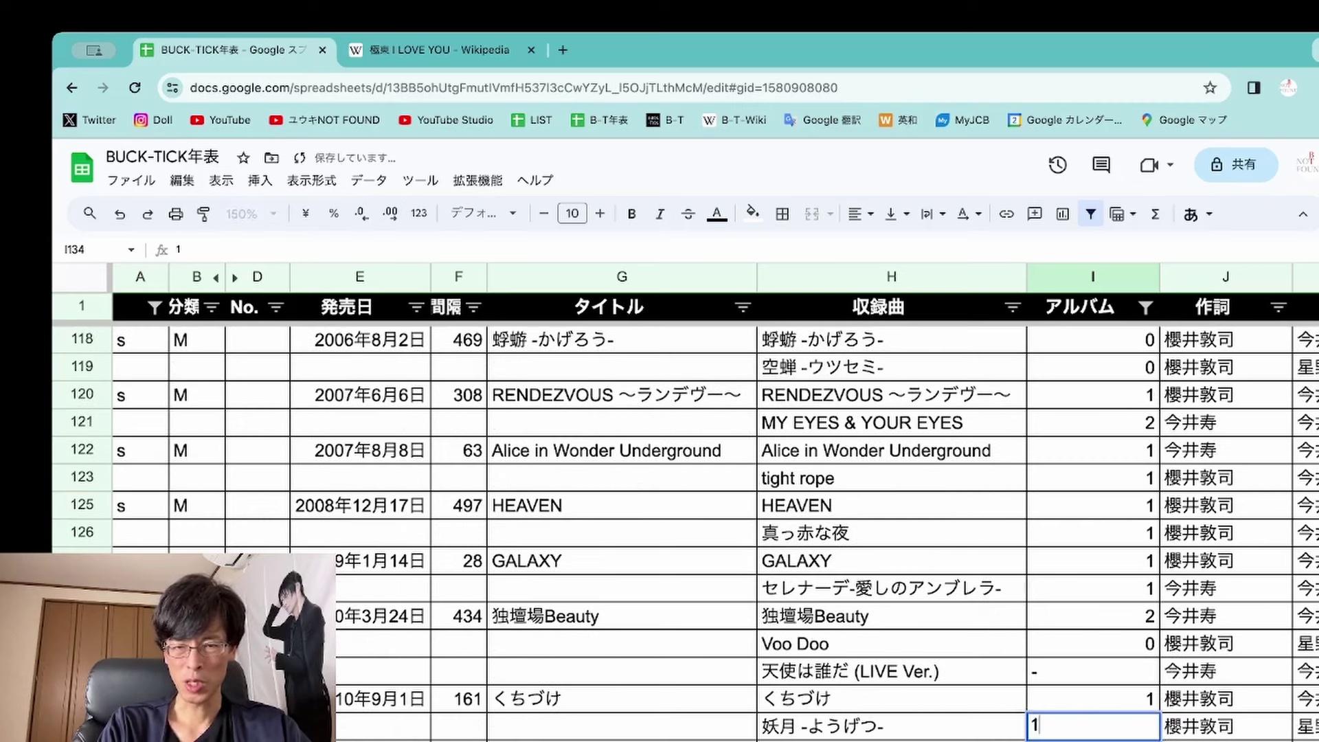
{"action": "key", "text": "Return"}
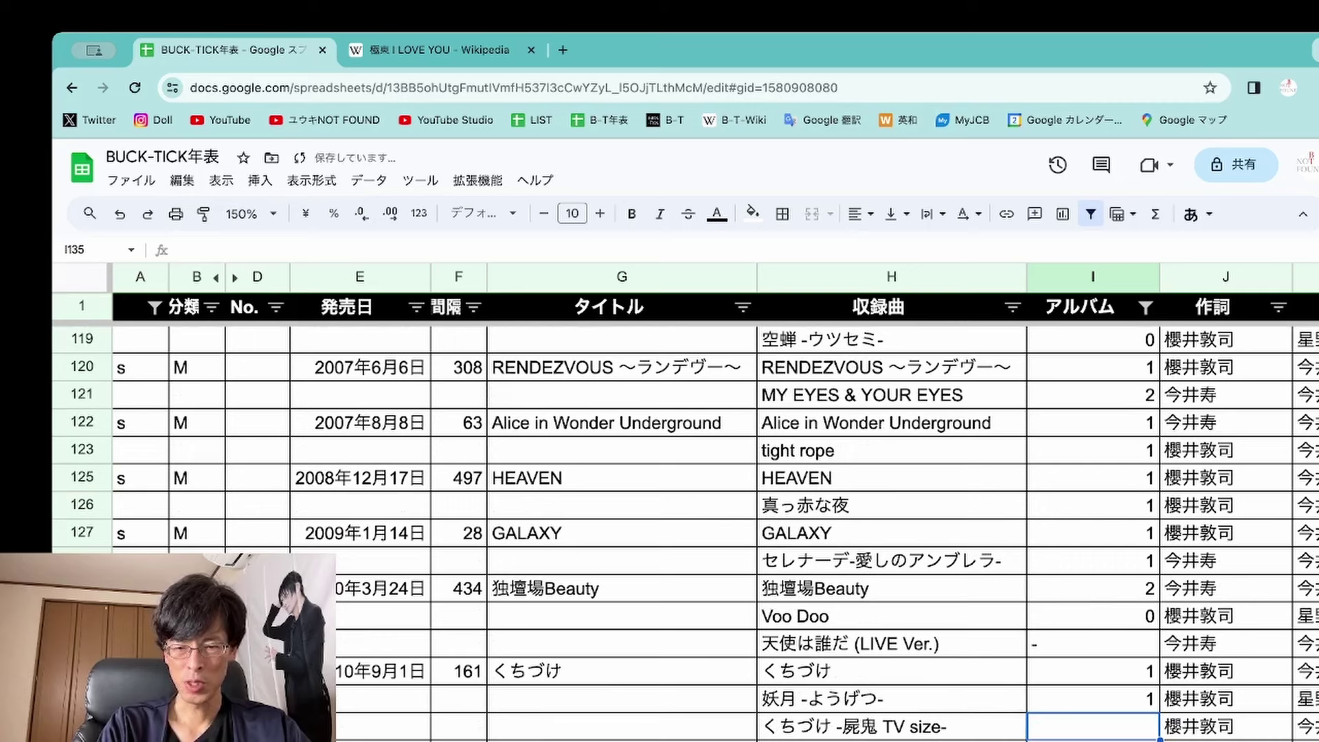
{"action": "type", "text": "-"}
{"action": "key", "text": "Return"}
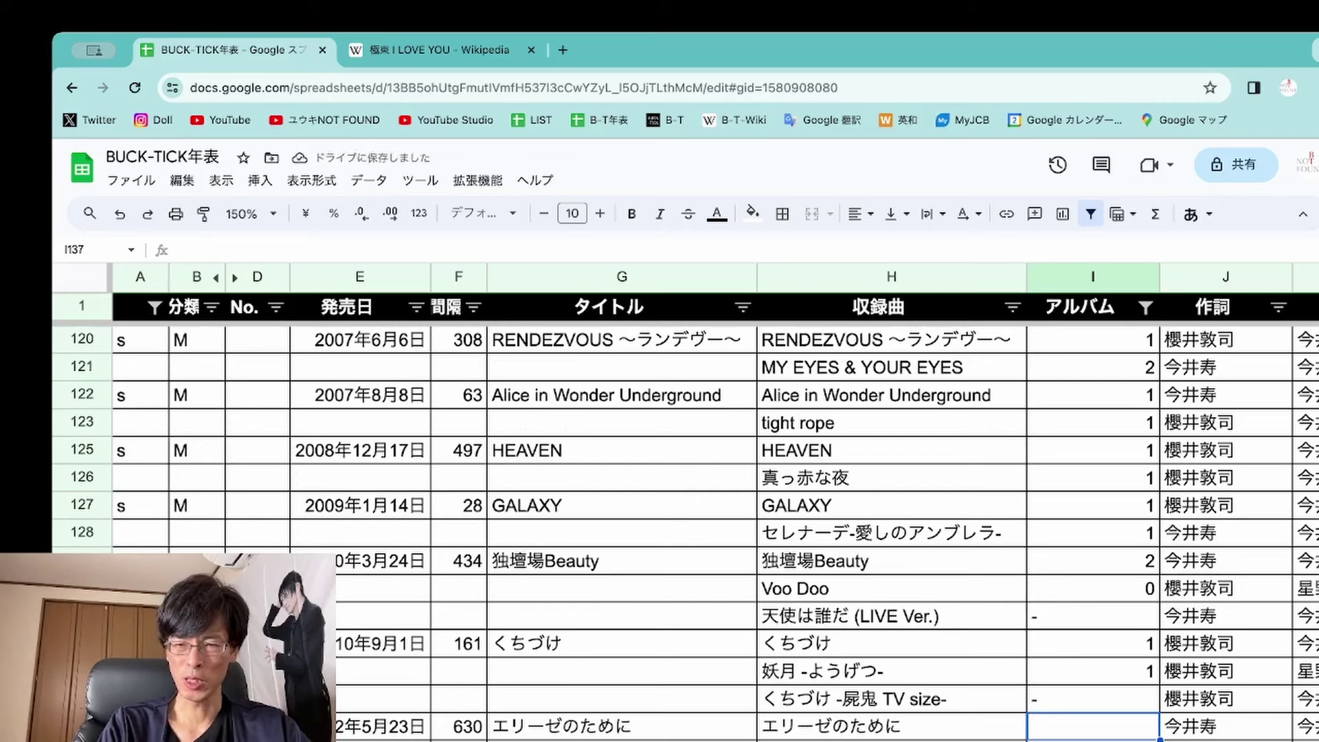
In the アルバム column, enter 1 for エリーゼのために and 夢見る宇宙 and 0 for SANE -type II-
{"action": "type", "text": "1"}
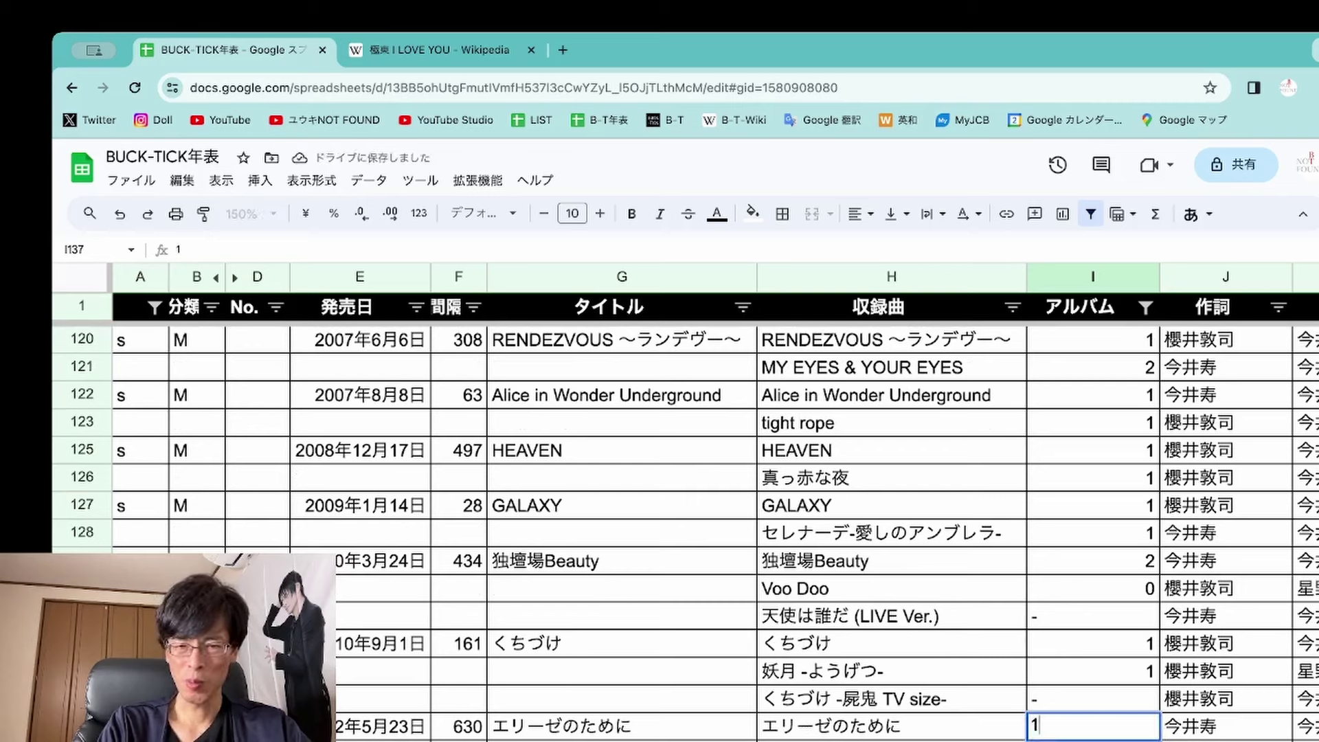
{"action": "key", "text": "Return"}
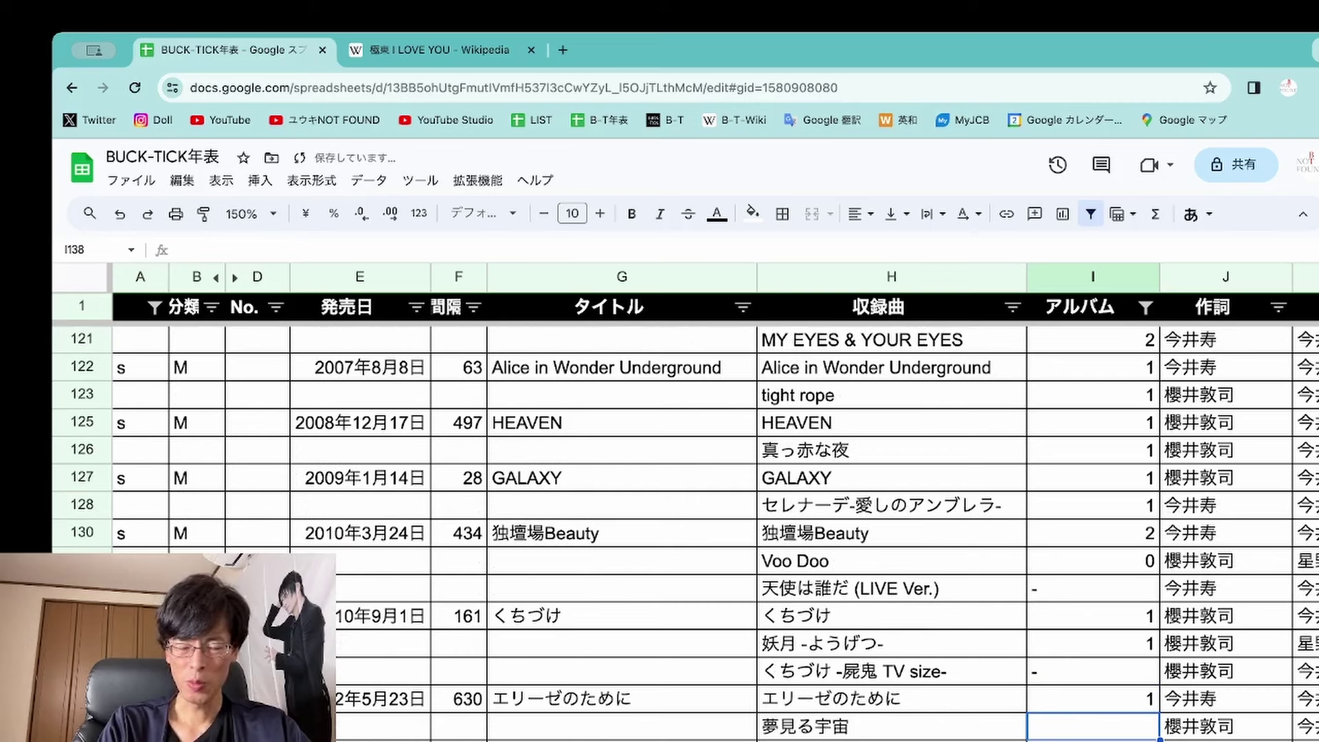
{"action": "type", "text": "1"}
{"action": "key", "text": "Return"}
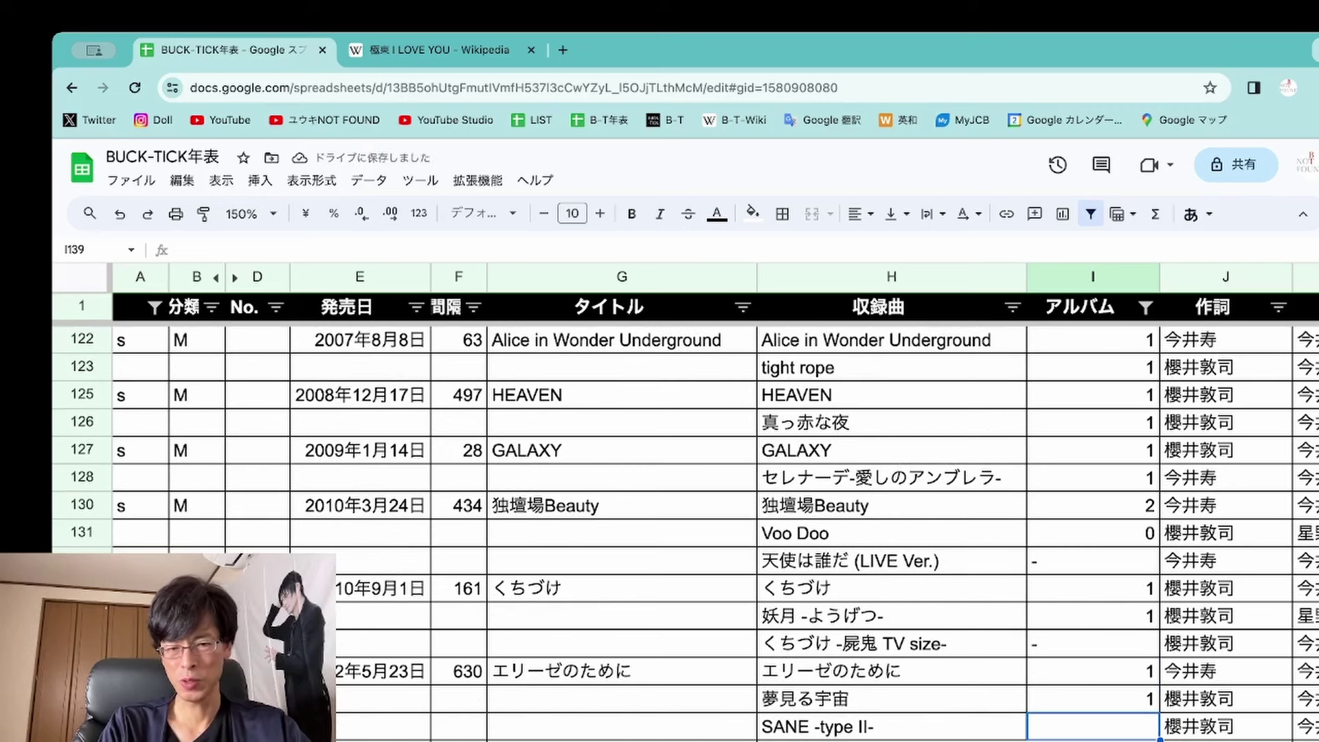
{"action": "type", "text": "0"}
{"action": "key", "text": "Return"}
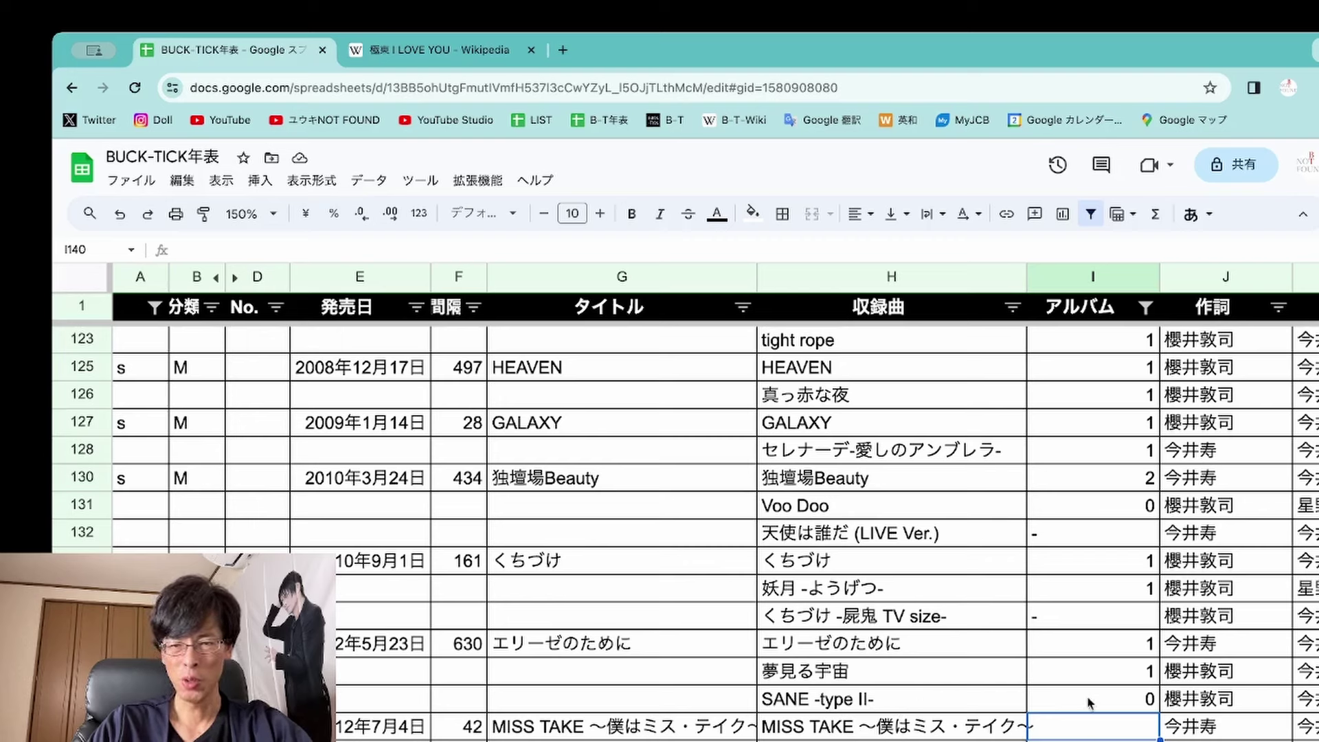
{"action": "left_click", "coordinate": [1116, 703]}
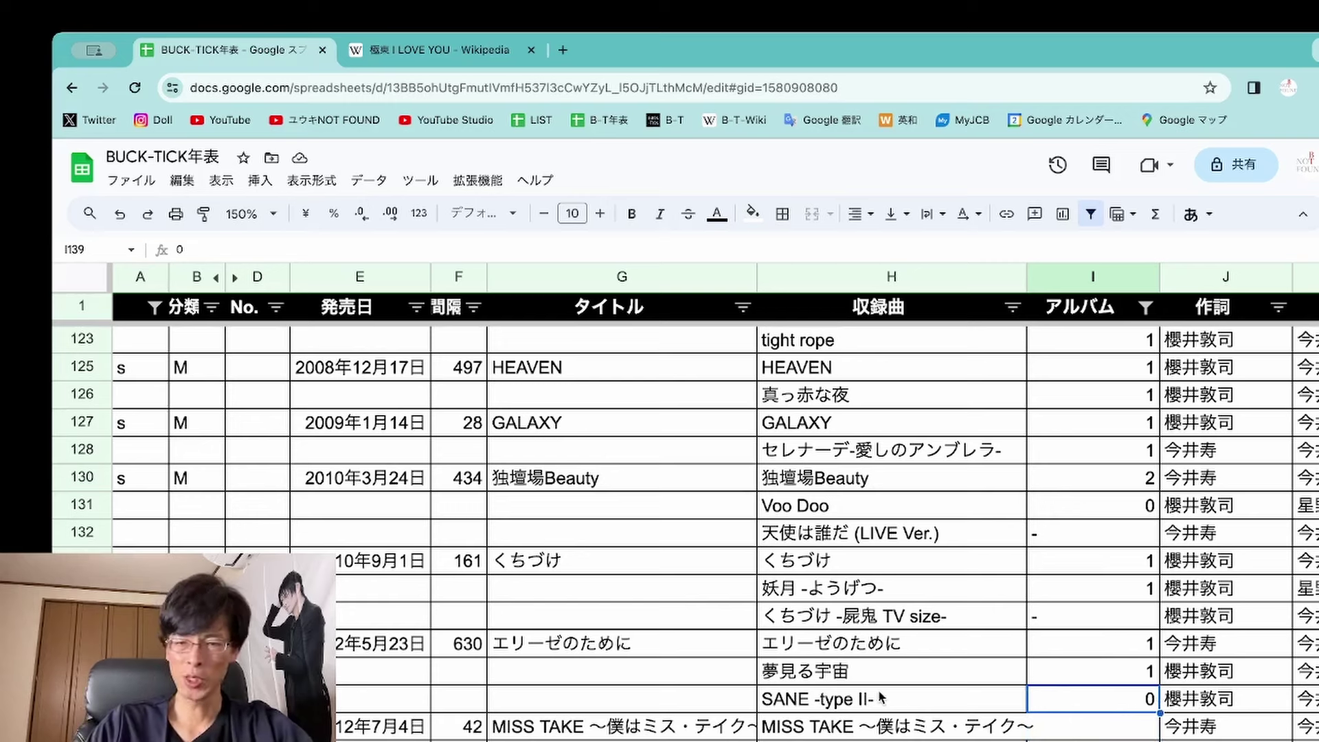
{"action": "scroll", "coordinate": [880, 689], "scroll_direction": "down", "scroll_amount": 2}
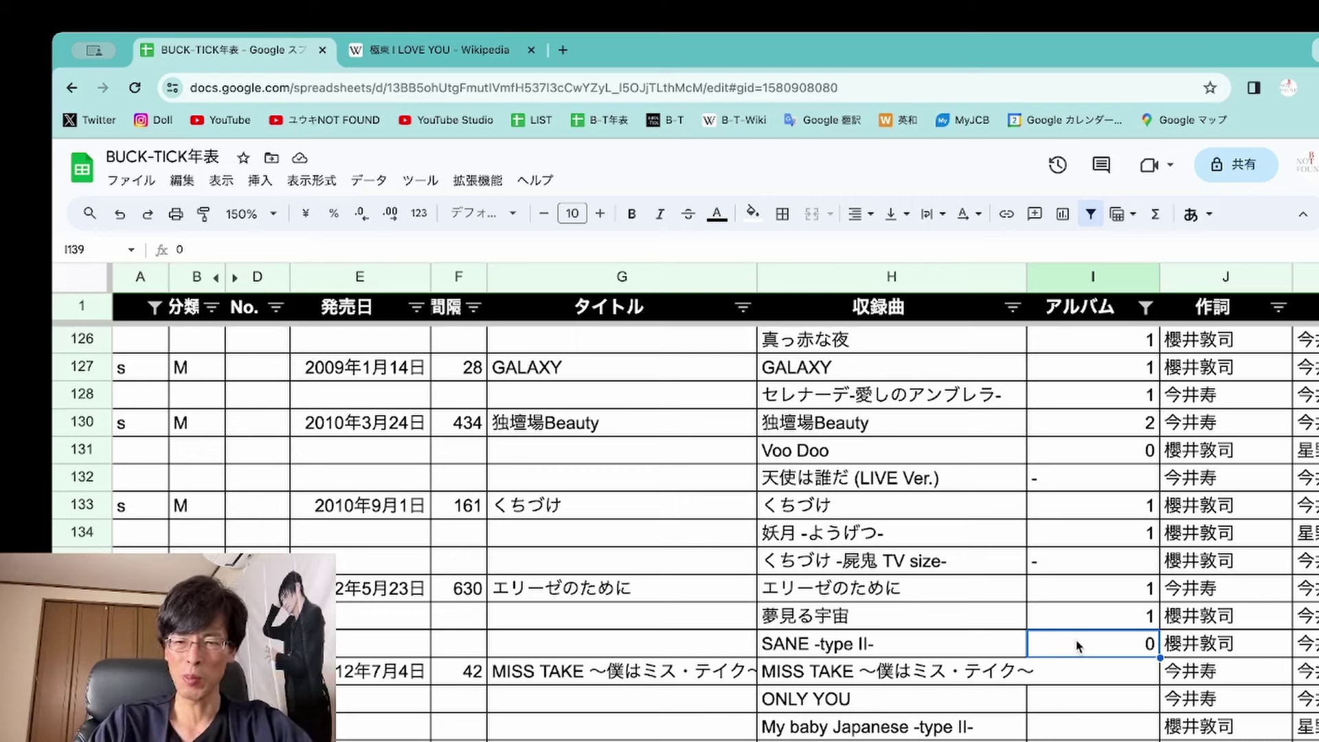
In the アルバム column, enter 1 for MISS TAKE 〜僕はミス・テイク〜 and ONLY YOU and 0 for My baby Japanese -type II-
{"action": "left_click", "coordinate": [1070, 667]}
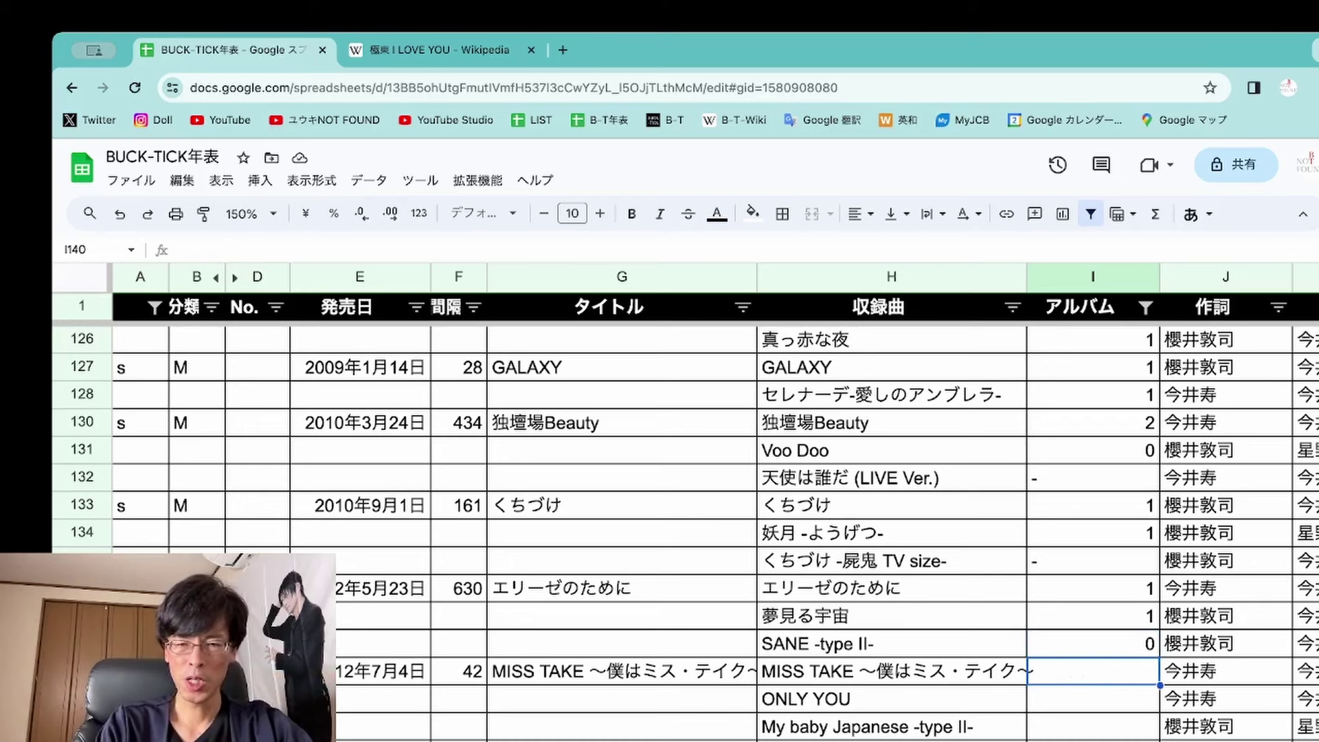
{"action": "type", "text": "1"}
{"action": "key", "text": "Return"}
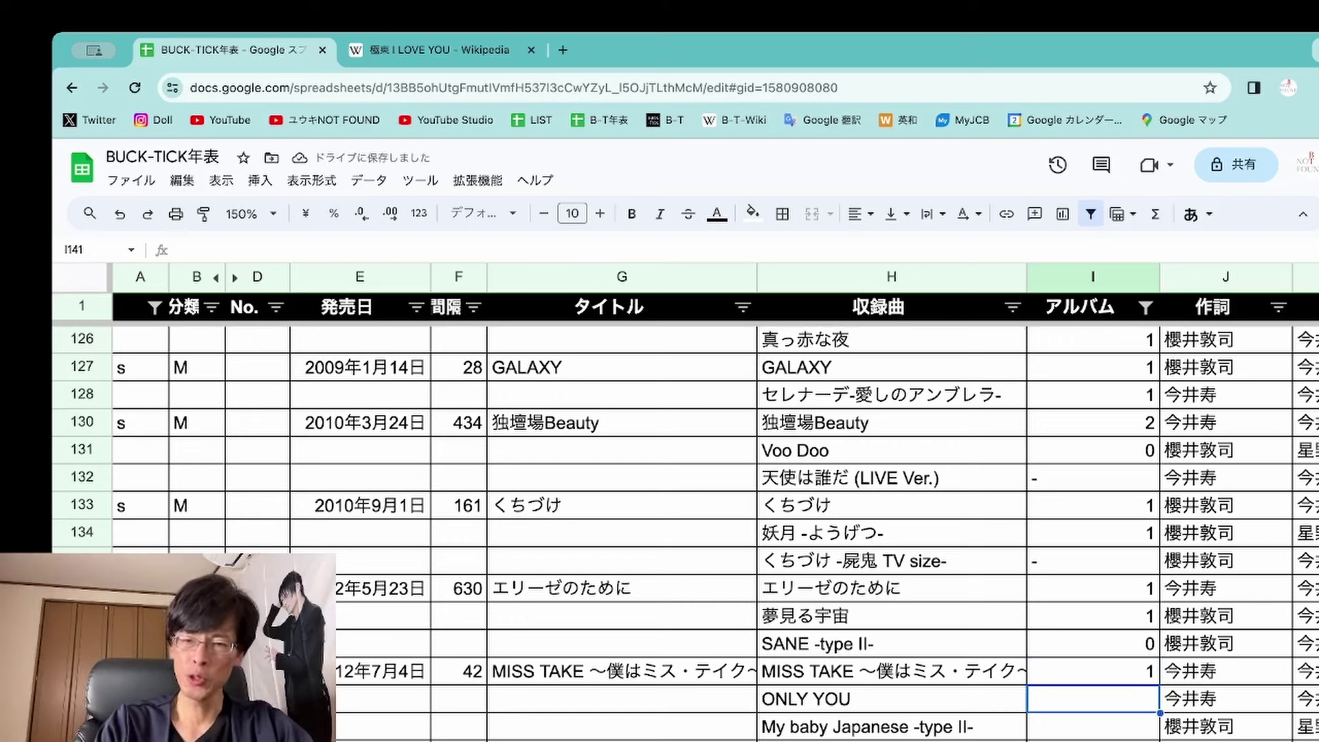
{"action": "type", "text": "1"}
{"action": "key", "text": "Return"}
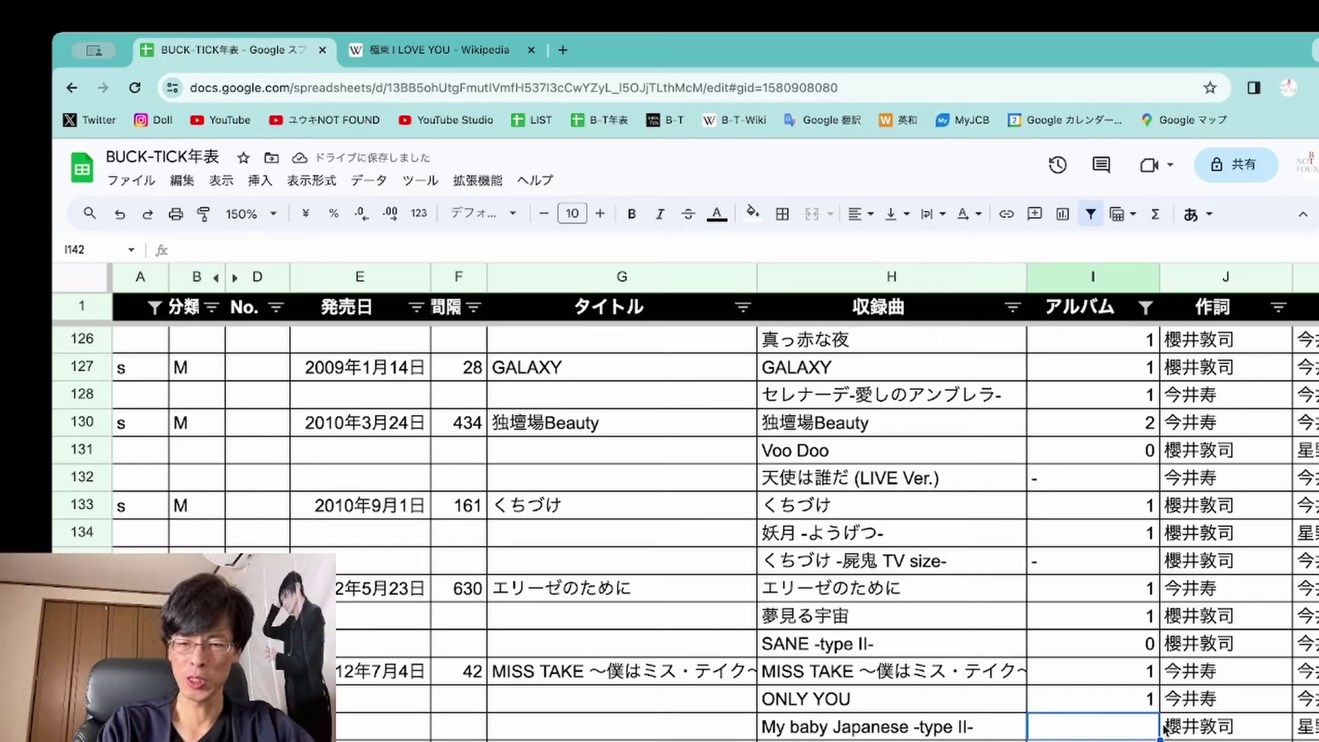
{"action": "type", "text": "0"}
{"action": "key", "text": "Return"}
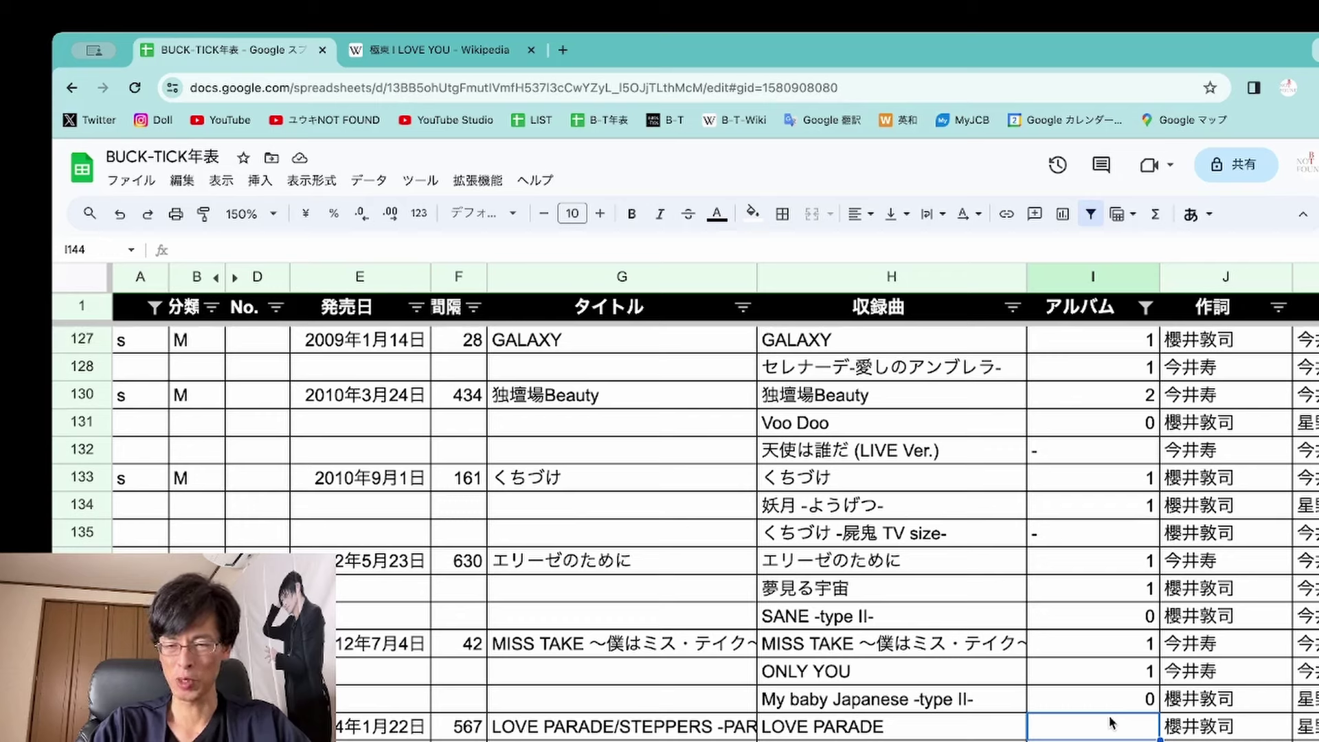
Enter 0 in the アルバム column for both LOVE PARADE and STEPPERS -PARADE
{"action": "scroll", "coordinate": [1111, 722], "scroll_direction": "down", "scroll_amount": 3}
{"action": "key", "text": "Up"}
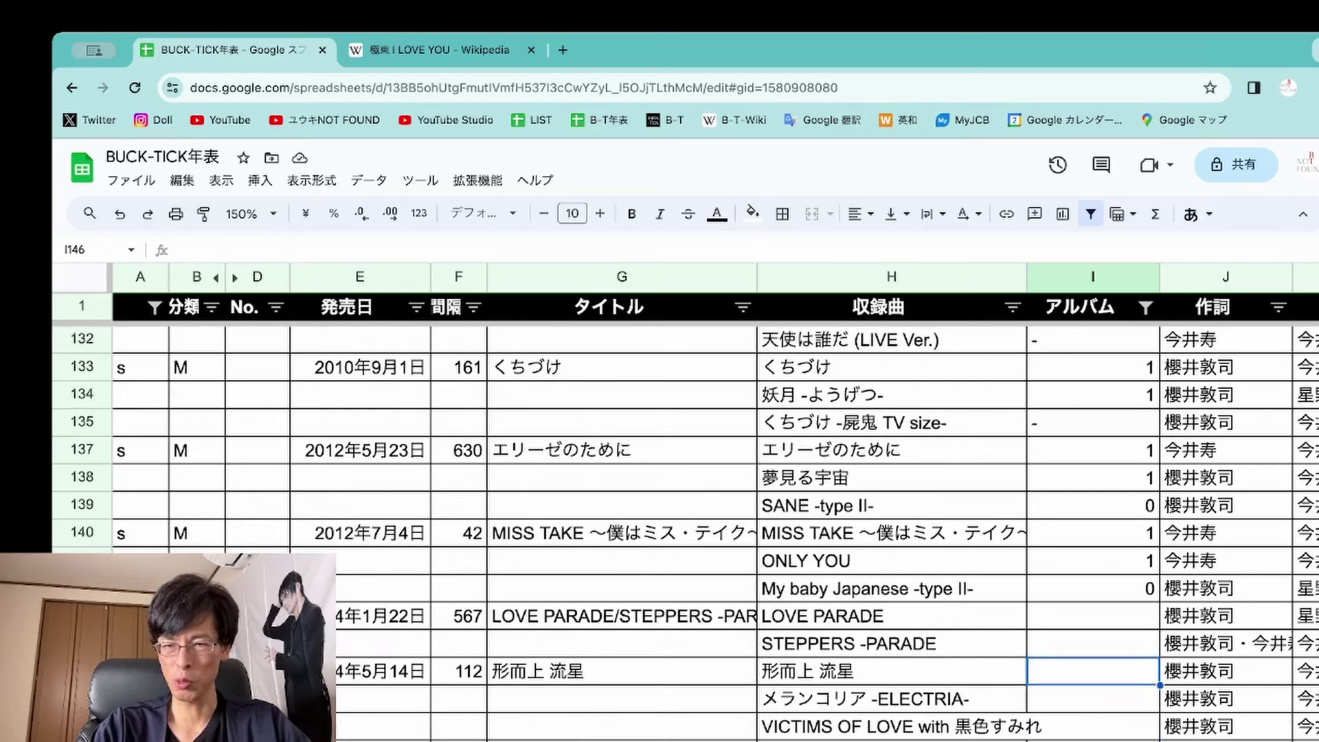
{"action": "left_click", "coordinate": [1093, 615]}
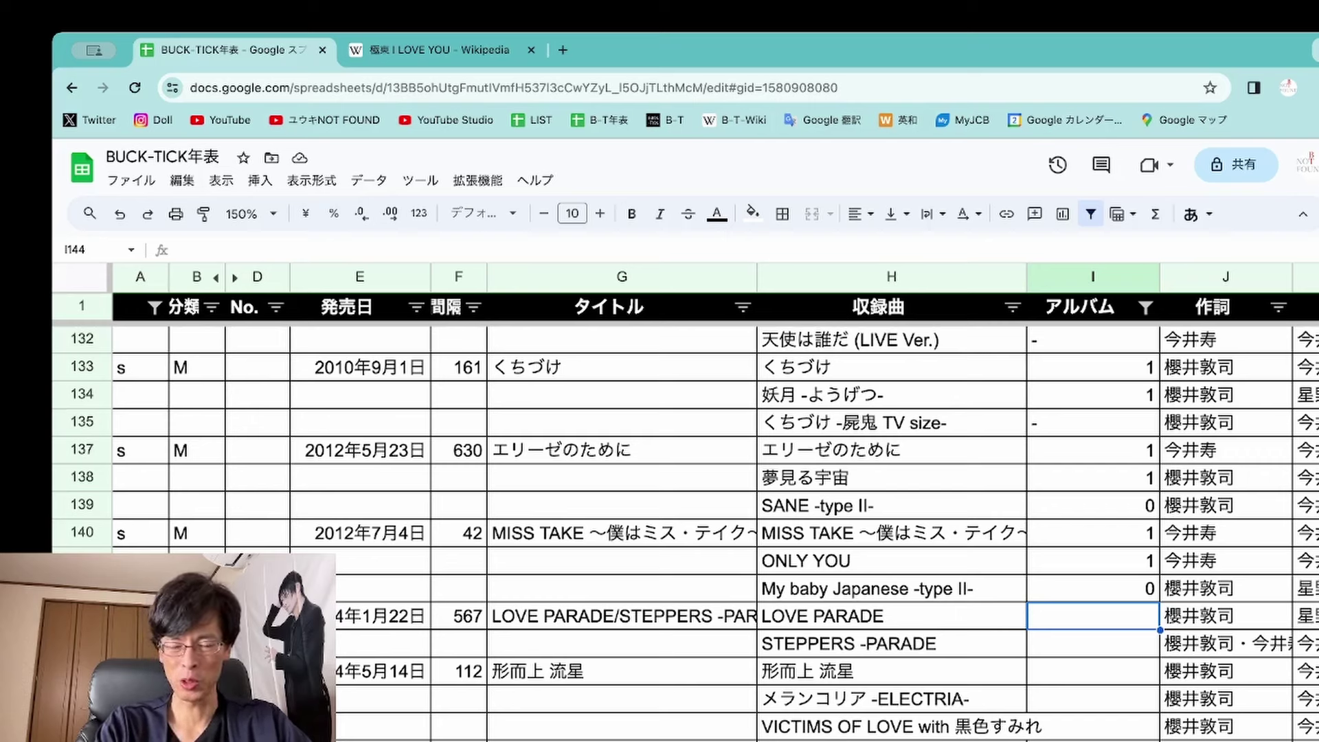
{"action": "type", "text": "0"}
{"action": "key", "text": "Return"}
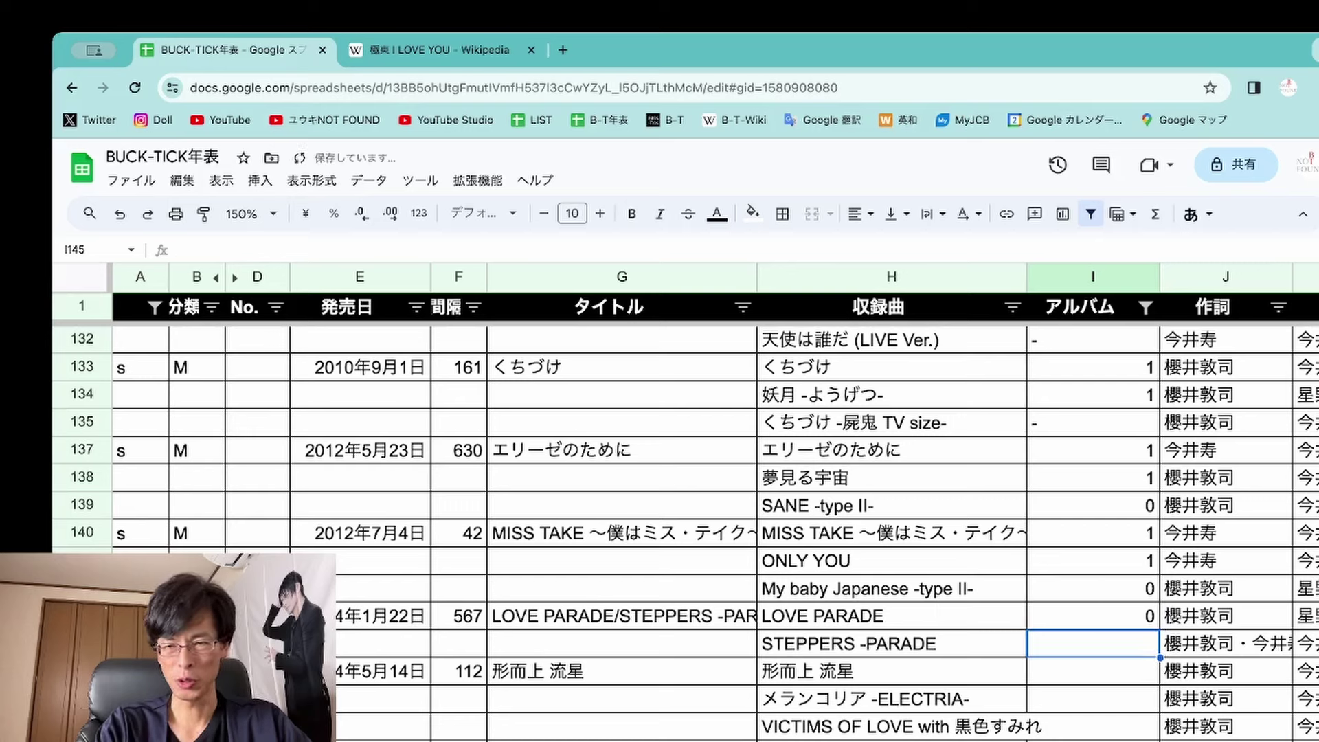
{"action": "type", "text": "0"}
{"action": "key", "text": "Return"}
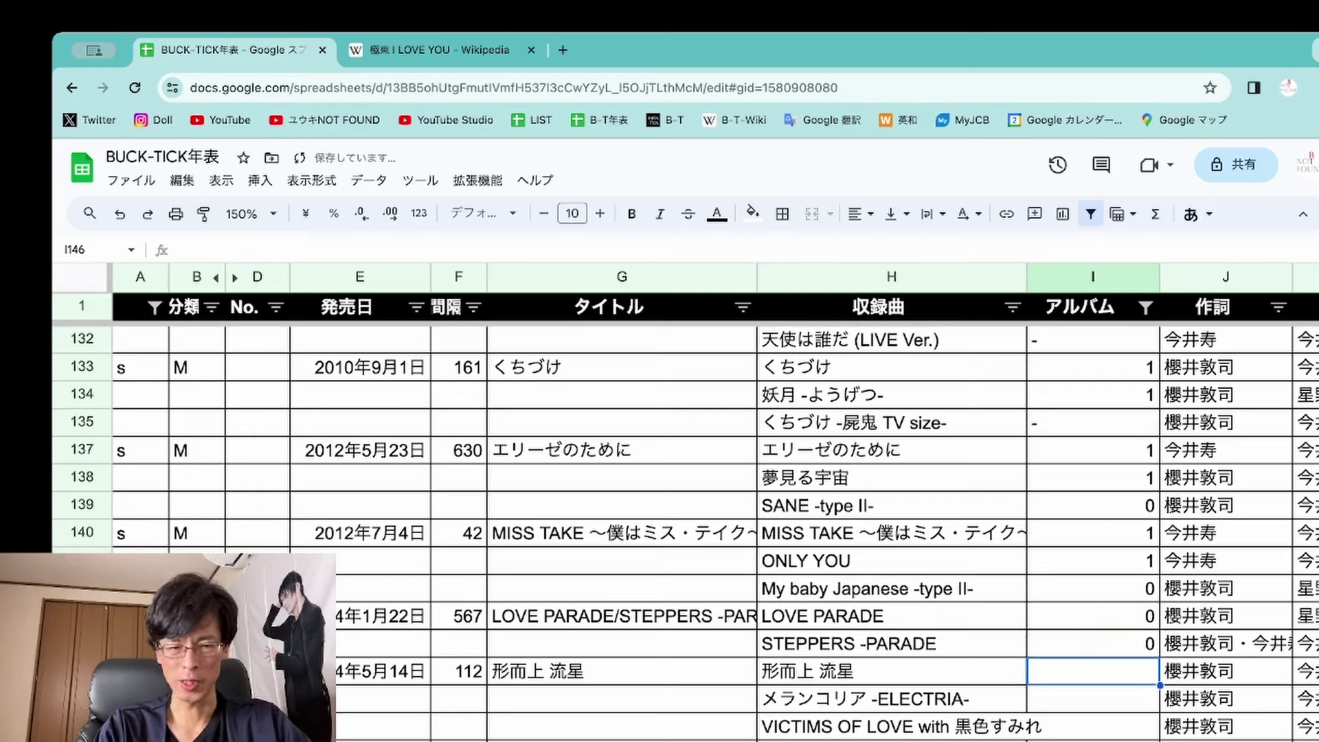
In the アルバム column, enter 1 for 形而上 流星 and メランコリア -ELECTRIA- and 2 for VICTIMS OF LOVE with 黒色すみれ
{"action": "type", "text": "1"}
{"action": "key", "text": "Return"}
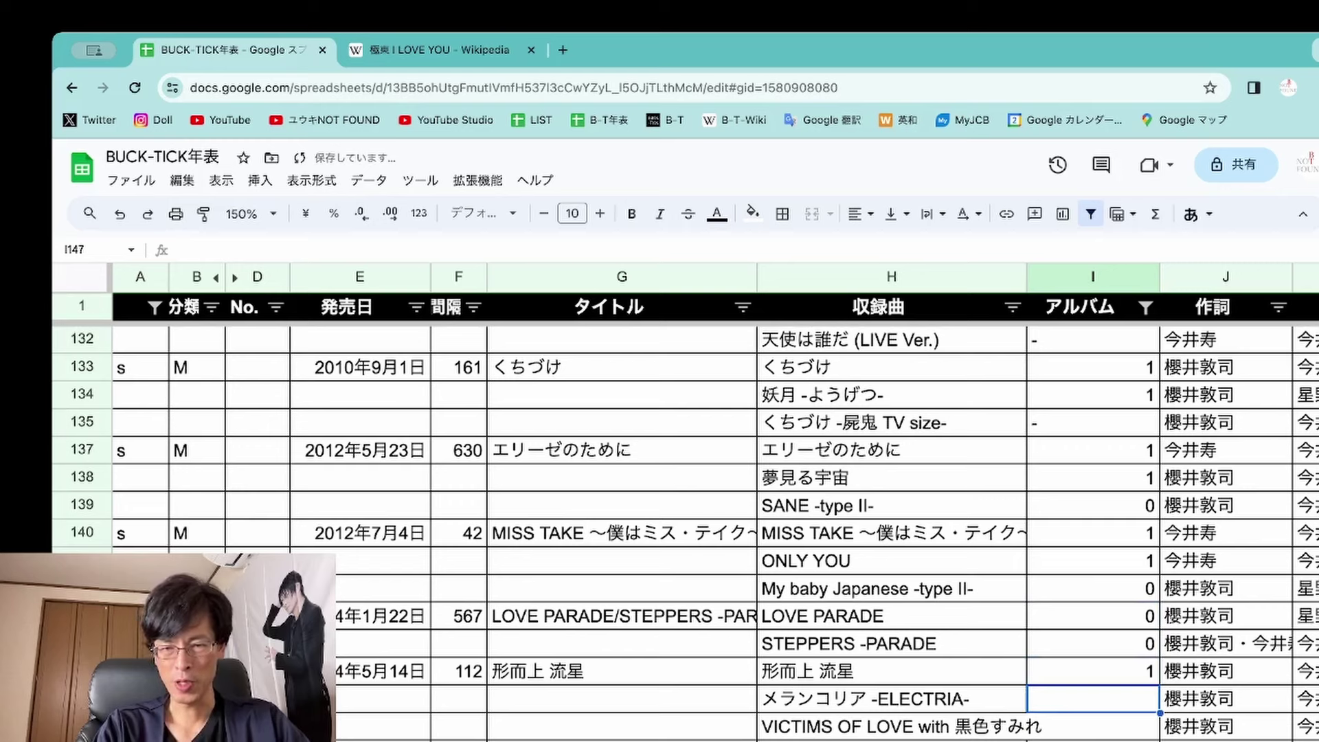
{"action": "type", "text": "1"}
{"action": "key", "text": "Return"}
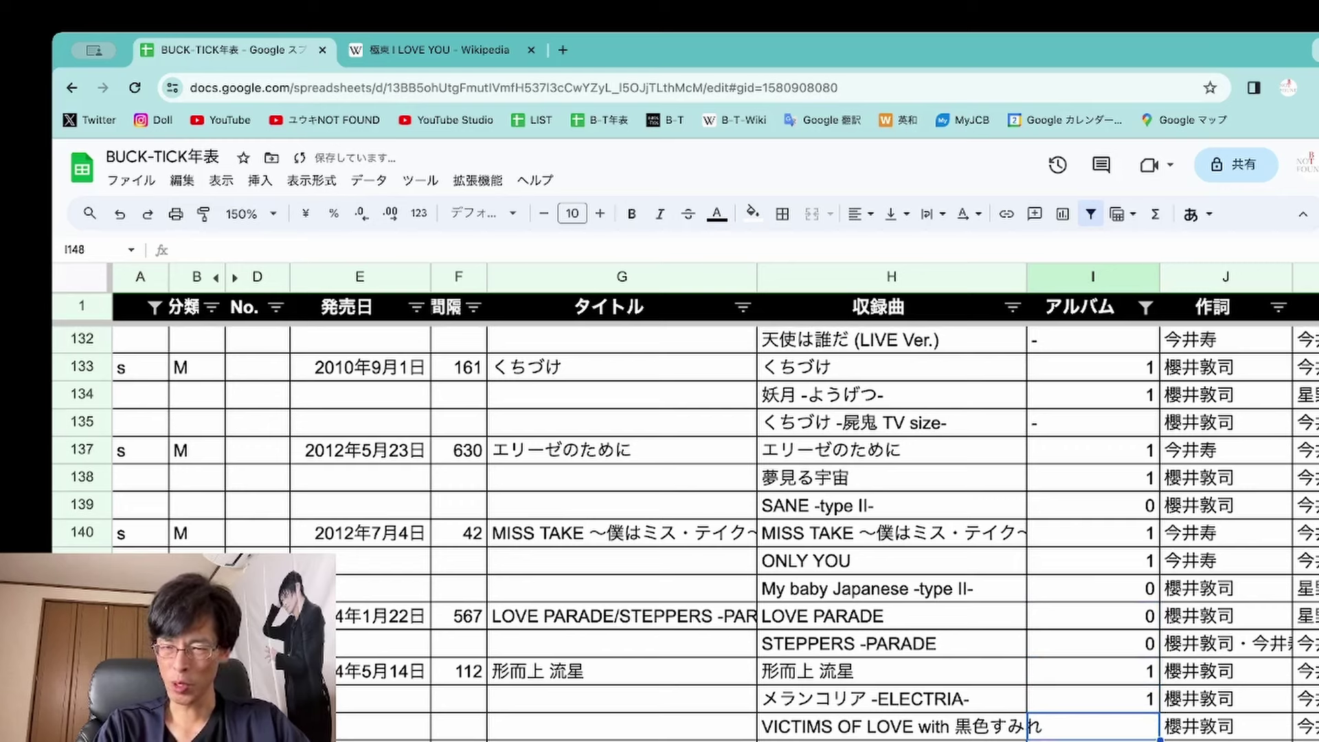
{"action": "left_click", "coordinate": [1092, 699]}
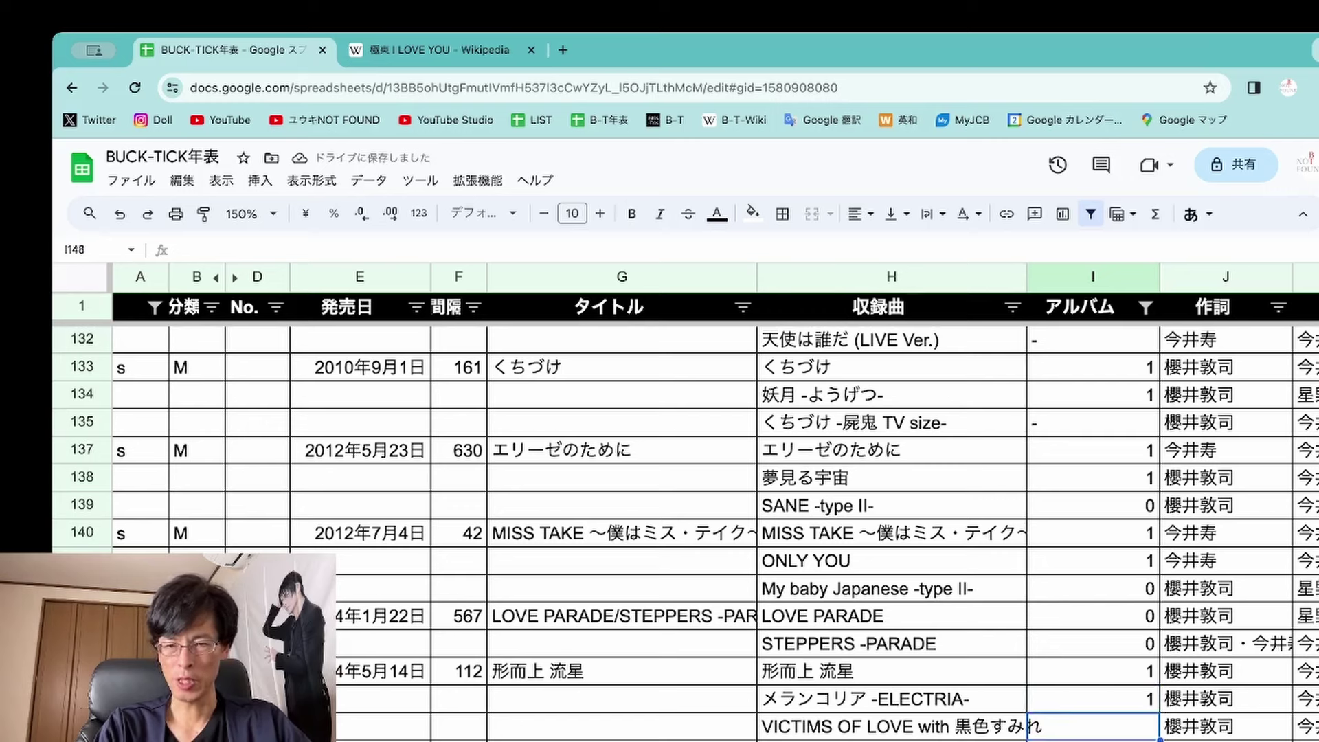
{"action": "left_click", "coordinate": [1092, 726]}
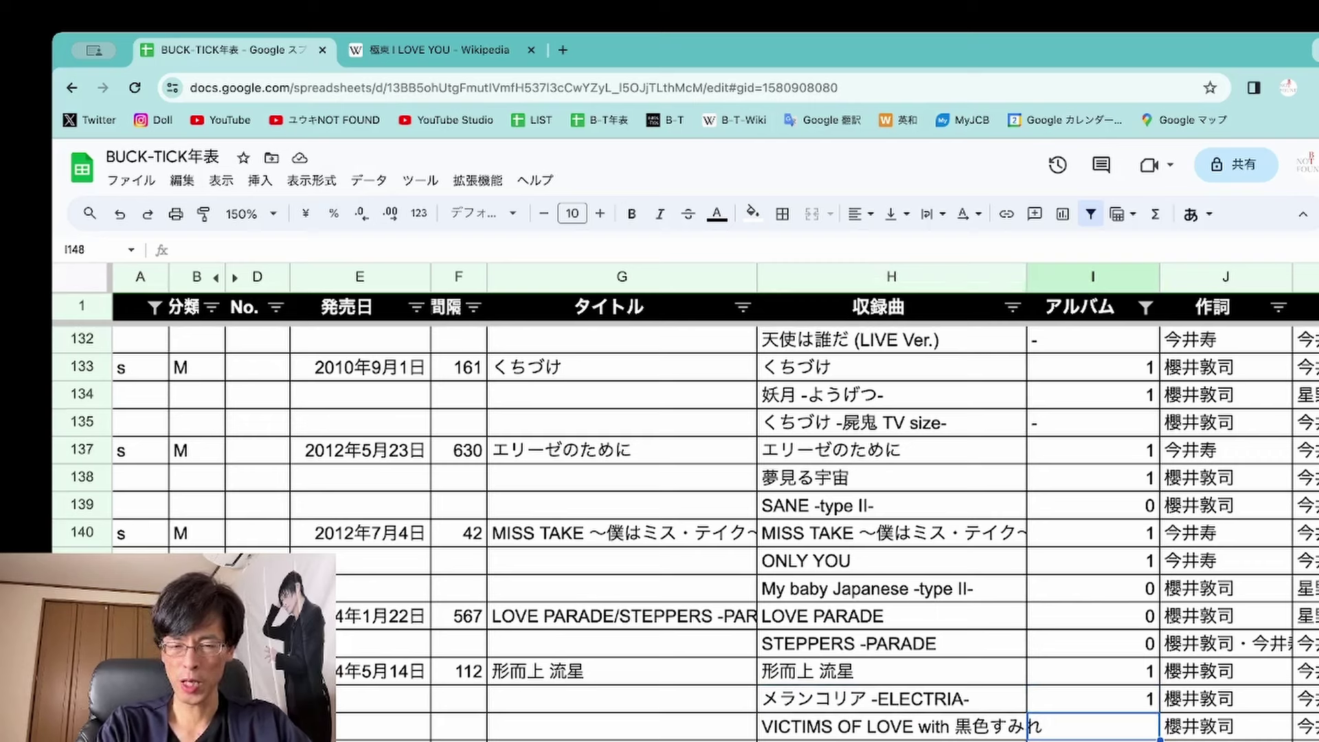
{"action": "type", "text": "0"}
{"action": "key", "text": "BackSpace"}
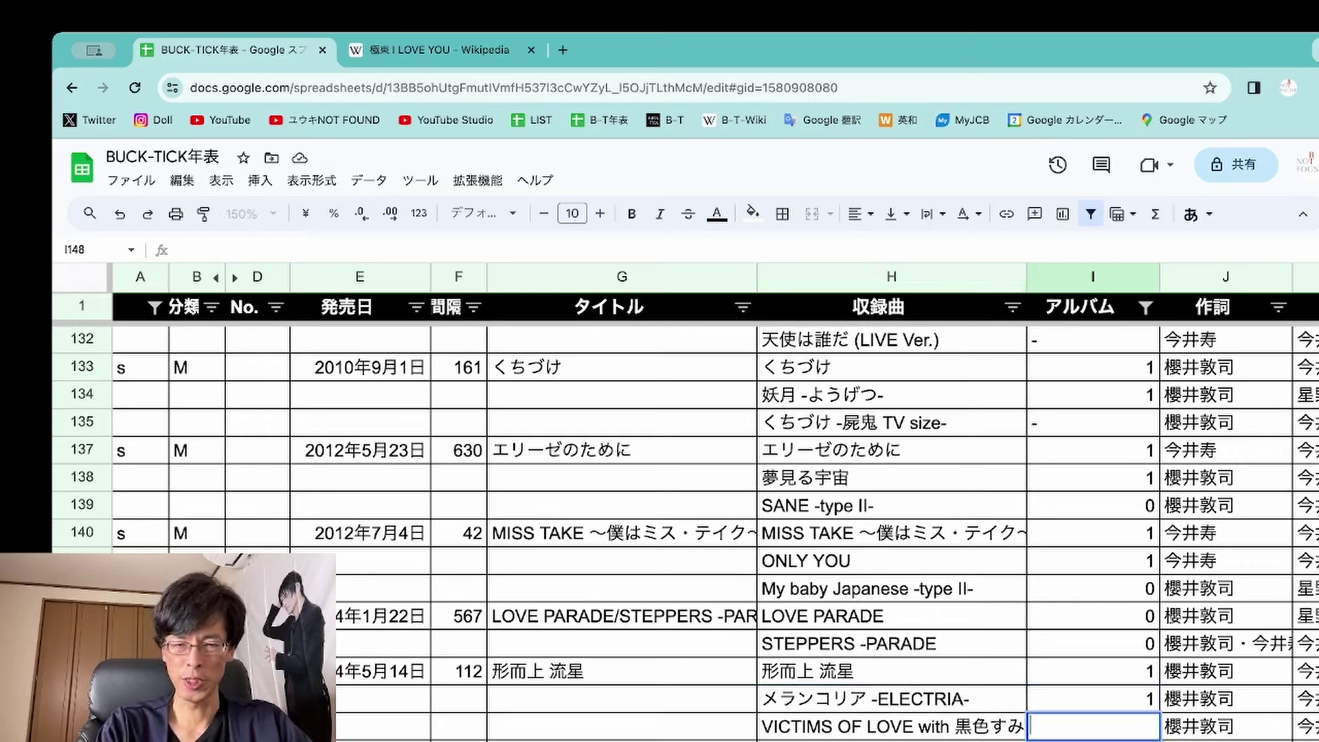
{"action": "type", "text": "2"}
{"action": "key", "text": "Return"}
{"action": "key", "text": "Return"}
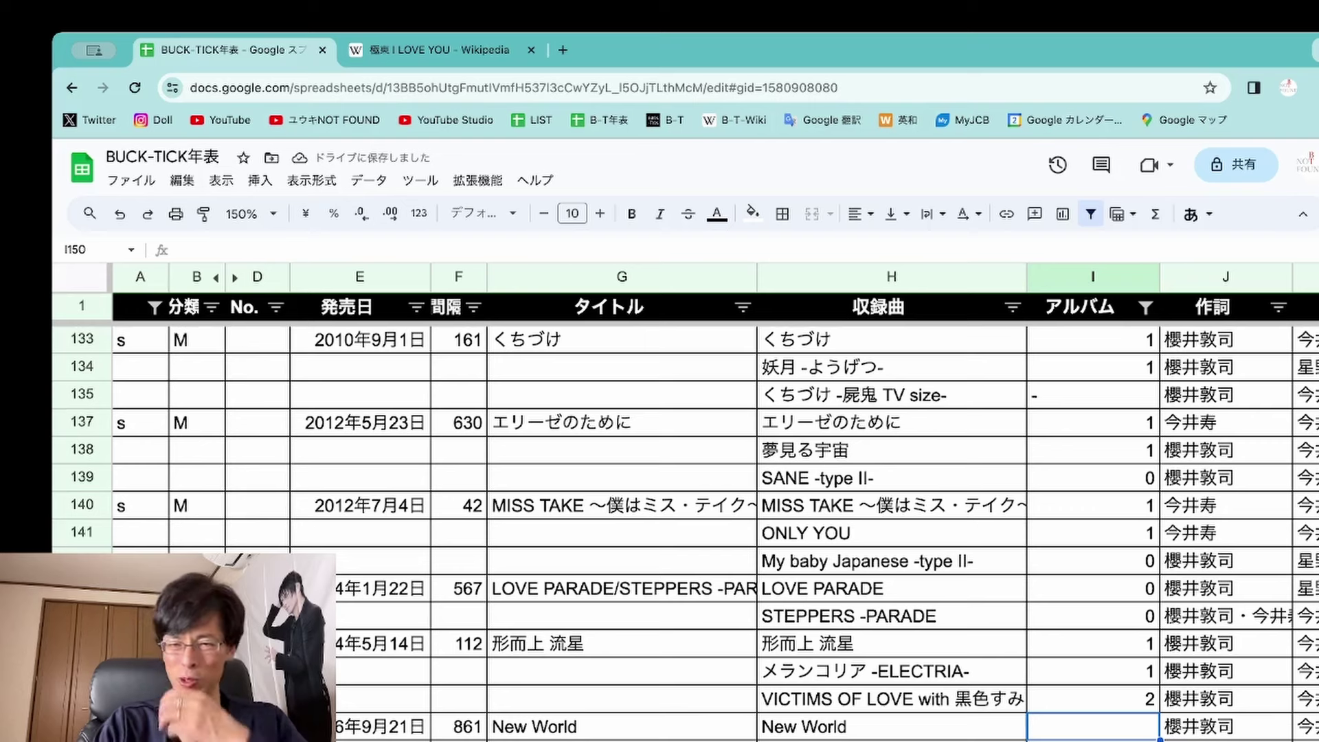
{"action": "left_click", "coordinate": [1092, 699]}
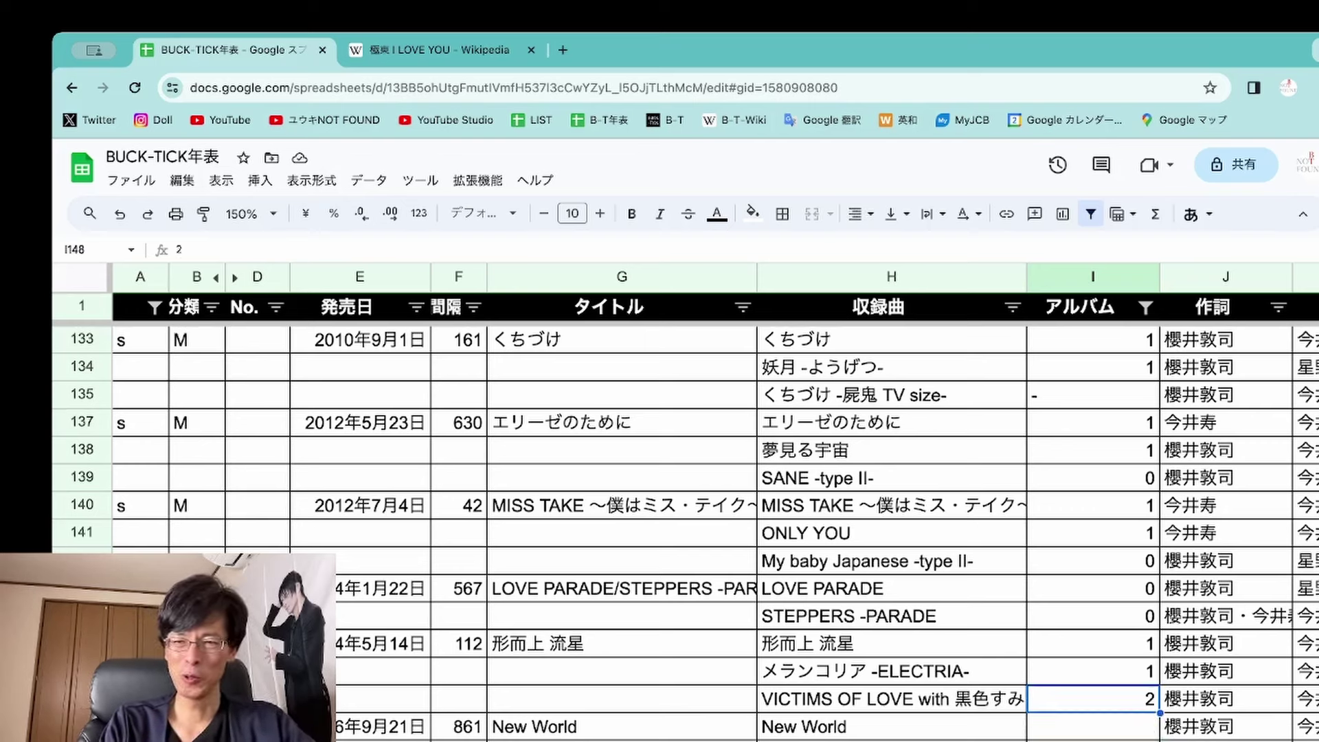
Enter 1 in the アルバム column for New World and Devil's Wings -type2-
{"action": "left_click", "coordinate": [1093, 726]}
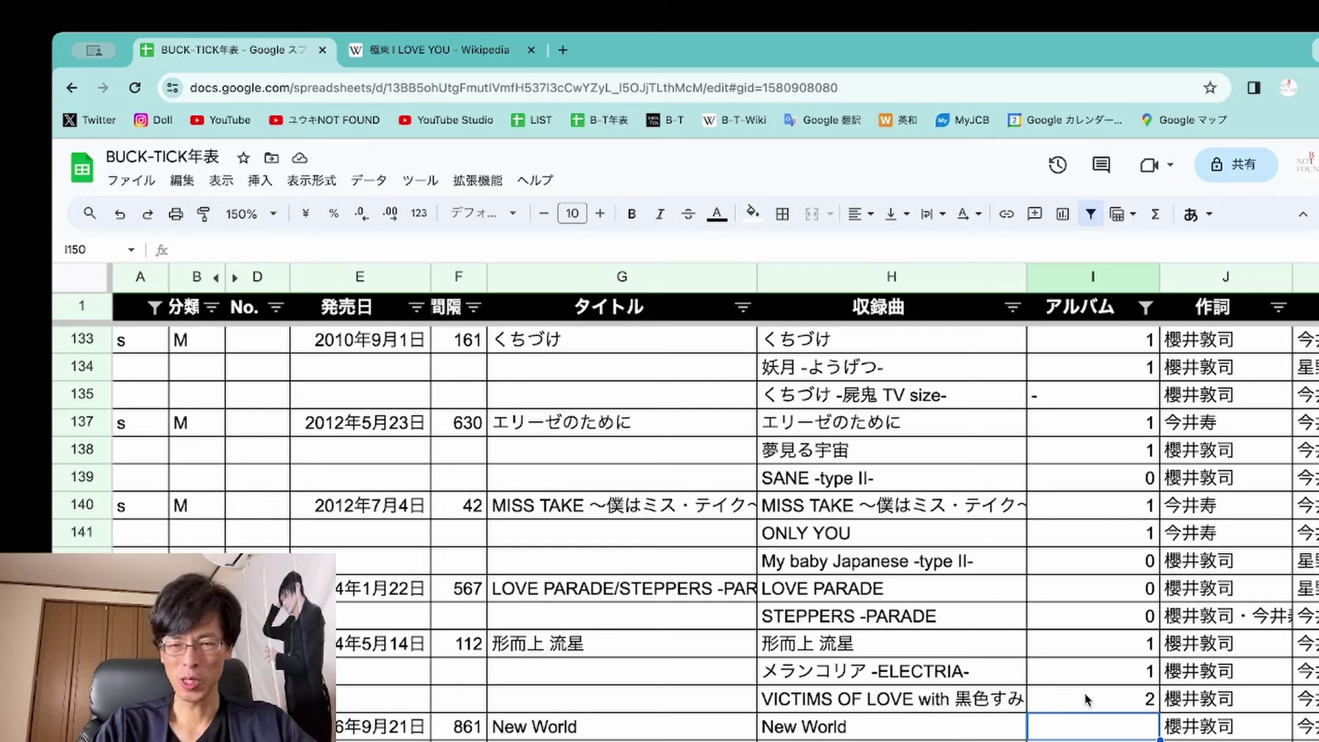
{"action": "type", "text": "1"}
{"action": "key", "text": "Return"}
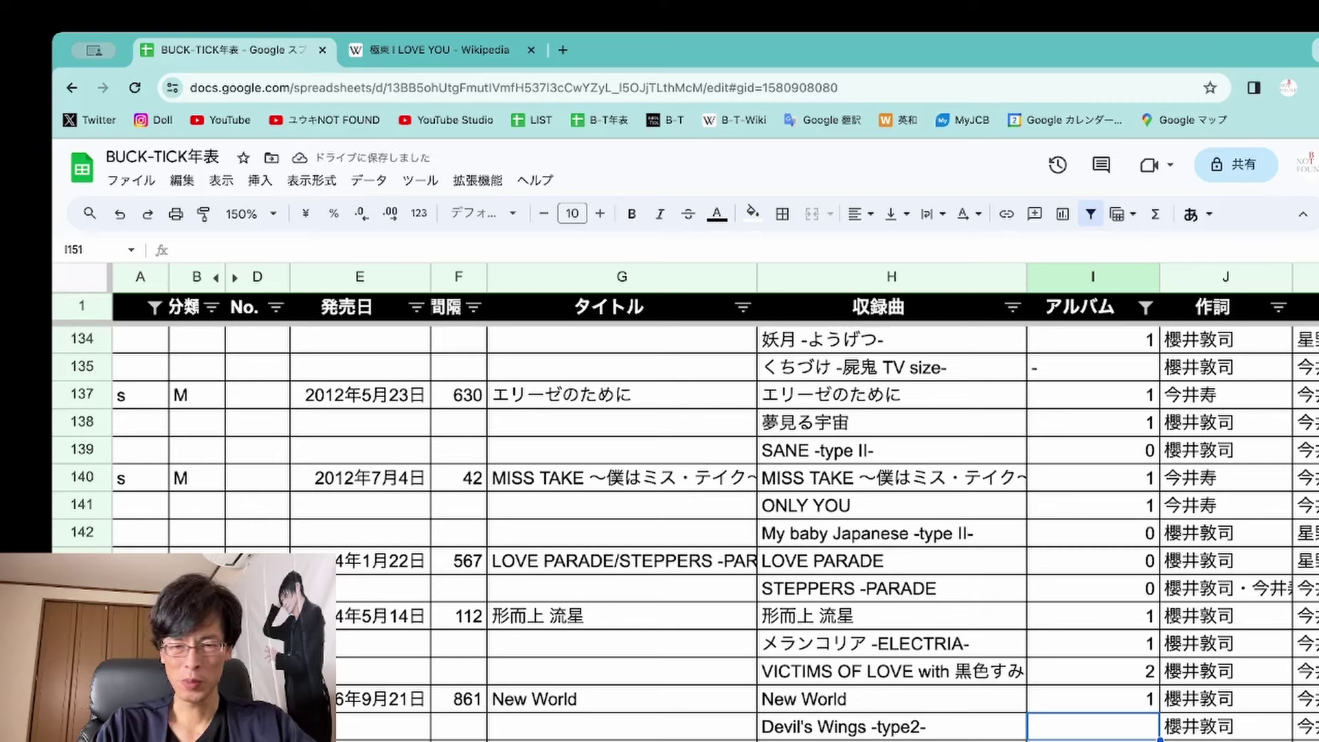
{"action": "type", "text": "1"}
{"action": "key", "text": "Return"}
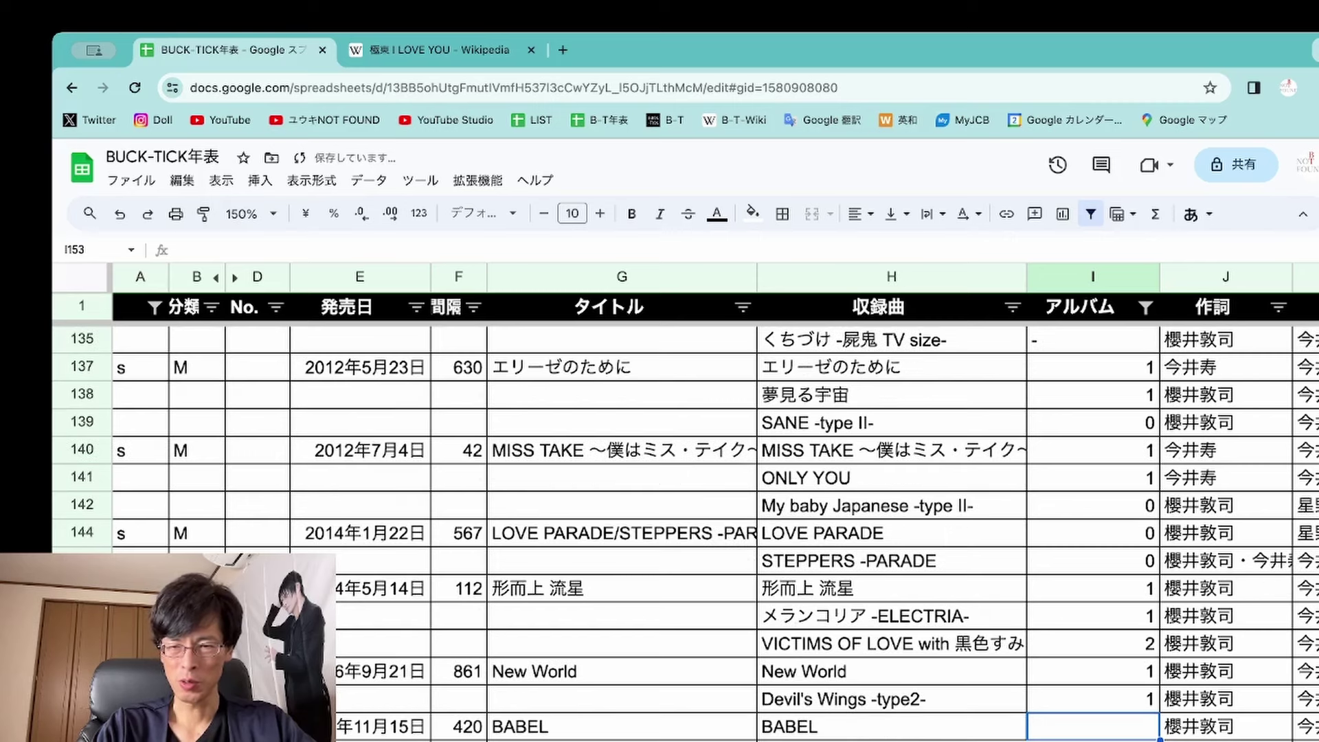
In the アルバム column, enter 1 for BABEL and 2 for Moon さよならを教えて(Takkyu Ishino Remix)
{"action": "type", "text": "1"}
{"action": "key", "text": "Return"}
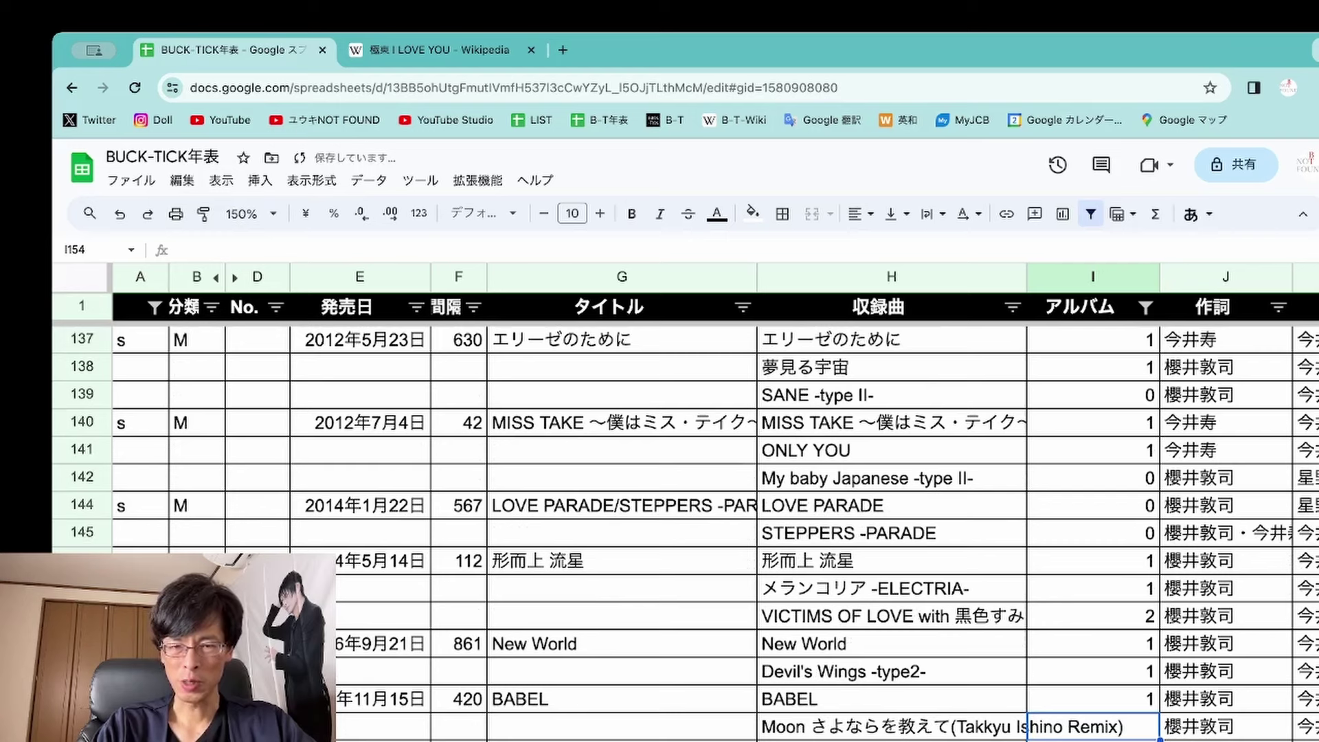
{"action": "left_click", "coordinate": [893, 727]}
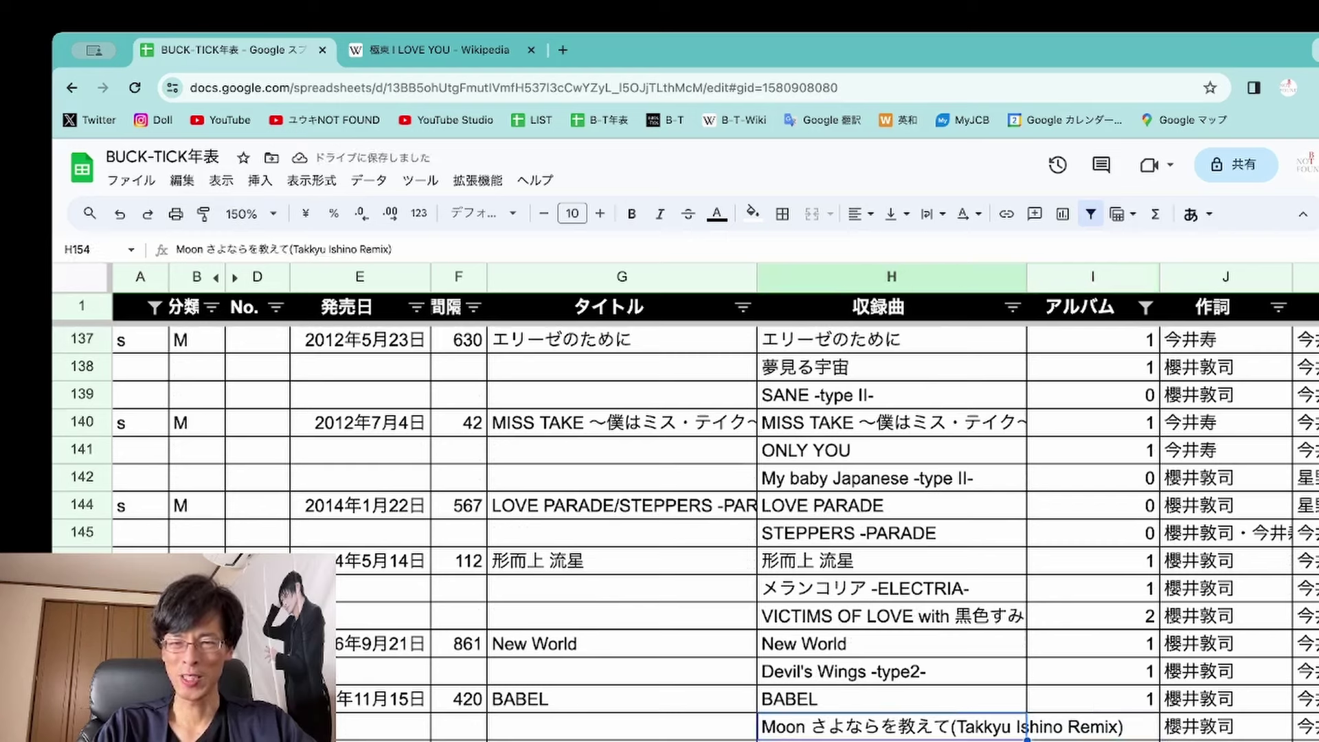
{"action": "key", "text": "Right"}
{"action": "key", "text": "Left"}
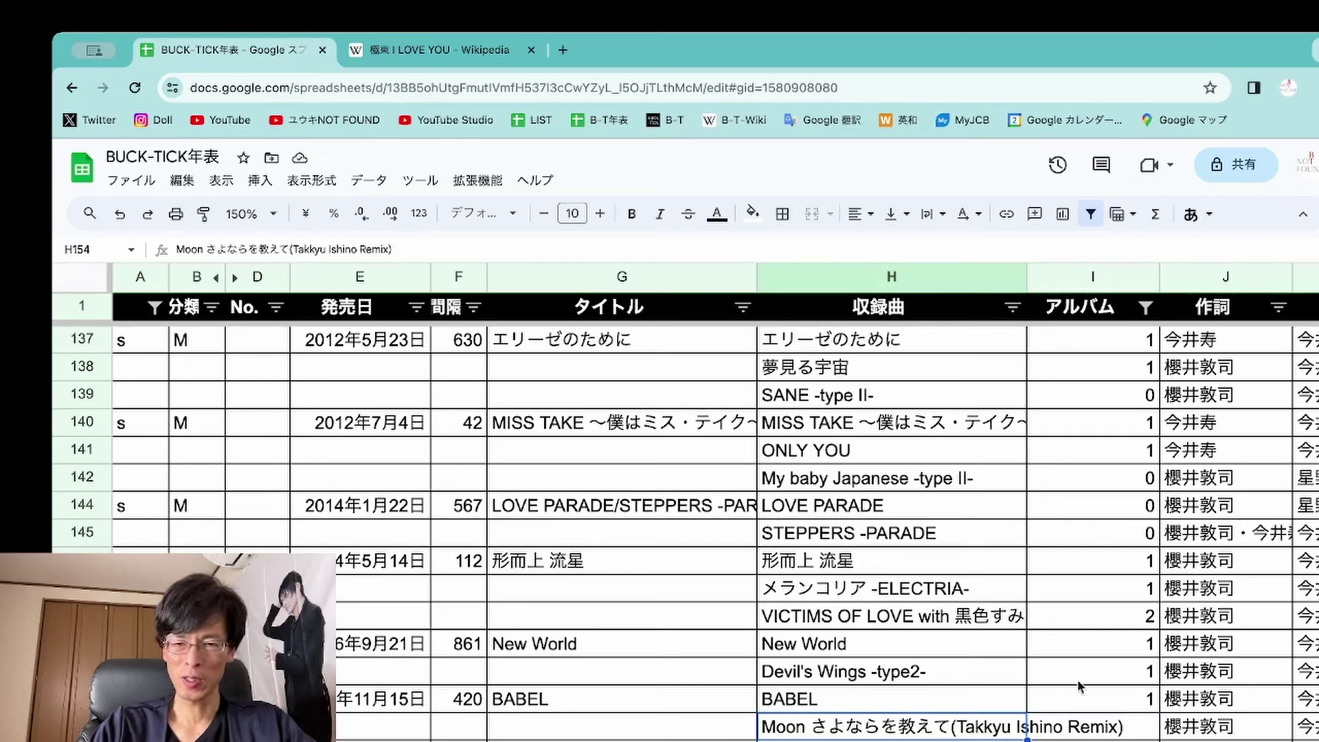
{"action": "scroll", "coordinate": [956, 659], "scroll_direction": "down", "scroll_amount": 3}
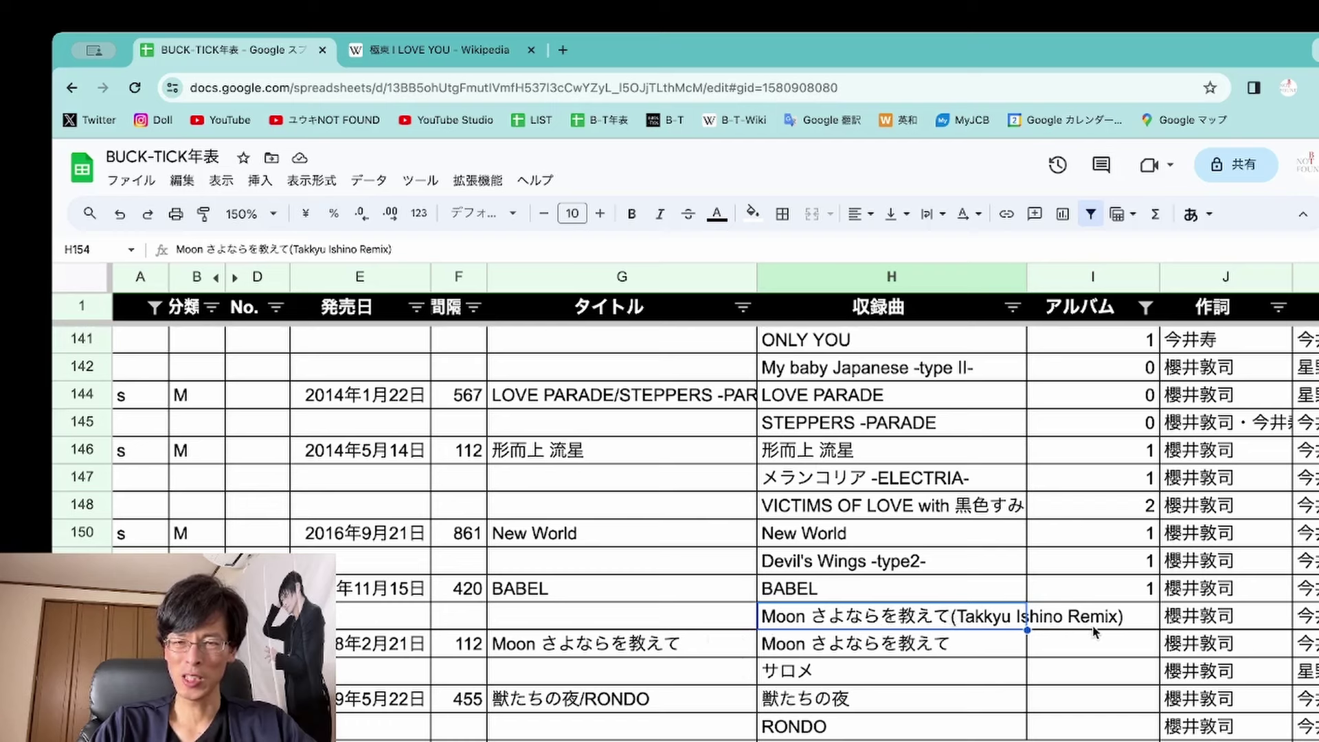
{"action": "left_click", "coordinate": [1131, 615]}
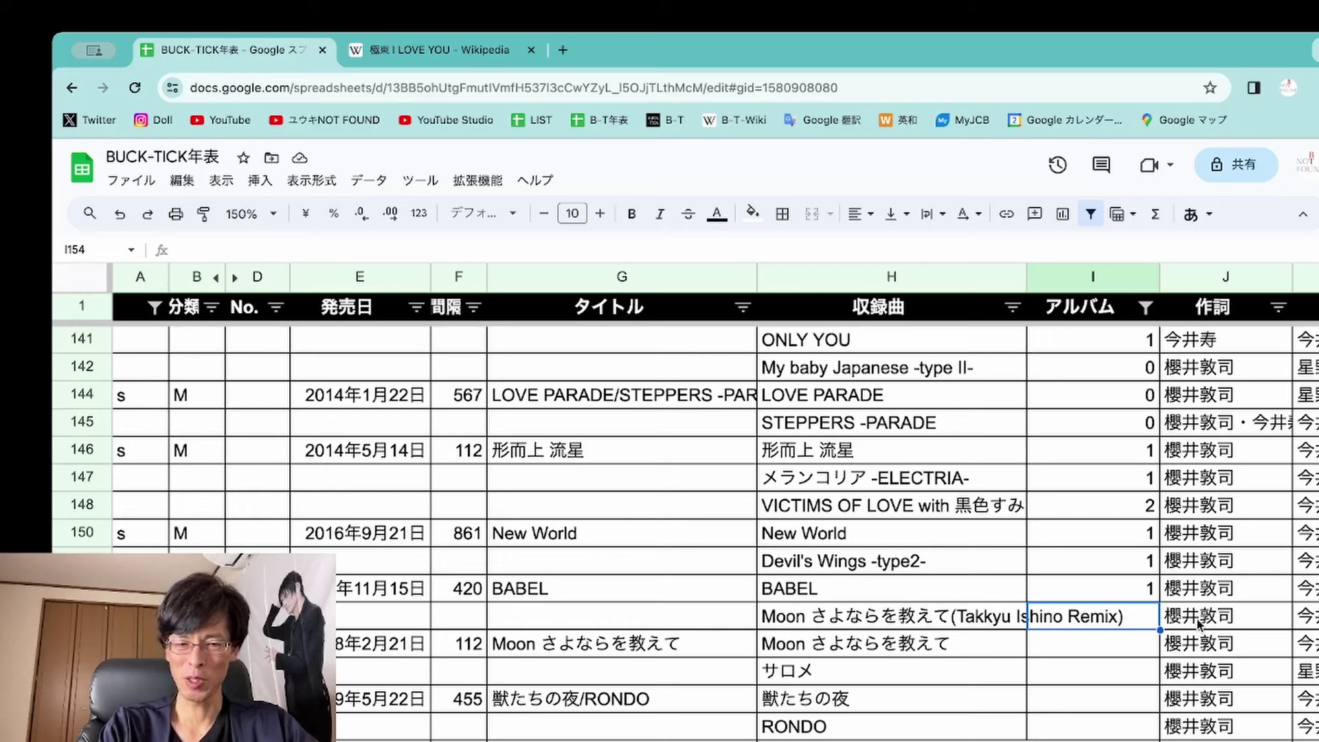
{"action": "type", "text": "2"}
{"action": "key", "text": "Return"}
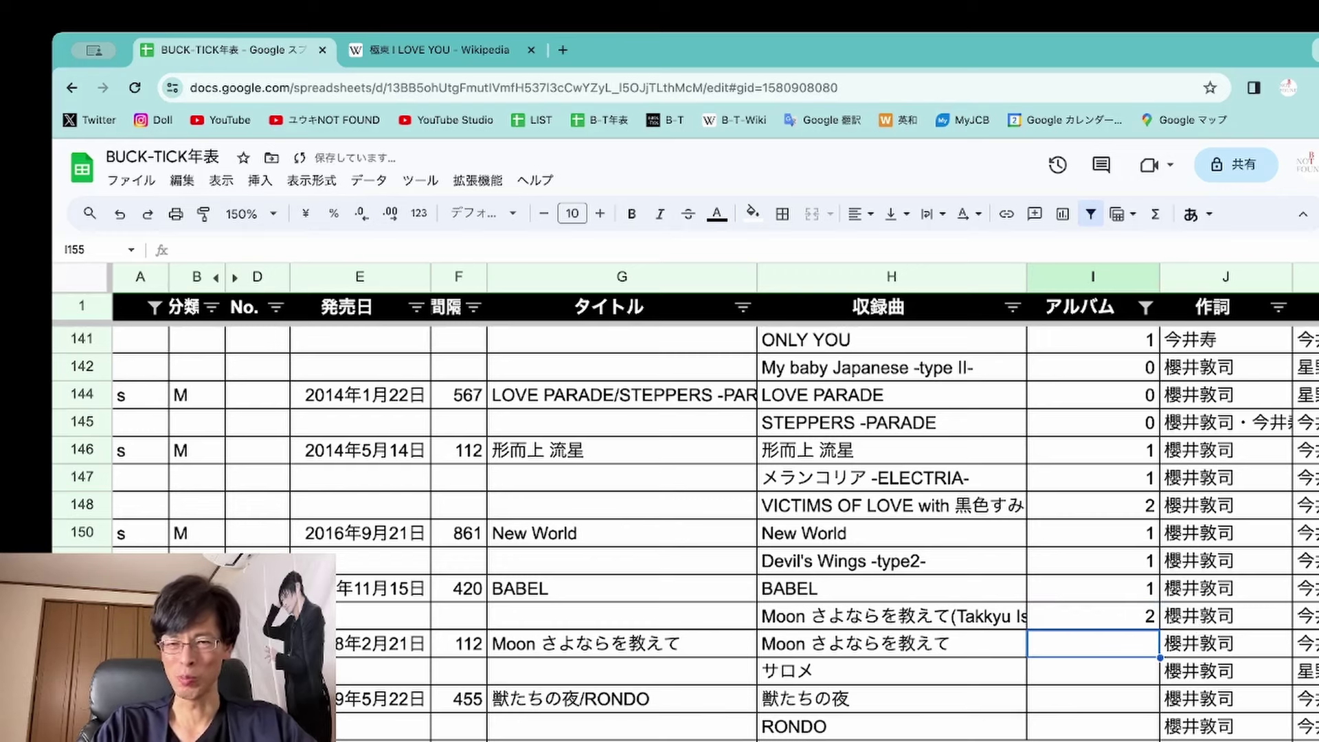
Enter 1 in the アルバム column for the single tracks Moon さよならを教えて and サロメ
{"action": "type", "text": "1"}
{"action": "key", "text": "Return"}
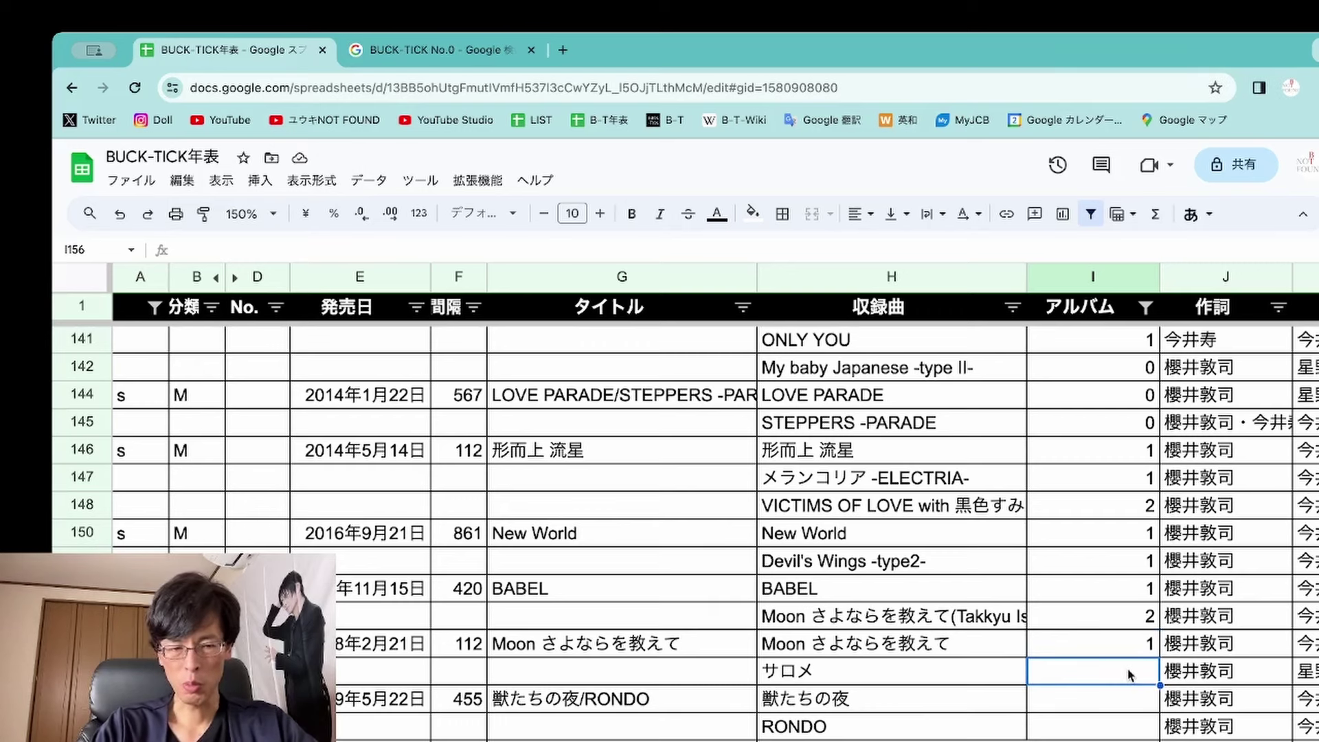
{"action": "type", "text": "1"}
{"action": "key", "text": "Return"}
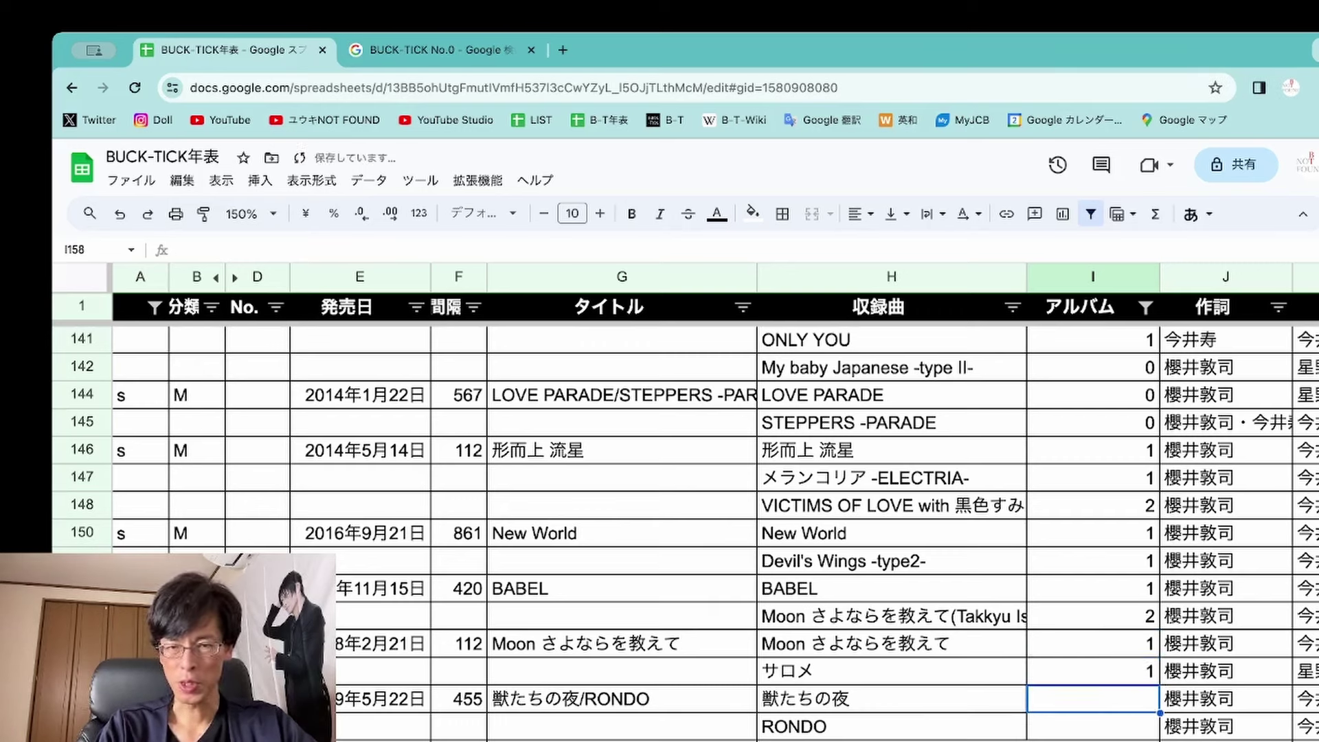
In the アルバム column, enter 1 for 獣たちの夜, 0 for RONDO and 1 for 獣たちの夜 -version of Cube Juice-
{"action": "key", "text": "Return"}
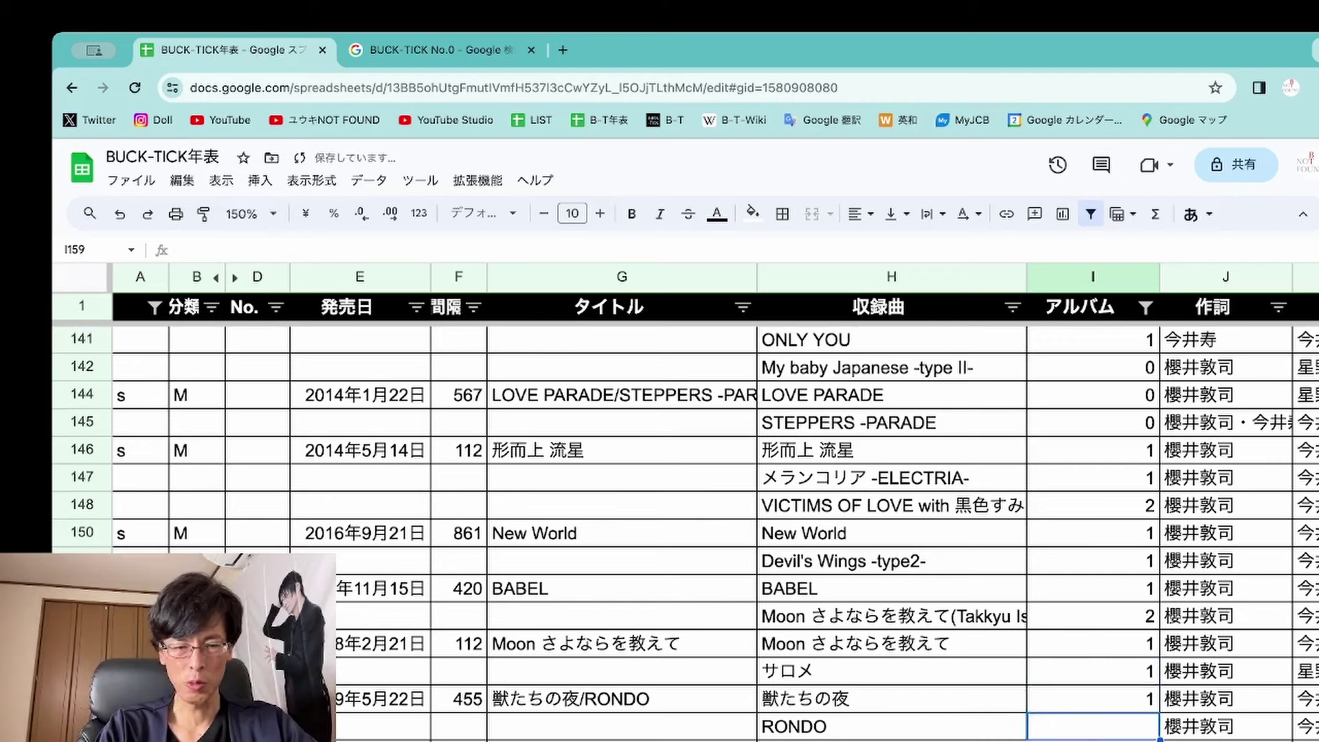
{"action": "type", "text": "0"}
{"action": "key", "text": "Return"}
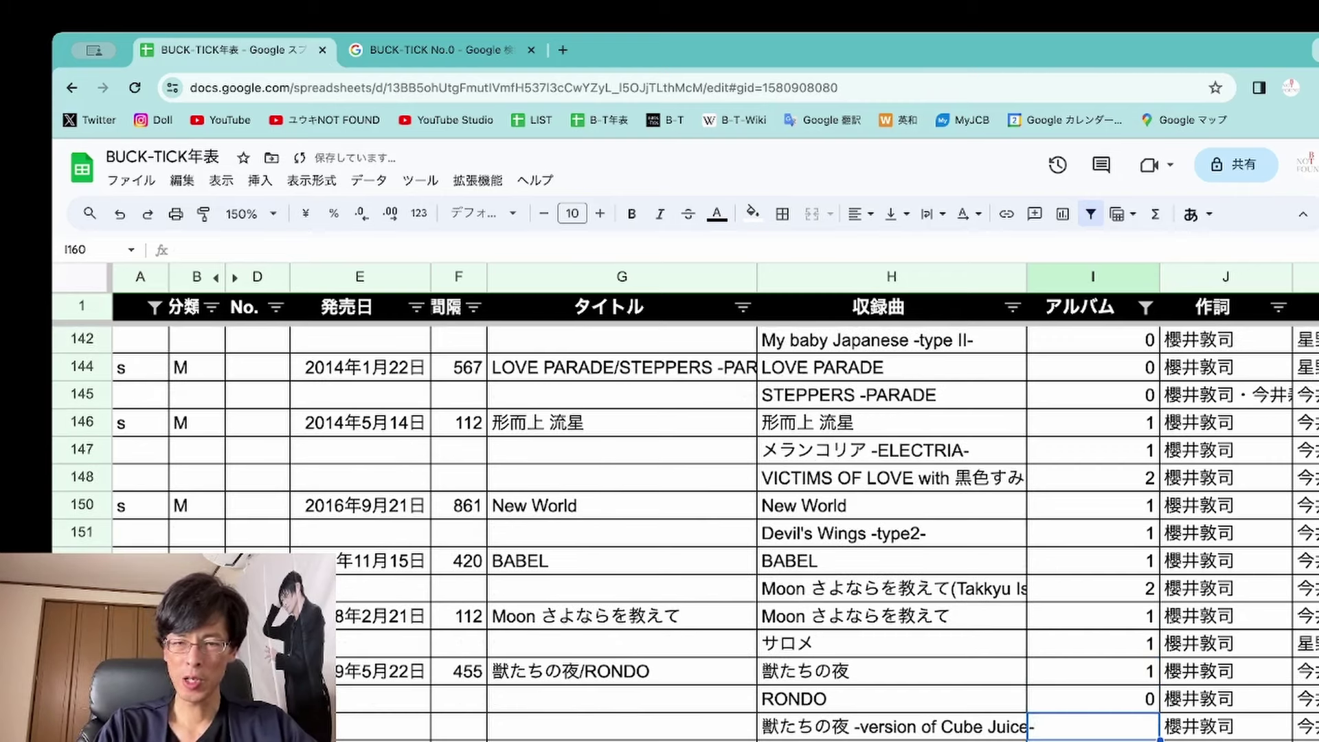
{"action": "key", "text": "Up"}
{"action": "scroll", "coordinate": [687, 529], "scroll_direction": "down", "scroll_amount": 1}
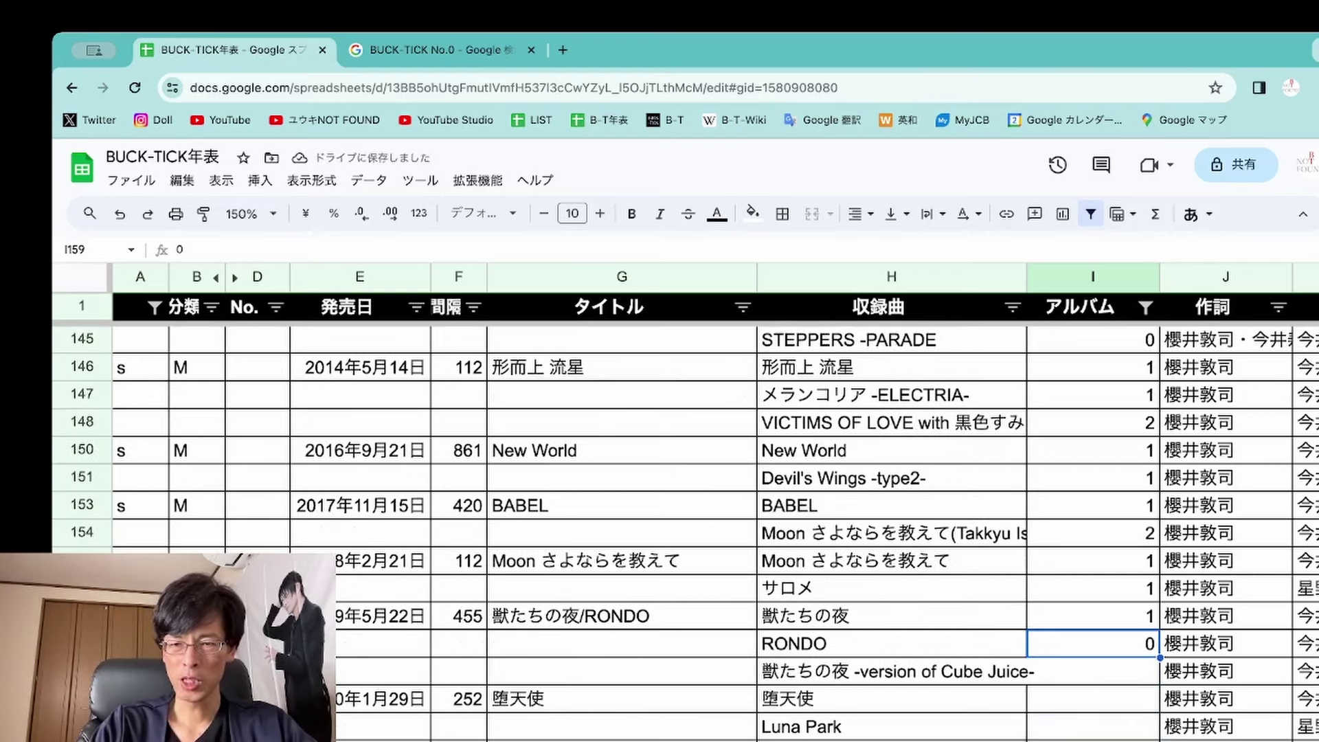
{"action": "scroll", "coordinate": [687, 529], "scroll_direction": "down", "scroll_amount": 3}
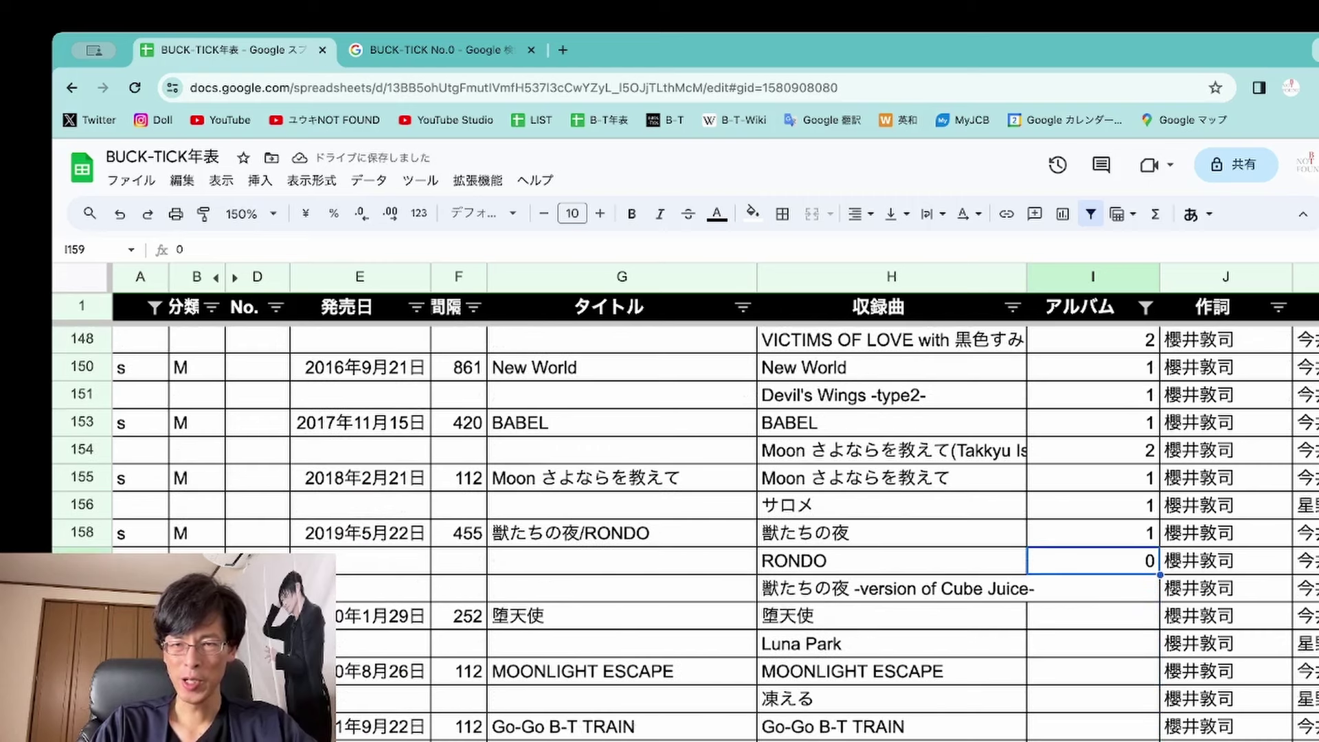
{"action": "scroll", "coordinate": [687, 529], "scroll_direction": "down", "scroll_amount": 2}
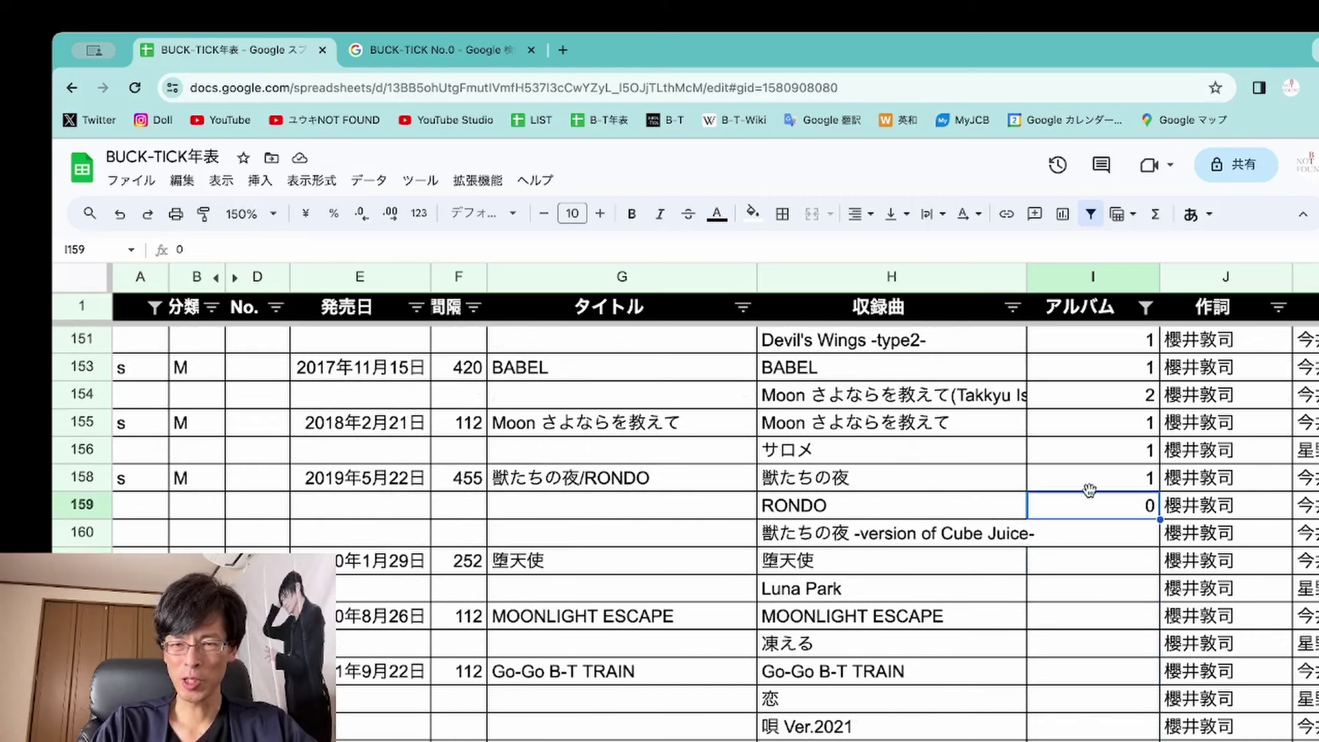
{"action": "left_click", "coordinate": [1130, 538]}
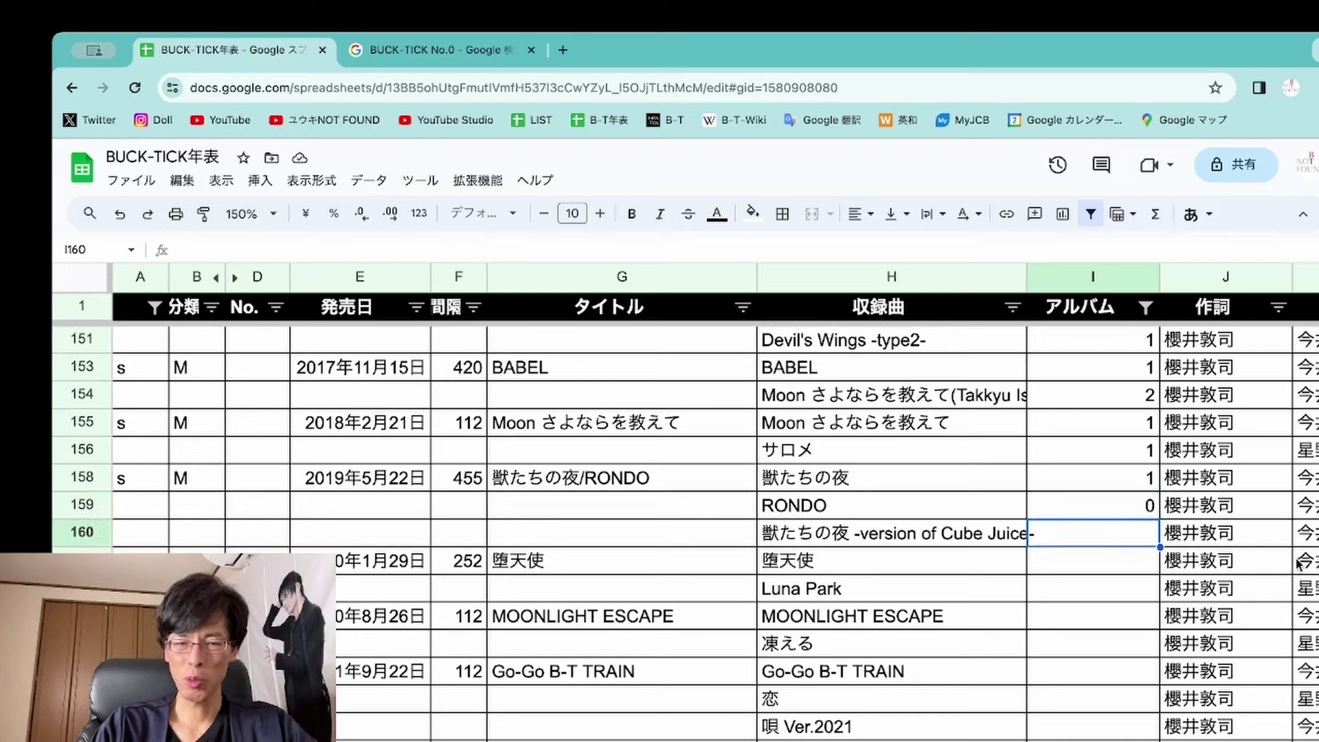
{"action": "type", "text": "1"}
{"action": "key", "text": "Return"}
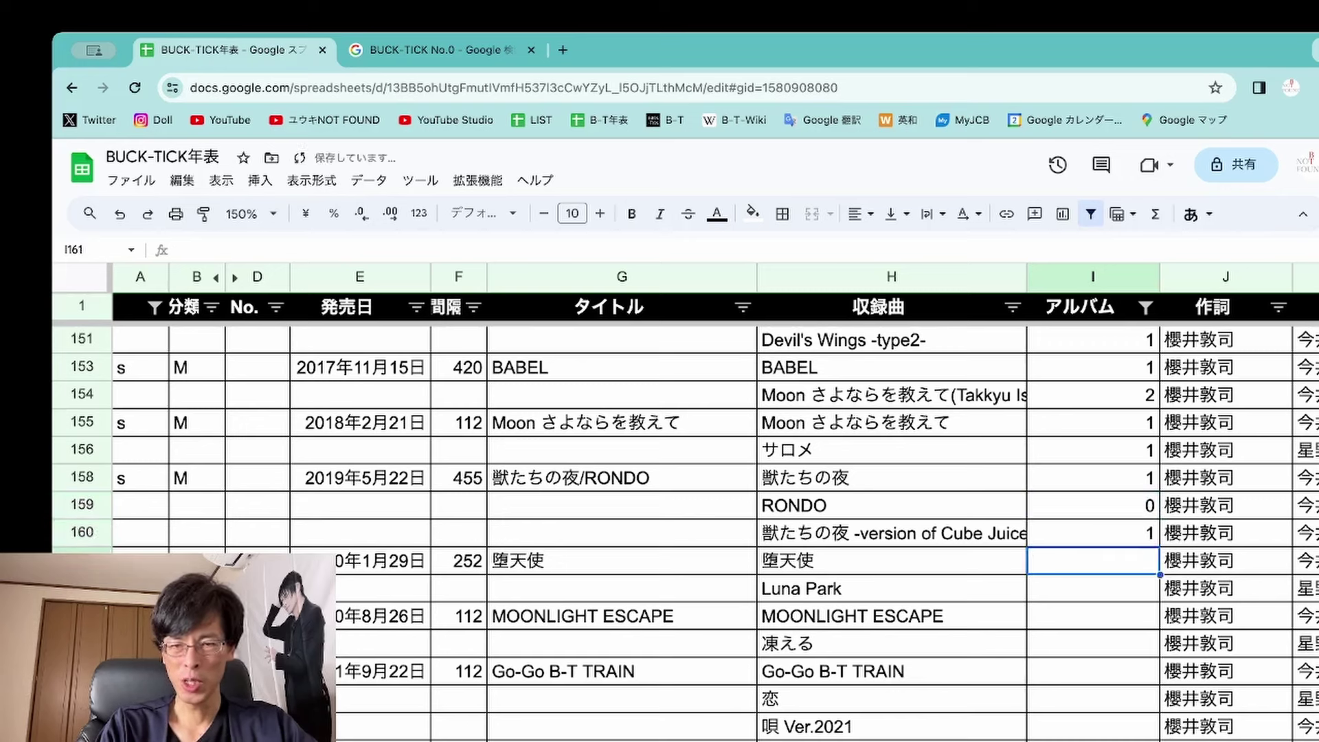
In the アルバム column, enter 1 for 堕天使, 0 for Luna Park and 1 for MOONLIGHT ESCAPE
{"action": "type", "text": "1"}
{"action": "key", "text": "Return"}
{"action": "type", "text": "0"}
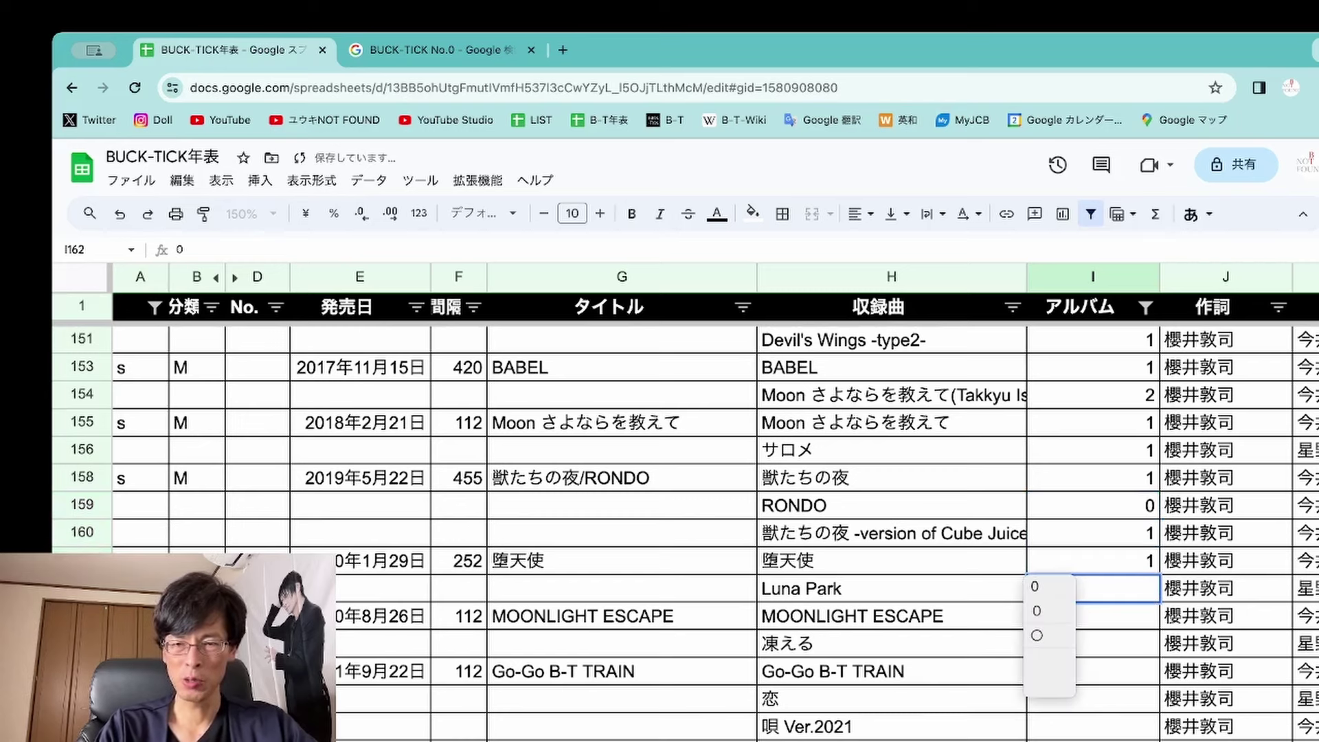
{"action": "key", "text": "Return"}
{"action": "type", "text": "1"}
{"action": "key", "text": "Return"}
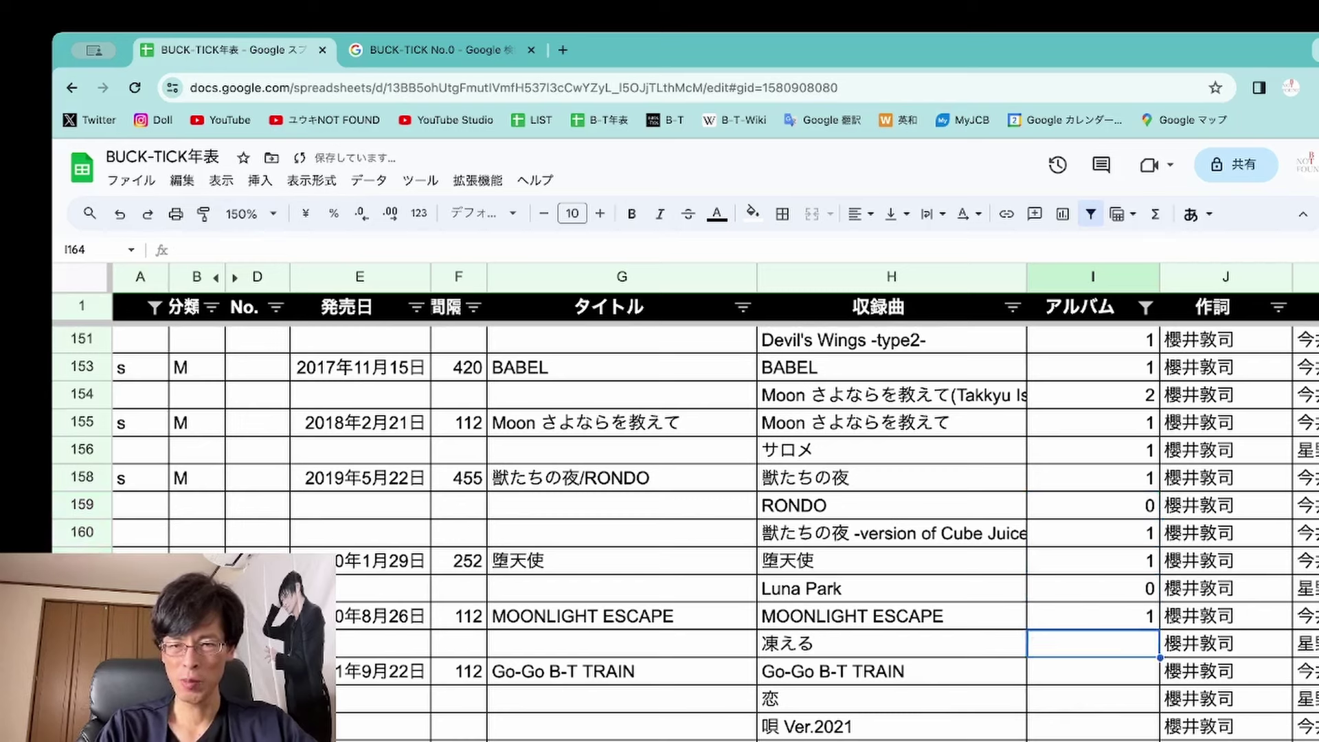
In the アルバム column, enter 1 for 凍える and 0 for both Go-Go B-T TRAIN and 恋
{"action": "type", "text": "1"}
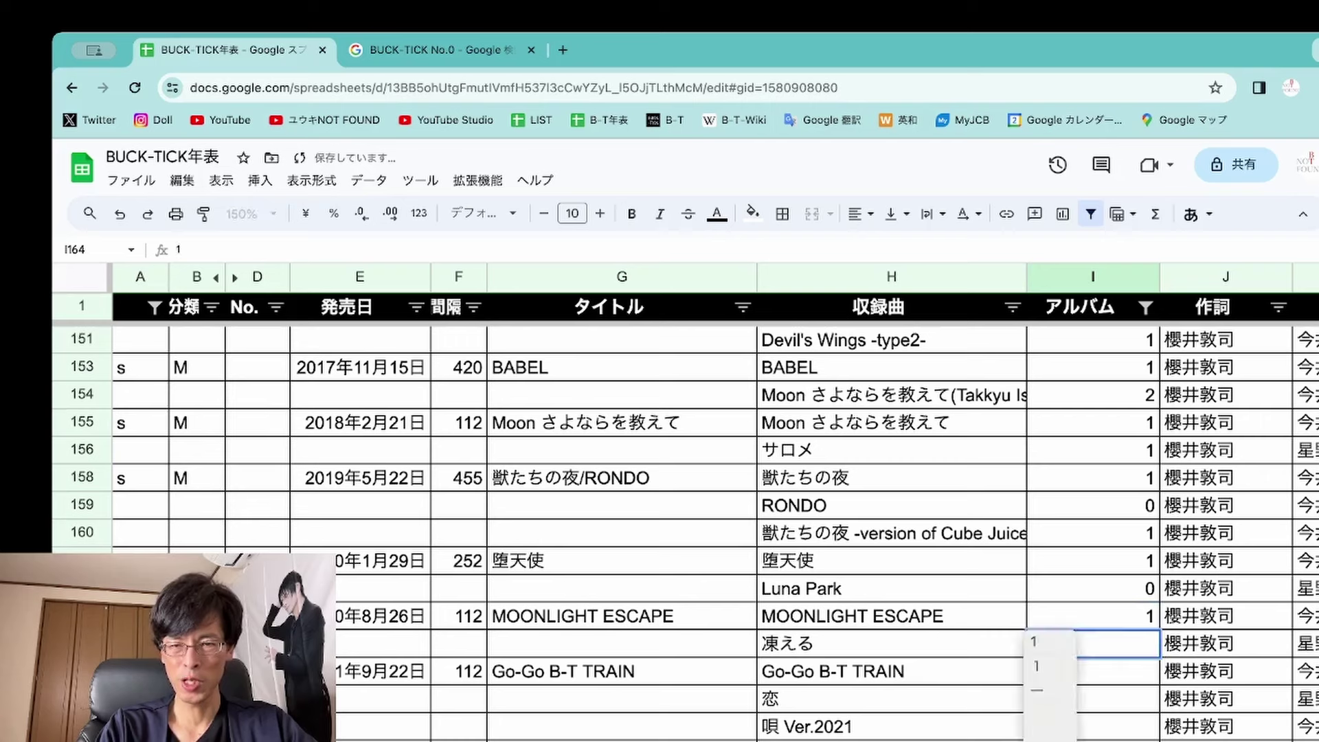
{"action": "key", "text": "Return"}
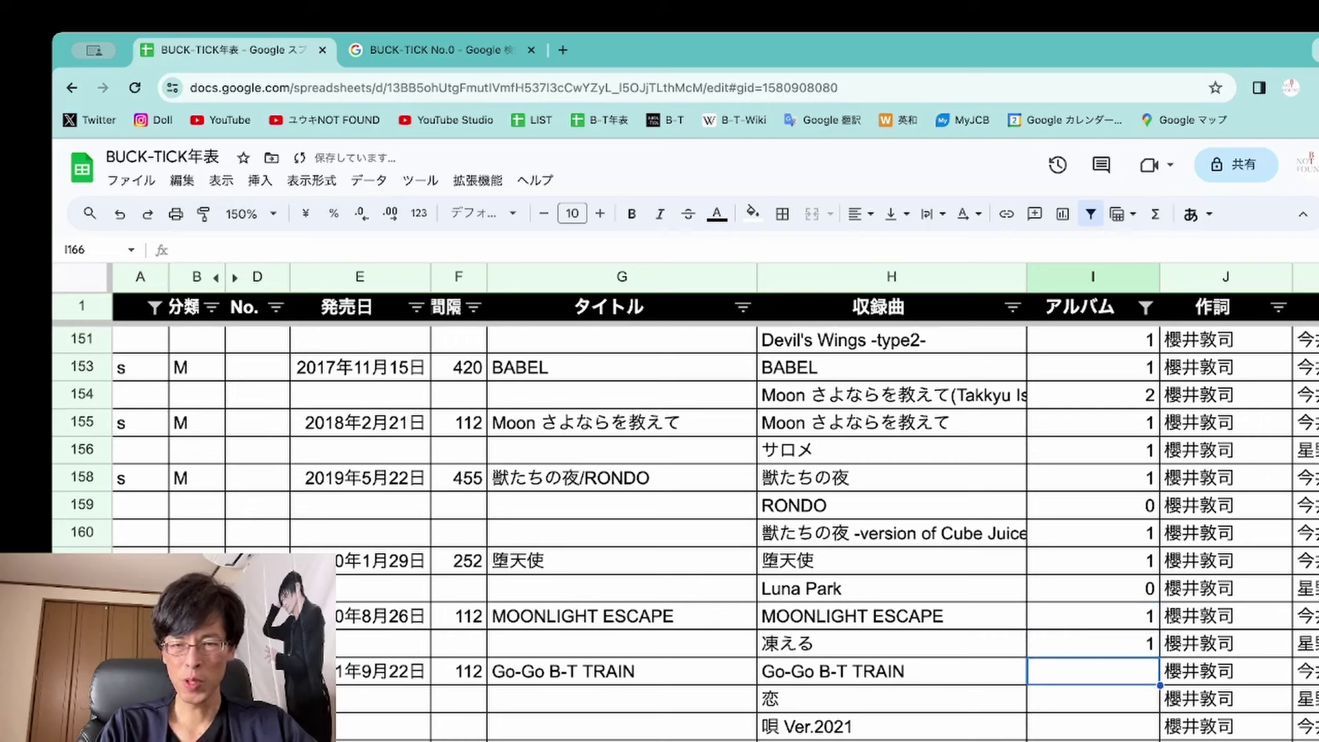
{"action": "type", "text": "0"}
{"action": "key", "text": "Return"}
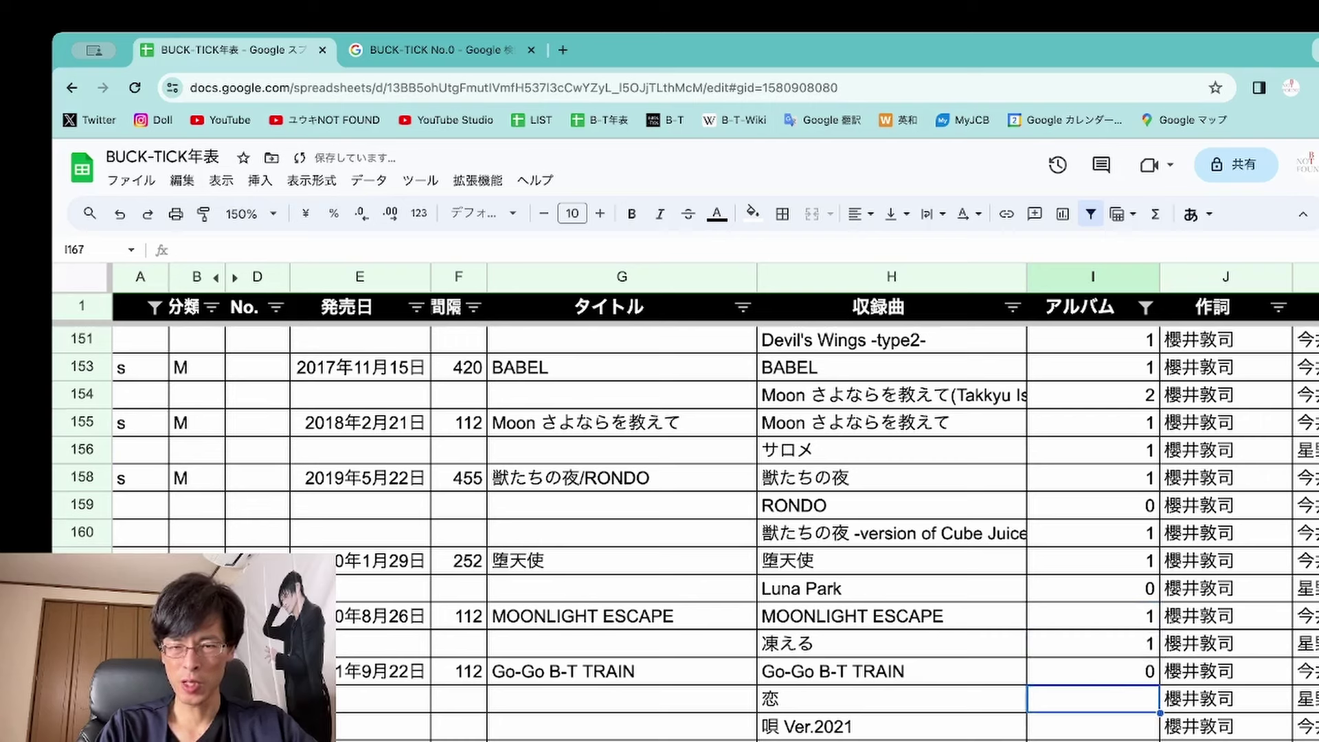
{"action": "type", "text": "0"}
{"action": "key", "text": "Return"}
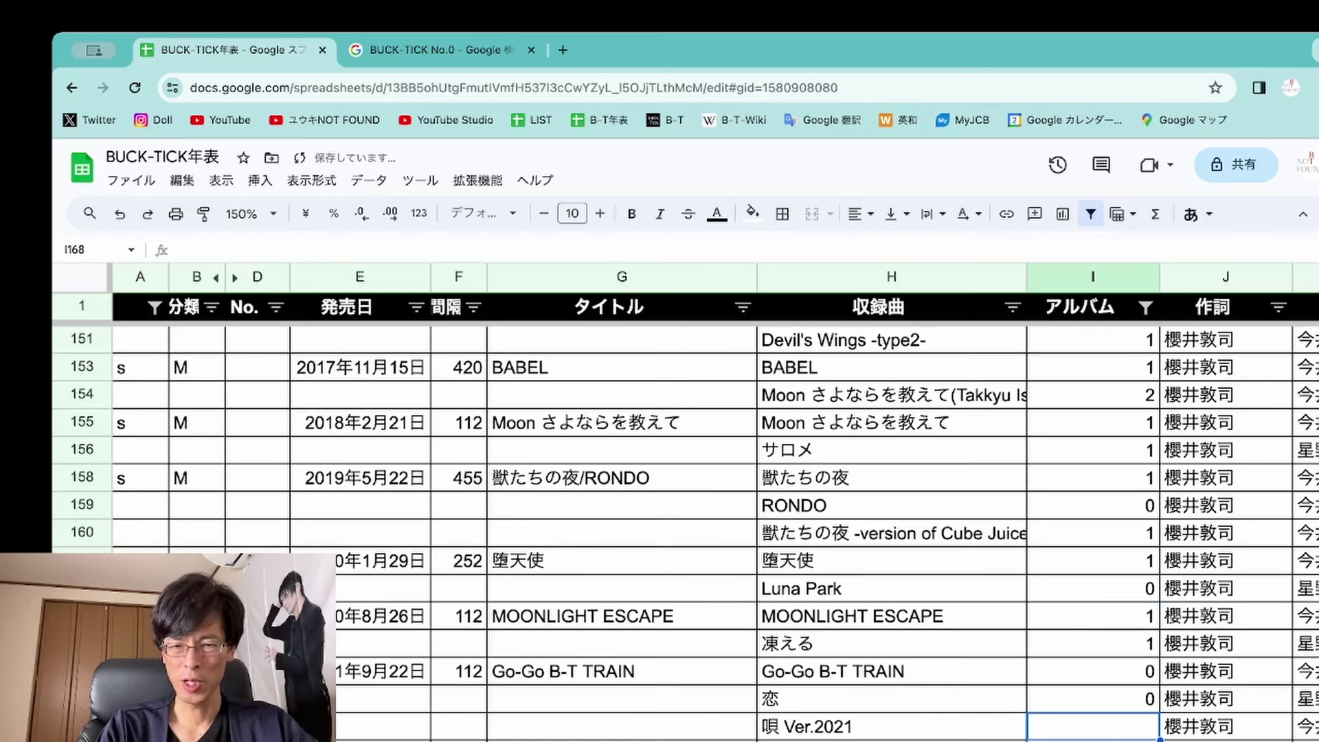
Enter 2 in the アルバム column for 唄 Ver.2021 and JUST ONE MORE KISS Ver.2021
{"action": "scroll", "coordinate": [981, 672], "scroll_direction": "down", "scroll_amount": 2}
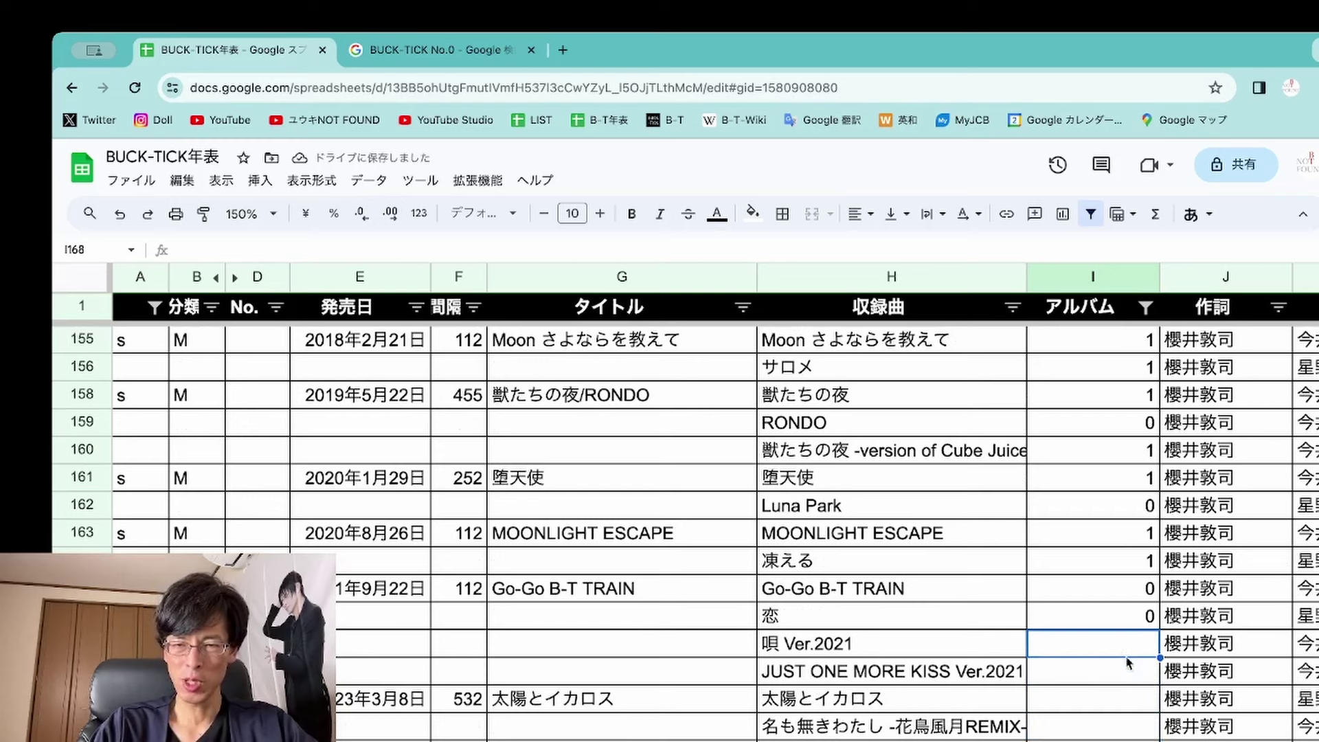
{"action": "type", "text": "2"}
{"action": "key", "text": "Return"}
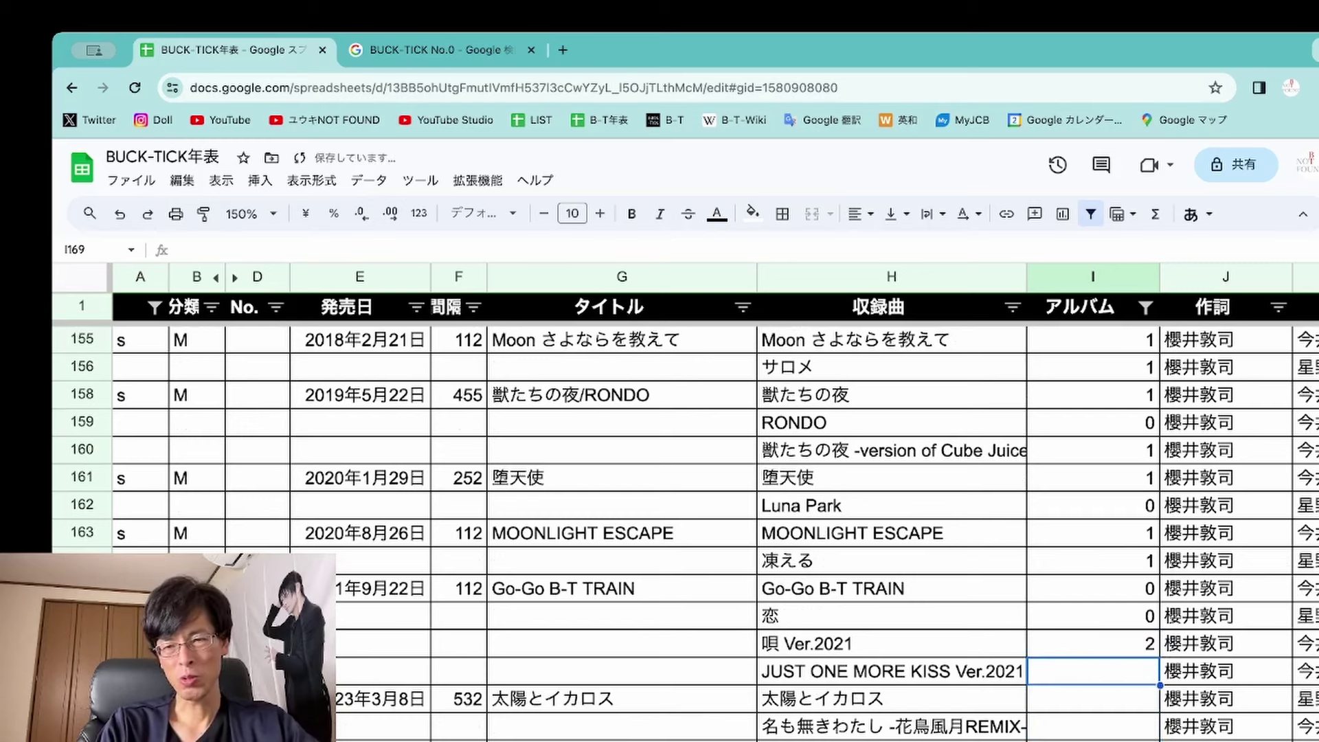
{"action": "type", "text": "2"}
{"action": "key", "text": "Return"}
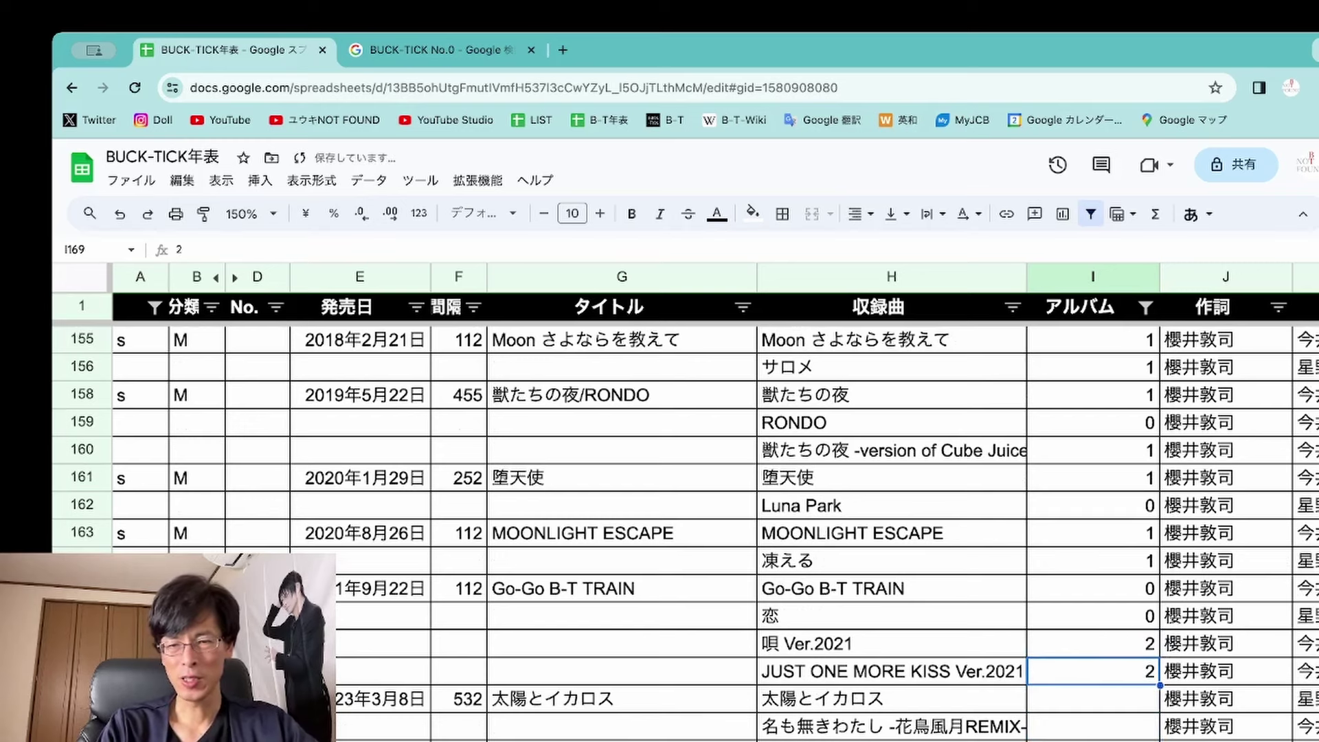
{"action": "left_click", "coordinate": [892, 671]}
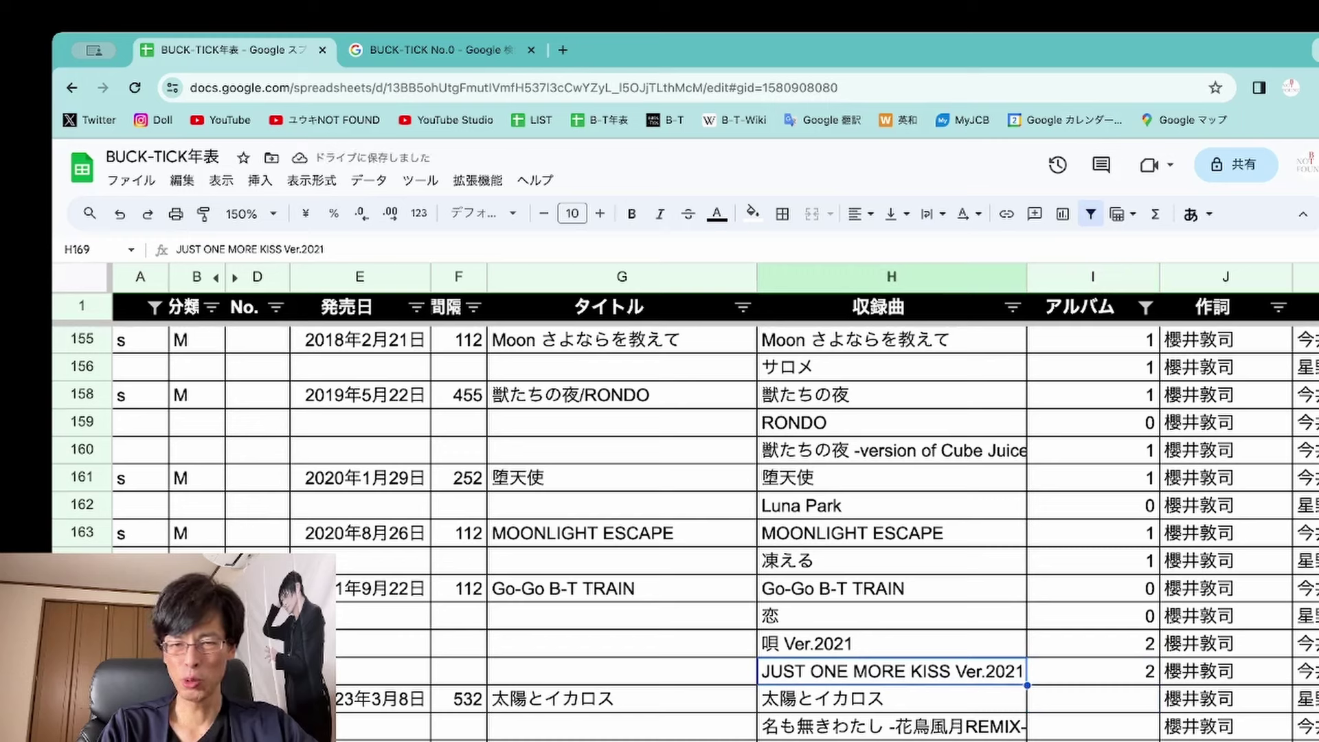
{"action": "left_click", "coordinate": [1093, 671]}
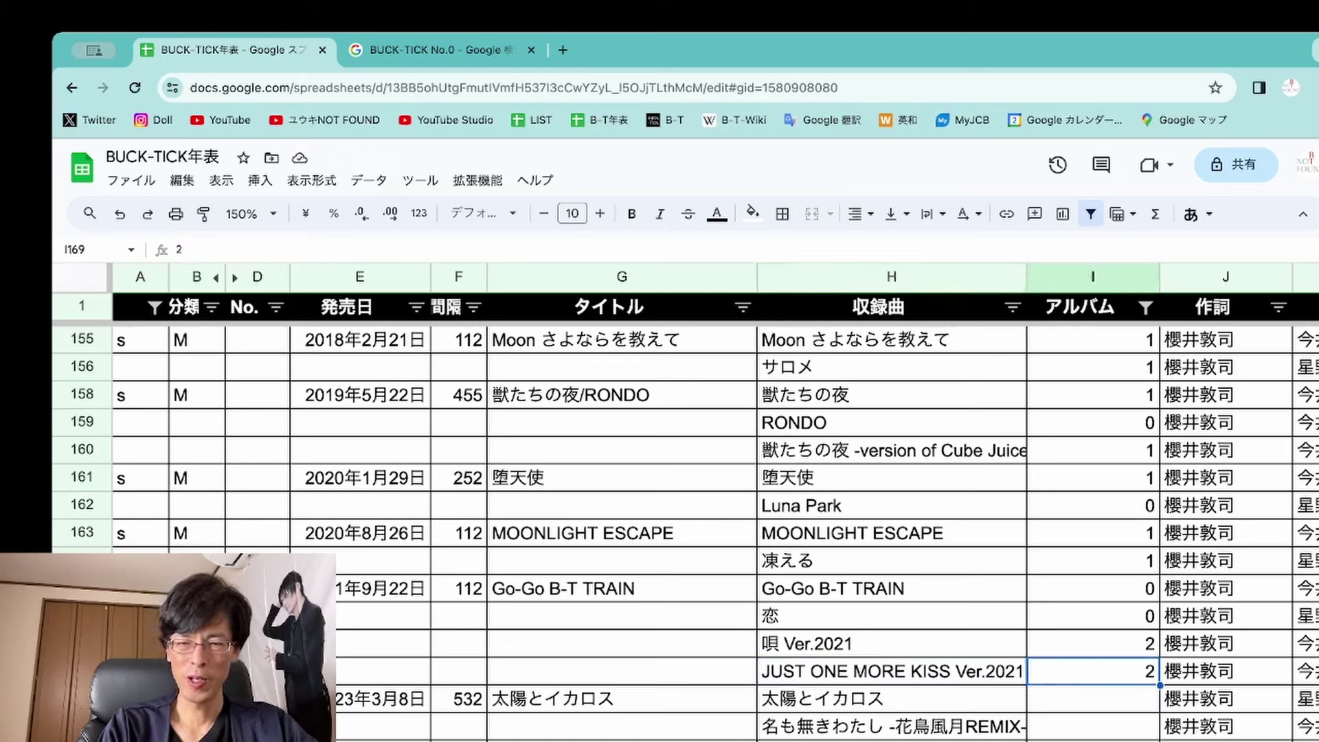
In the アルバム column, enter 1 for 太陽とイカロス and 2 for 名も無きわたし -花鳥風月REMIX-
{"action": "left_click", "coordinate": [1092, 699]}
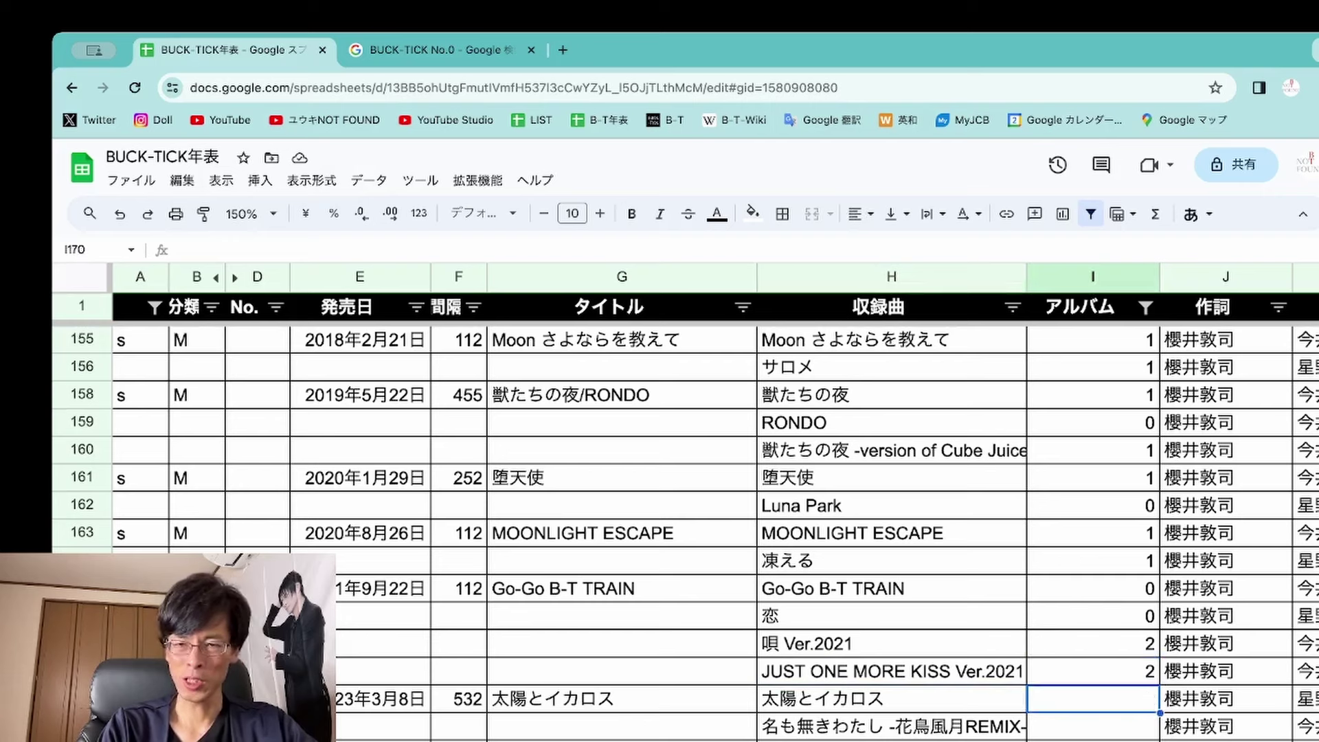
{"action": "type", "text": "1"}
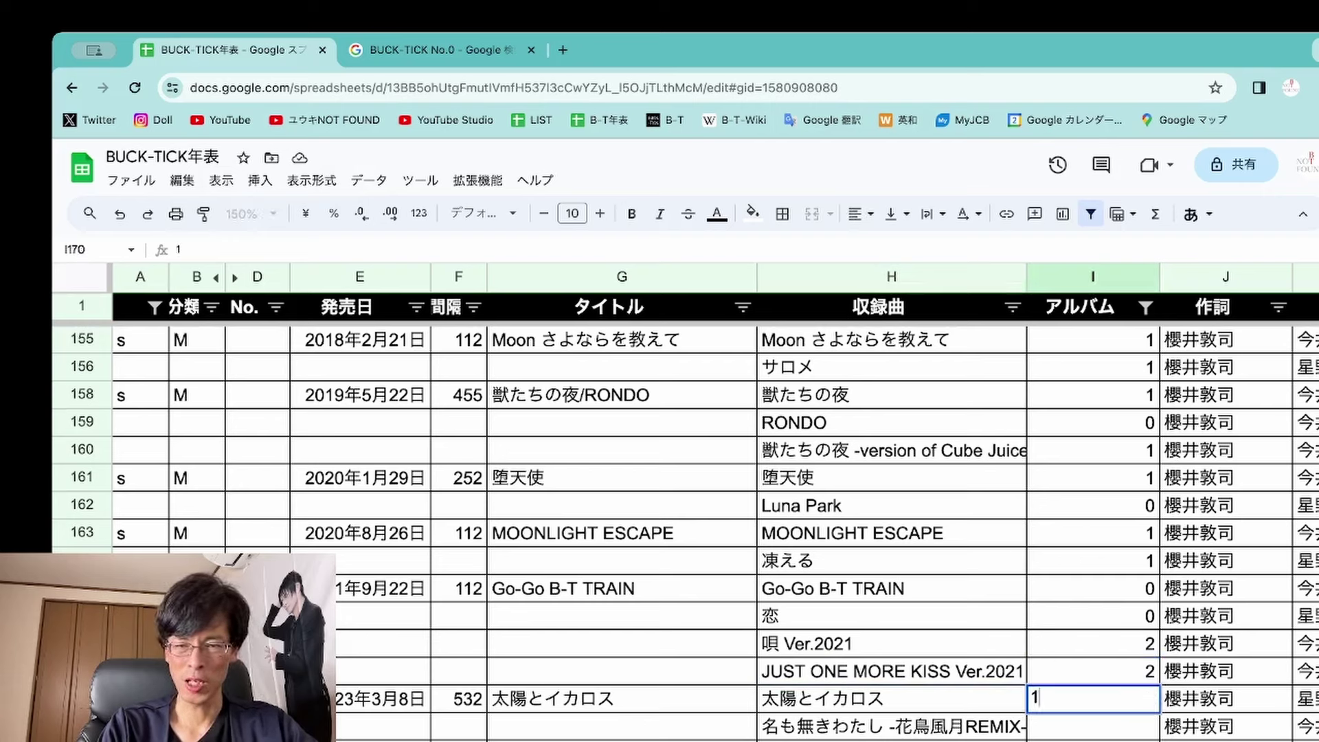
{"action": "key", "text": "Return"}
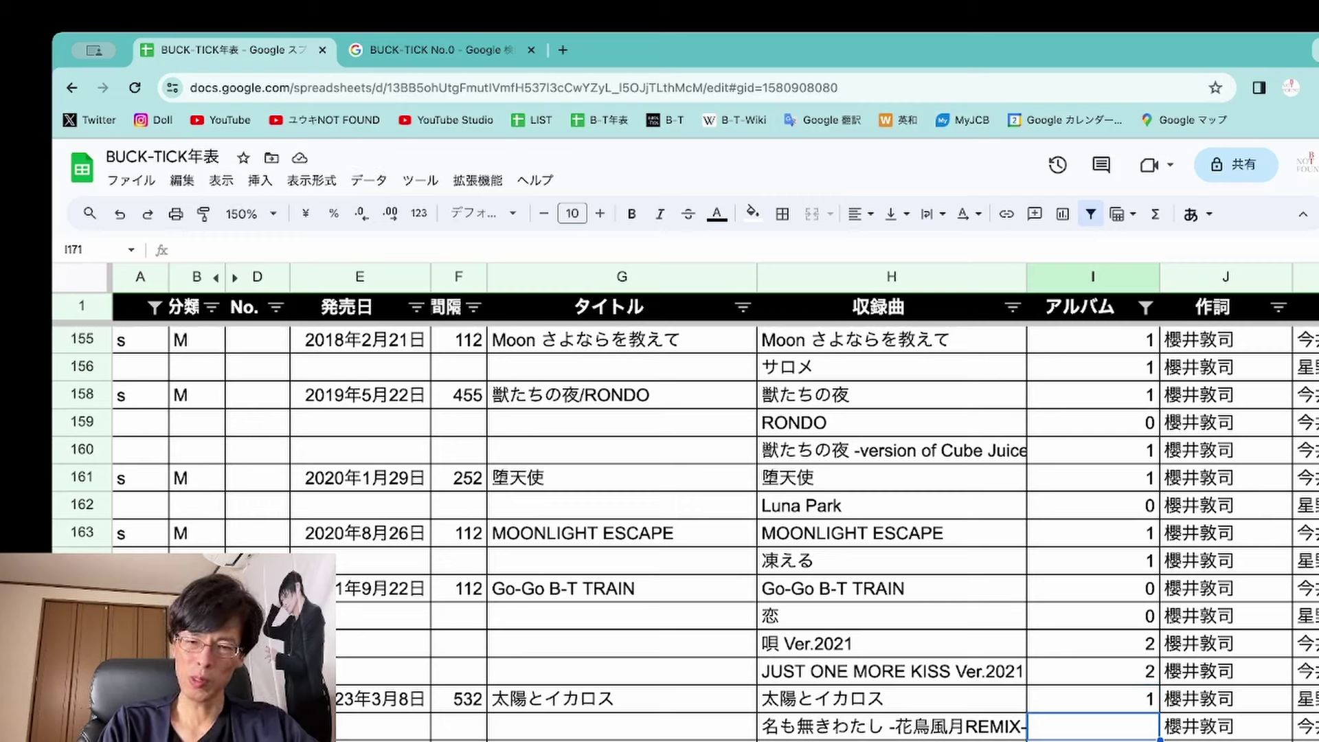
{"action": "type", "text": "2"}
{"action": "key", "text": "Return"}
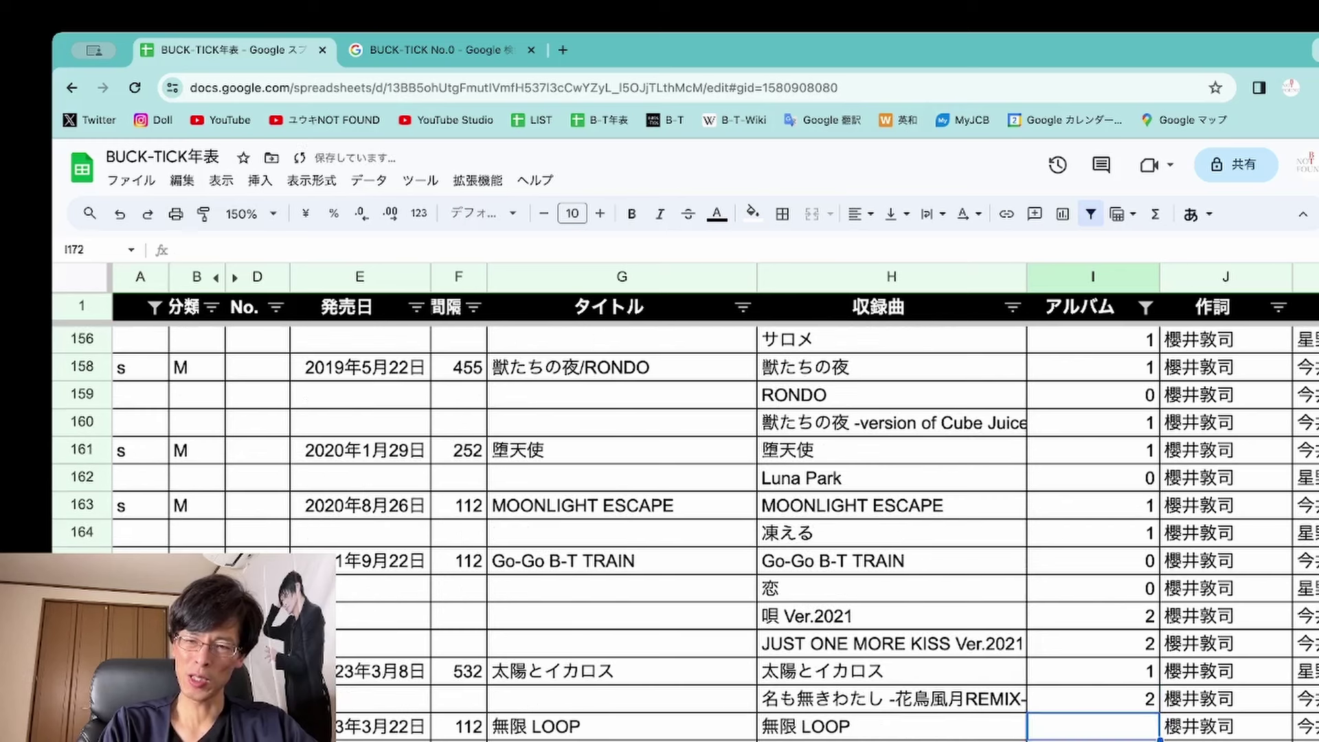
{"action": "key", "text": "Up"}
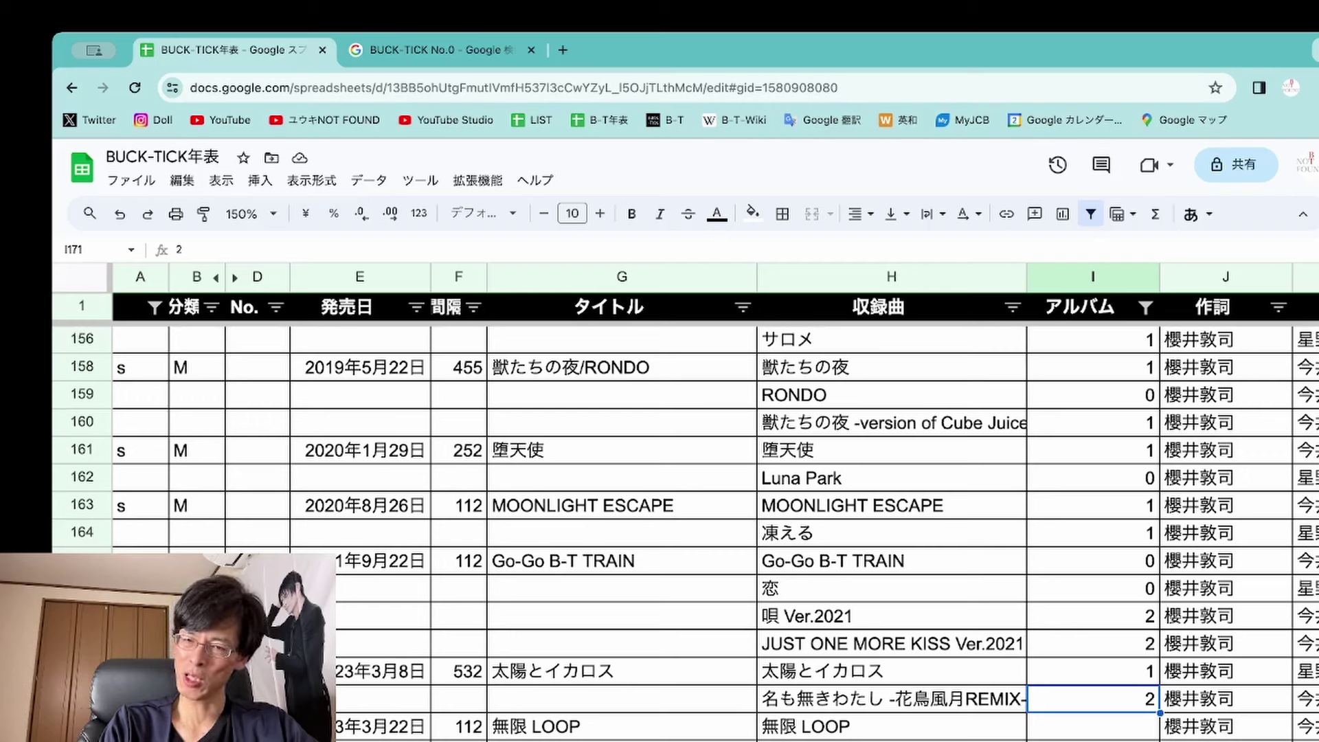
In the アルバム column, enter 1 for 無限 LOOP and a hyphen for 無限 LOOP -LEAP-
{"action": "left_click", "coordinate": [1092, 727]}
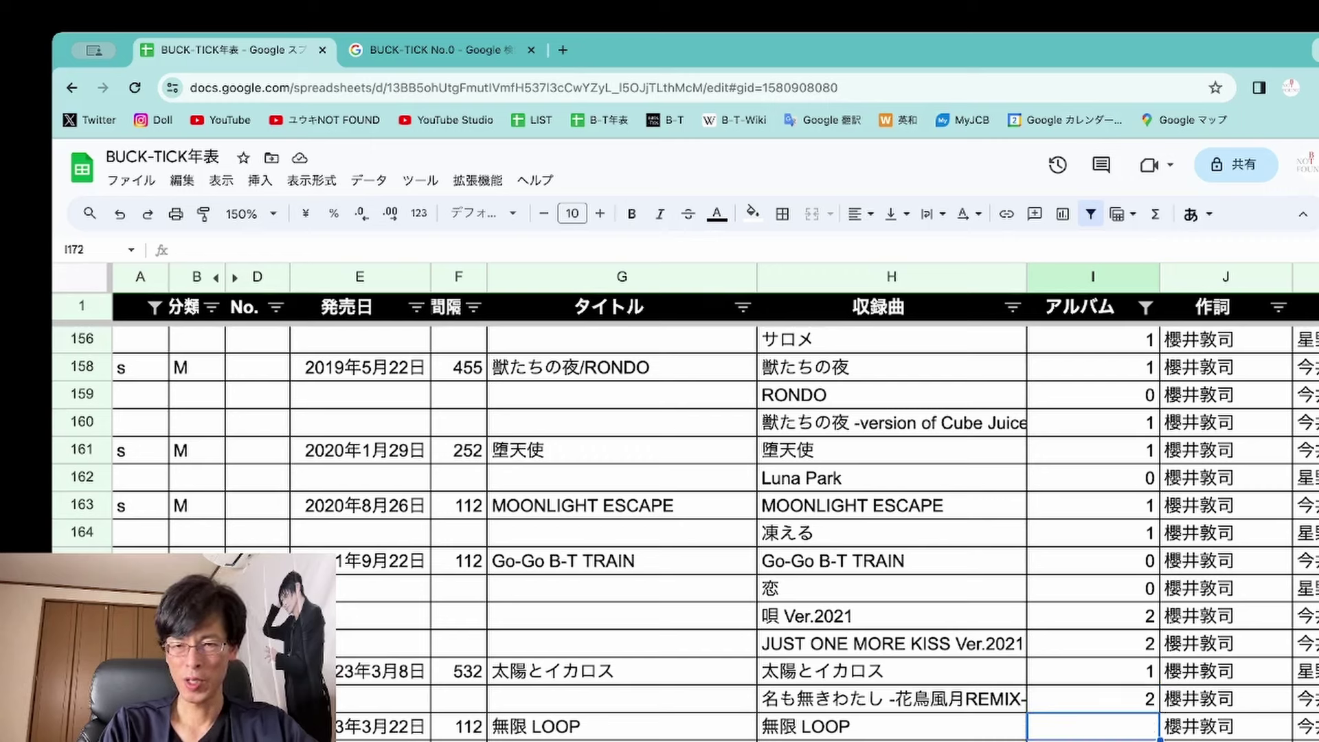
{"action": "left_click", "coordinate": [891, 699]}
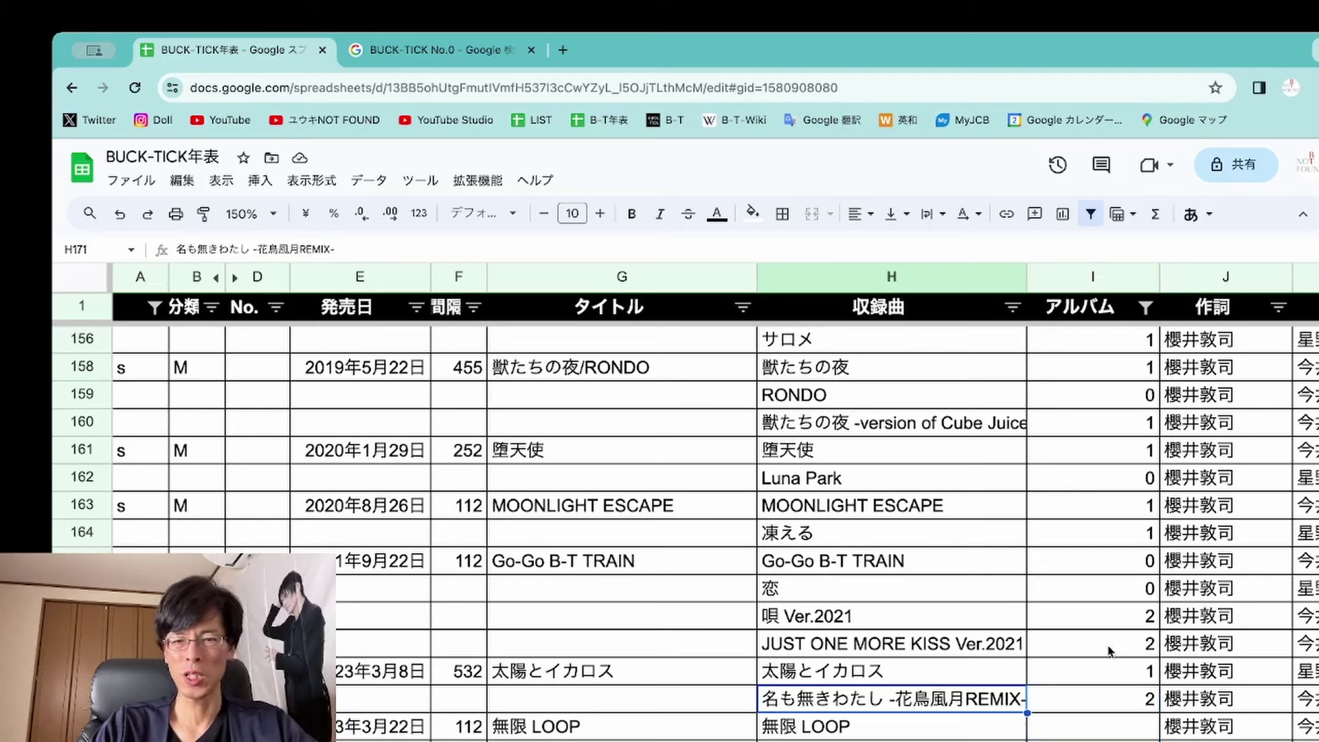
{"action": "scroll", "coordinate": [1093, 727], "scroll_direction": "down", "scroll_amount": 1}
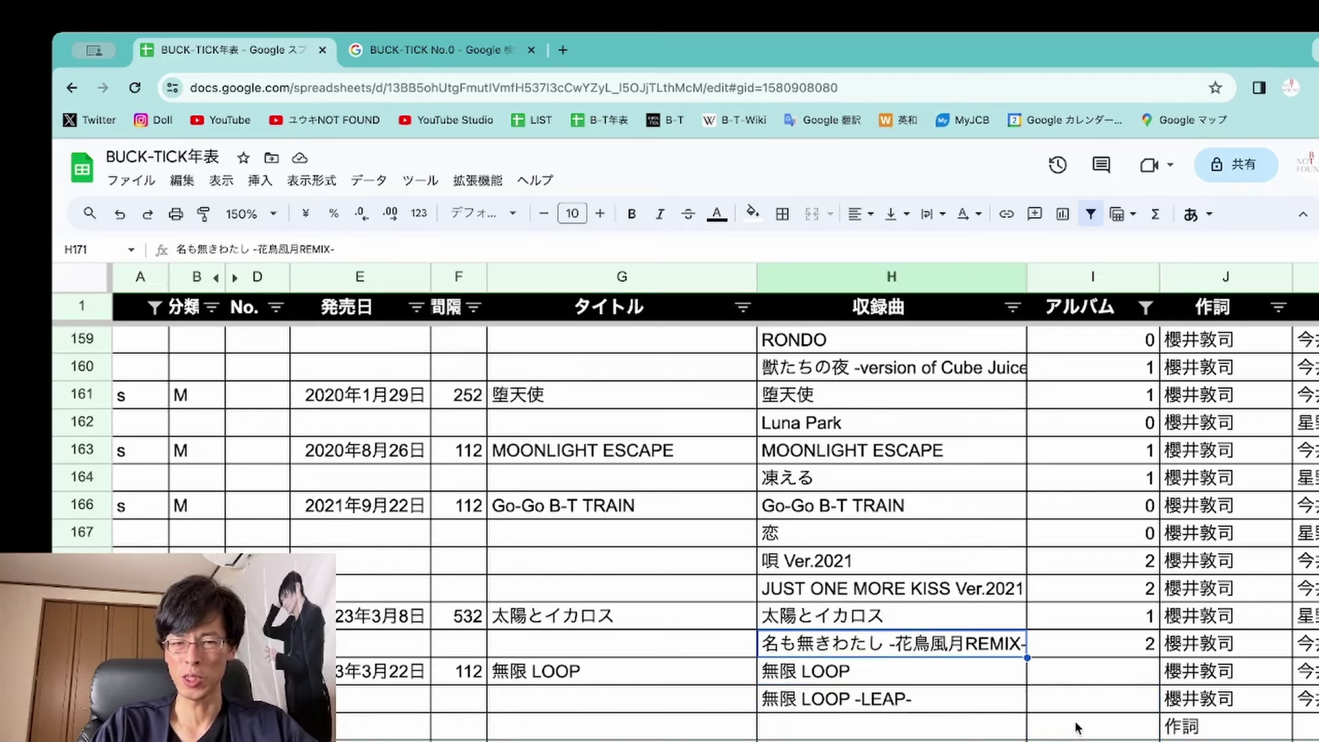
{"action": "left_click", "coordinate": [1088, 675]}
{"action": "type", "text": "1"}
{"action": "key", "text": "Return"}
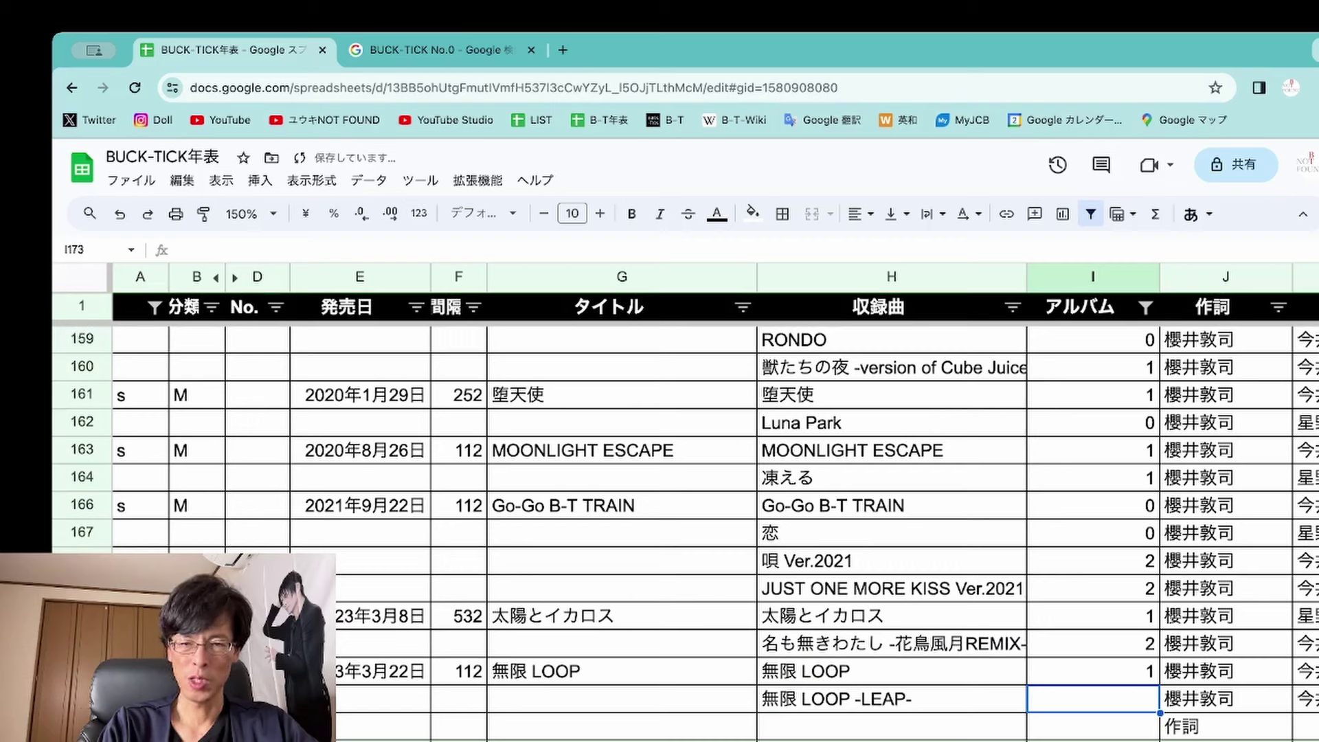
{"action": "type", "text": "-"}
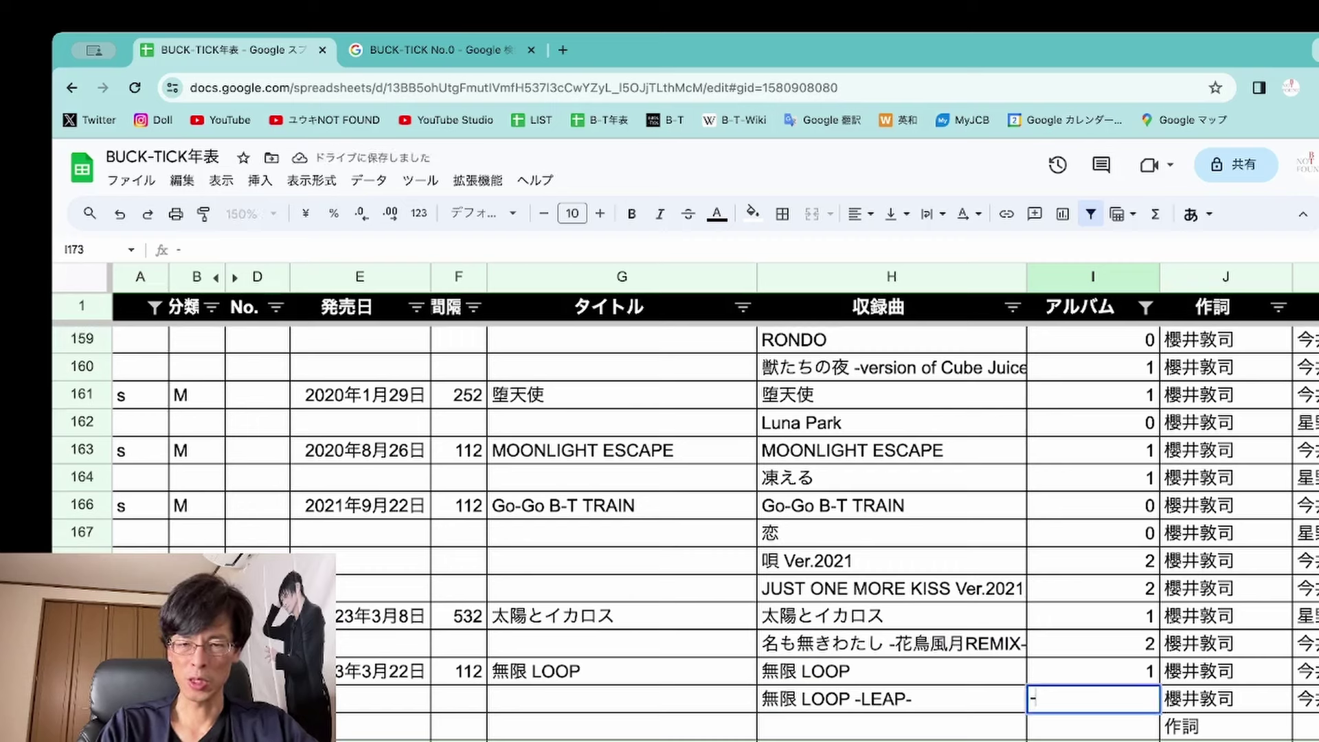
{"action": "key", "text": "Return"}
Review the アルバム entries from 無限 LOOP -LEAP- back up to the single Moon さよならを教えて
{"action": "key", "text": "Up"}
{"action": "key", "text": "Up"}
{"action": "key", "text": "Up"}
{"action": "key", "text": "Up"}
{"action": "key", "text": "Up"}
{"action": "key", "text": "Up"}
{"action": "key", "text": "Up"}
{"action": "key", "text": "Up"}
{"action": "key", "text": "Up"}
{"action": "key", "text": "Up"}
{"action": "key", "text": "Up"}
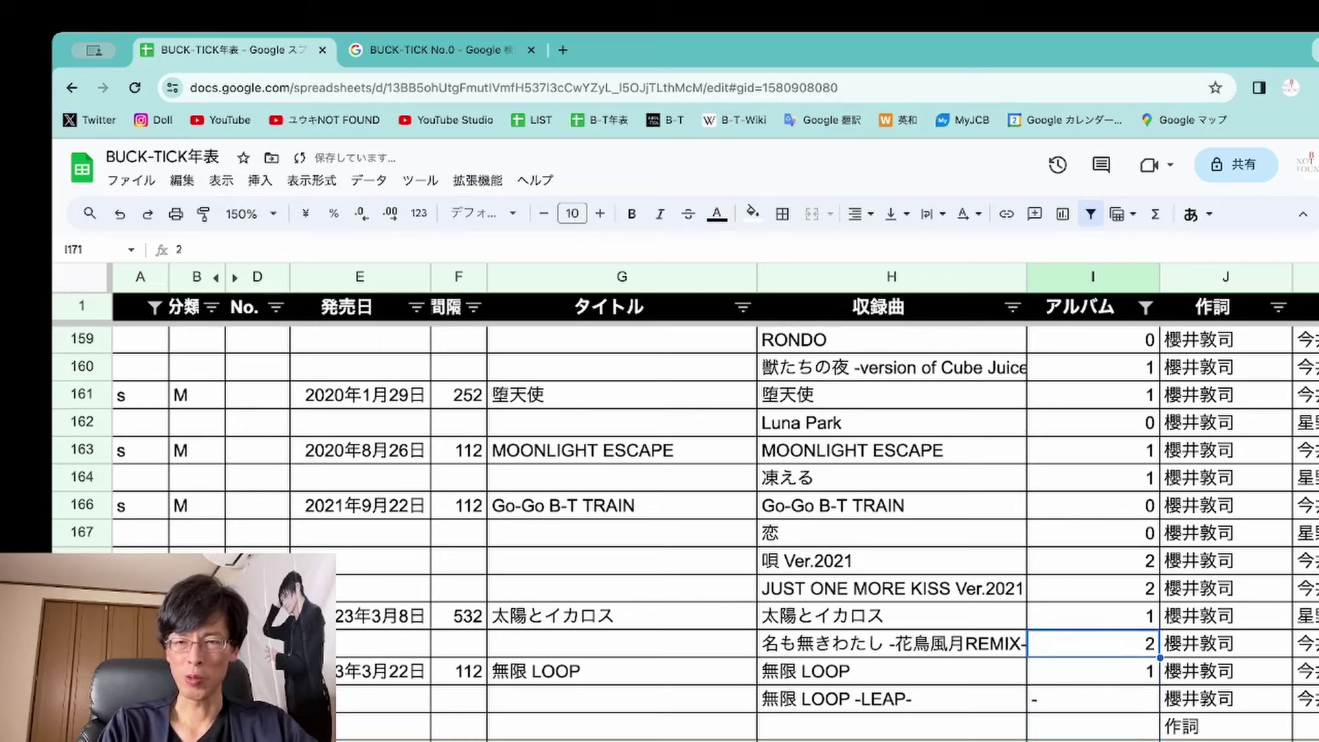
{"action": "key", "text": "Up"}
{"action": "key", "text": "Up"}
{"action": "key", "text": "Up"}
{"action": "key", "text": "Up"}
{"action": "key", "text": "Up"}
{"action": "key", "text": "Up"}
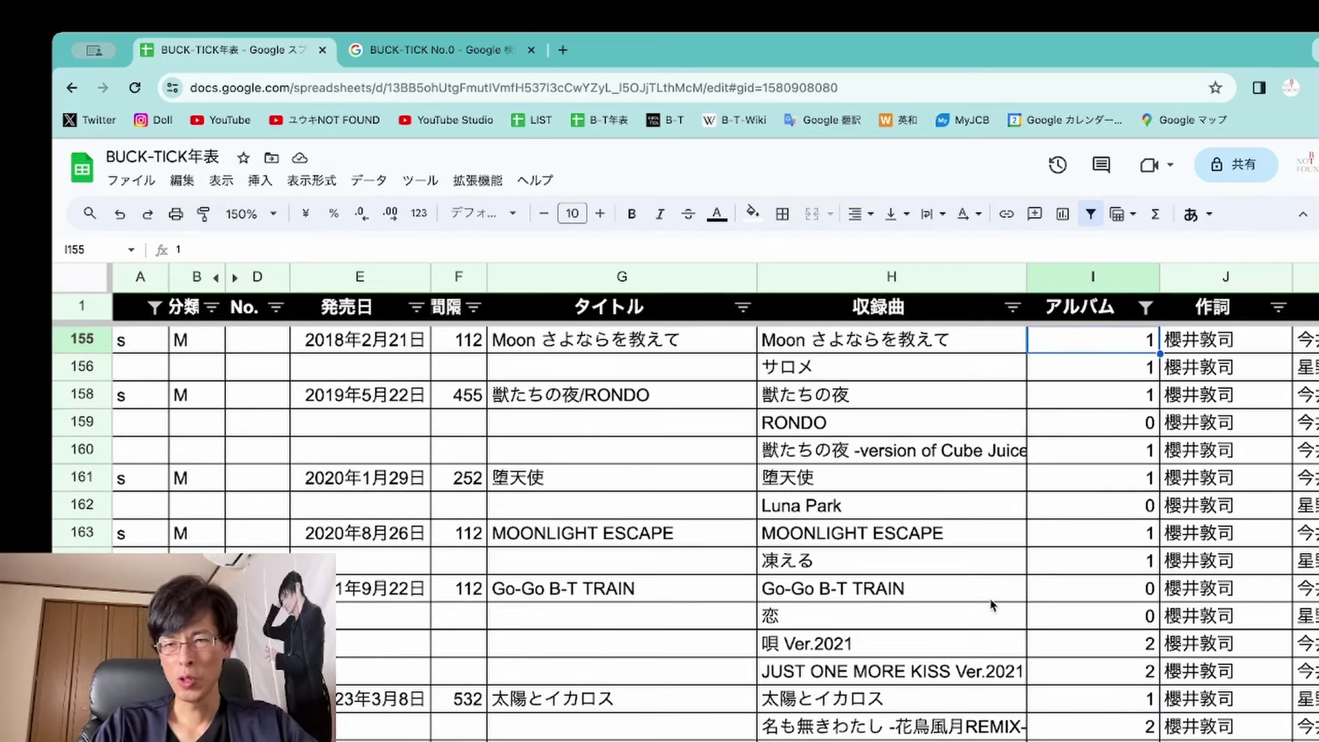
Filter the アルバム column to show only the tracks marked 1 or with a hyphen
{"action": "left_click", "coordinate": [1144, 307]}
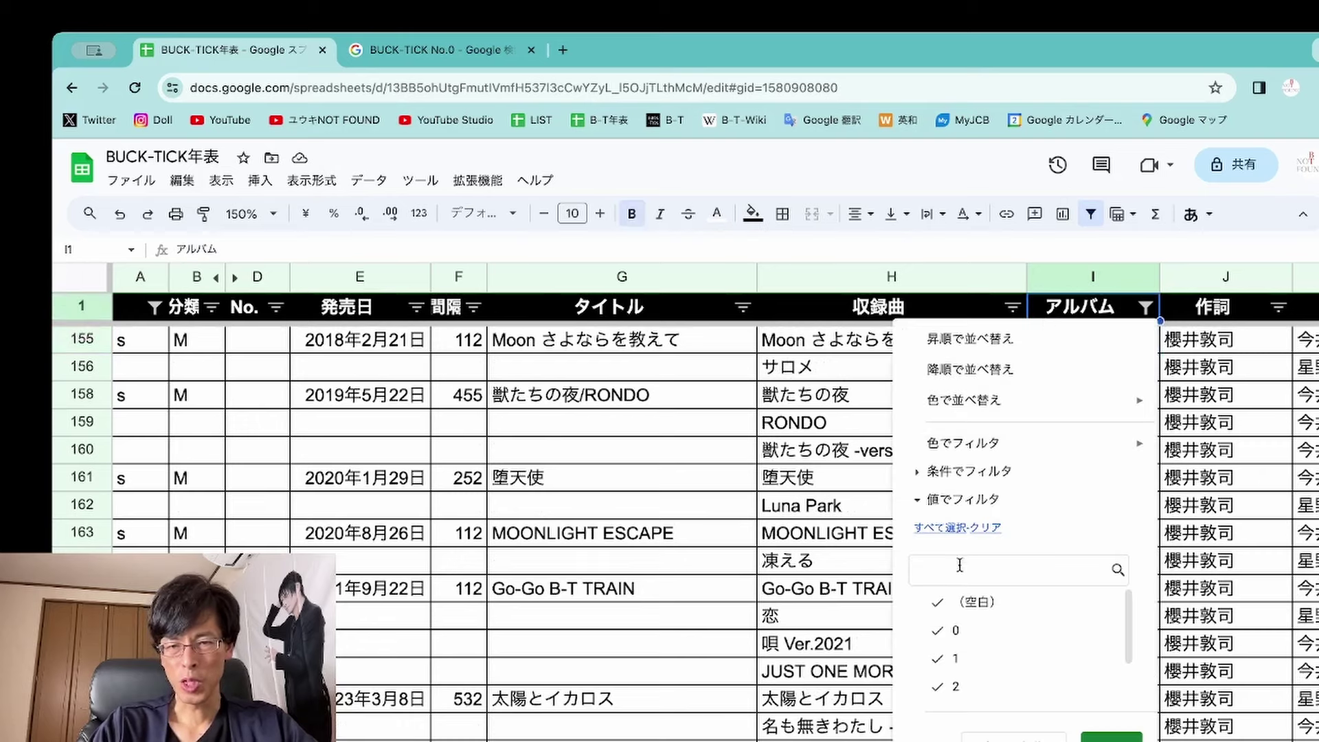
{"action": "left_click", "coordinate": [938, 686]}
{"action": "left_click", "coordinate": [1108, 735]}
Look through the filtered tracks marked 1 or with a hyphen, from the latest singles back to JUST ONE MORE KISS
{"action": "scroll", "coordinate": [893, 569], "scroll_direction": "down", "scroll_amount": 1}
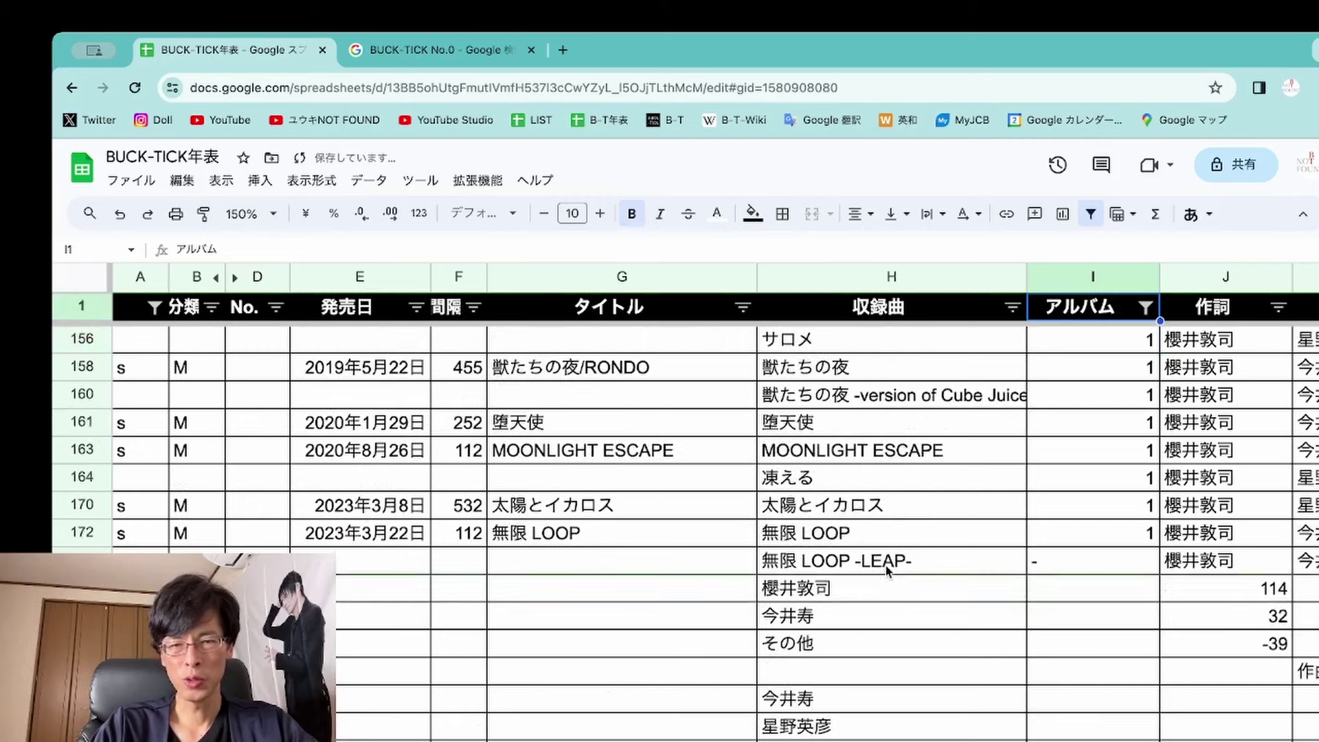
{"action": "scroll", "coordinate": [893, 569], "scroll_direction": "up", "scroll_amount": 5}
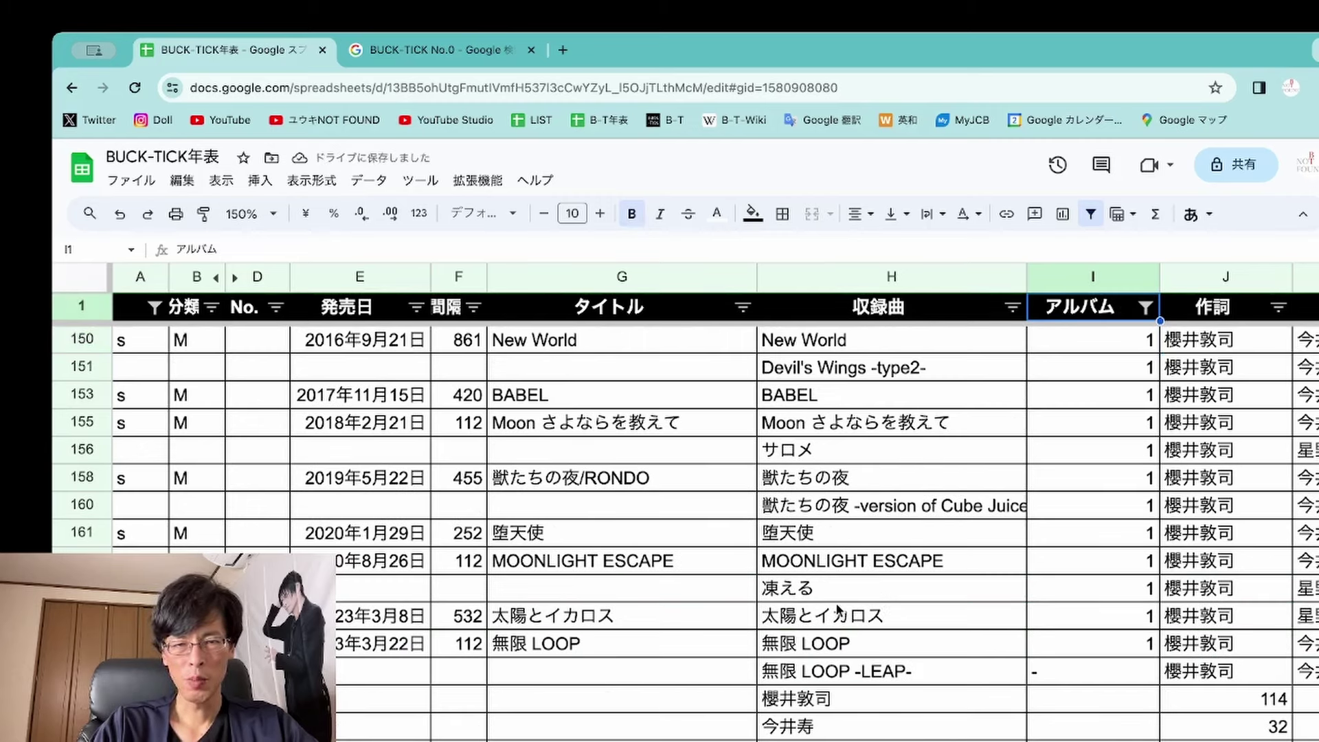
{"action": "scroll", "coordinate": [834, 594], "scroll_direction": "up", "scroll_amount": 2}
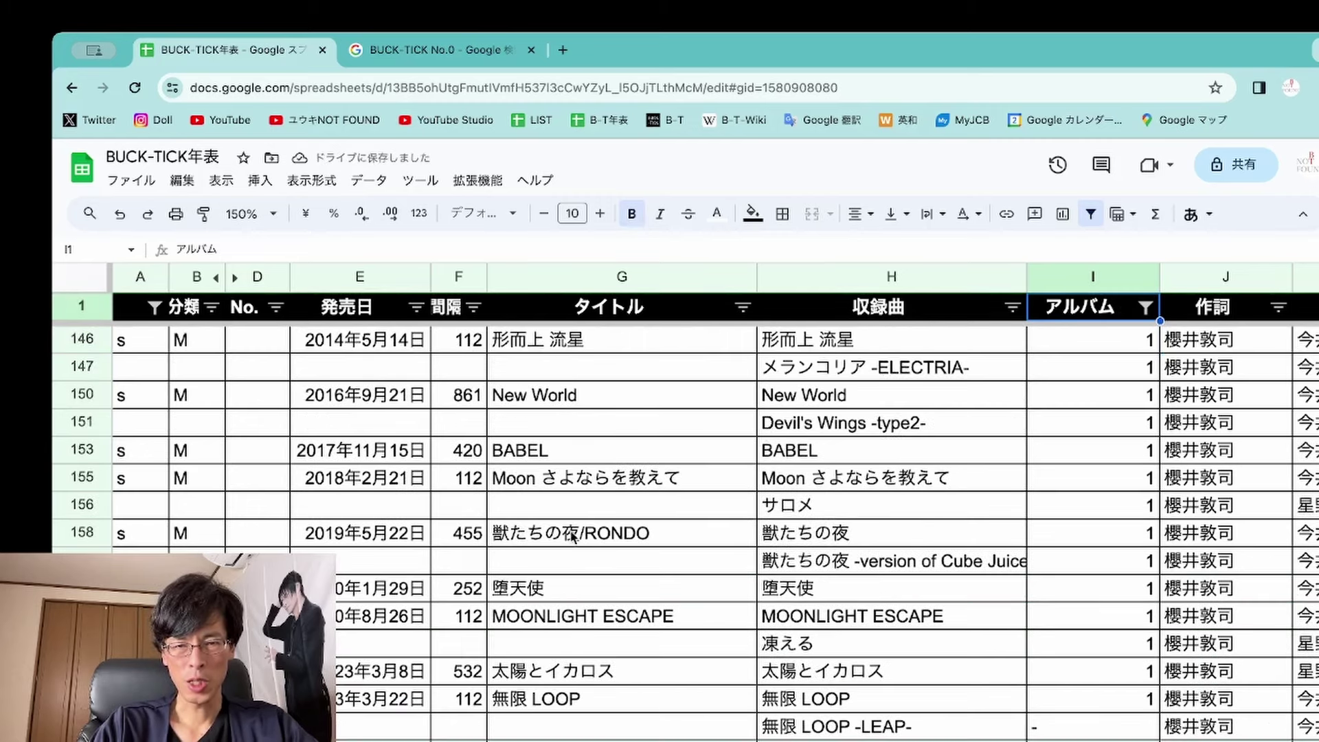
{"action": "scroll", "coordinate": [790, 533], "scroll_direction": "up", "scroll_amount": 2}
{"action": "scroll", "coordinate": [672, 447], "scroll_direction": "up", "scroll_amount": 2}
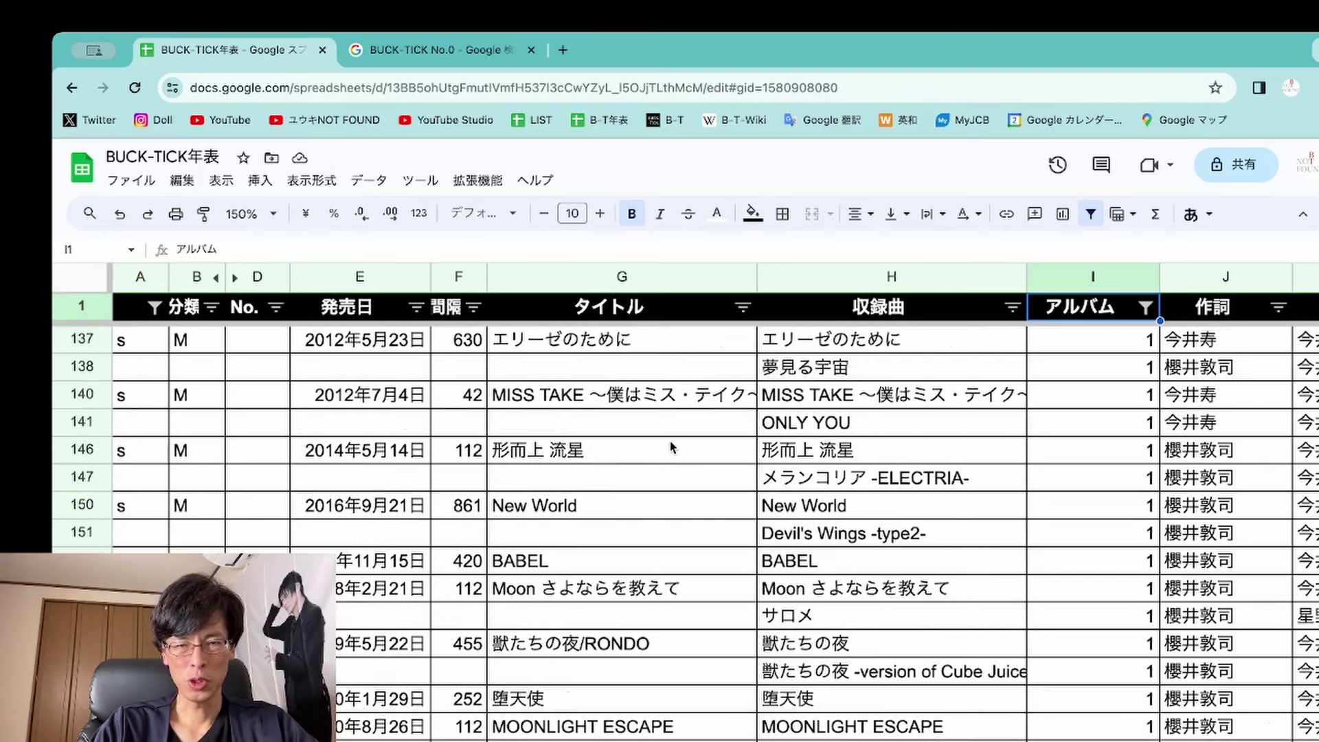
{"action": "scroll", "coordinate": [672, 447], "scroll_direction": "up", "scroll_amount": 3}
{"action": "scroll", "coordinate": [672, 447], "scroll_direction": "up", "scroll_amount": 10}
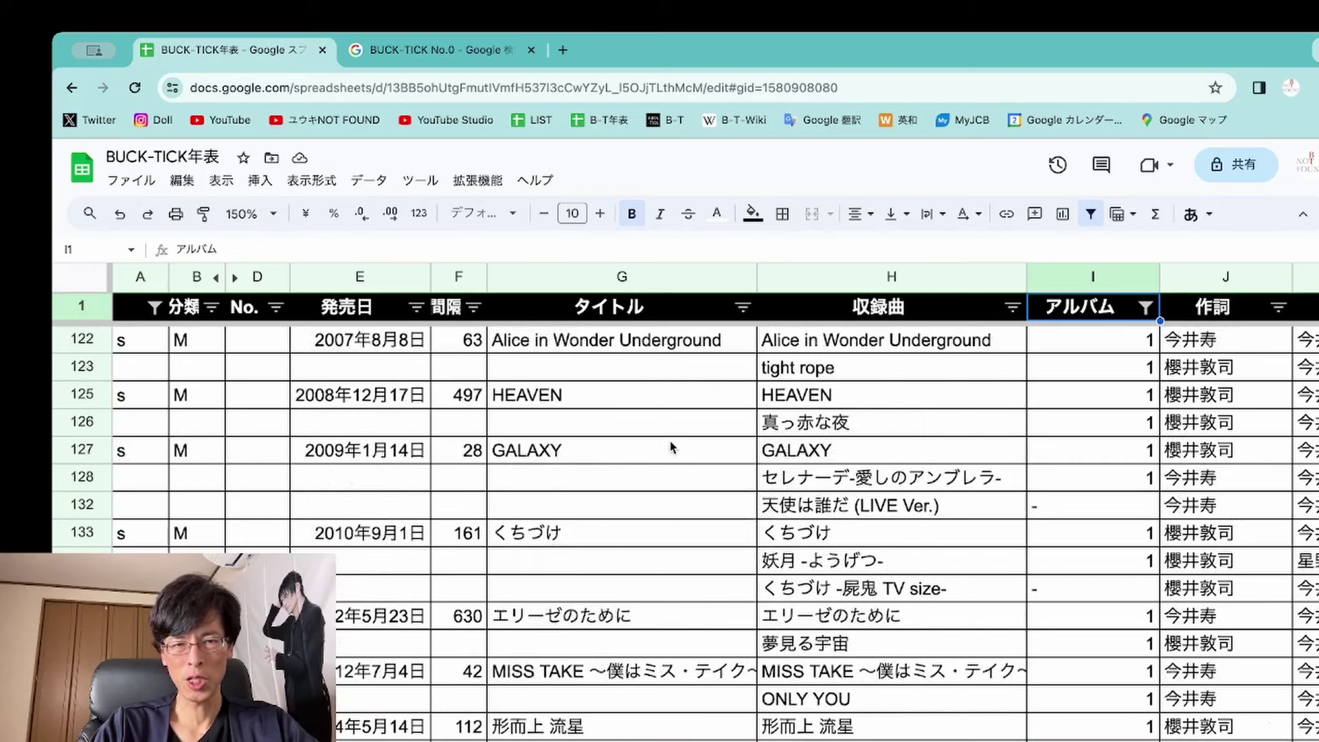
{"action": "scroll", "coordinate": [672, 447], "scroll_direction": "up", "scroll_amount": 5}
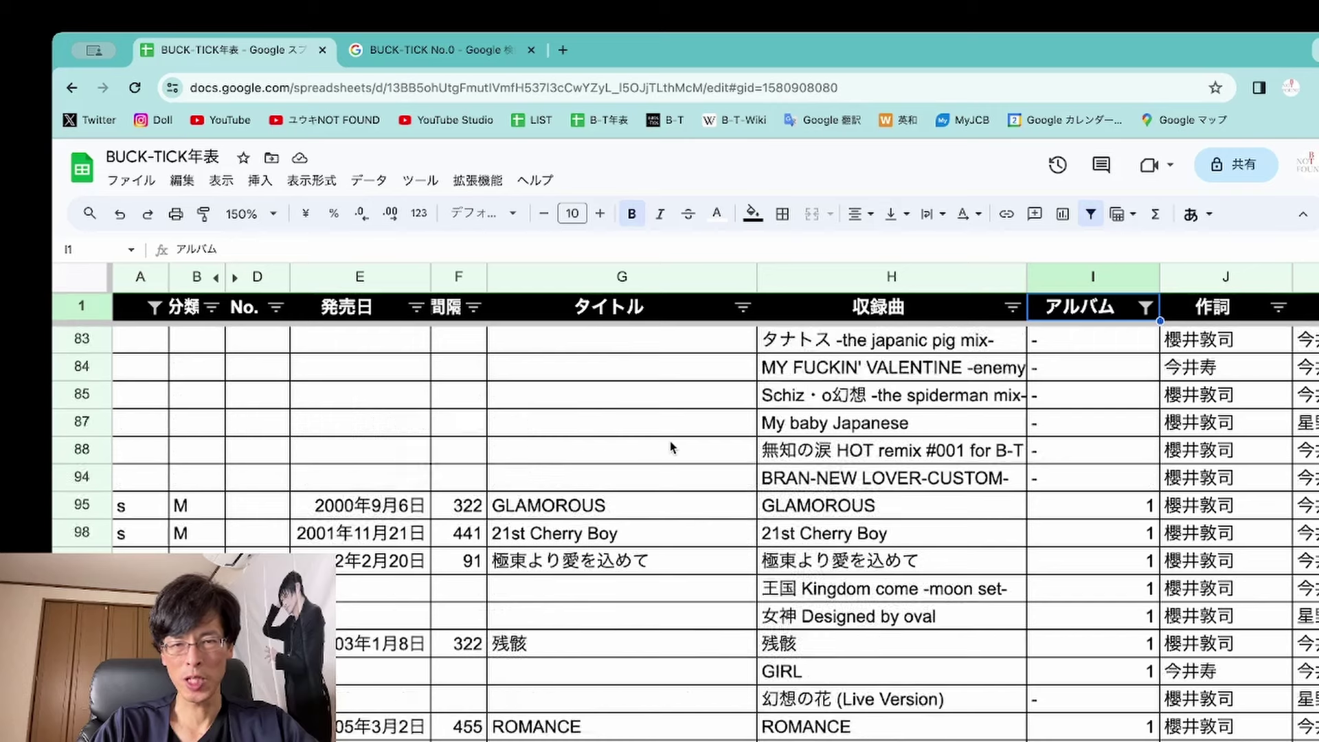
{"action": "scroll", "coordinate": [672, 447], "scroll_direction": "up", "scroll_amount": 4}
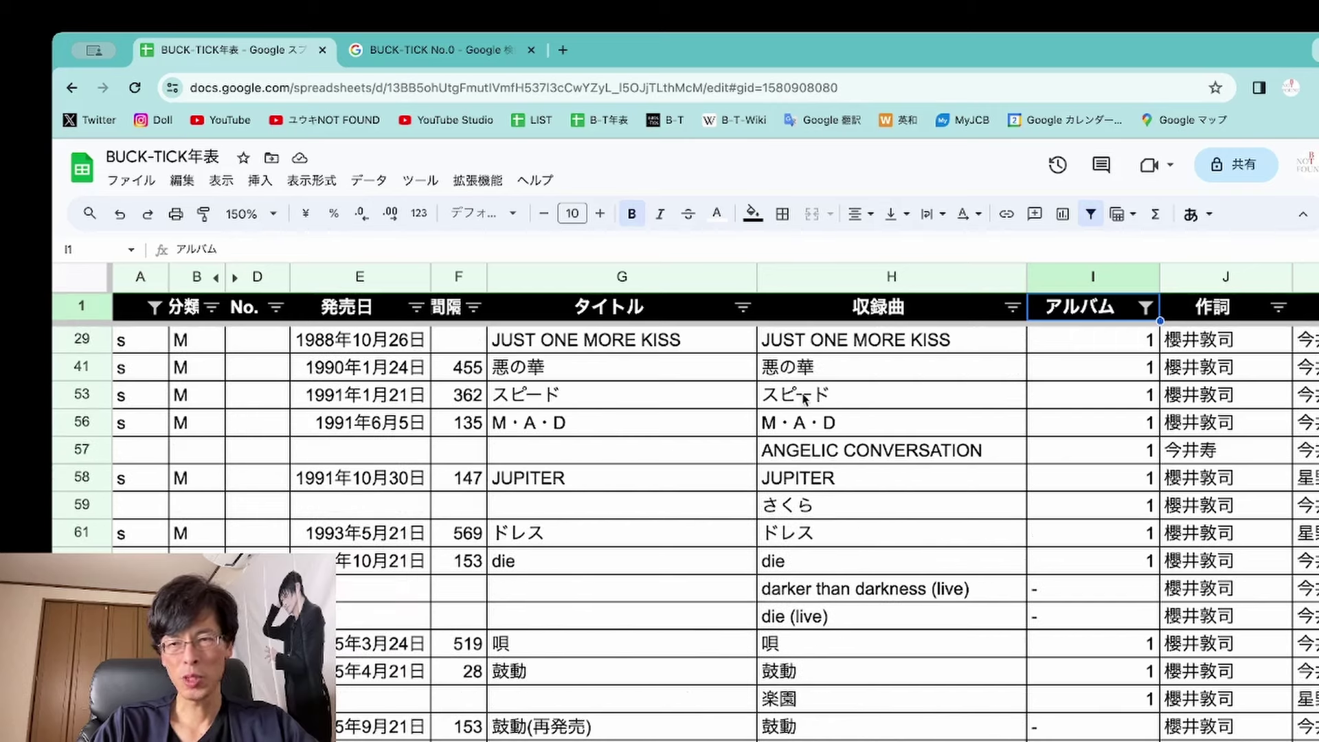
Filter the アルバム column to show only the tracks marked 0, and look through the list from TO SEARCH onward
{"action": "left_click", "coordinate": [1145, 309]}
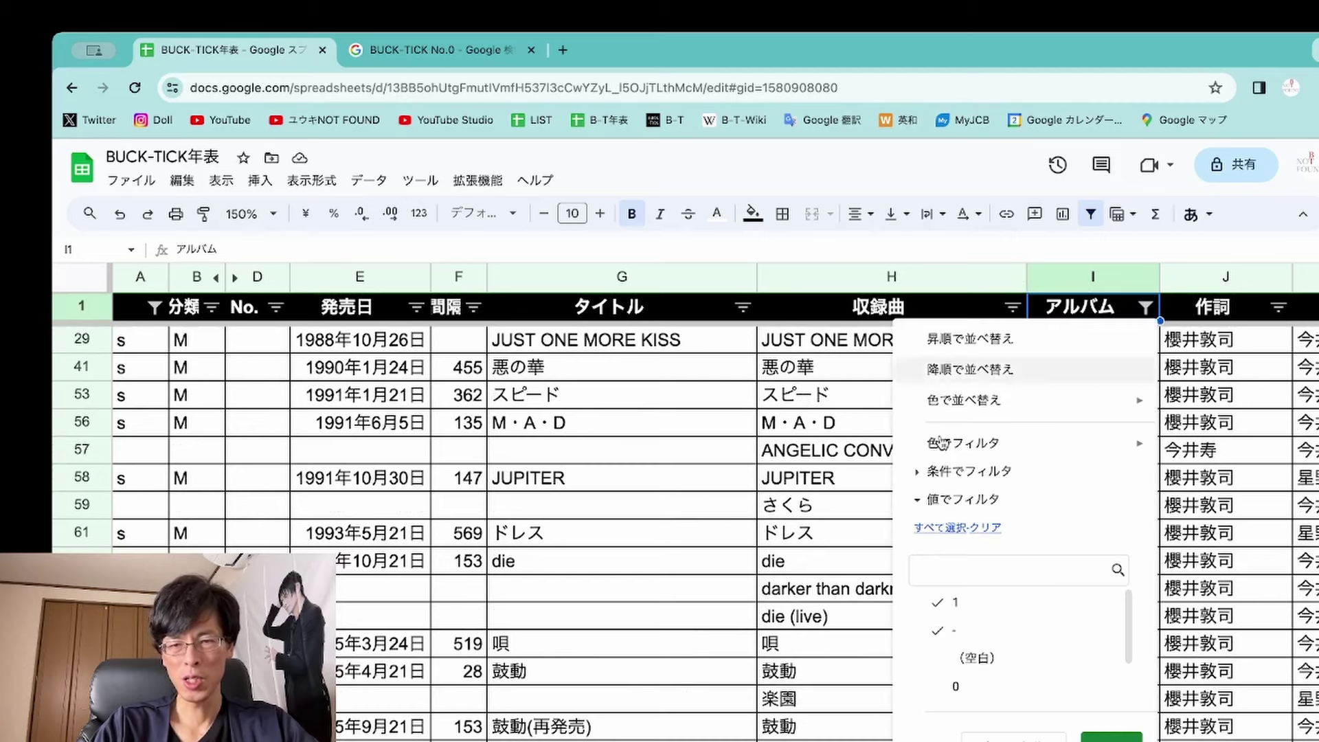
{"action": "left_click", "coordinate": [938, 603]}
{"action": "left_click", "coordinate": [938, 631]}
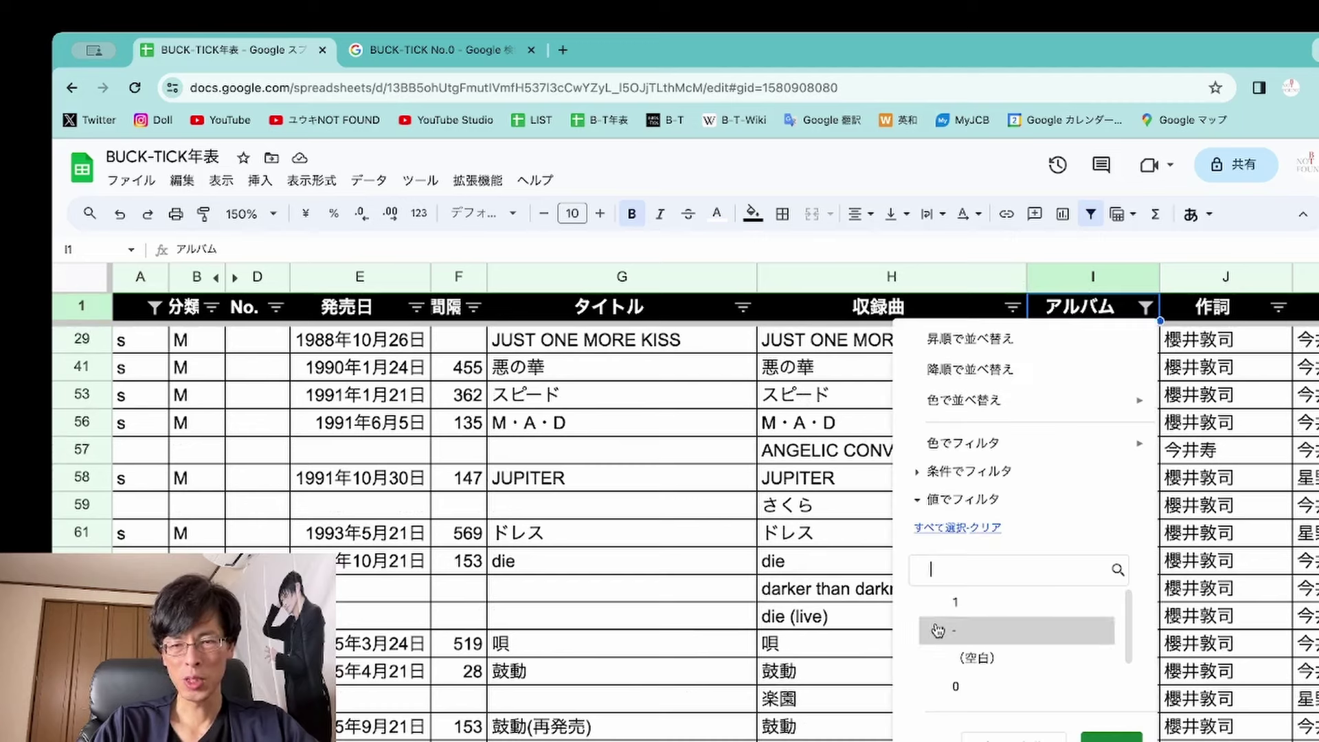
{"action": "left_click", "coordinate": [938, 687]}
{"action": "left_click", "coordinate": [1110, 735]}
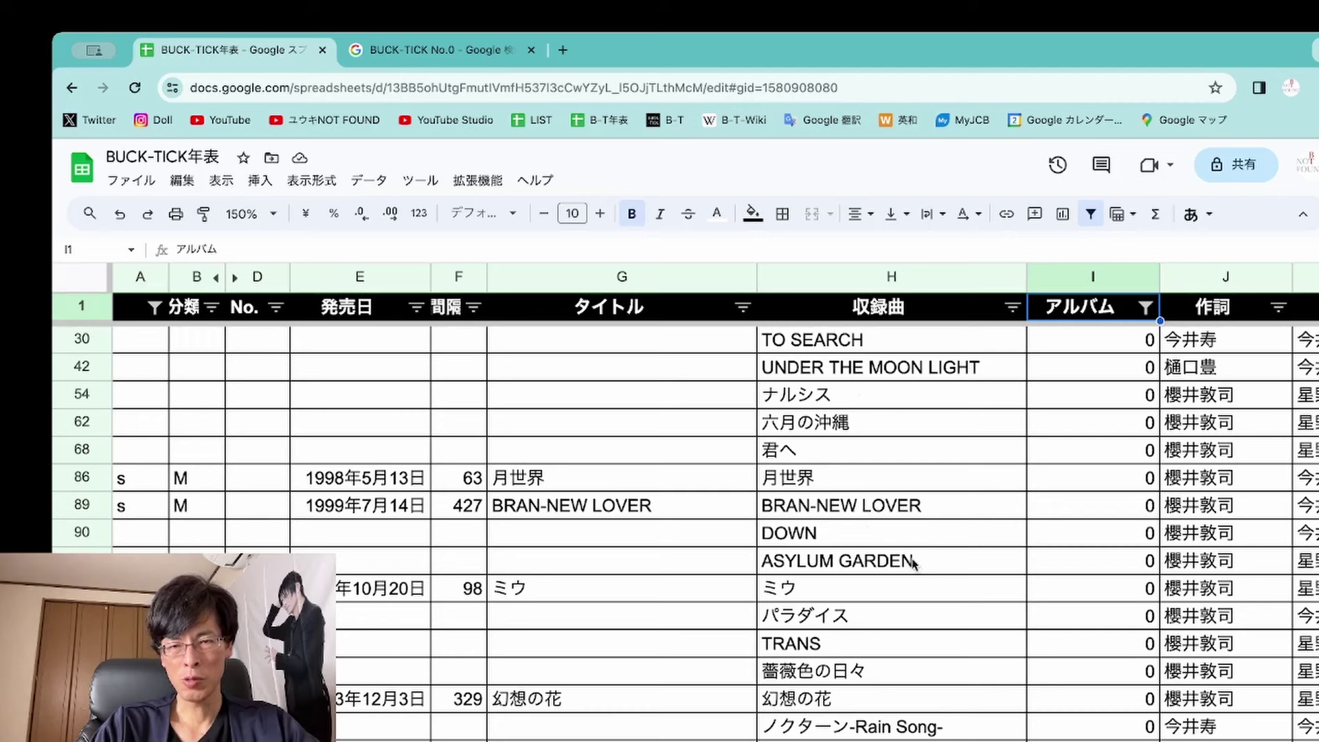
{"action": "scroll", "coordinate": [918, 556], "scroll_direction": "down", "scroll_amount": 1}
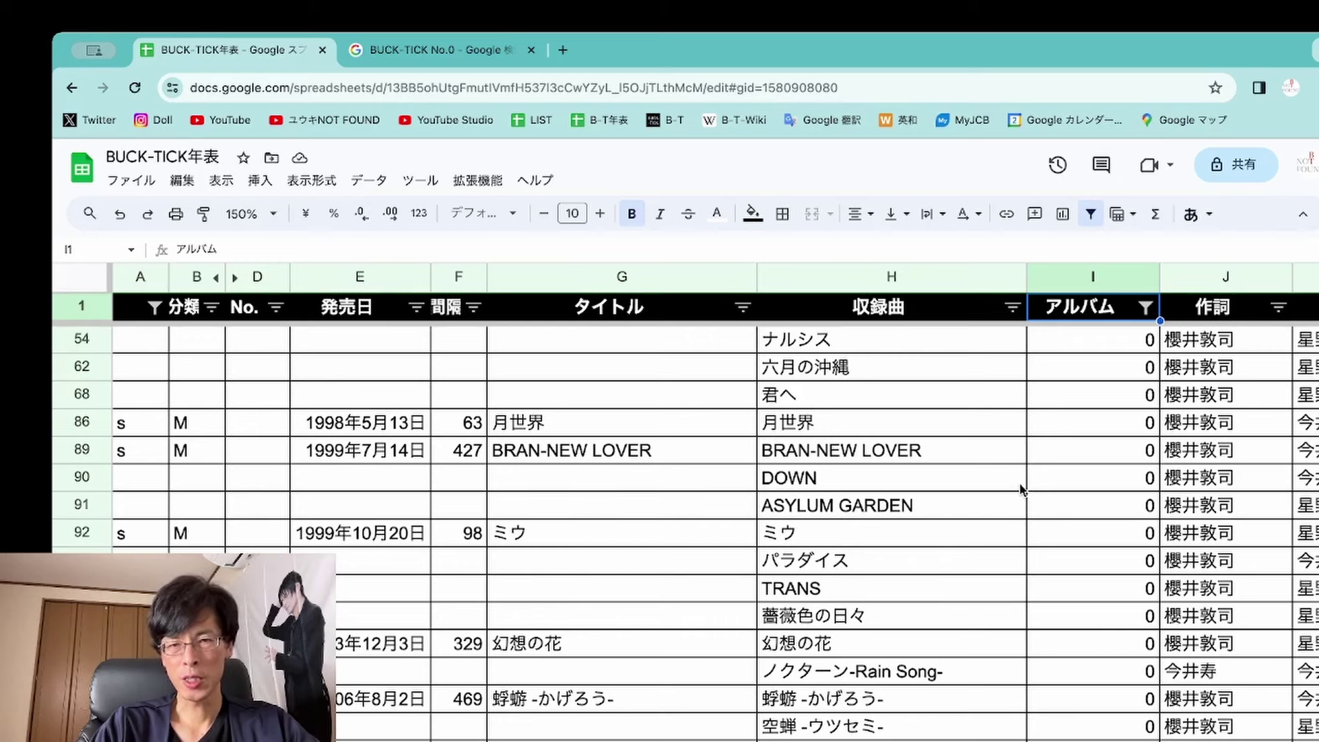
{"action": "scroll", "coordinate": [1022, 489], "scroll_direction": "down", "scroll_amount": 1}
{"action": "scroll", "coordinate": [967, 527], "scroll_direction": "down", "scroll_amount": 1}
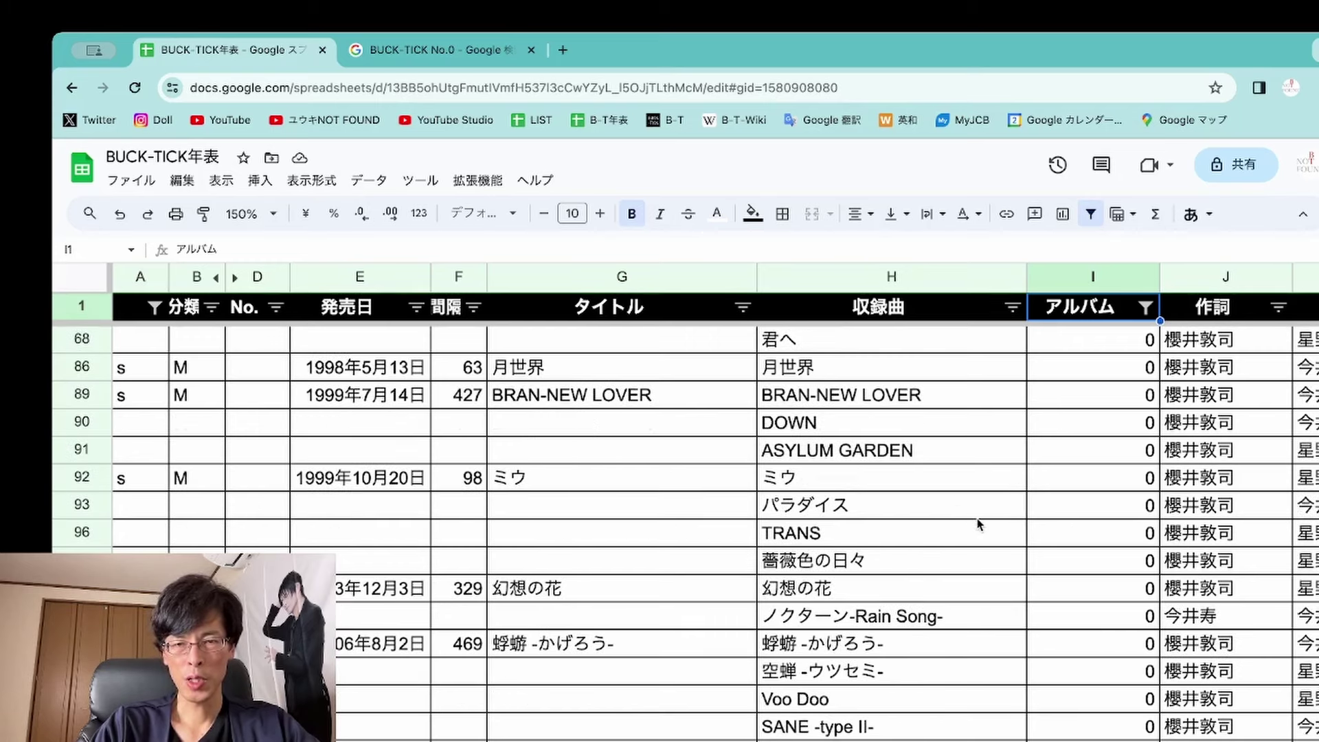
{"action": "scroll", "coordinate": [979, 524], "scroll_direction": "down", "scroll_amount": 2}
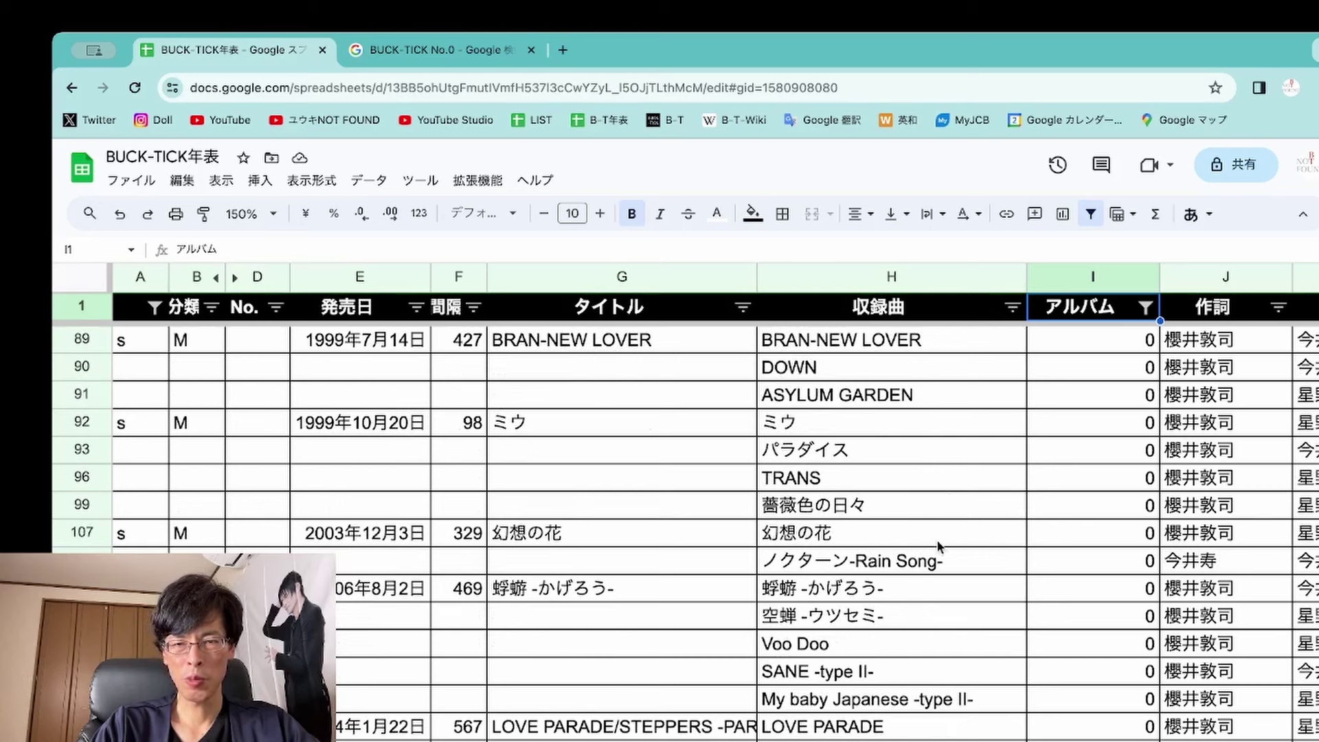
Review the tracks marked 0 from BRAN-NEW LOVER down to RONDO and Go-Go B-T TRAIN, and back up to 六月の沖縄
{"action": "scroll", "coordinate": [942, 572], "scroll_direction": "down", "scroll_amount": 1}
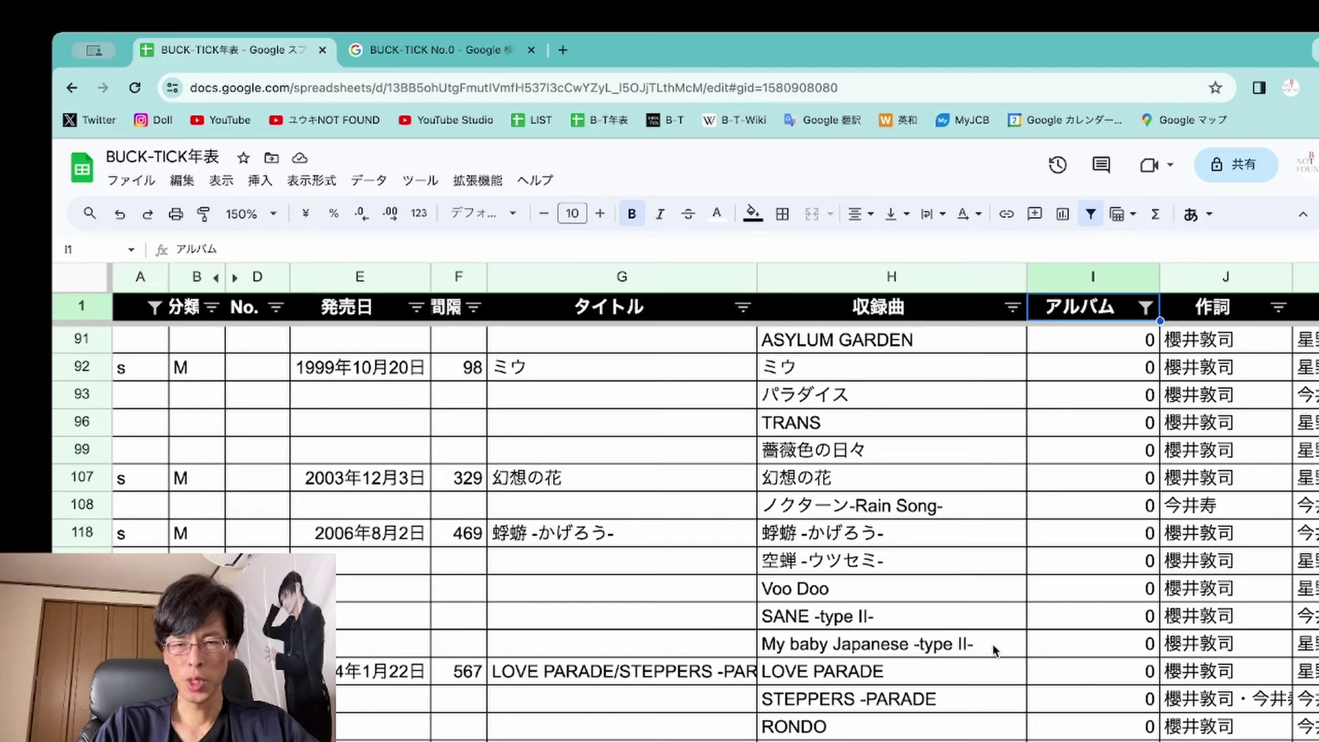
{"action": "scroll", "coordinate": [997, 649], "scroll_direction": "down", "scroll_amount": 2}
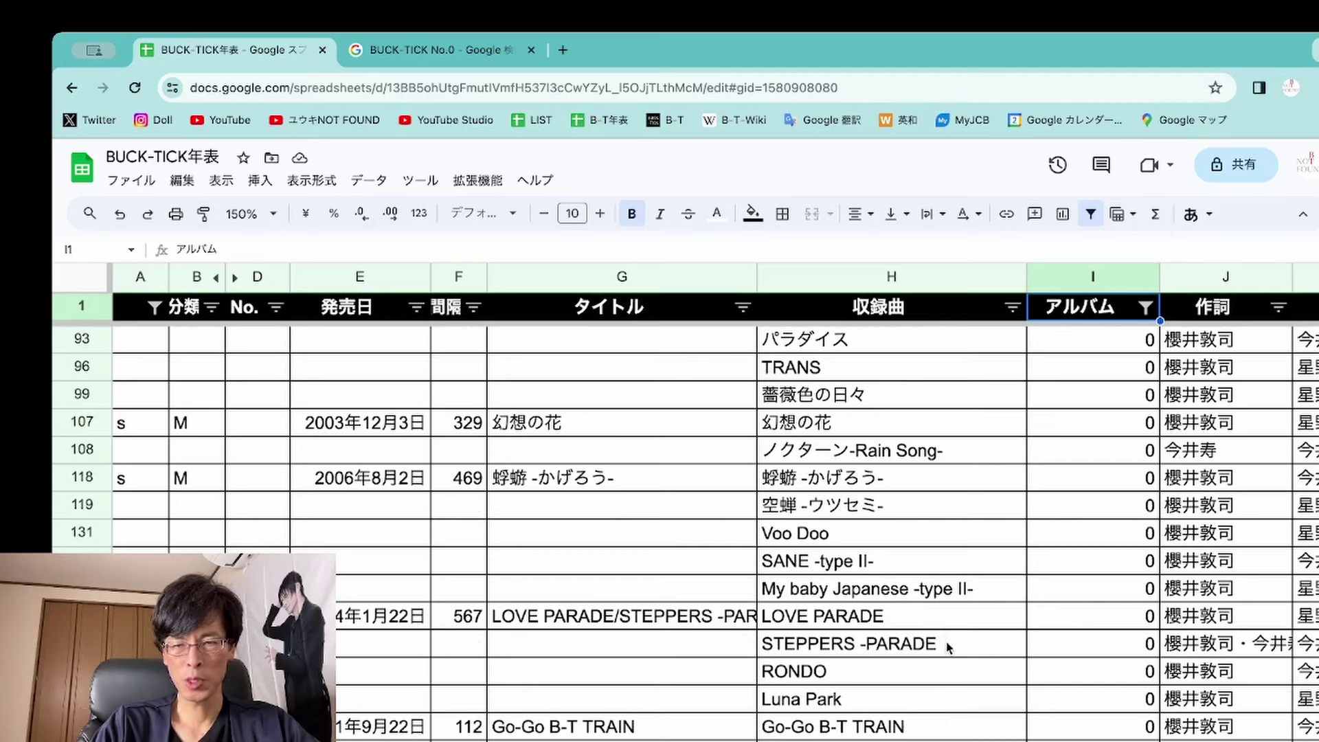
{"action": "scroll", "coordinate": [961, 647], "scroll_direction": "down", "scroll_amount": 1}
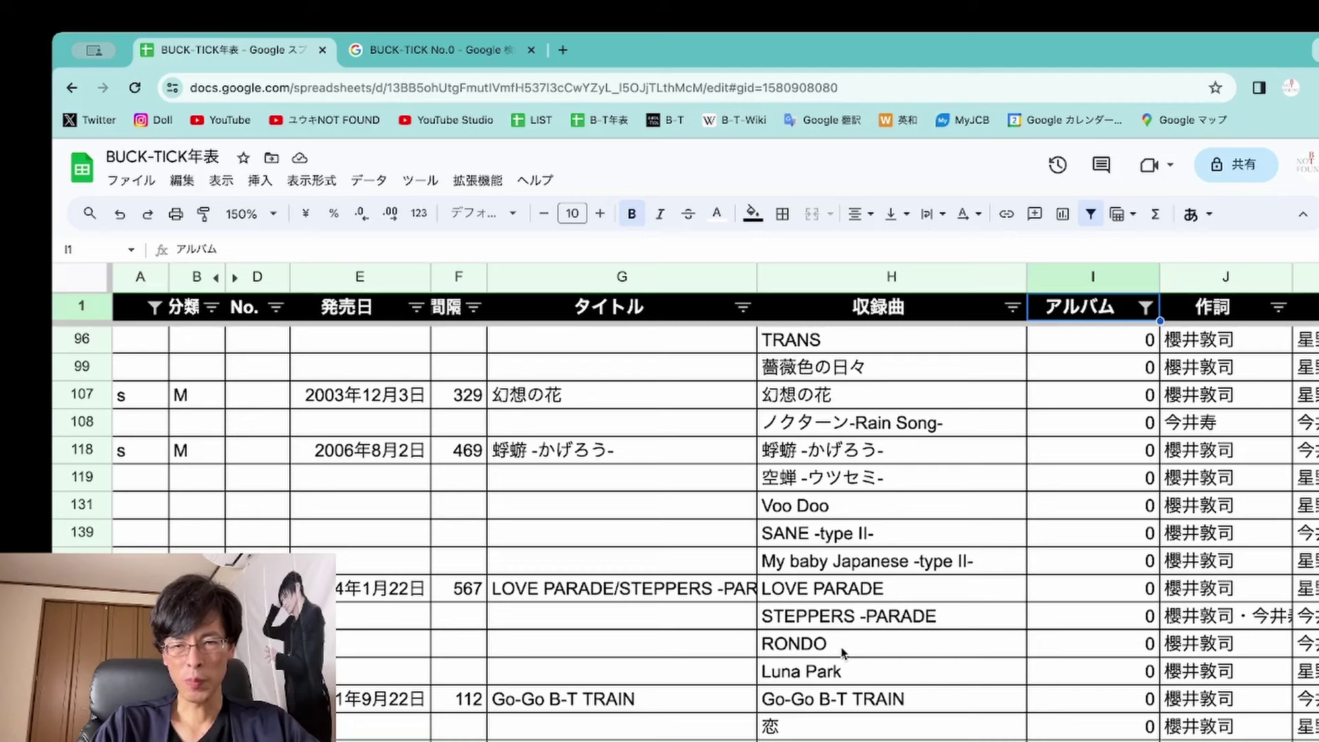
{"action": "left_click", "coordinate": [809, 649]}
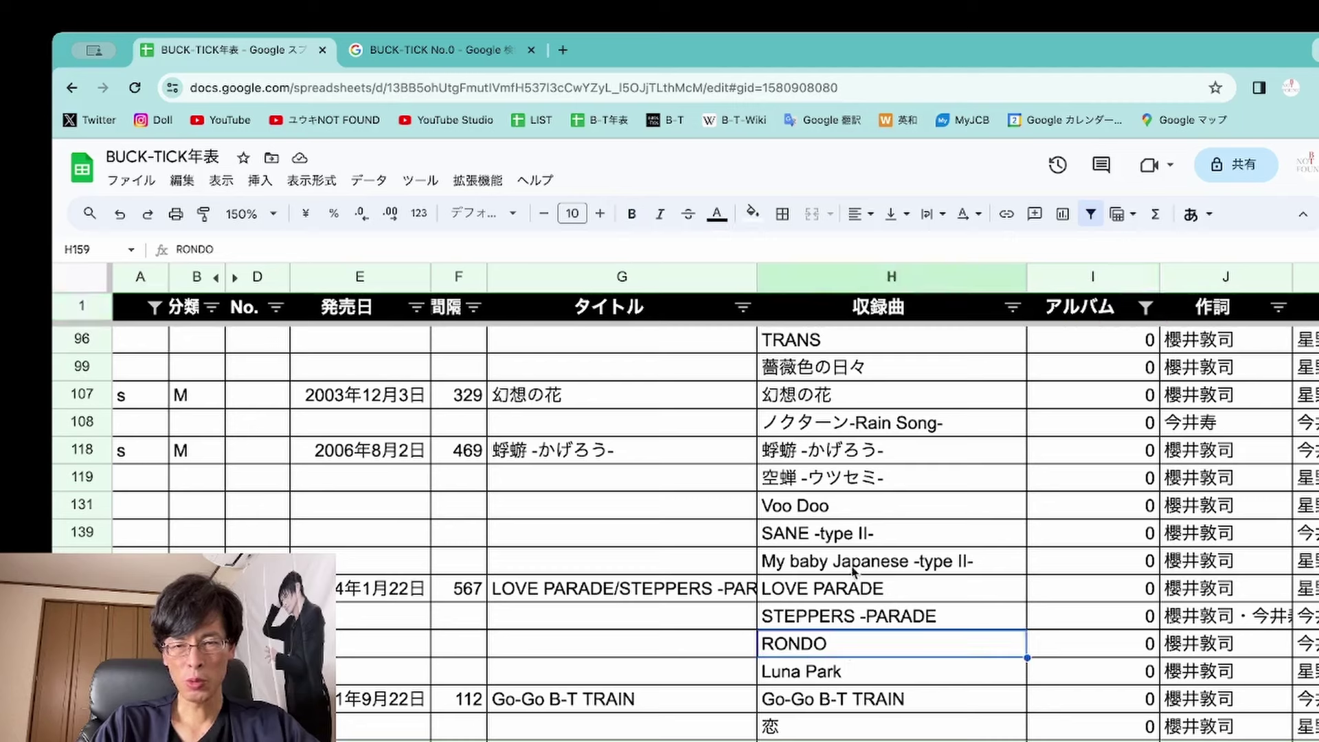
{"action": "scroll", "coordinate": [857, 473], "scroll_direction": "up", "scroll_amount": 2}
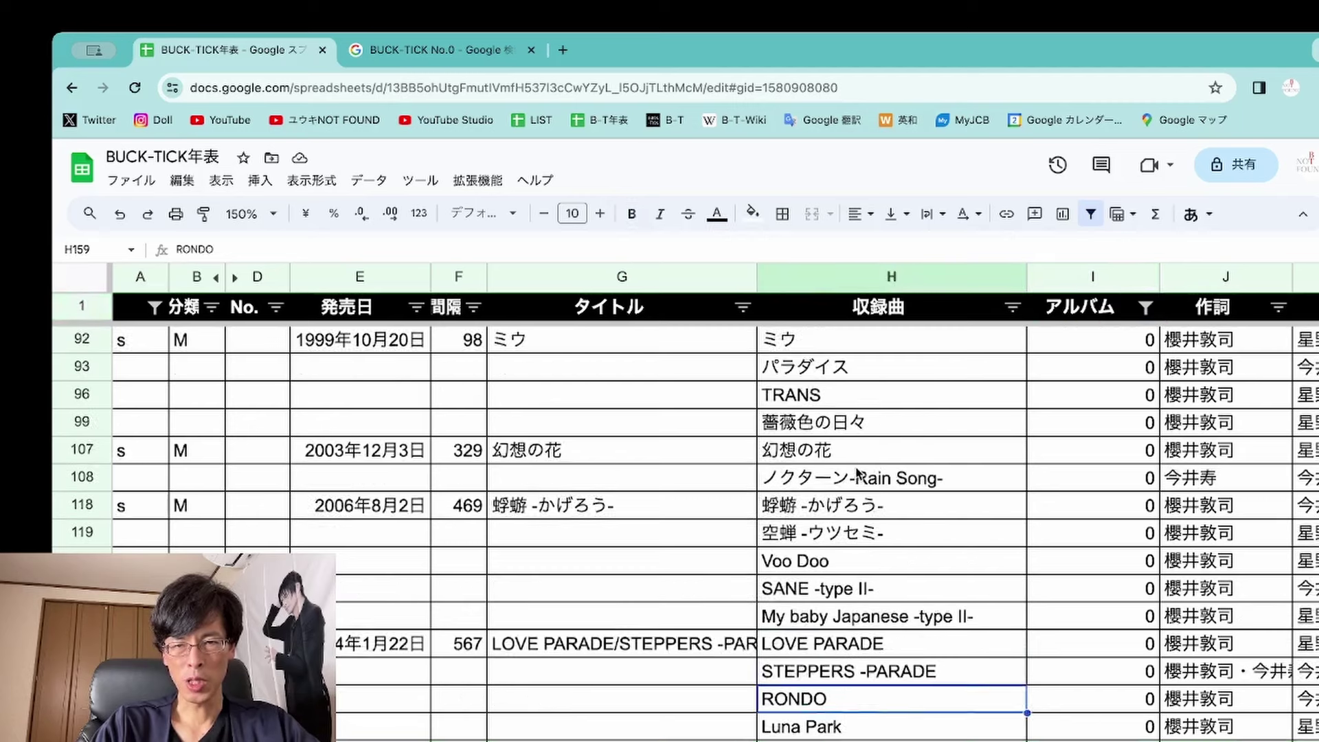
{"action": "scroll", "coordinate": [857, 472], "scroll_direction": "up", "scroll_amount": 6}
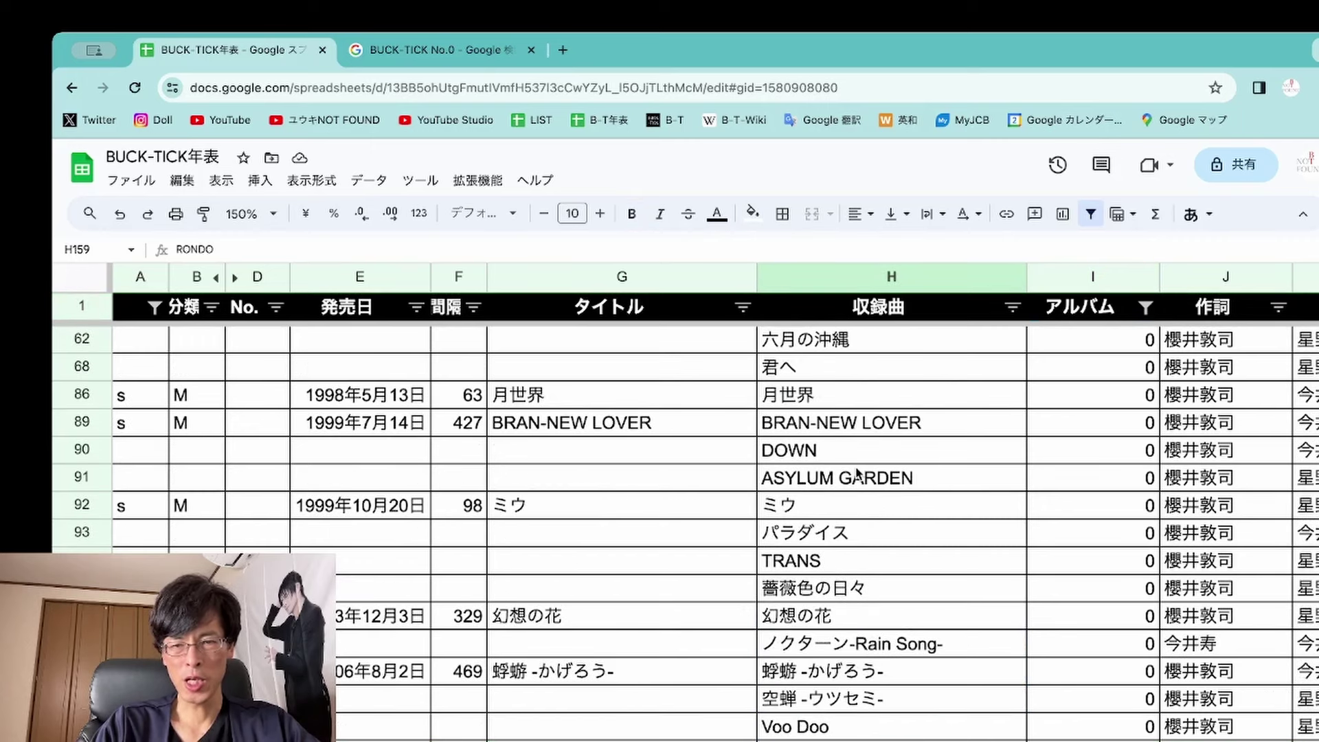
{"action": "scroll", "coordinate": [857, 472], "scroll_direction": "down", "scroll_amount": 1}
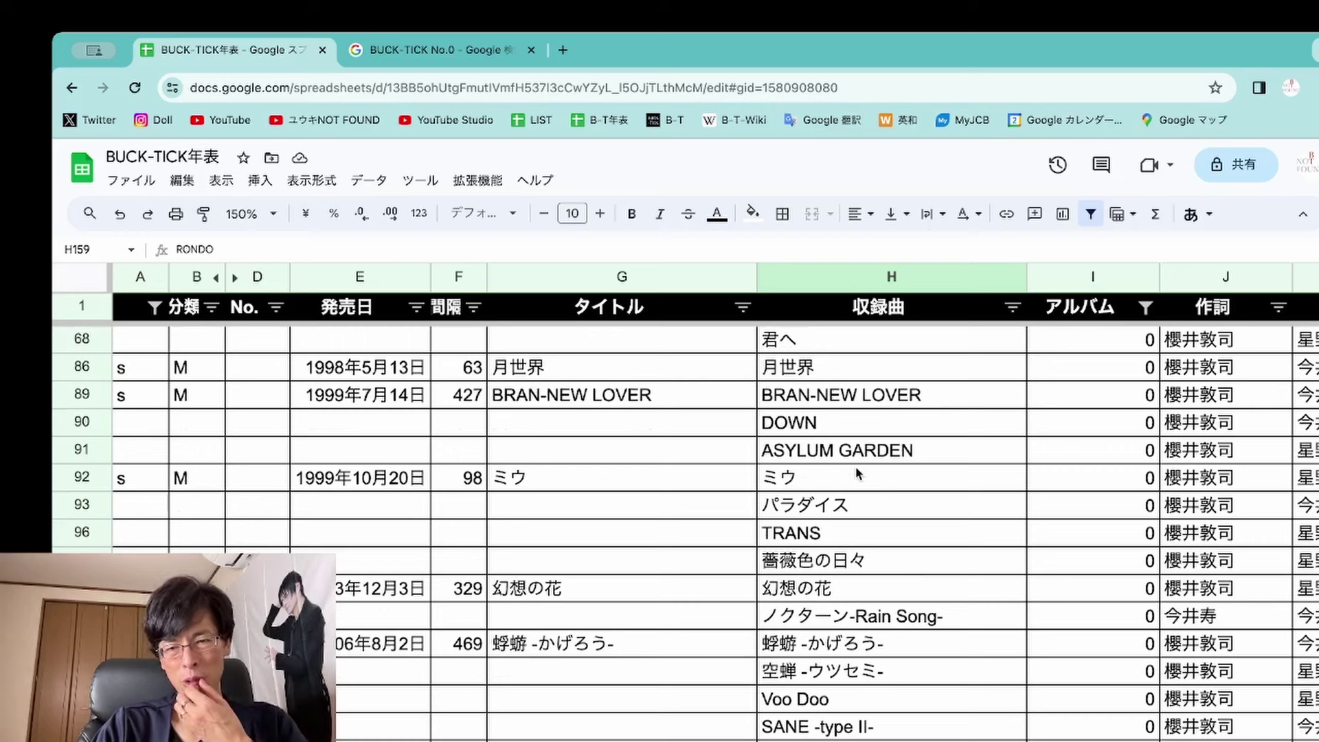